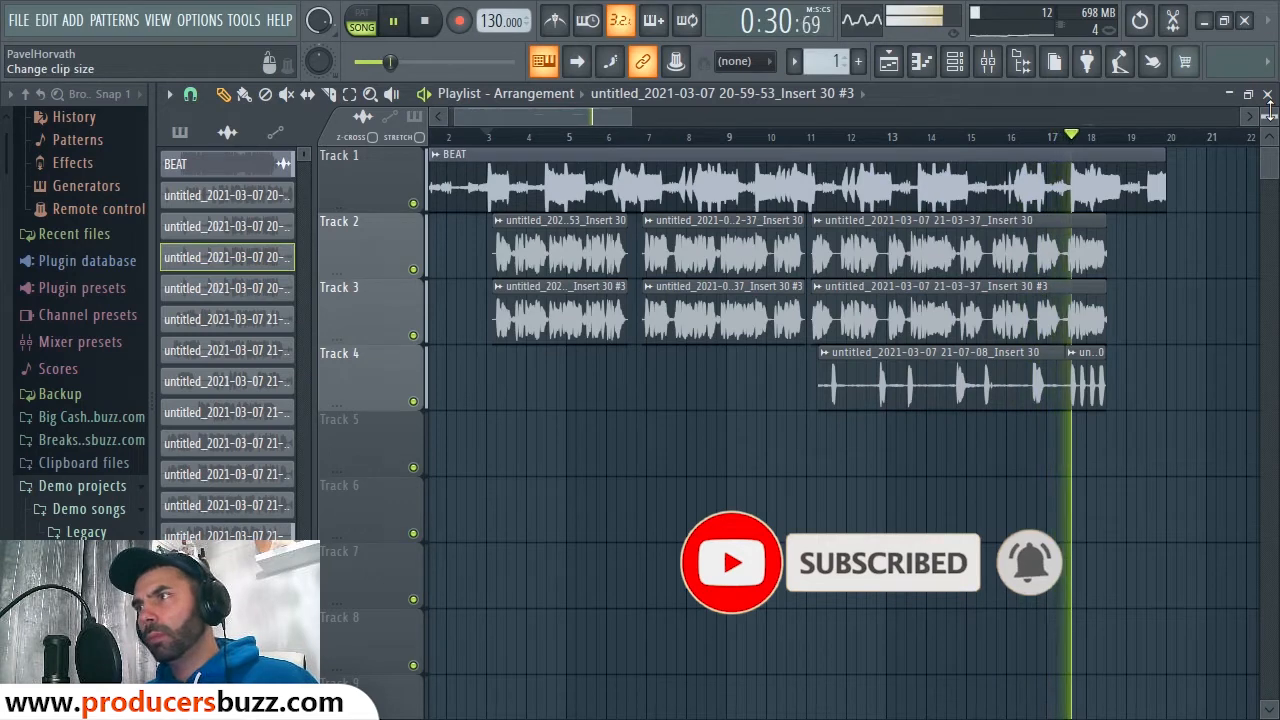
Step: Stop the song playback so the mixer's REVERB insert can be inspected
{"action": "key", "text": "space"}
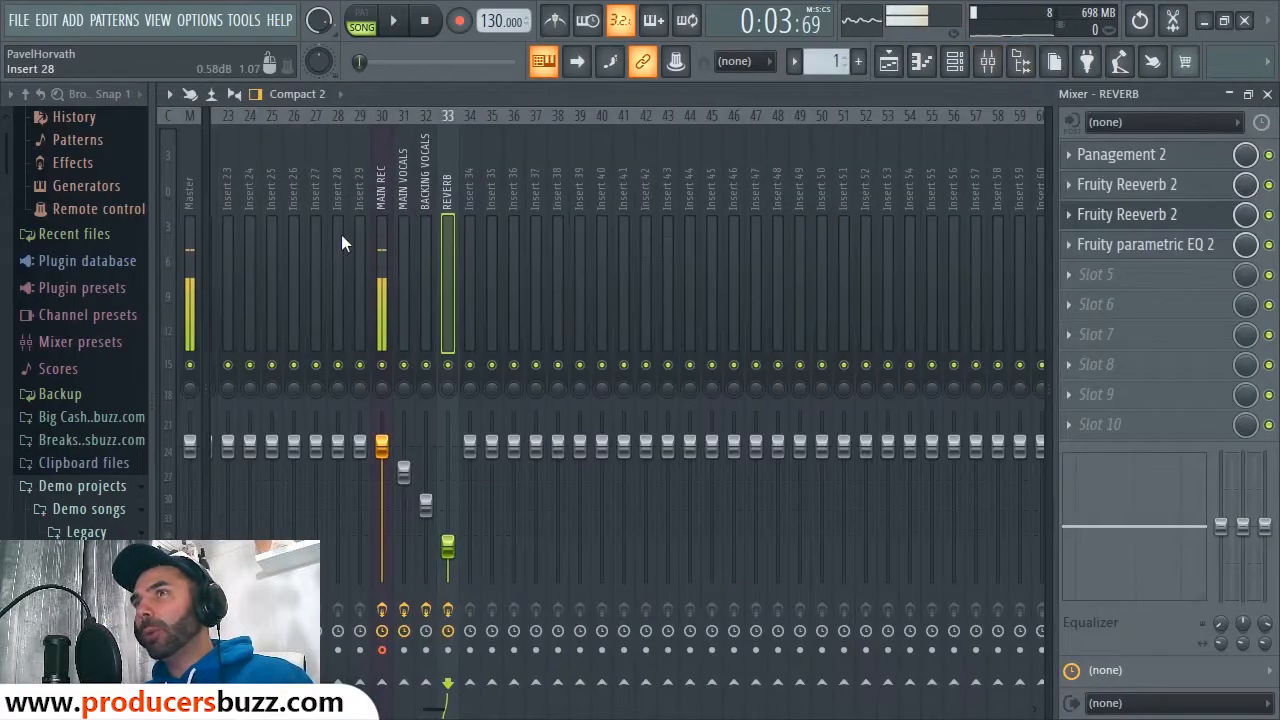
Step: Select and record-arm the MAIN REC track, keeping its audio input on In 1
{"action": "left_click", "coordinate": [380, 228]}
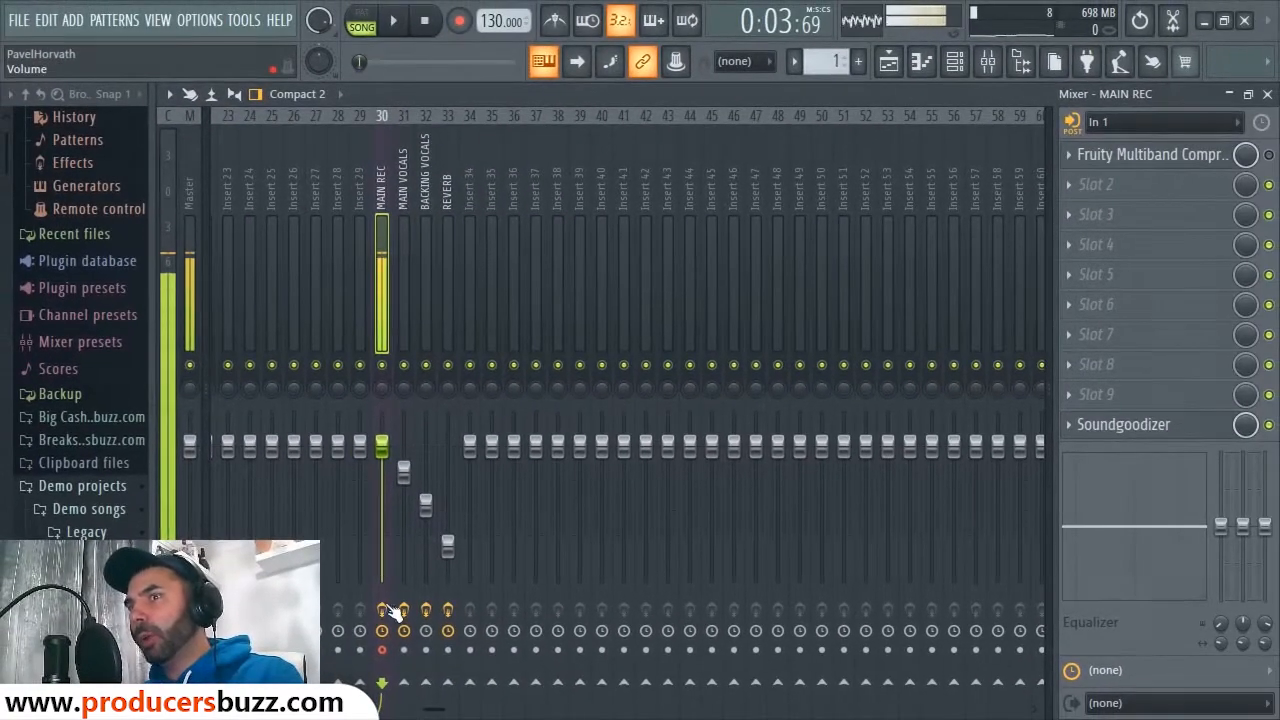
{"action": "left_click", "coordinate": [391, 644]}
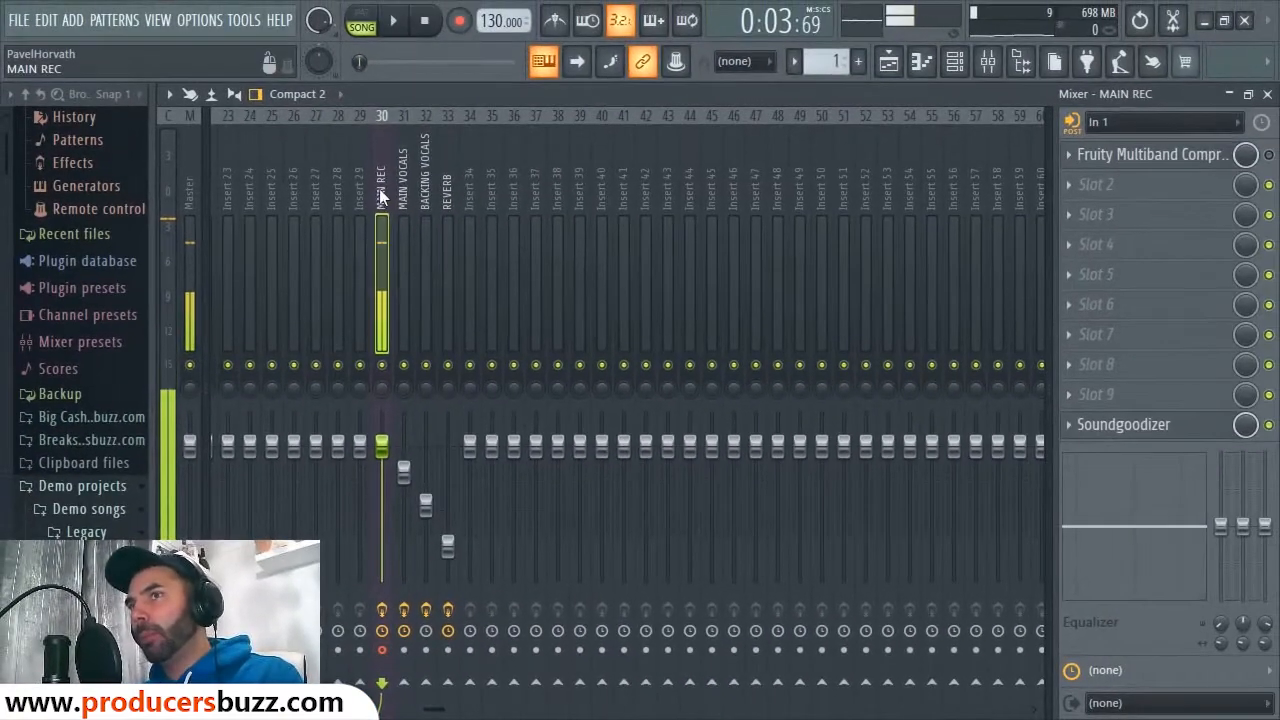
{"action": "left_click", "coordinate": [1127, 122]}
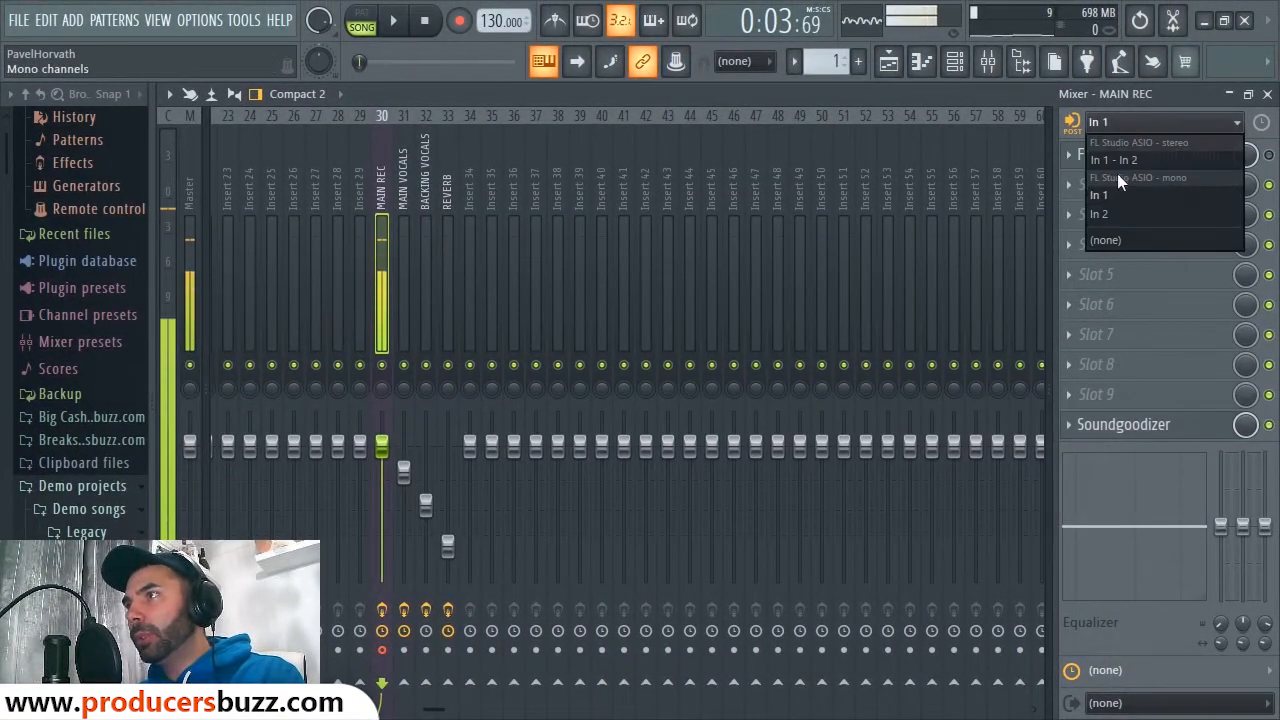
{"action": "left_click", "coordinate": [1162, 195]}
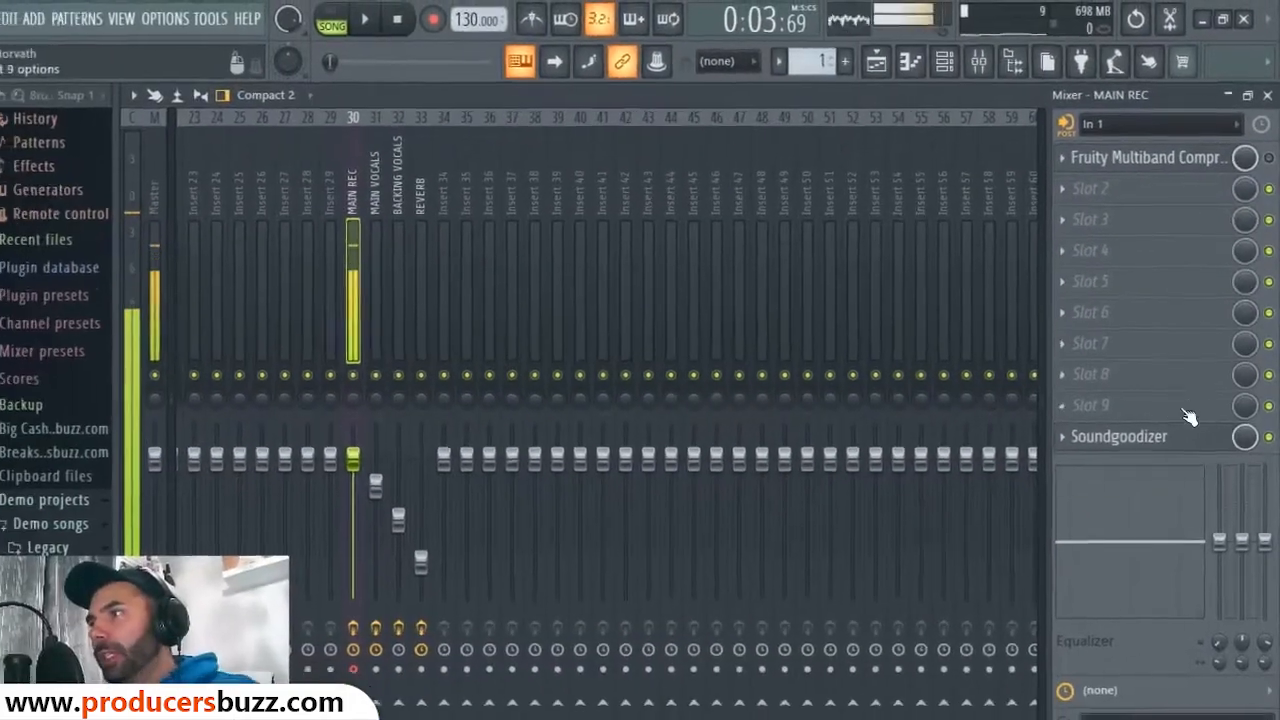
Step: Check MAIN REC's Soundgoodizer, then bring up its Fruity Multiband Compressor
{"action": "left_click", "coordinate": [1150, 436]}
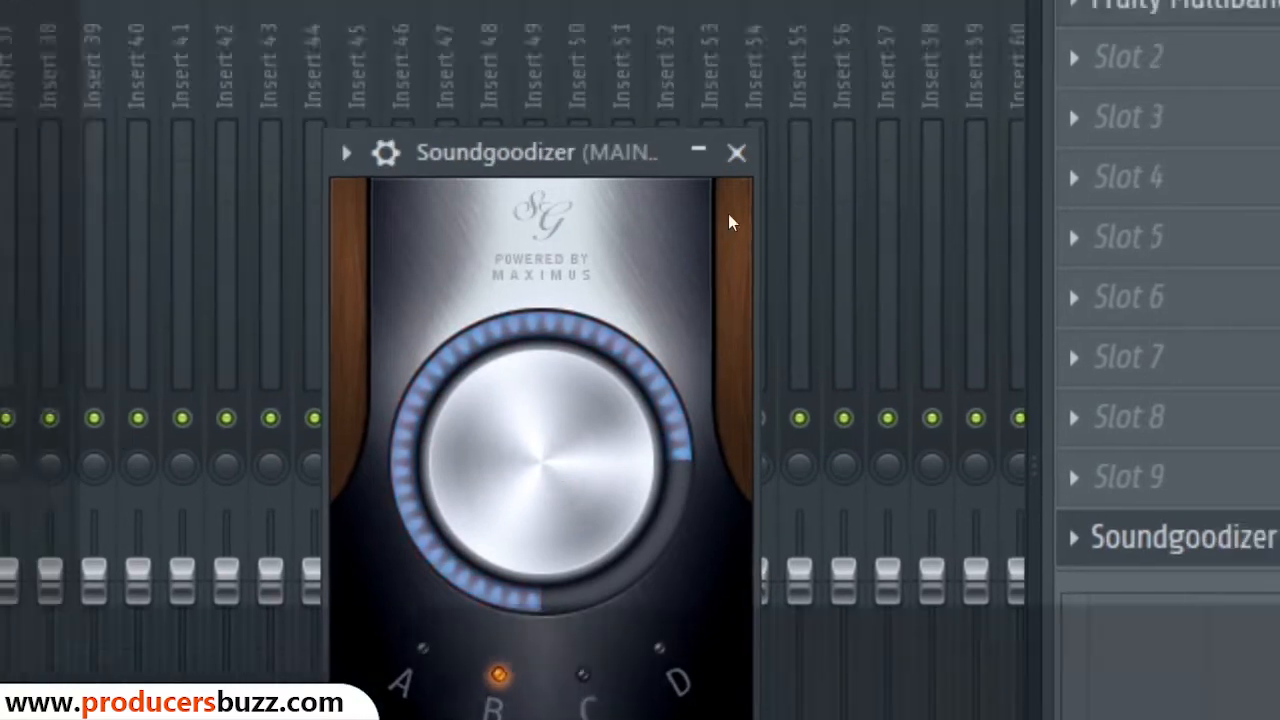
{"action": "left_click", "coordinate": [814, 43]}
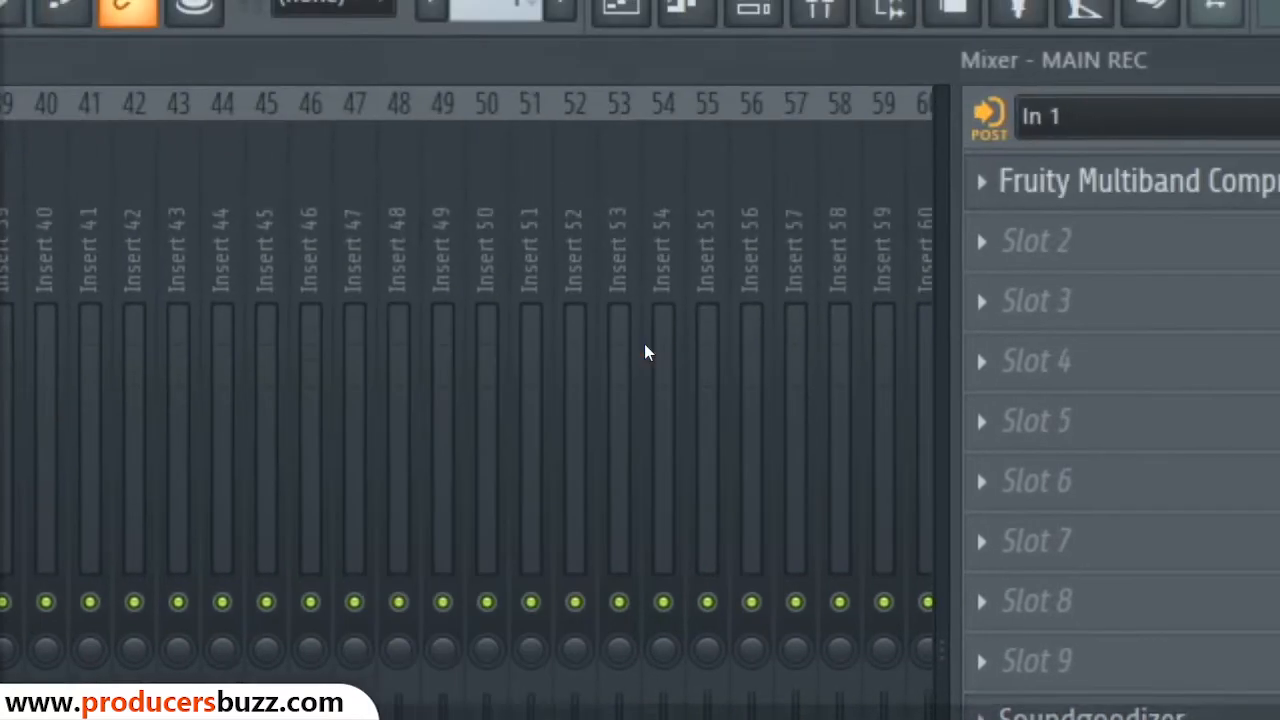
{"action": "left_click", "coordinate": [985, 299]}
{"action": "left_click", "coordinate": [985, 310]}
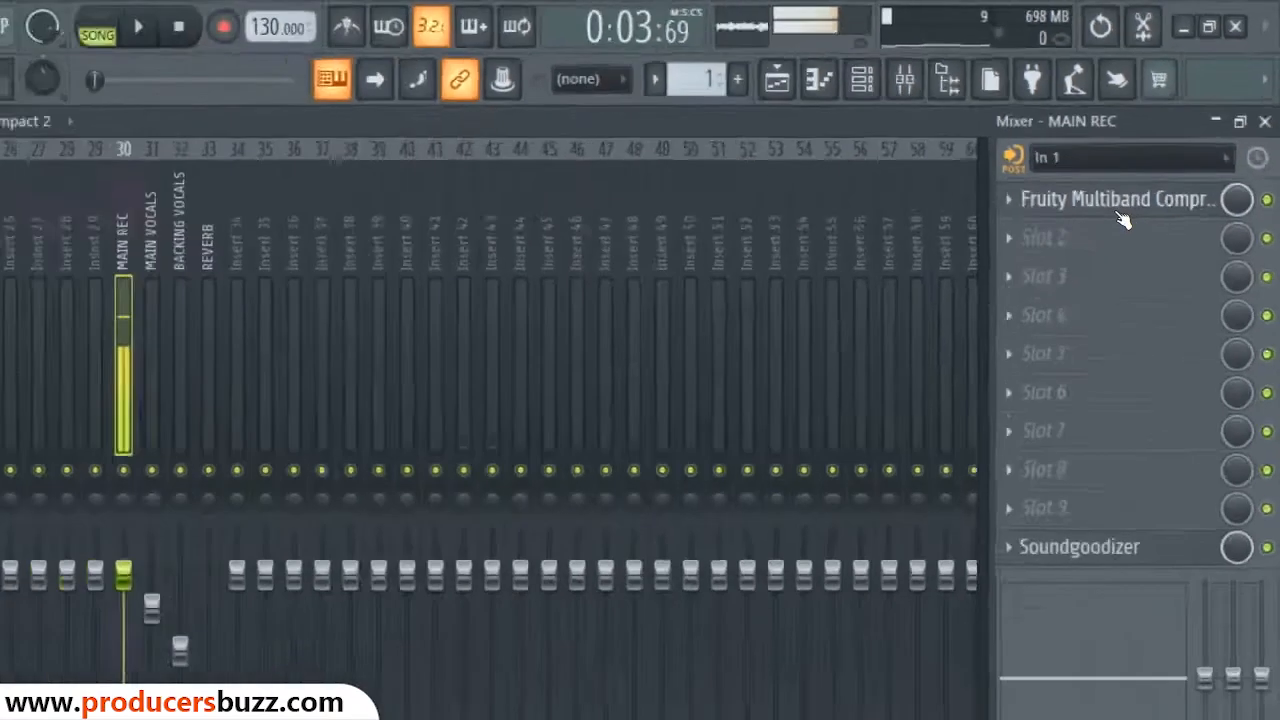
{"action": "left_click", "coordinate": [1120, 205]}
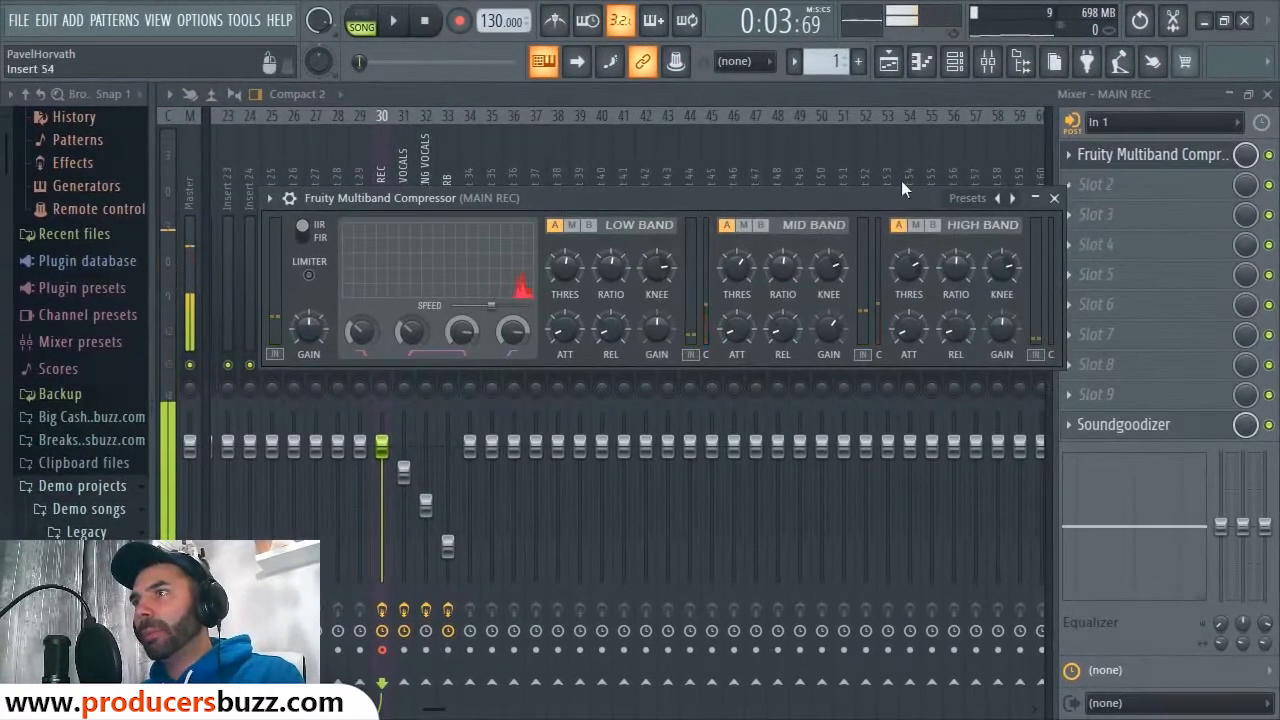
Step: Bypass MAIN REC's Multiband Compressor to compare, then reopen and close its window
{"action": "left_click_drag", "start_coordinate": [828, 197], "coordinate": [763, 159]}
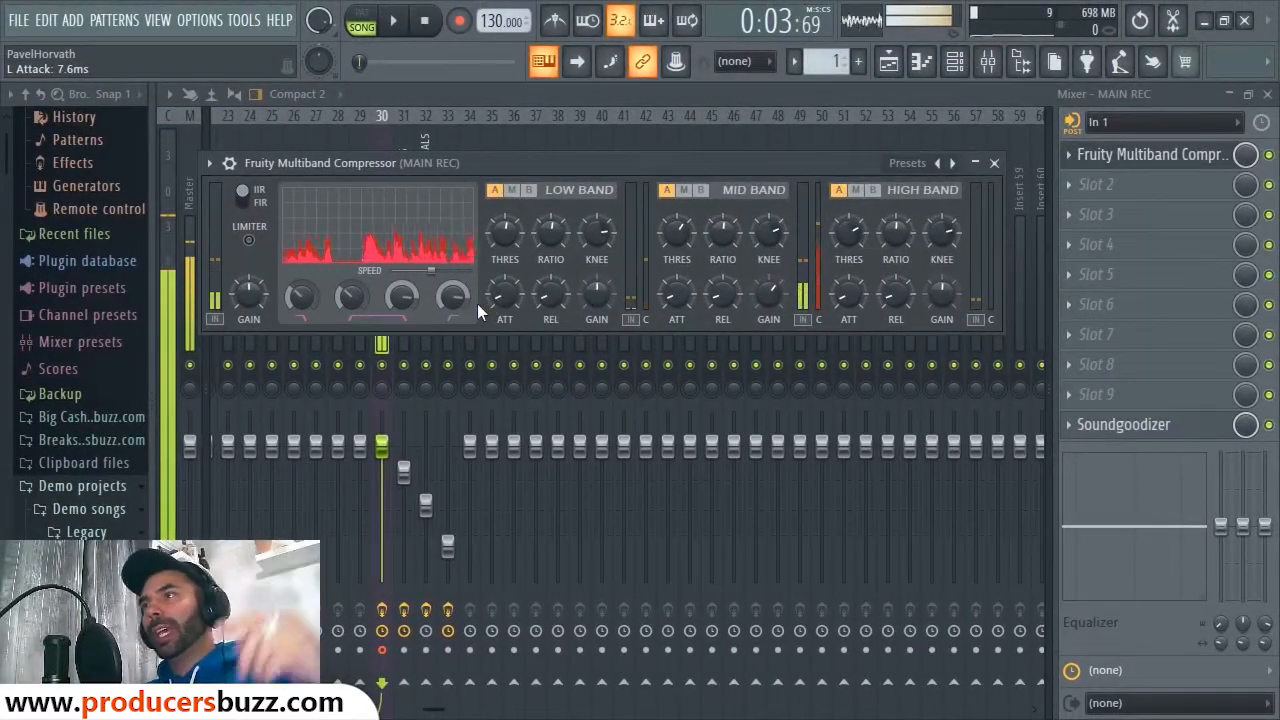
{"action": "left_click", "coordinate": [994, 162]}
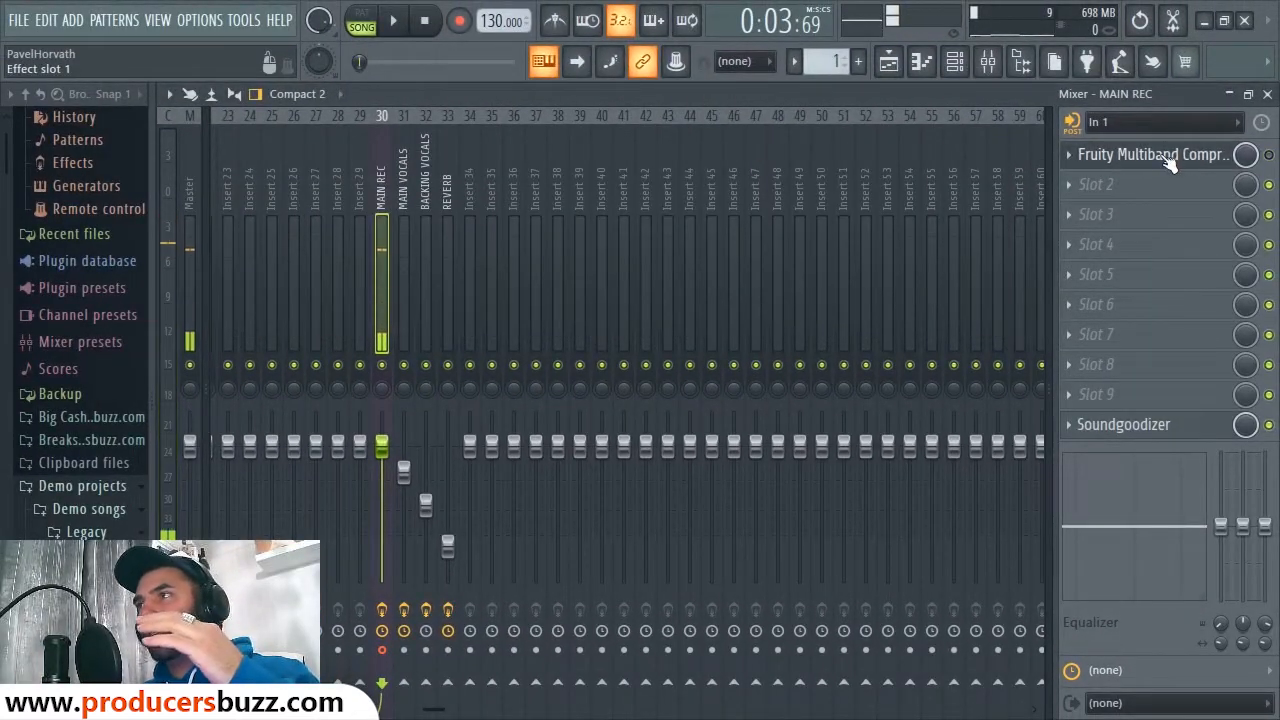
{"action": "left_click", "coordinate": [1268, 155]}
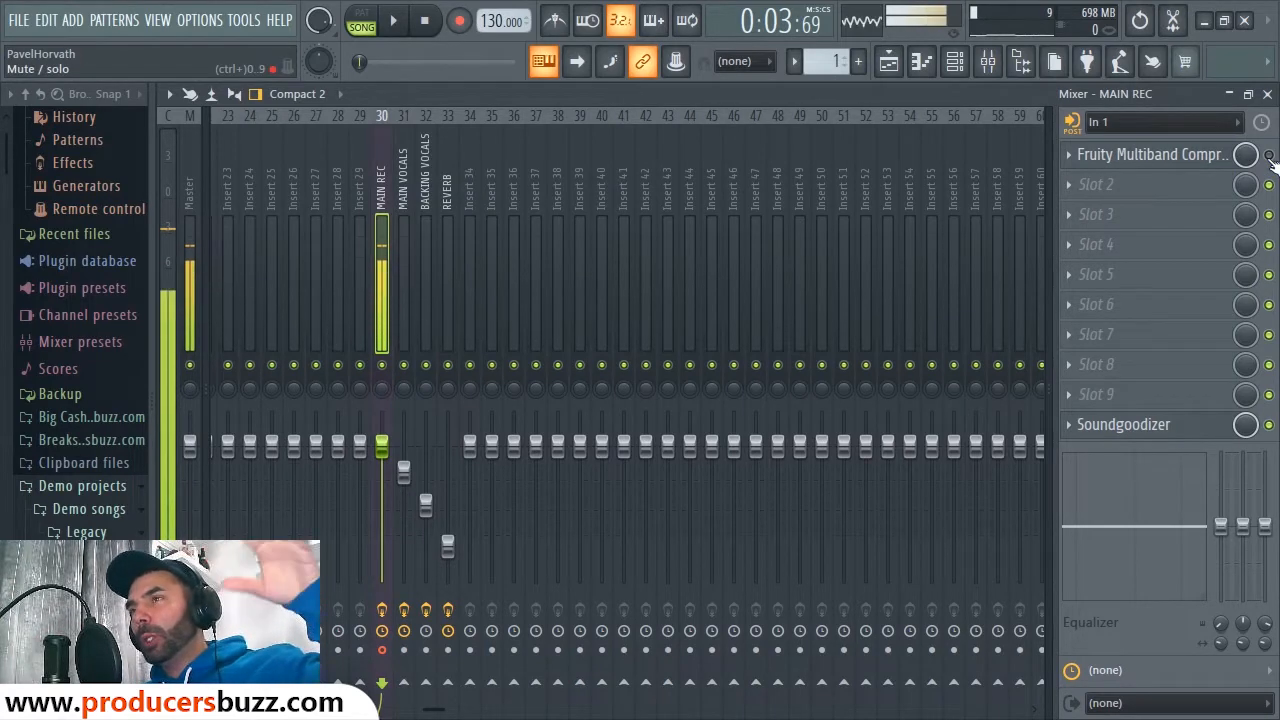
{"action": "left_click", "coordinate": [1160, 160]}
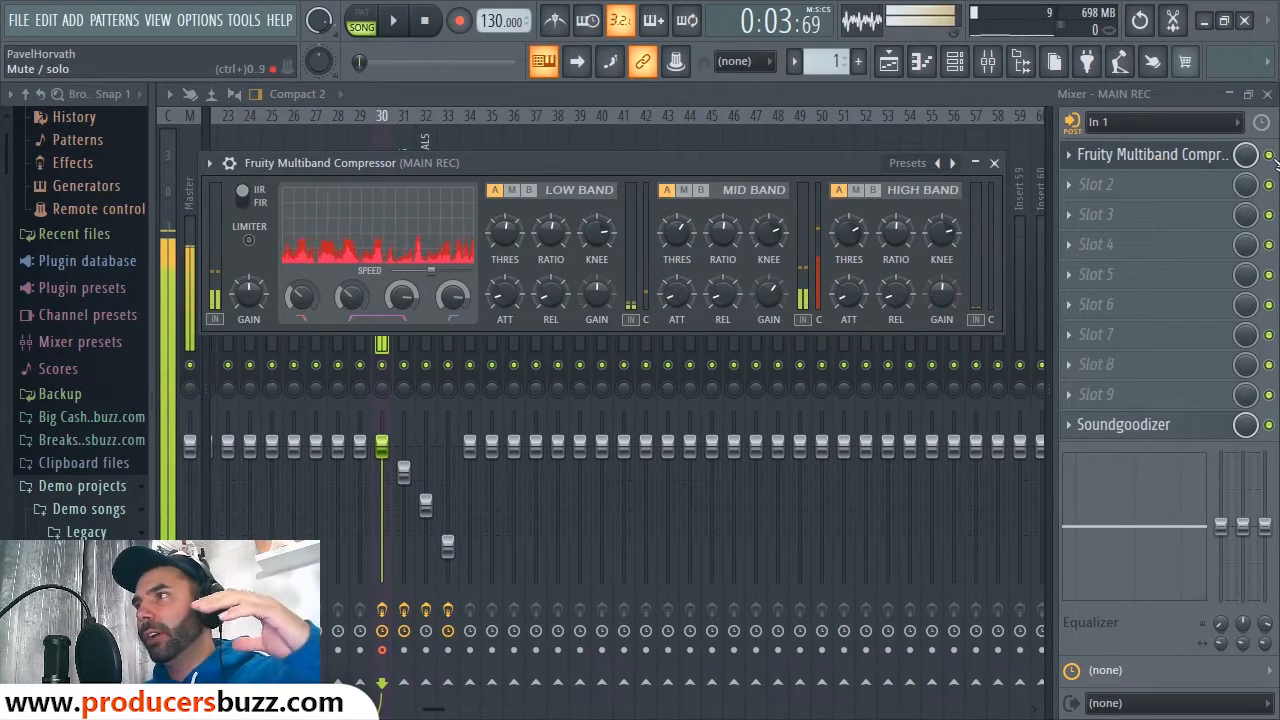
{"action": "key", "text": "Escape"}
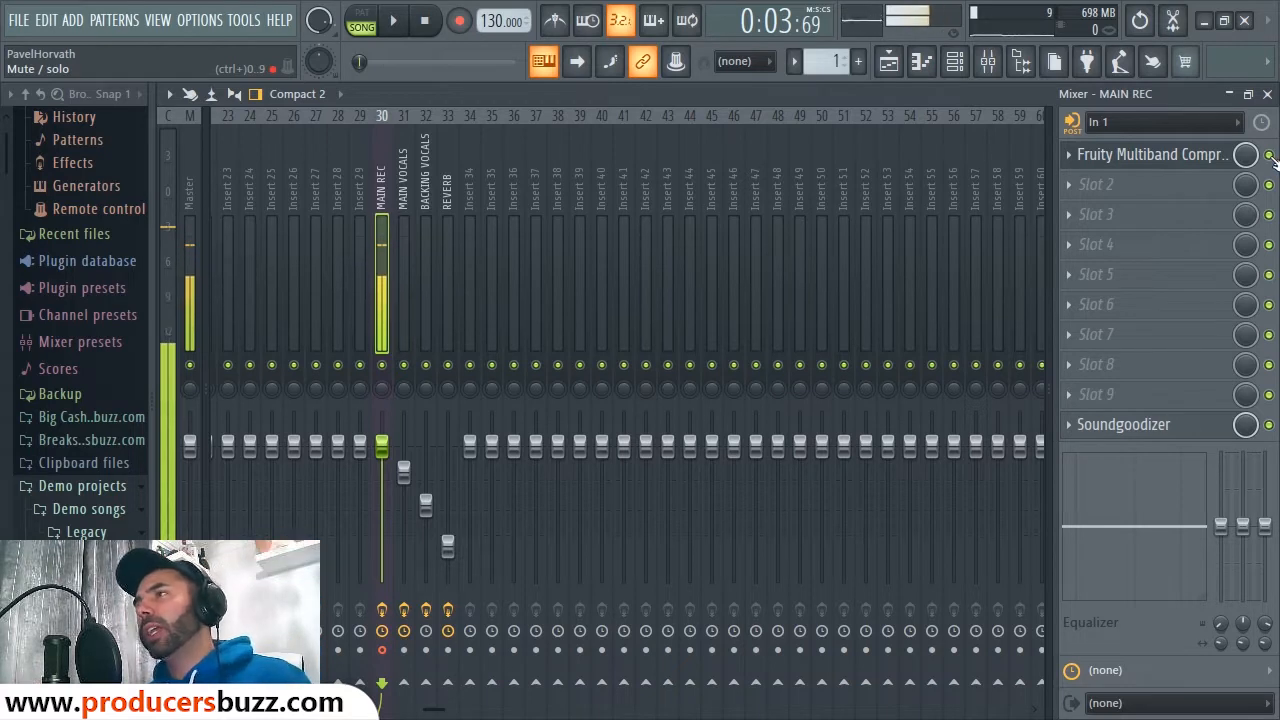
{"action": "left_click", "coordinate": [1186, 156]}
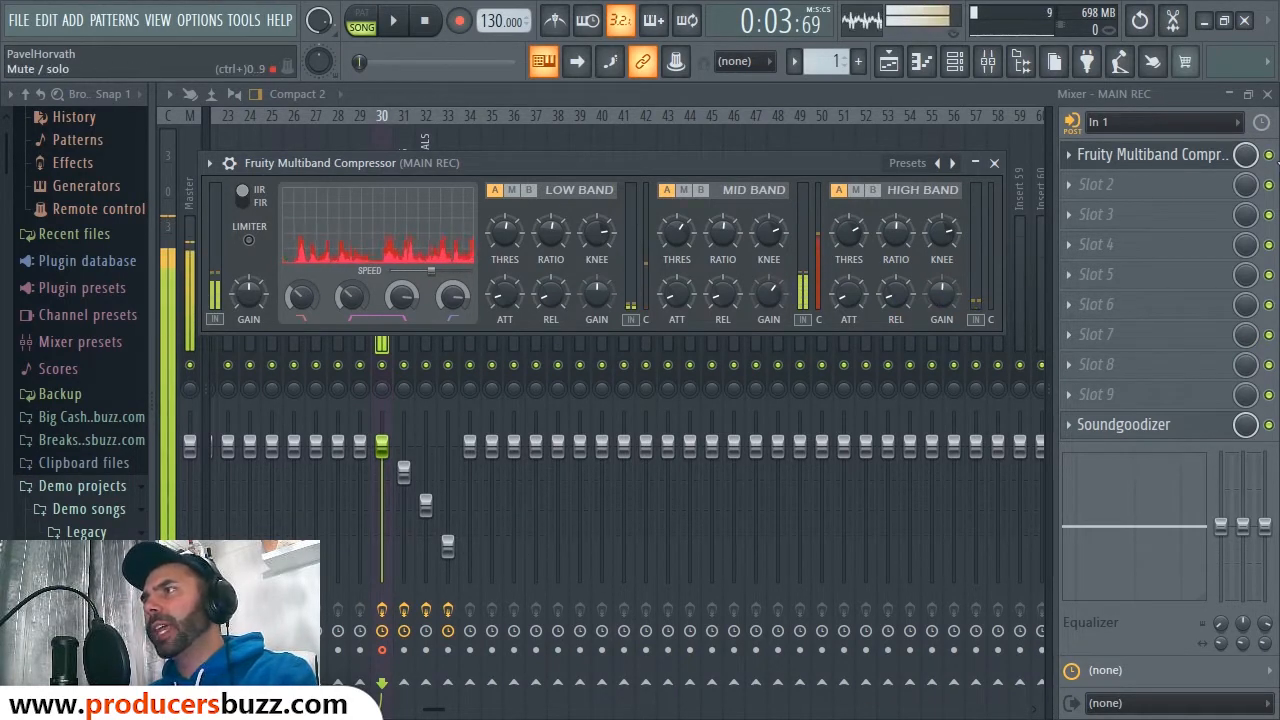
{"action": "left_click", "coordinate": [1269, 157]}
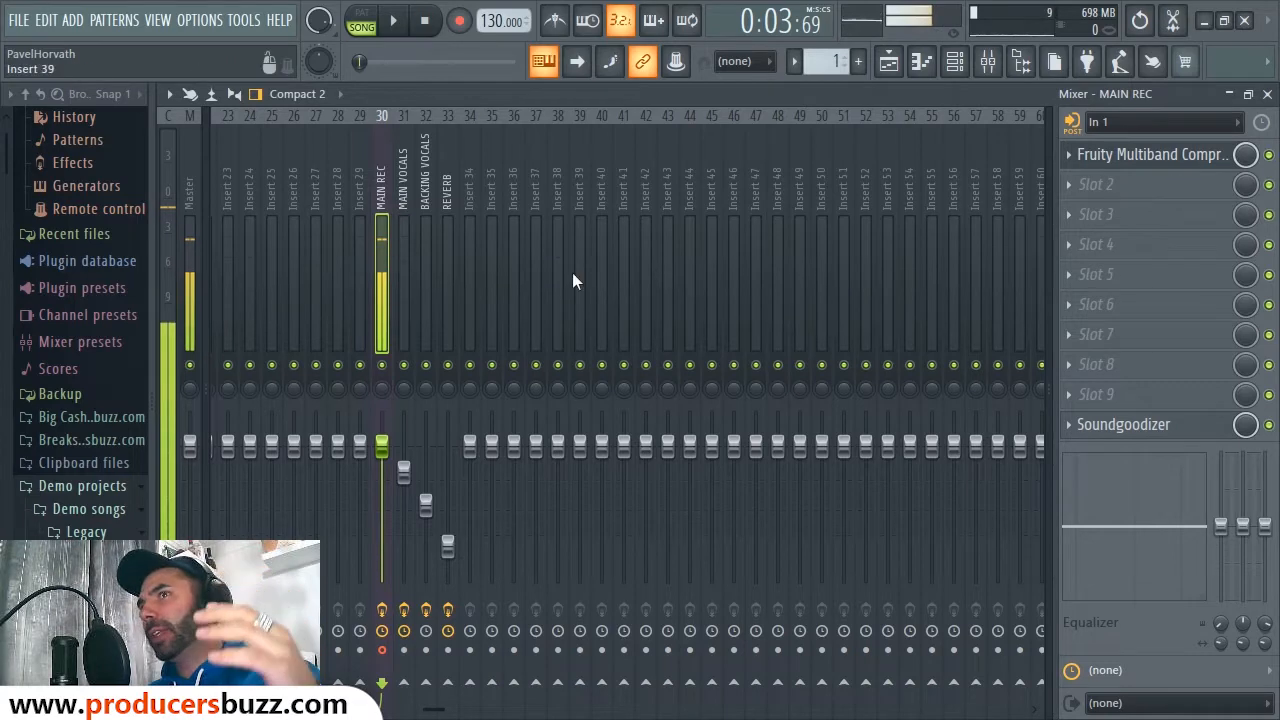
Step: Inspect the MAIN VOCALS, BACKING VOCALS and REVERB inserts and their effects in the mixer
{"action": "left_click", "coordinate": [403, 182]}
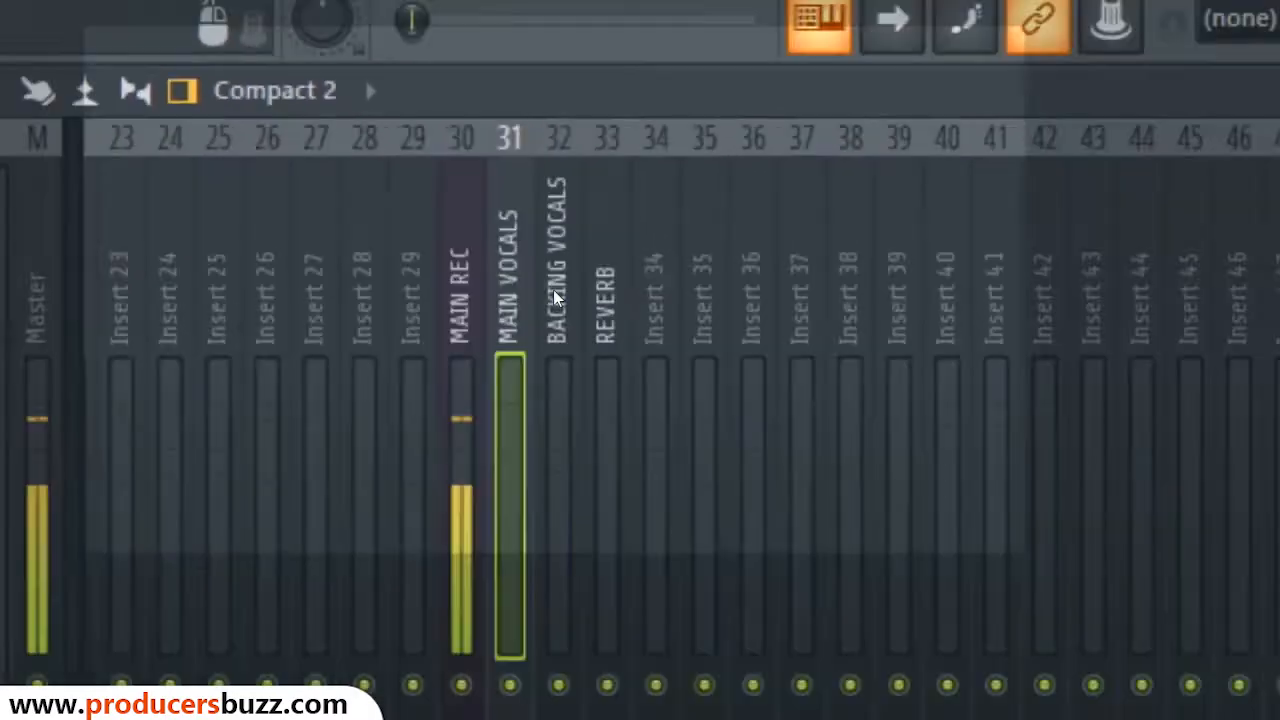
{"action": "left_click", "coordinate": [636, 40]}
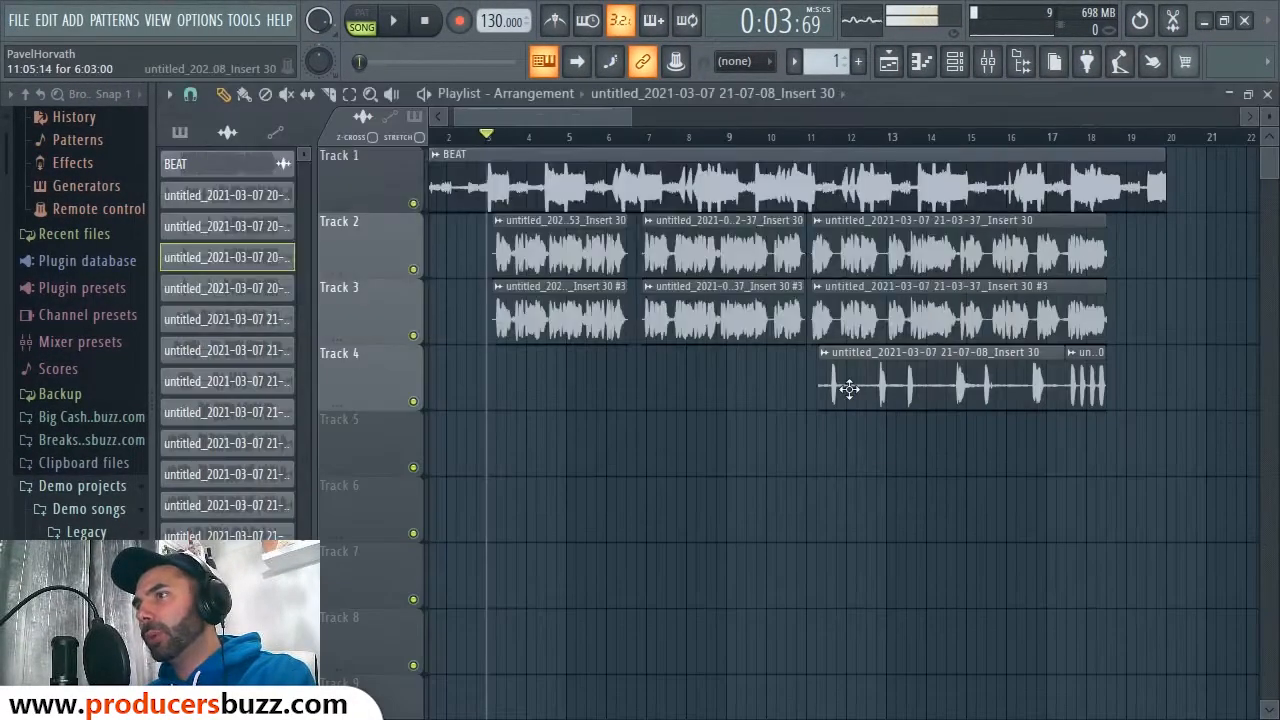
{"action": "left_click", "coordinate": [992, 64]}
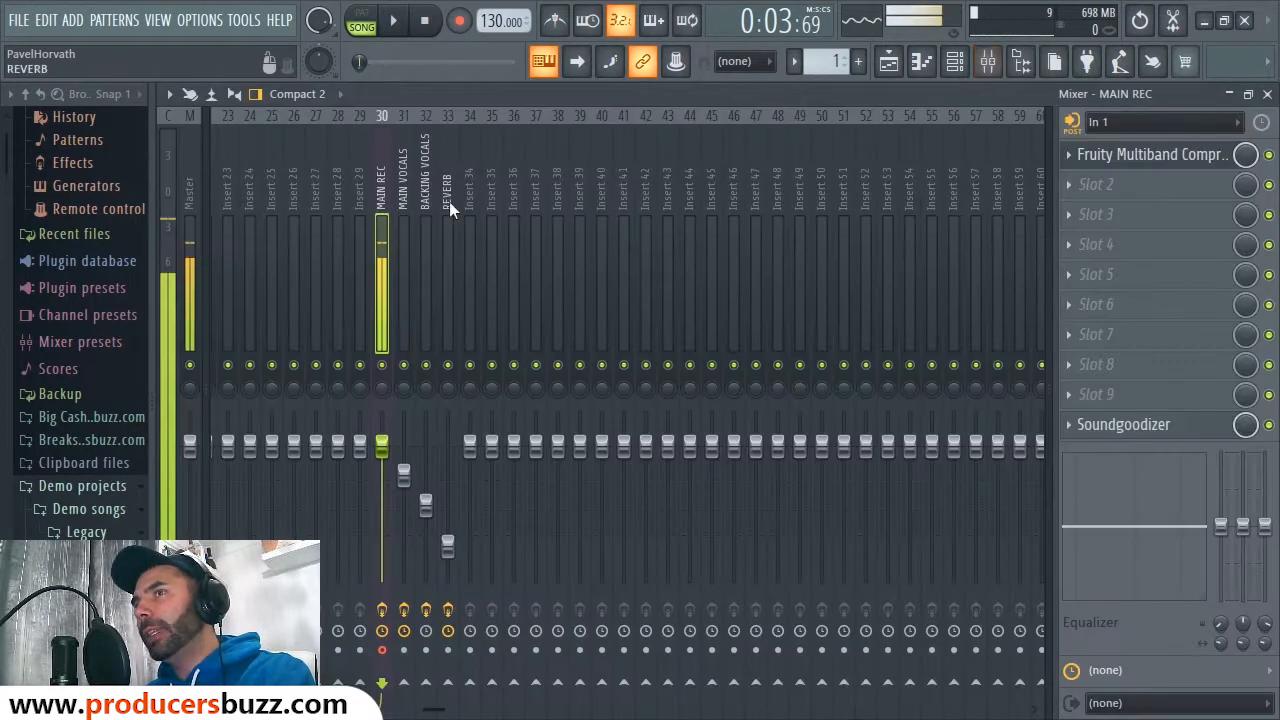
{"action": "left_click", "coordinate": [451, 214]}
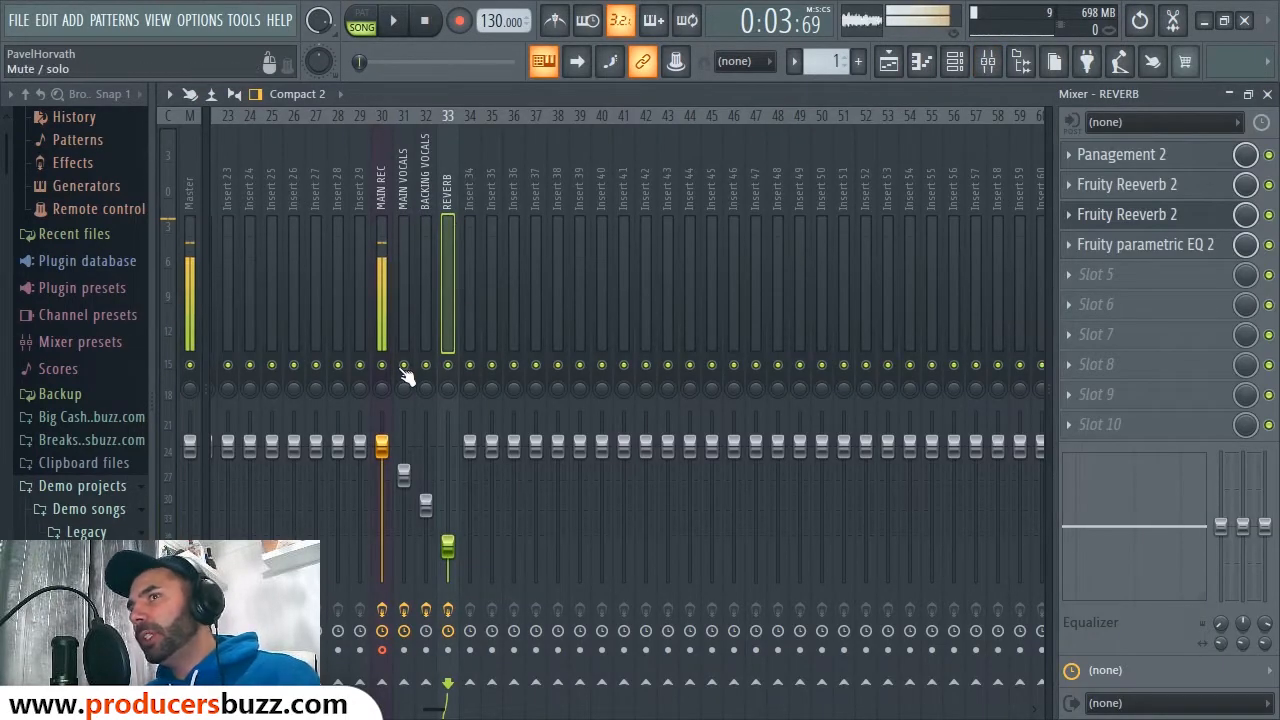
{"action": "left_click", "coordinate": [1267, 95]}
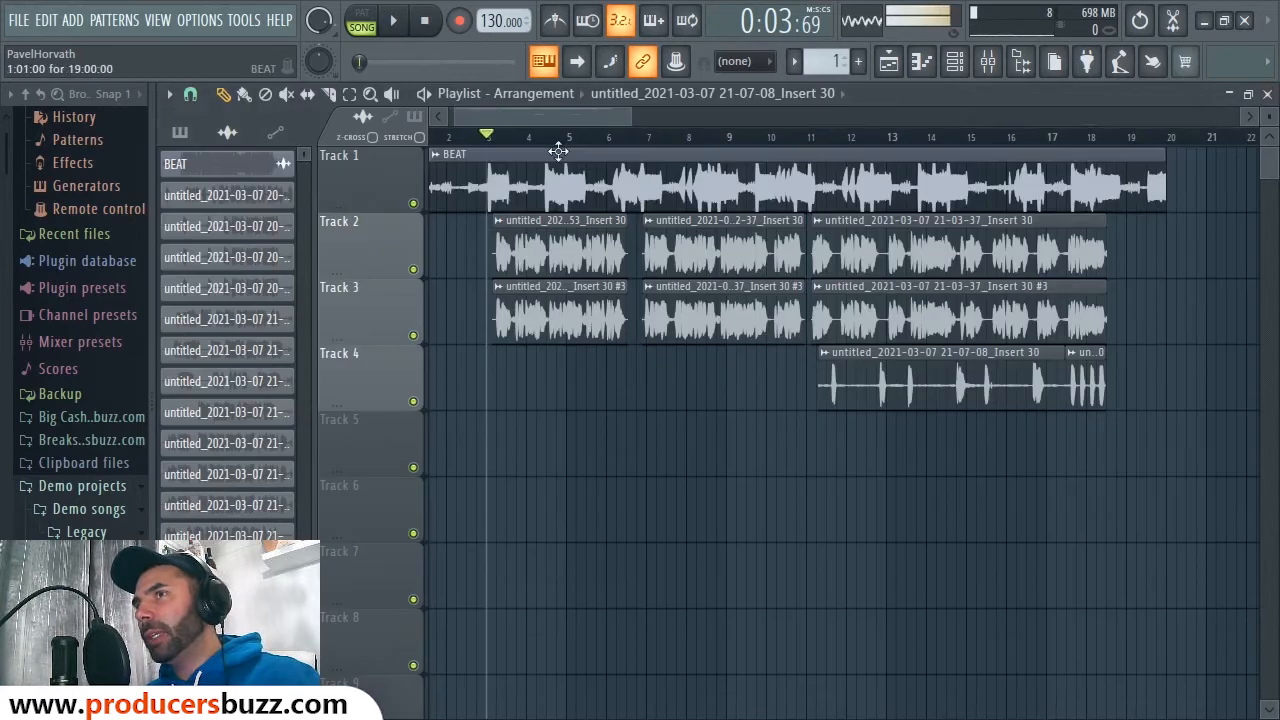
Step: Play the song from near bar 2 and adjust the REVERB track's volume while listening
{"action": "left_click", "coordinate": [476, 135]}
{"action": "key", "text": "space"}
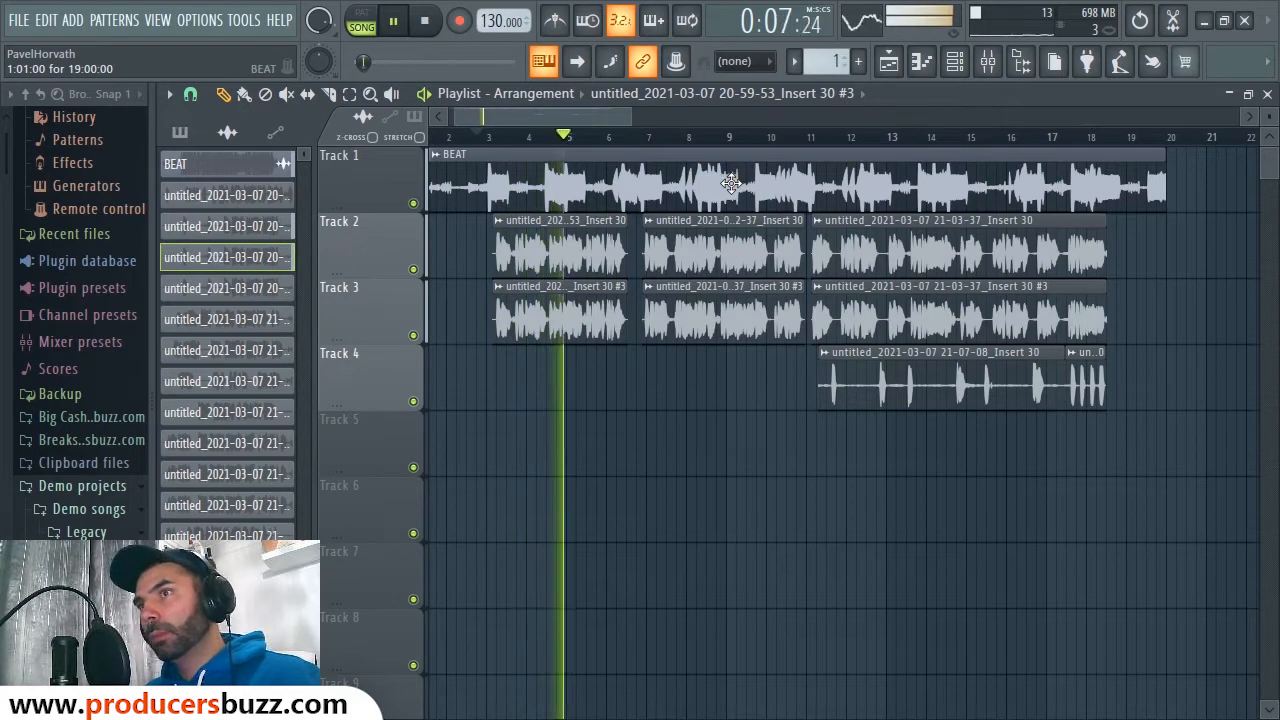
{"action": "left_click", "coordinate": [990, 64]}
{"action": "key", "text": "space"}
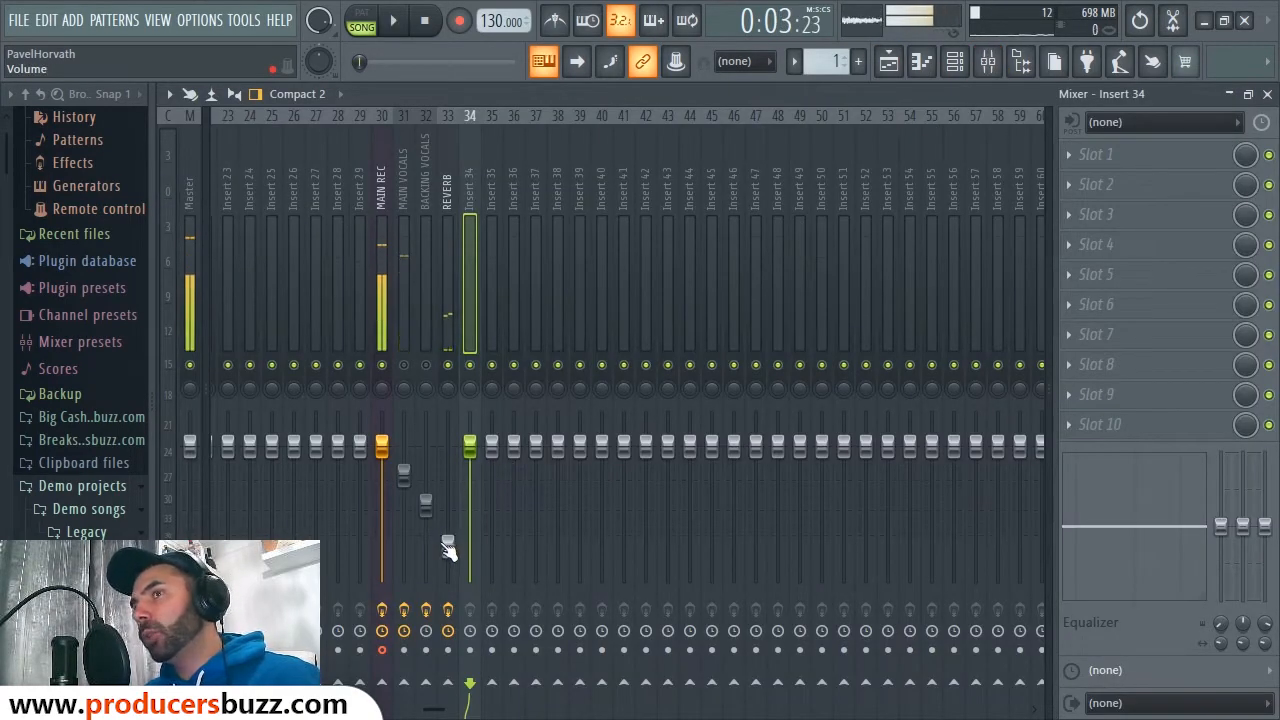
{"action": "key", "text": "space"}
{"action": "mouse_move", "coordinate": [448, 545]}
{"action": "left_mouse_down"}
{"action": "mouse_move", "coordinate": [448, 428]}
{"action": "mouse_move", "coordinate": [448, 550]}
{"action": "left_mouse_up"}
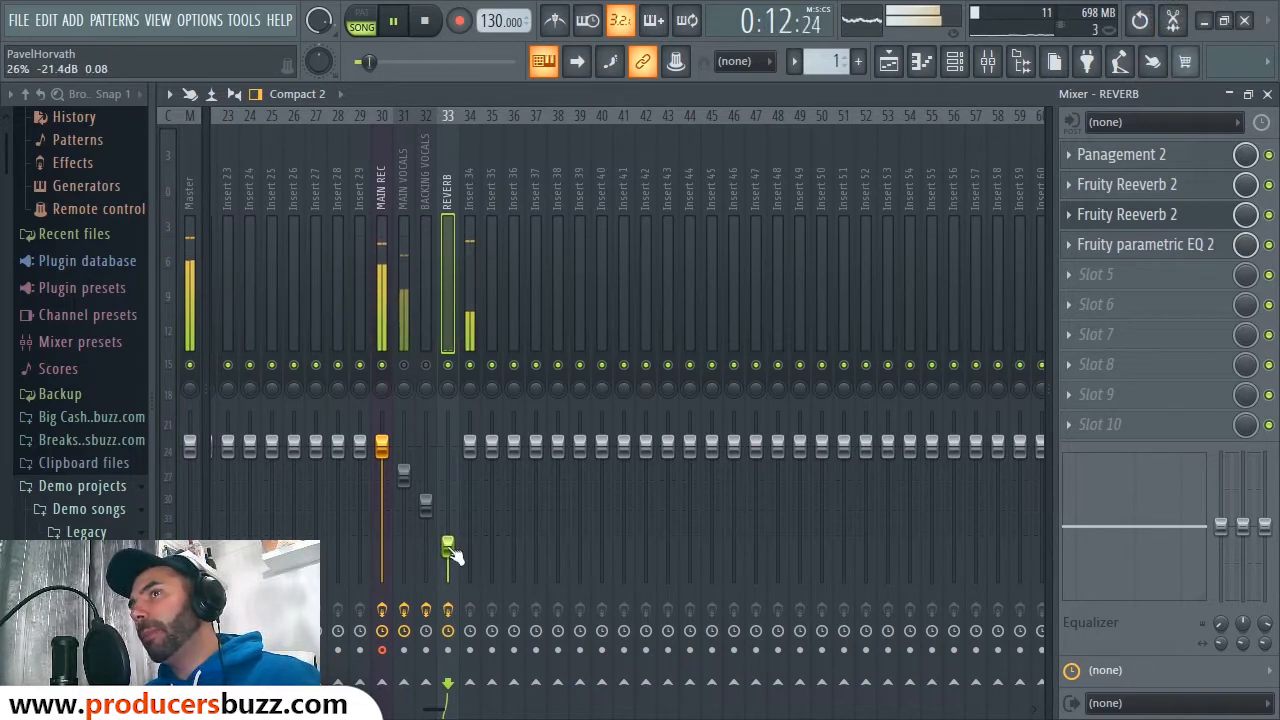
{"action": "key", "text": "space"}
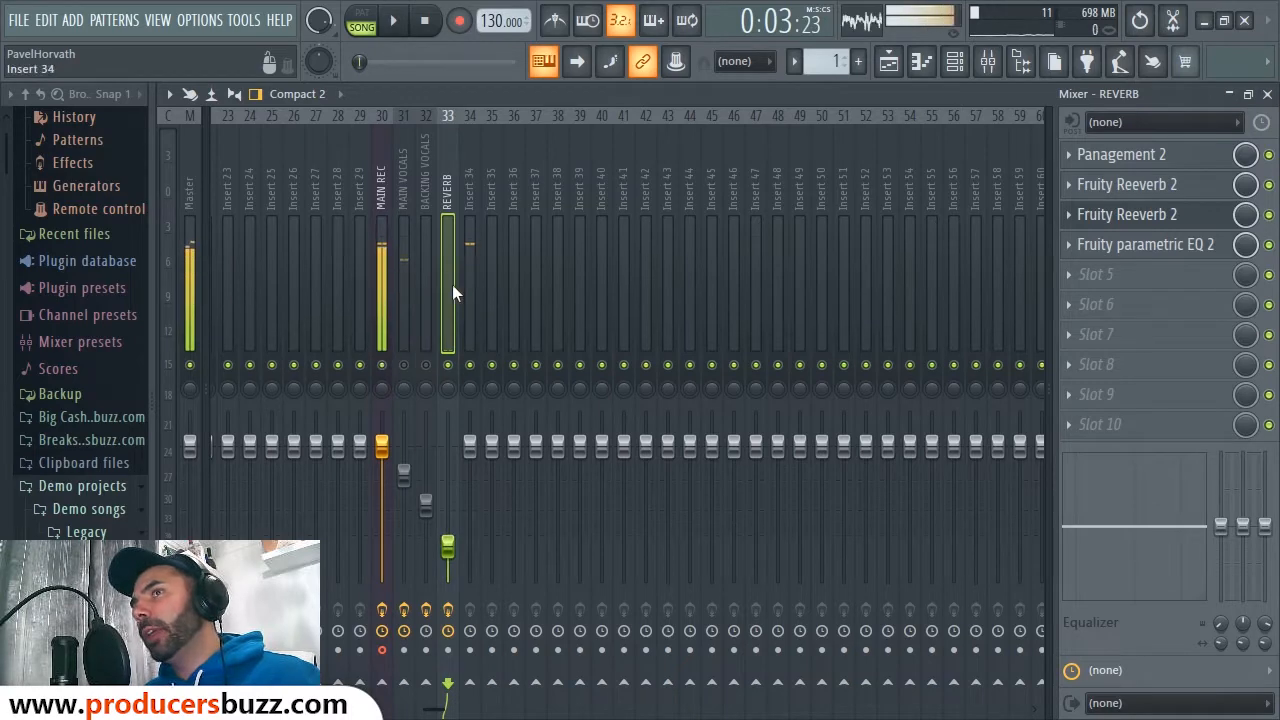
Step: Unmute MAIN VOCALS and BACKING VOCALS and go back to the playlist
{"action": "left_click", "coordinate": [404, 366]}
{"action": "left_click", "coordinate": [425, 367]}
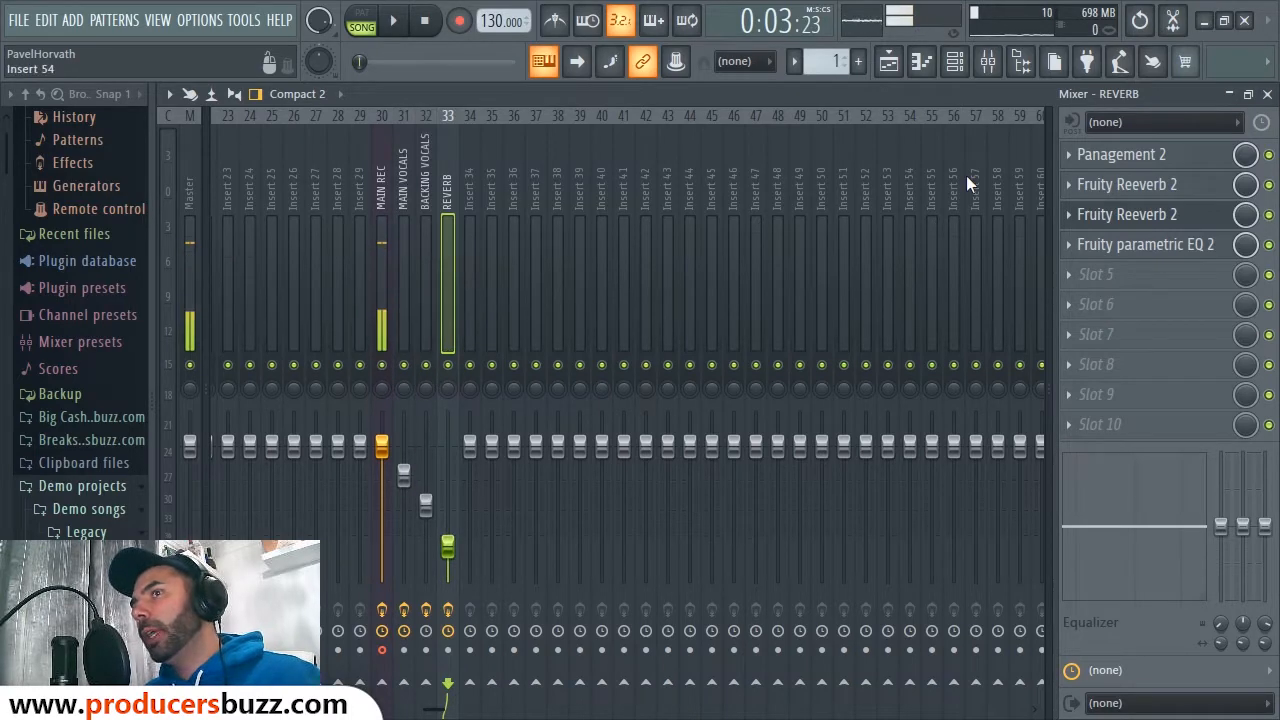
{"action": "left_click", "coordinate": [1267, 94]}
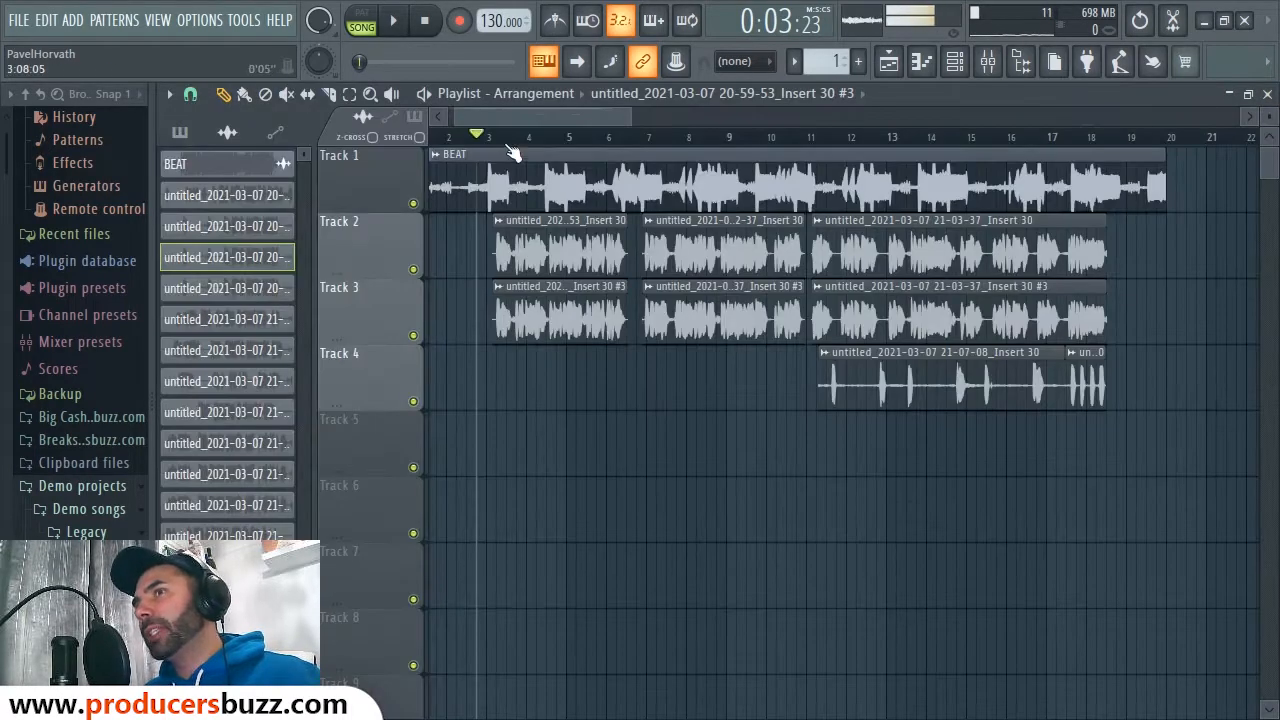
Step: Nudge the REVERB fader up slightly after a playback check, then hide the mixer
{"action": "key", "text": "space"}
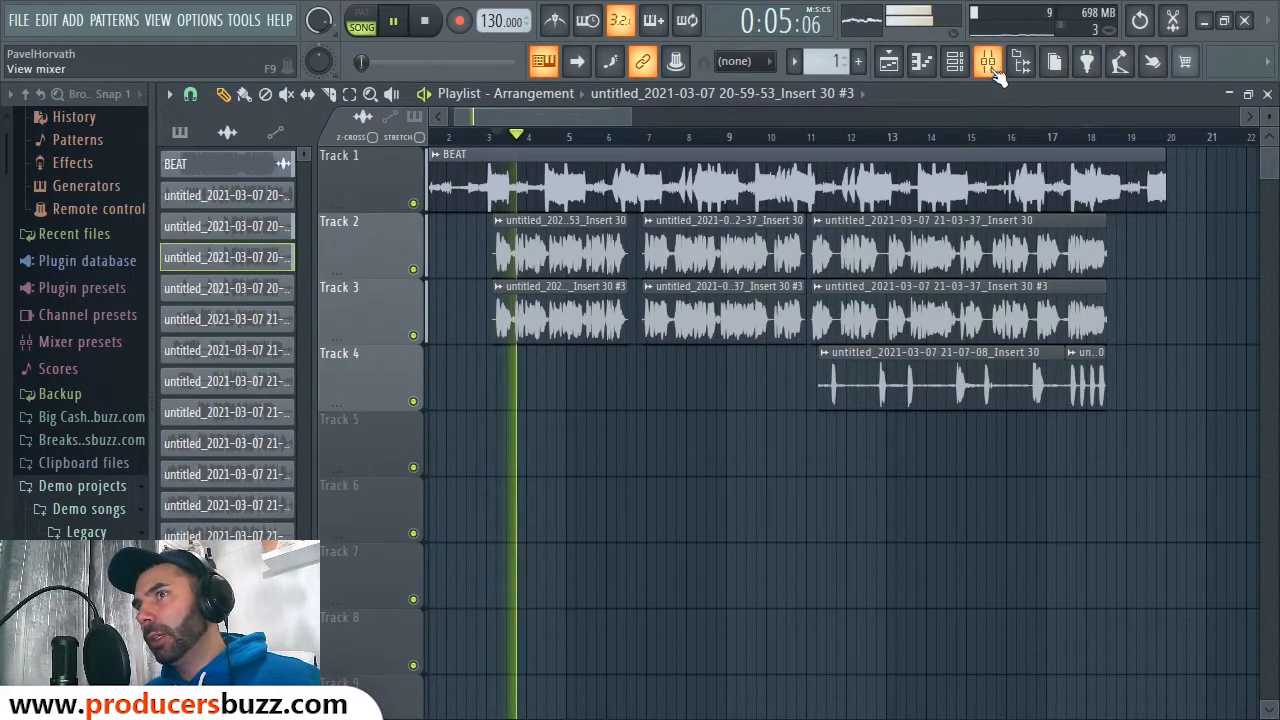
{"action": "left_click", "coordinate": [988, 62]}
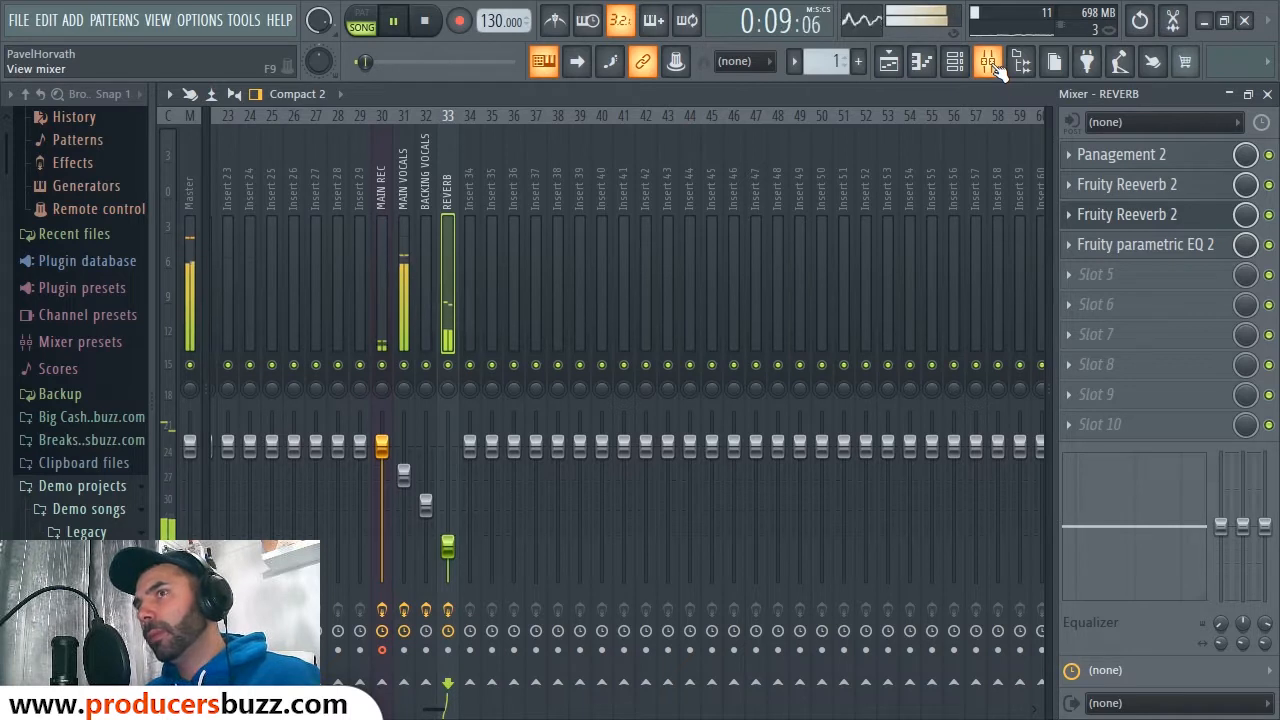
{"action": "key", "text": "space"}
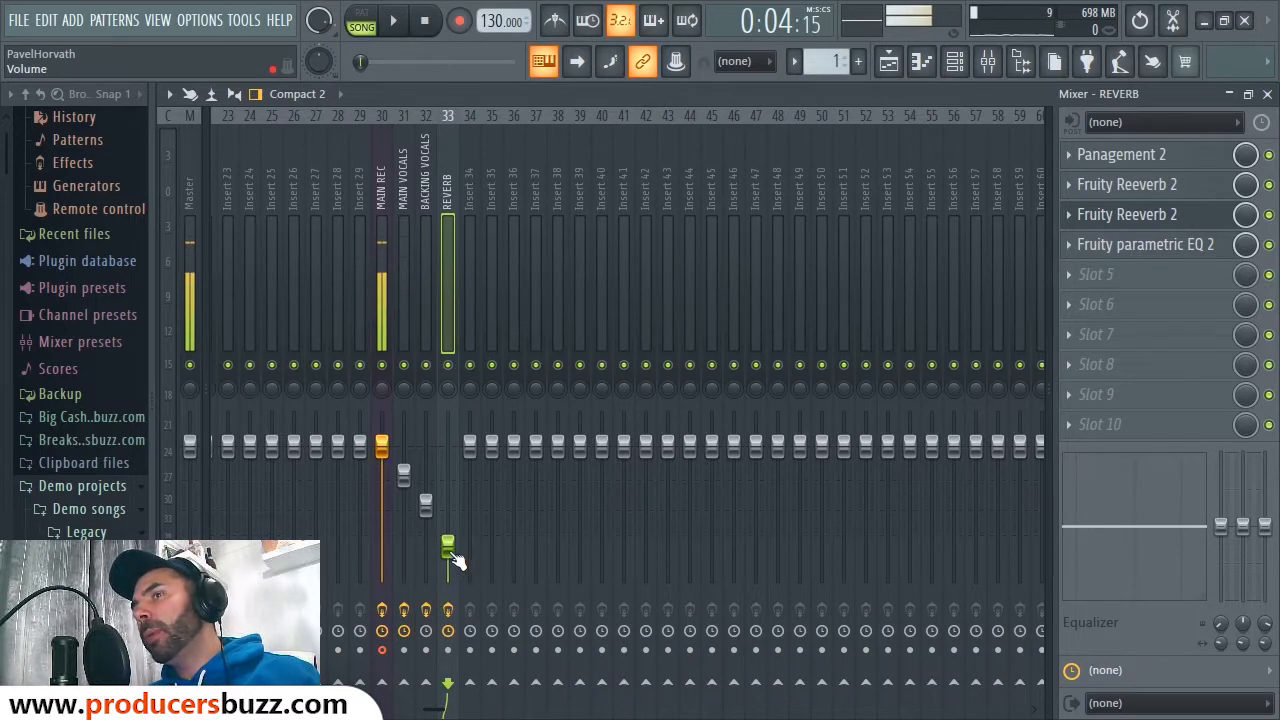
{"action": "left_click_drag", "start_coordinate": [452, 554], "coordinate": [452, 550]}
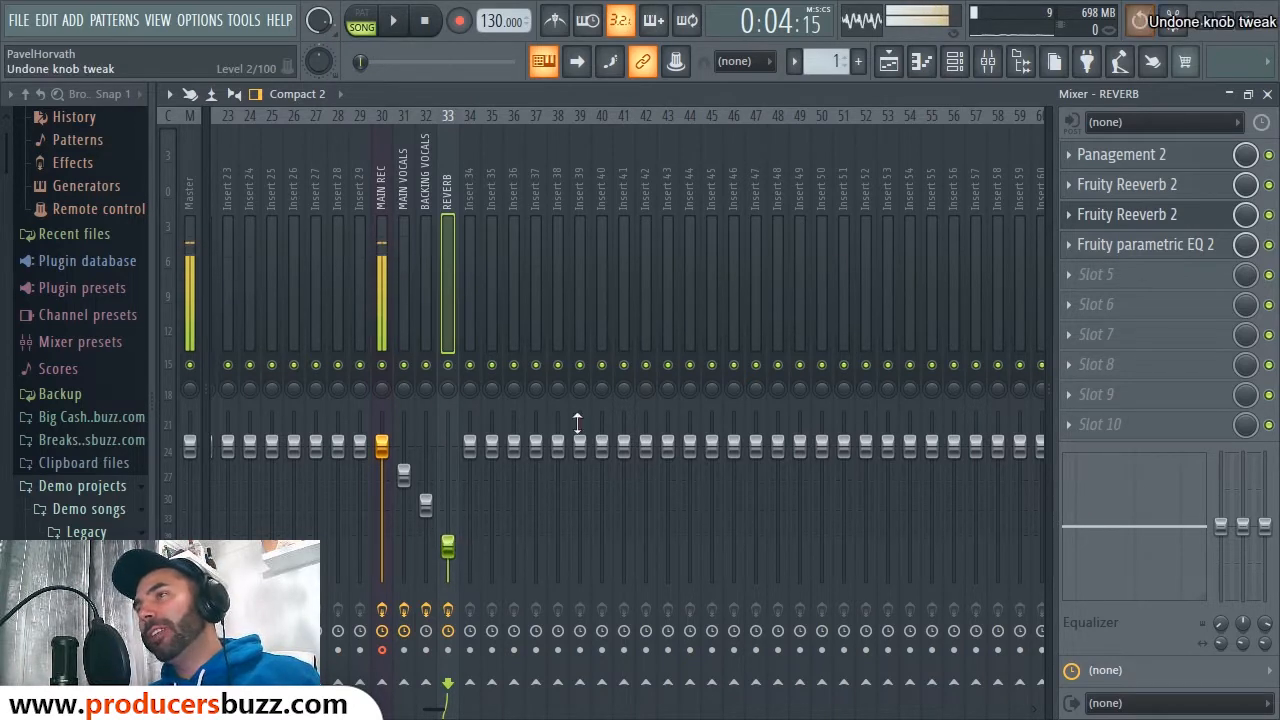
{"action": "left_click", "coordinate": [1267, 94]}
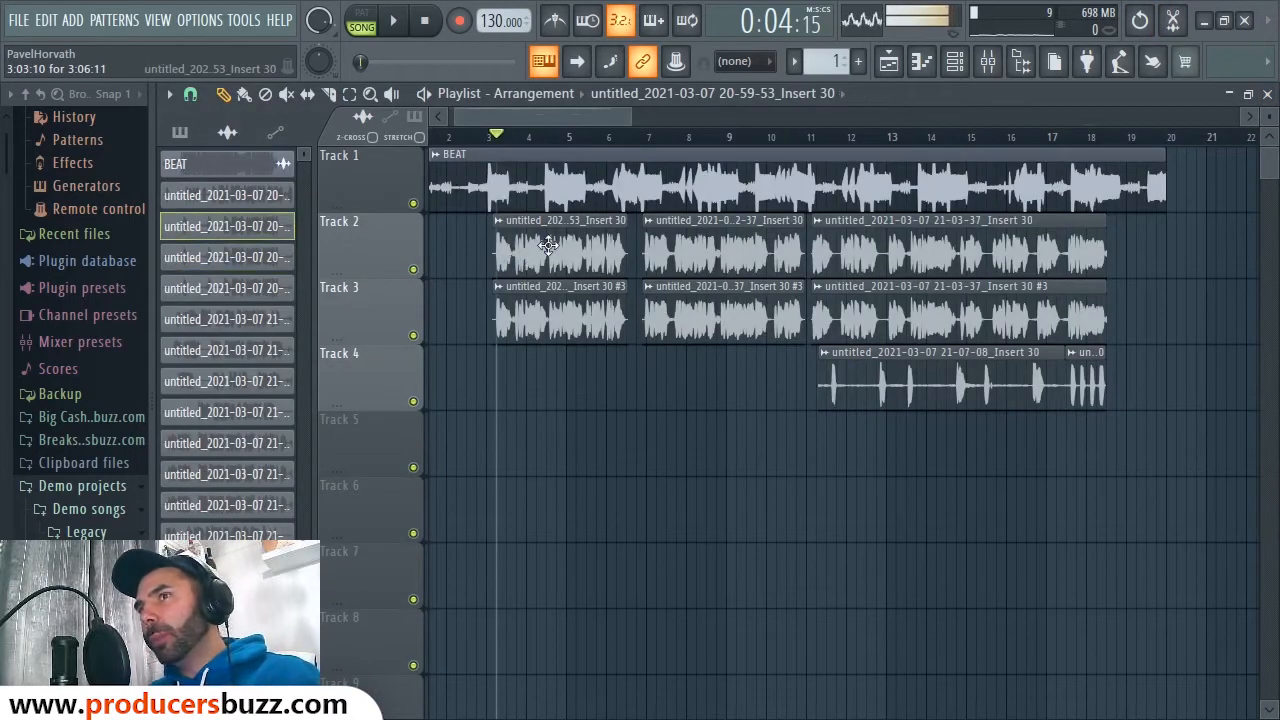
Step: From the Track 2 vocal clip's target track, open MAIN VOCALS' ModernDeEsser plugin
{"action": "double_click", "coordinate": [548, 246]}
{"action": "left_click", "coordinate": [808, 320]}
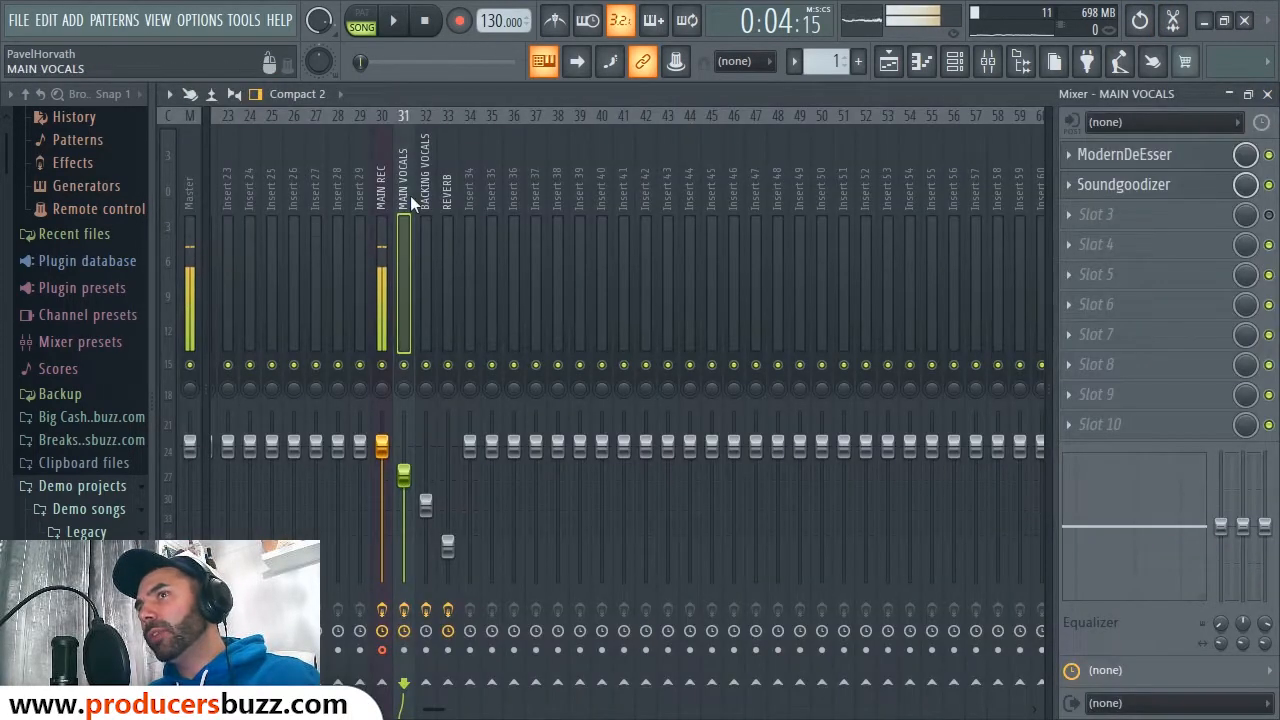
{"action": "left_click", "coordinate": [1267, 94]}
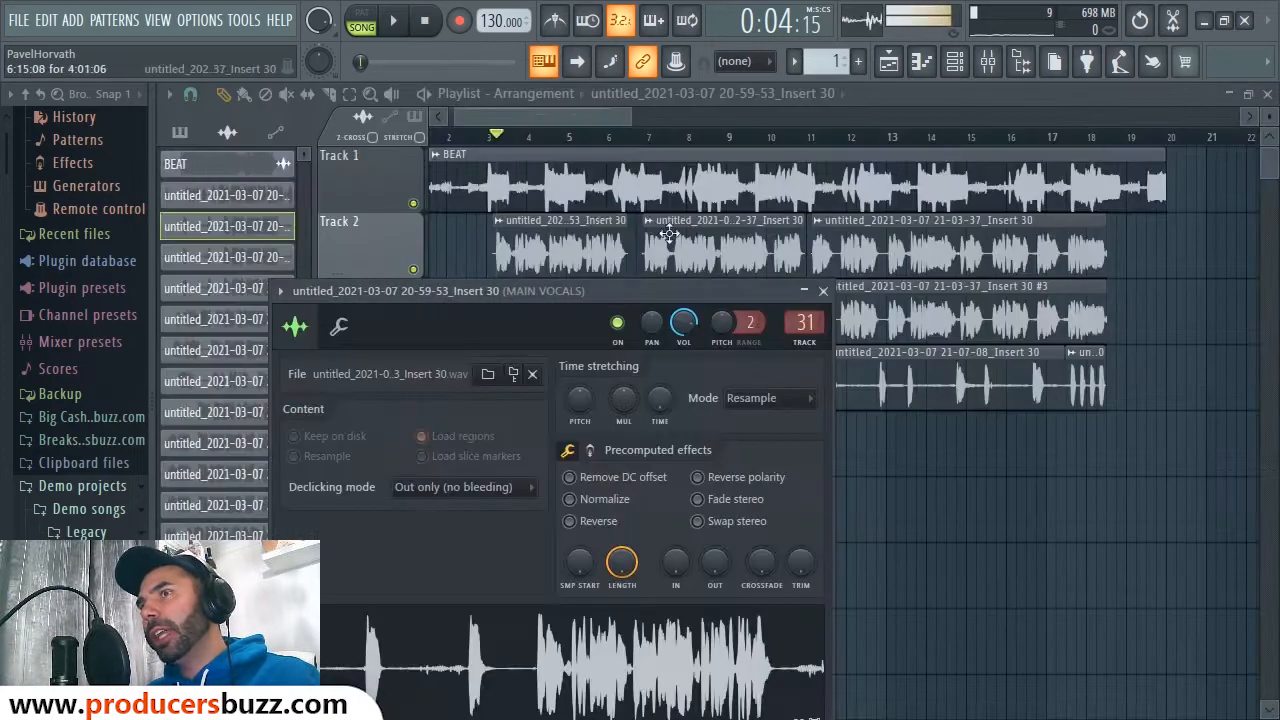
{"action": "left_click", "coordinate": [806, 319]}
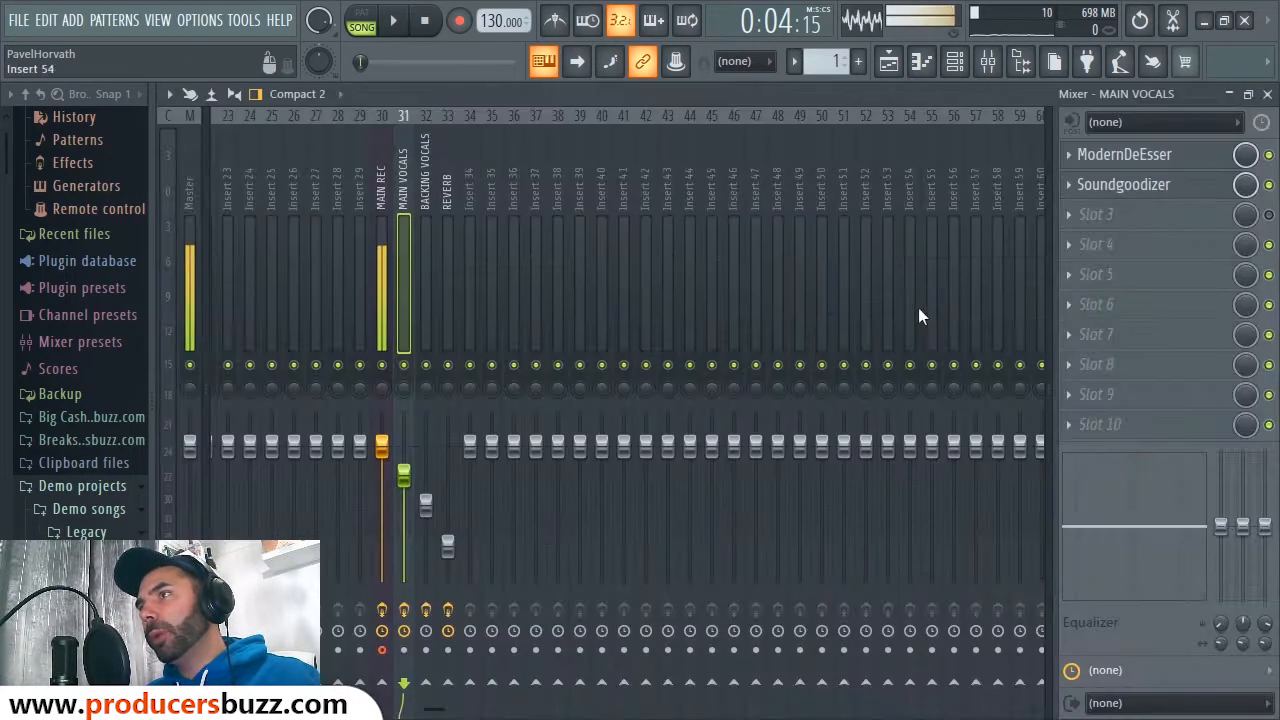
{"action": "left_click", "coordinate": [1124, 154]}
{"action": "left_click_drag", "start_coordinate": [695, 182], "coordinate": [775, 187]}
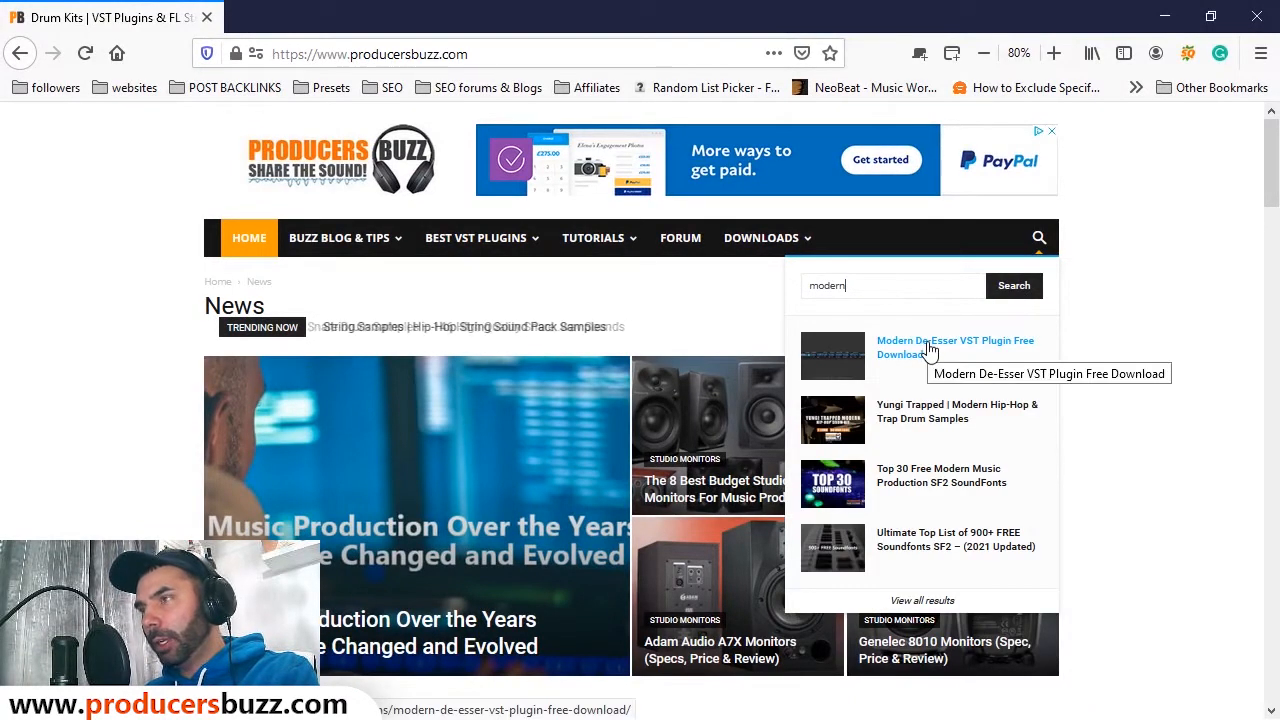
Step: Read the producersbuzz.com Modern De-Esser download article, then return to FL Studio
{"action": "left_click", "coordinate": [928, 346]}
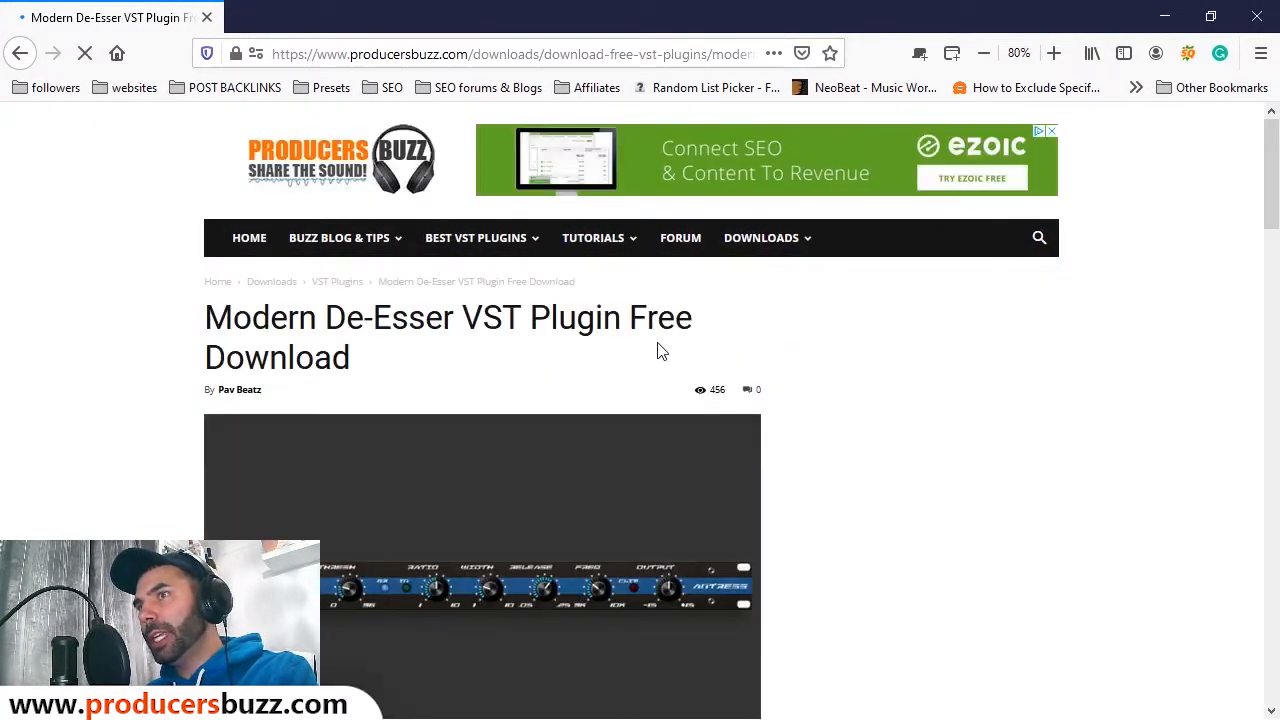
{"action": "scroll", "coordinate": [592, 318], "scroll_direction": "down", "scroll_amount": 10}
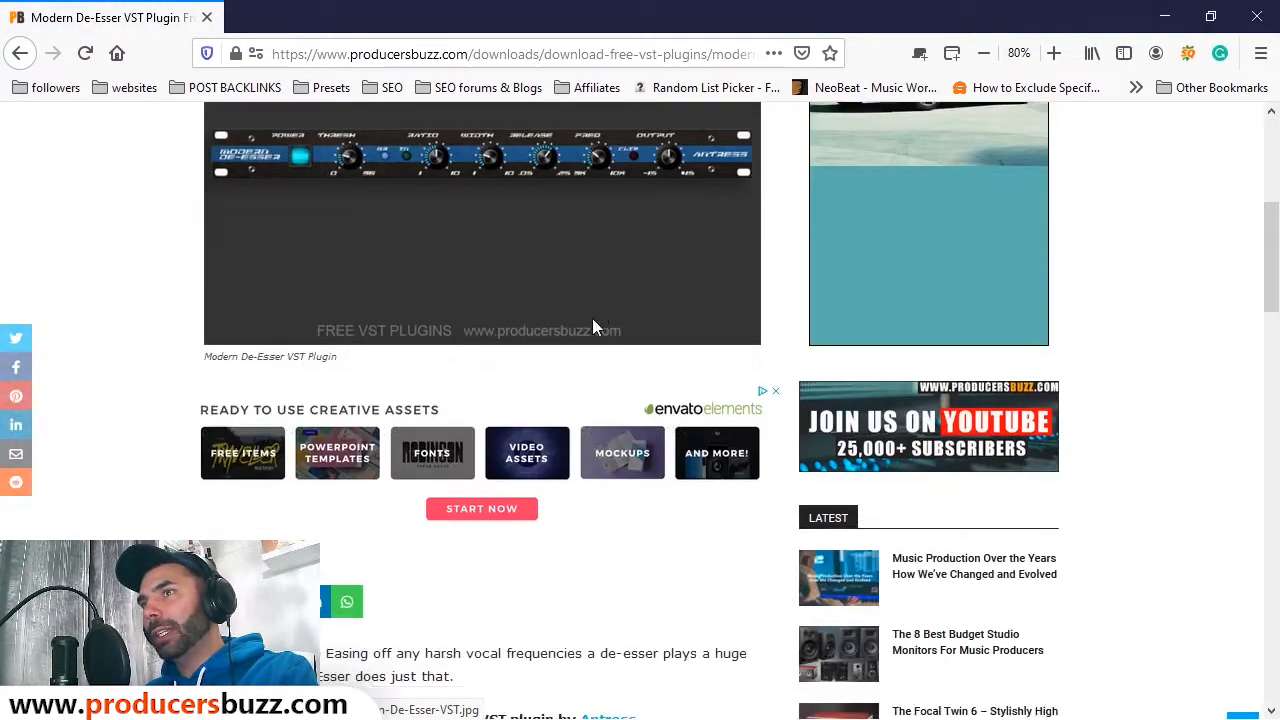
{"action": "scroll", "coordinate": [563, 325], "scroll_direction": "down", "scroll_amount": 6}
{"action": "scroll", "coordinate": [483, 400], "scroll_direction": "up", "scroll_amount": 5}
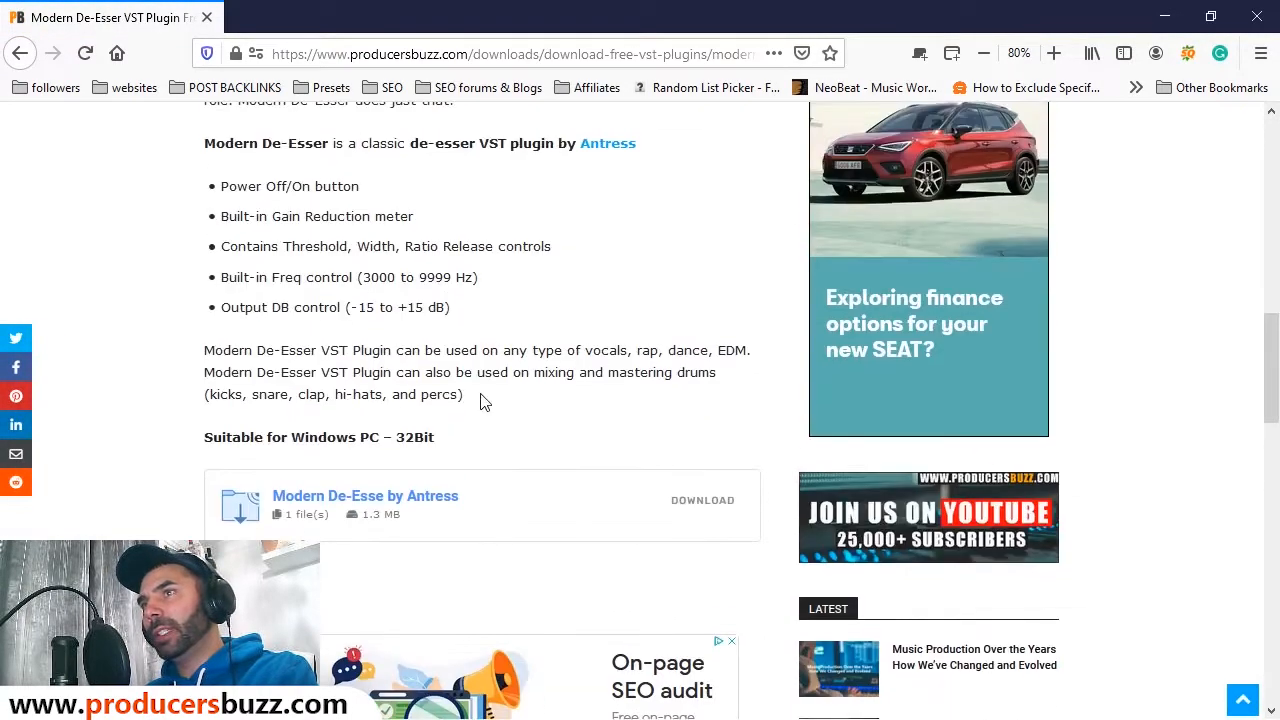
{"action": "scroll", "coordinate": [894, 245], "scroll_direction": "up", "scroll_amount": 10}
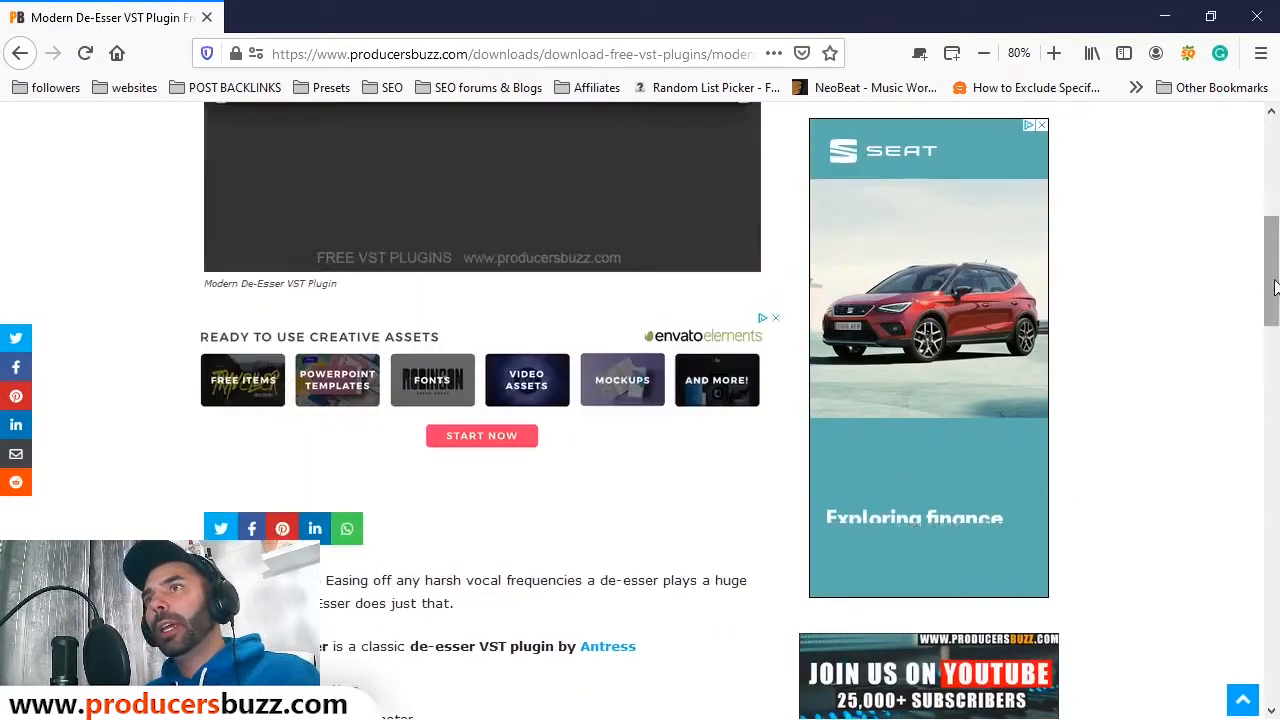
{"action": "key", "text": "alt+Tab"}
{"action": "key", "text": "Tab"}
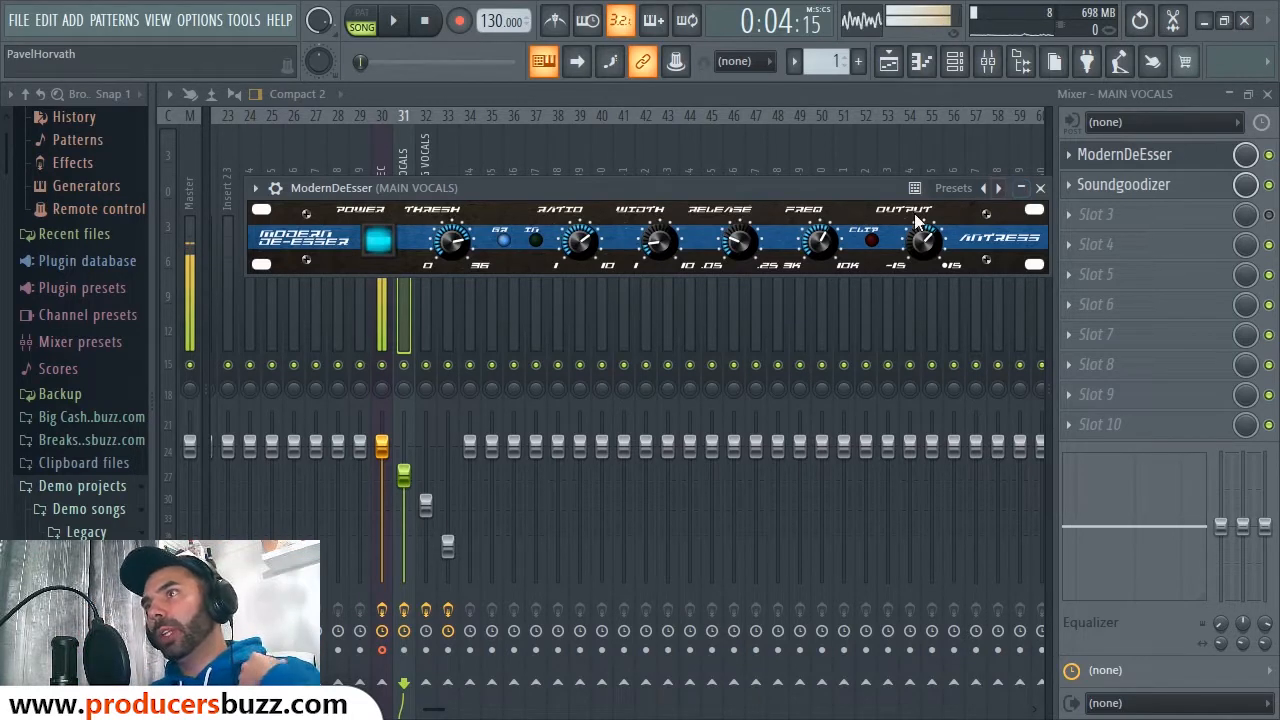
Step: Play the vocals with ModernDeEsser bypassed, then re-enabled, and reopen its plugin window
{"action": "left_click_drag", "start_coordinate": [821, 187], "coordinate": [784, 180]}
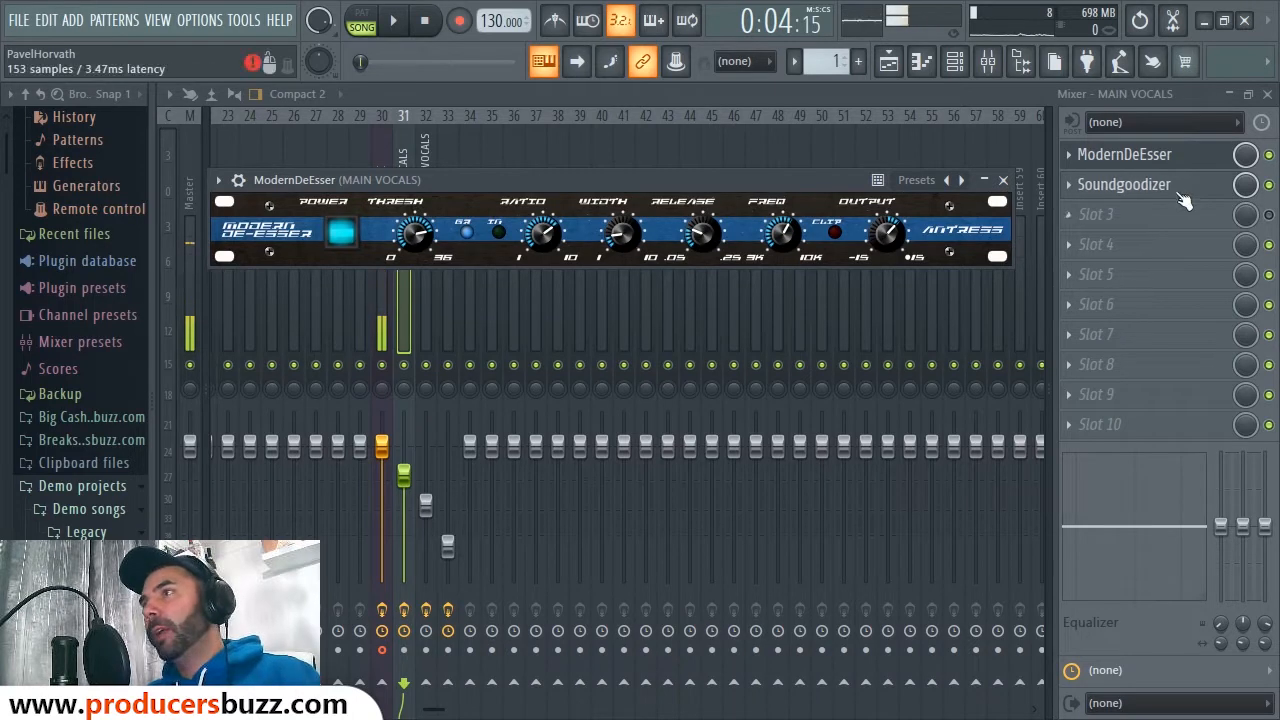
{"action": "left_click", "coordinate": [1267, 182]}
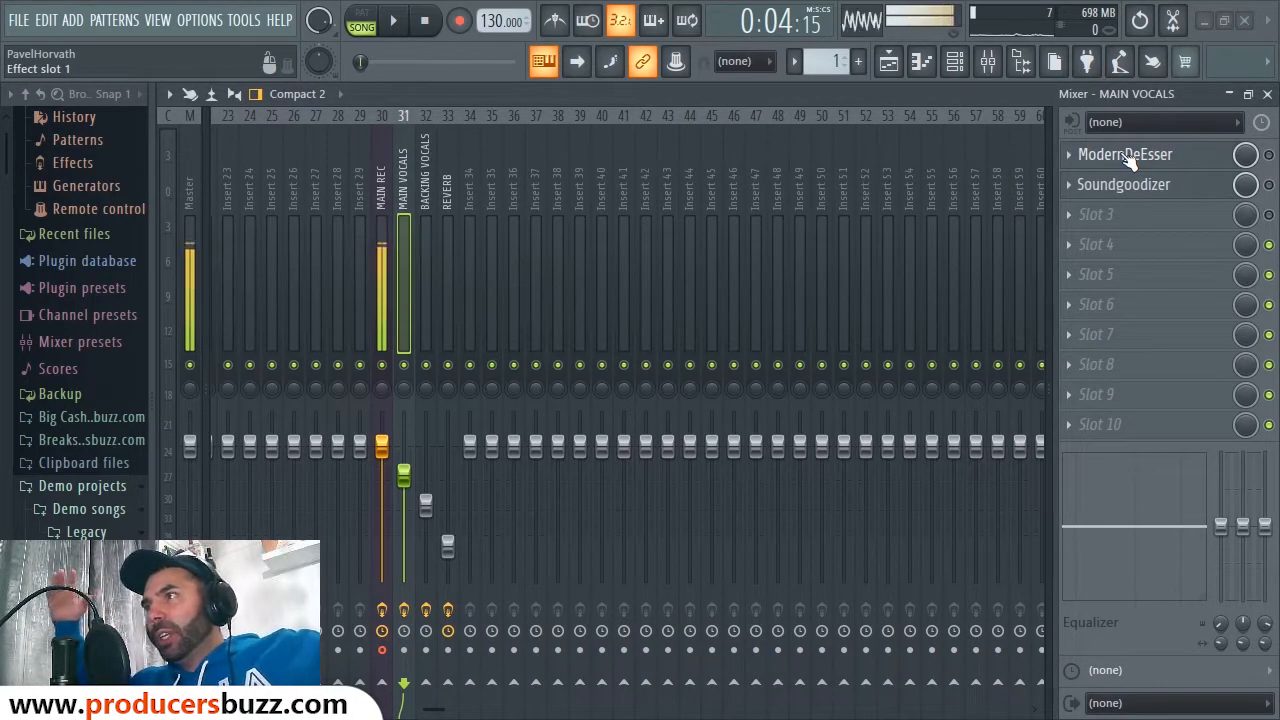
{"action": "left_click", "coordinate": [1268, 155]}
{"action": "key", "text": "space"}
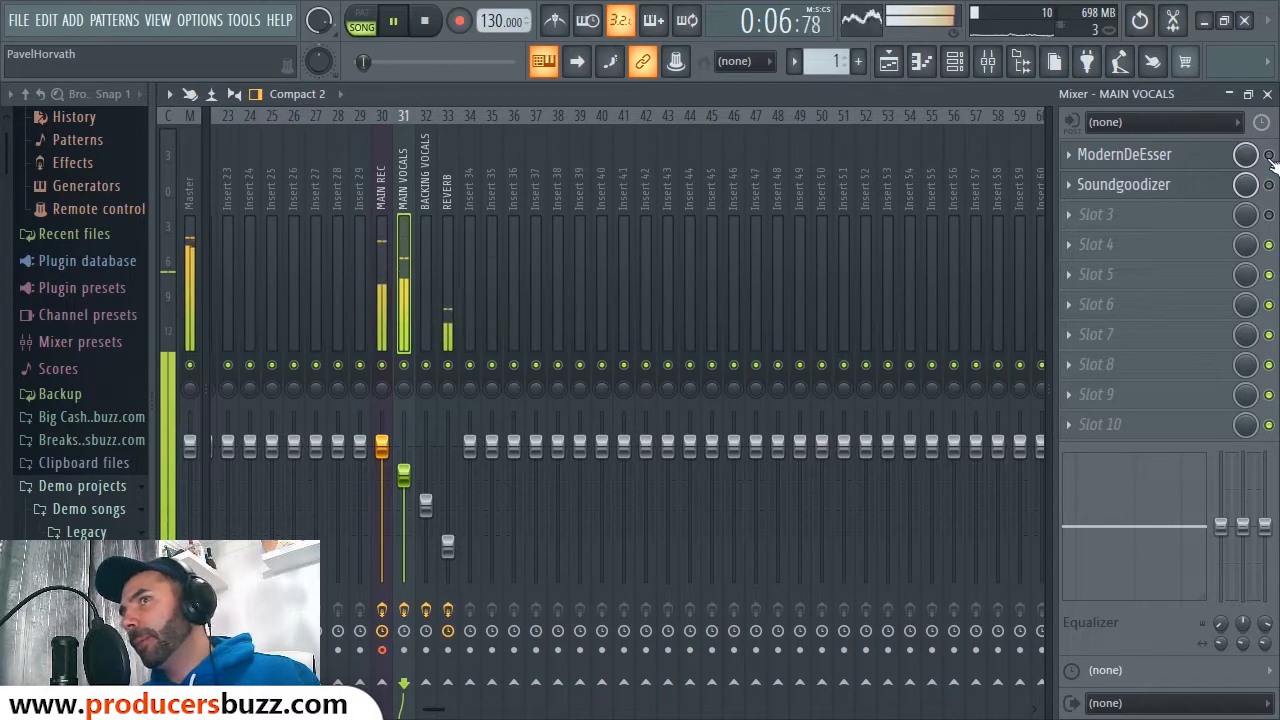
{"action": "key", "text": "space"}
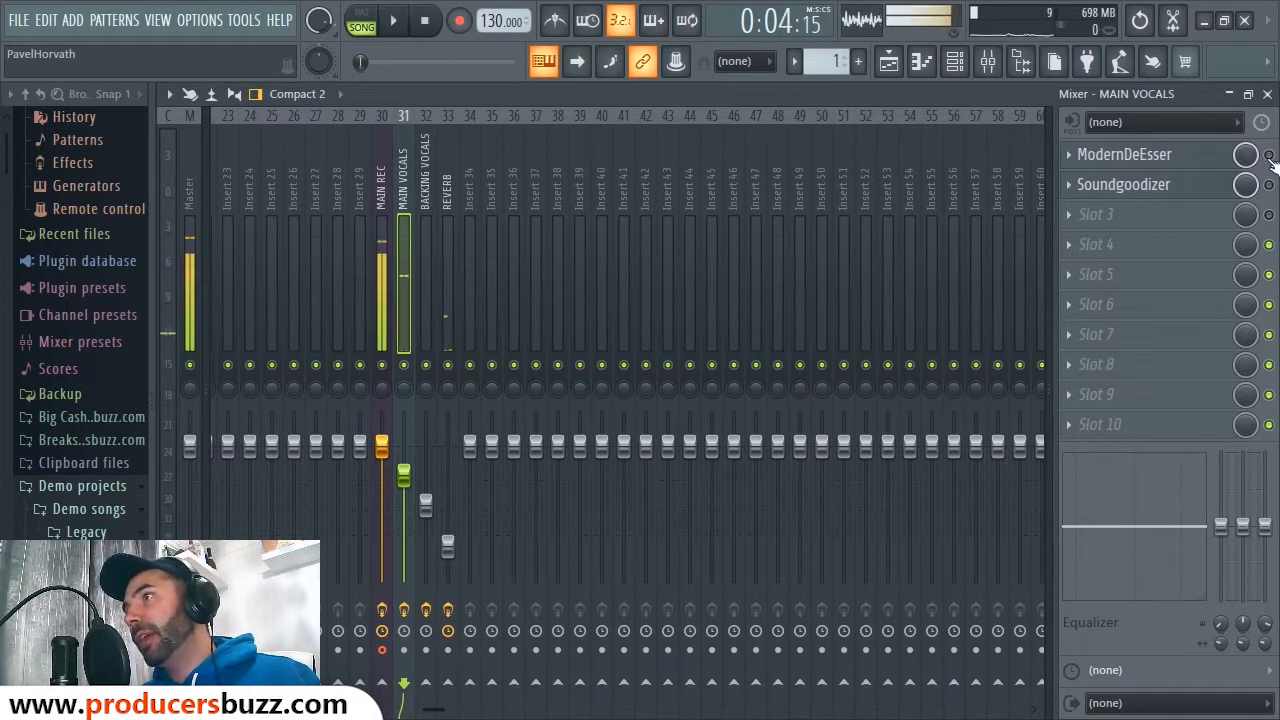
{"action": "key", "text": "space"}
{"action": "key", "text": "space"}
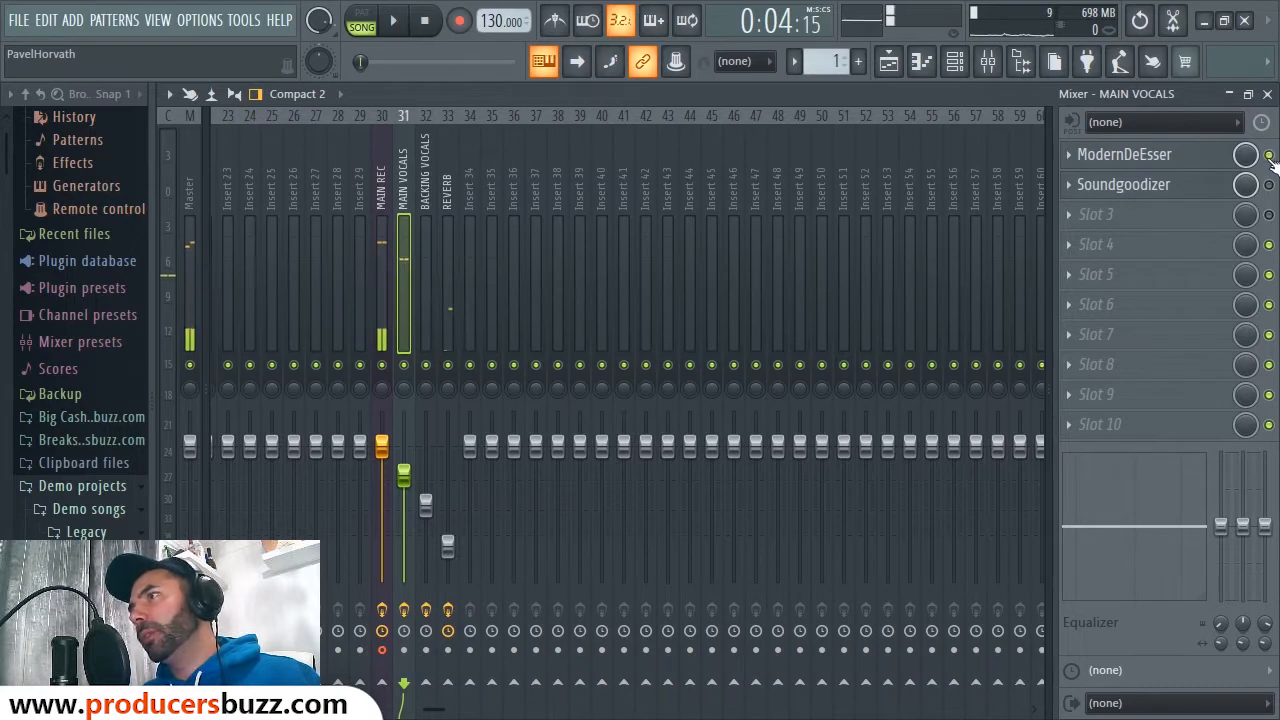
{"action": "key", "text": "space"}
{"action": "left_click", "coordinate": [1131, 157]}
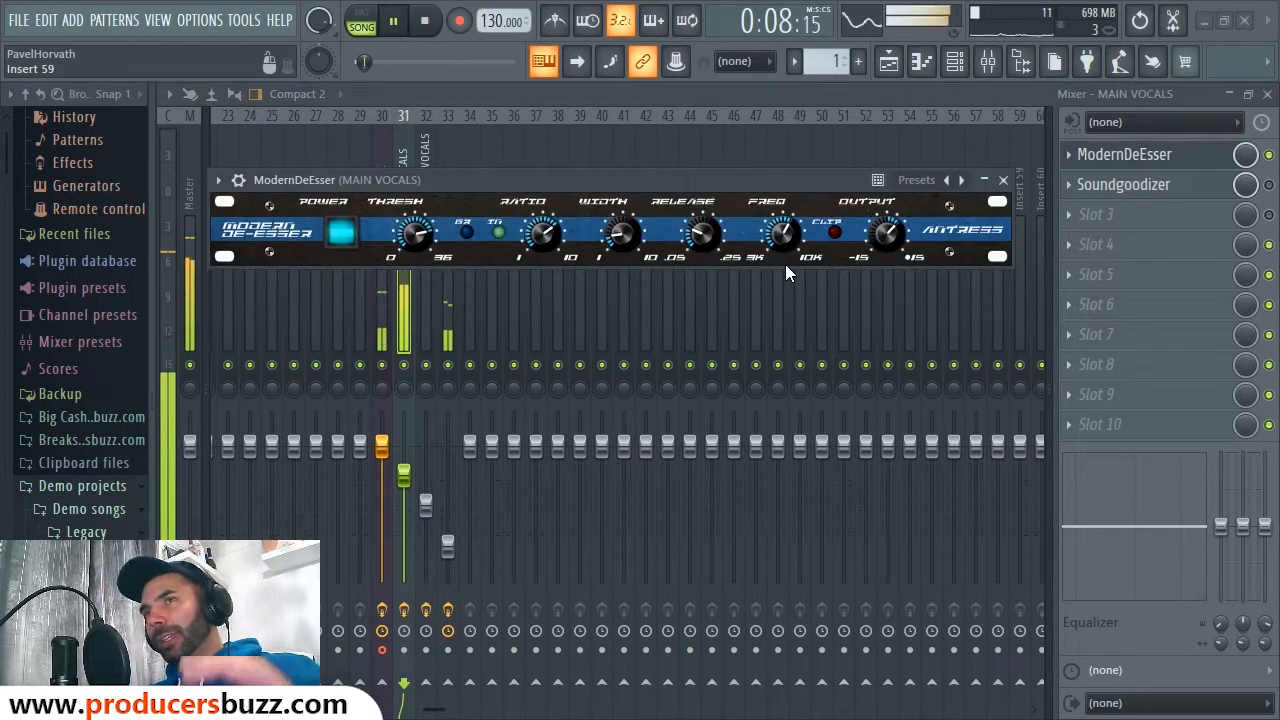
{"action": "key", "text": "space"}
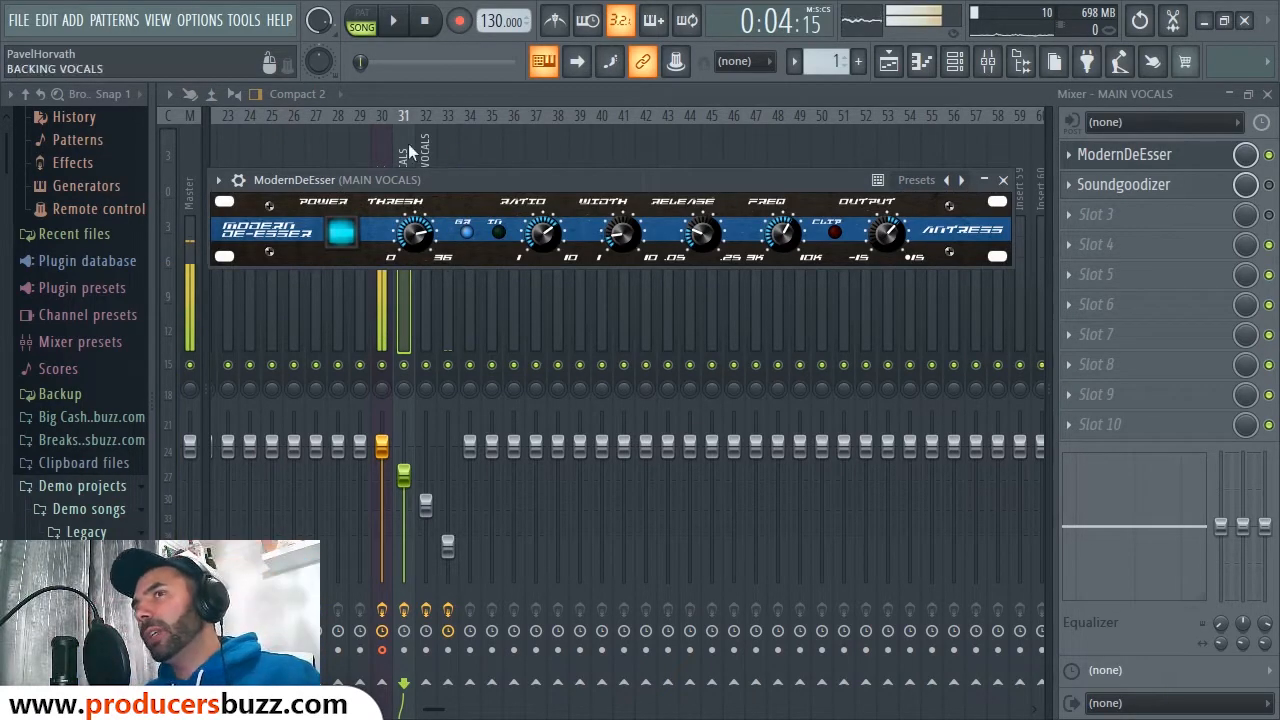
Step: Choose Presets > Vocal from ModernDeEsser's options menu, then close the plugin window
{"action": "left_click", "coordinate": [218, 180]}
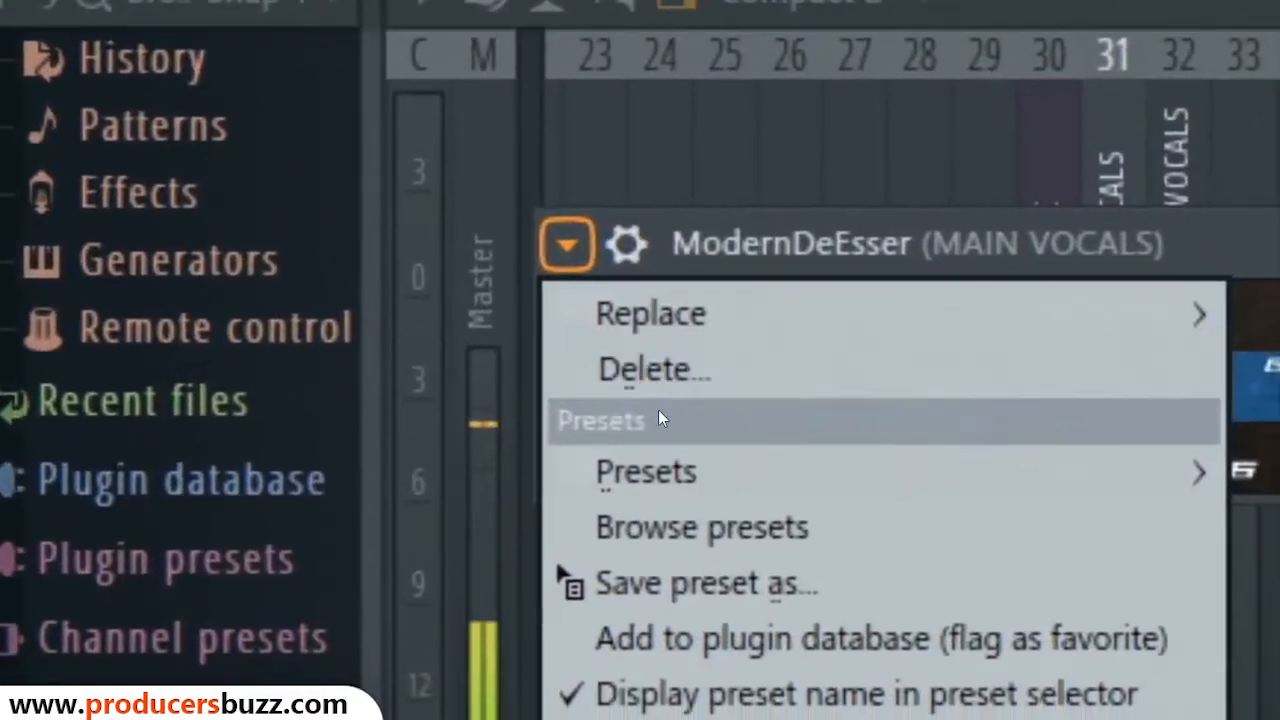
{"action": "mouse_move", "coordinate": [254, 258]}
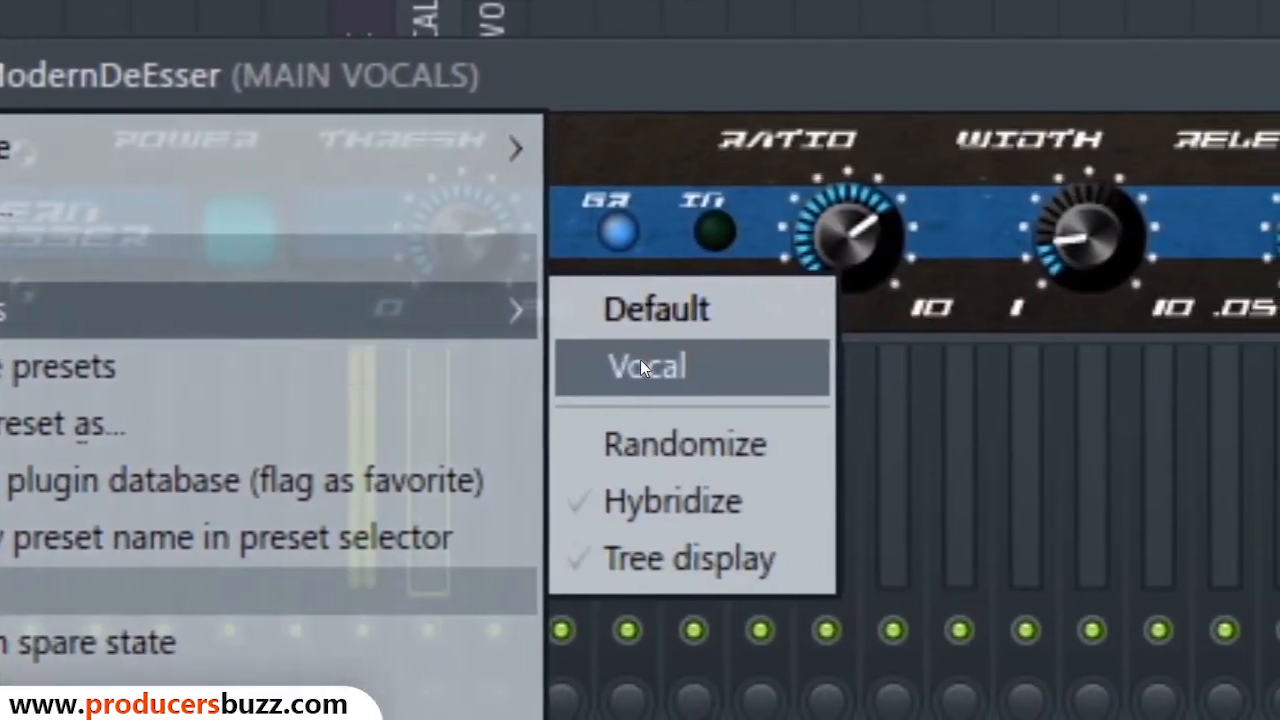
{"action": "left_click", "coordinate": [1274, 436]}
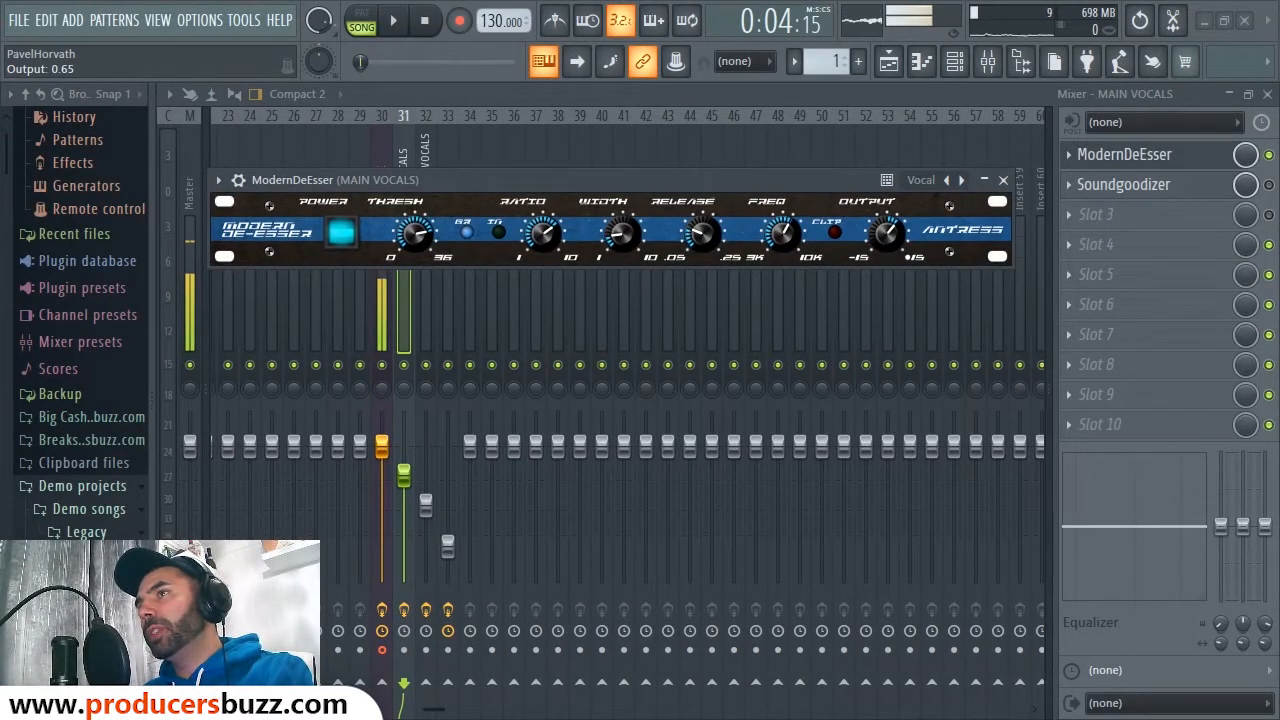
{"action": "left_click", "coordinate": [1003, 180]}
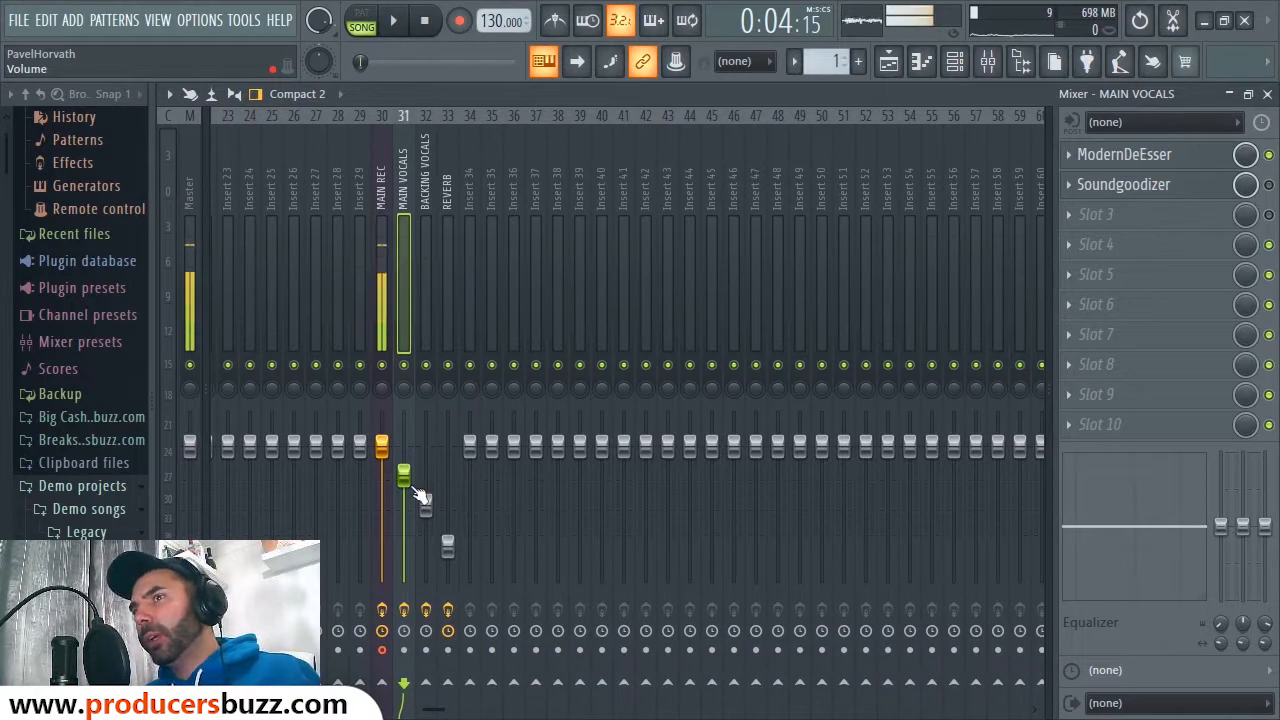
Step: Undo a trial raise of the MAIN VOCALS fader and bring up its Soundgoodizer
{"action": "left_click_drag", "start_coordinate": [403, 475], "coordinate": [403, 452]}
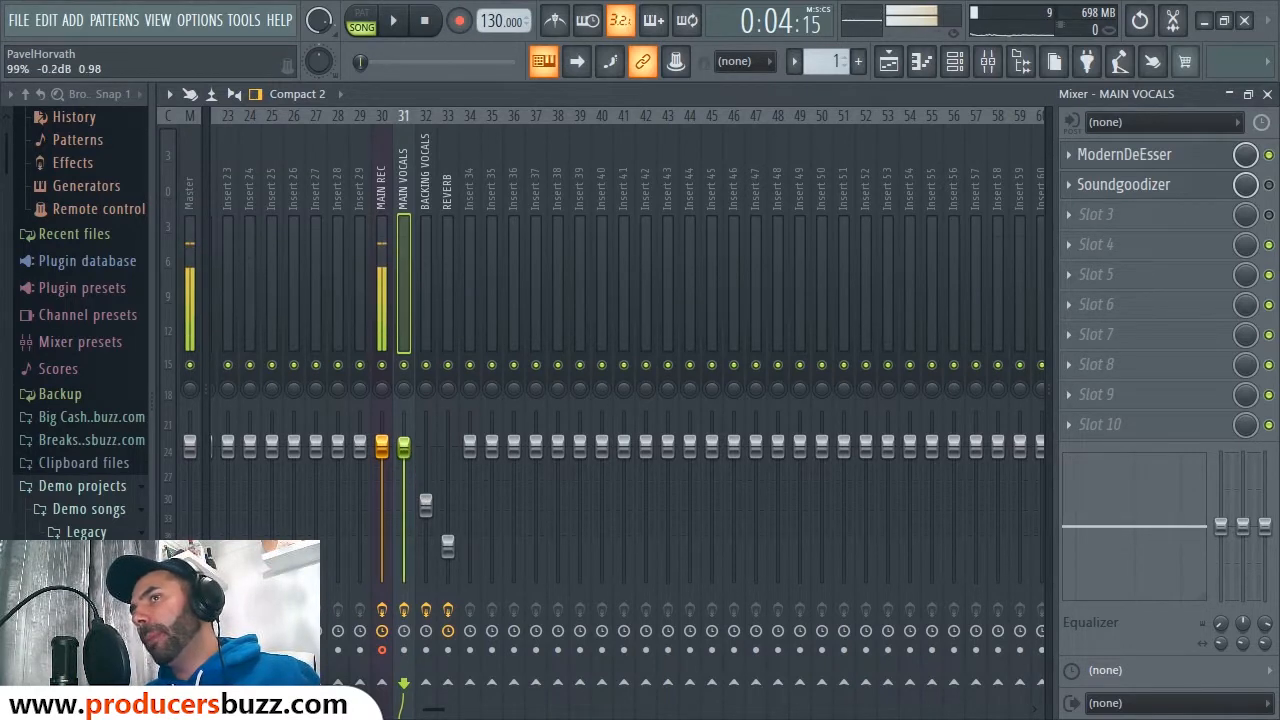
{"action": "key", "text": "ctrl+z"}
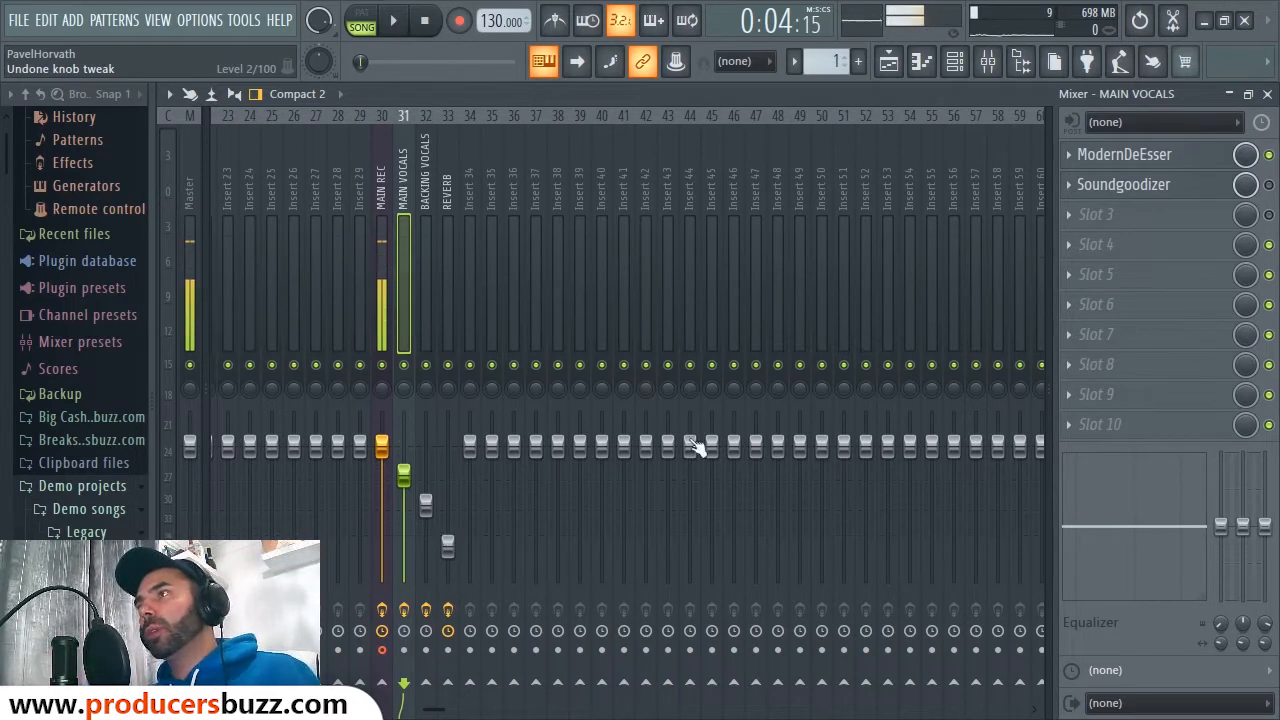
{"action": "left_click", "coordinate": [1123, 184]}
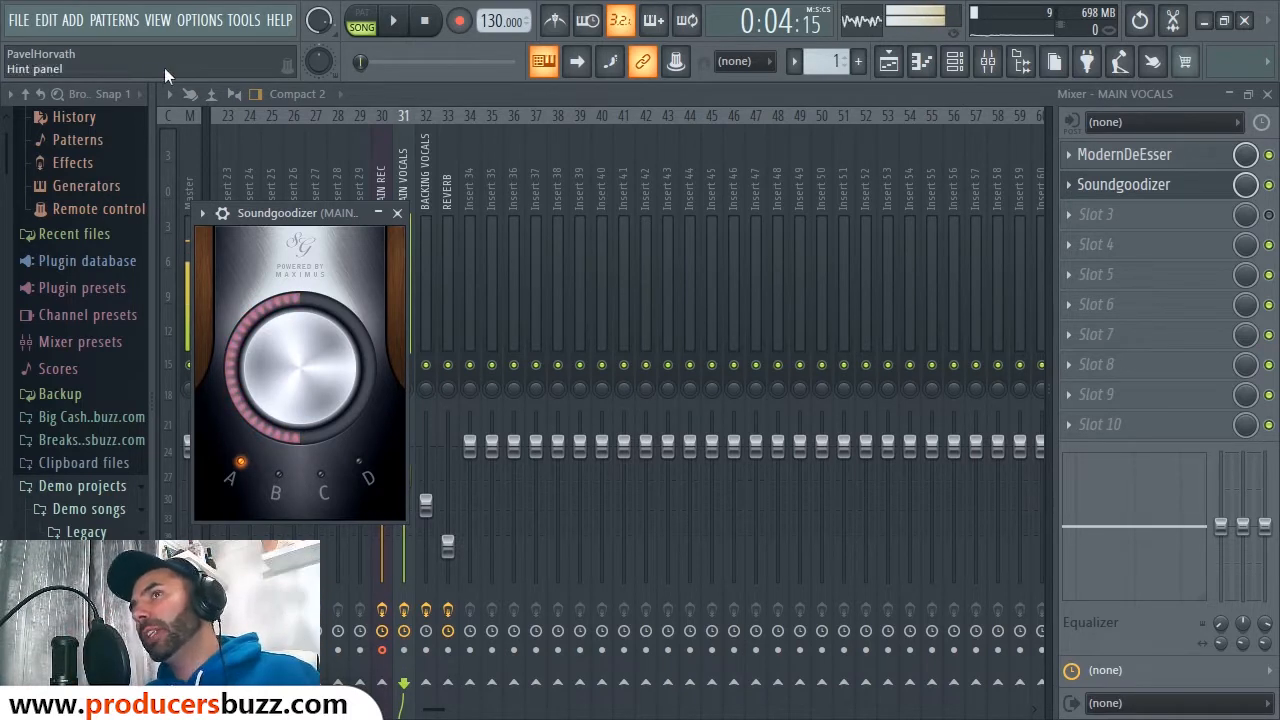
Step: Close the Soundgoodizer window and play the song briefly twice
{"action": "left_click", "coordinate": [397, 213]}
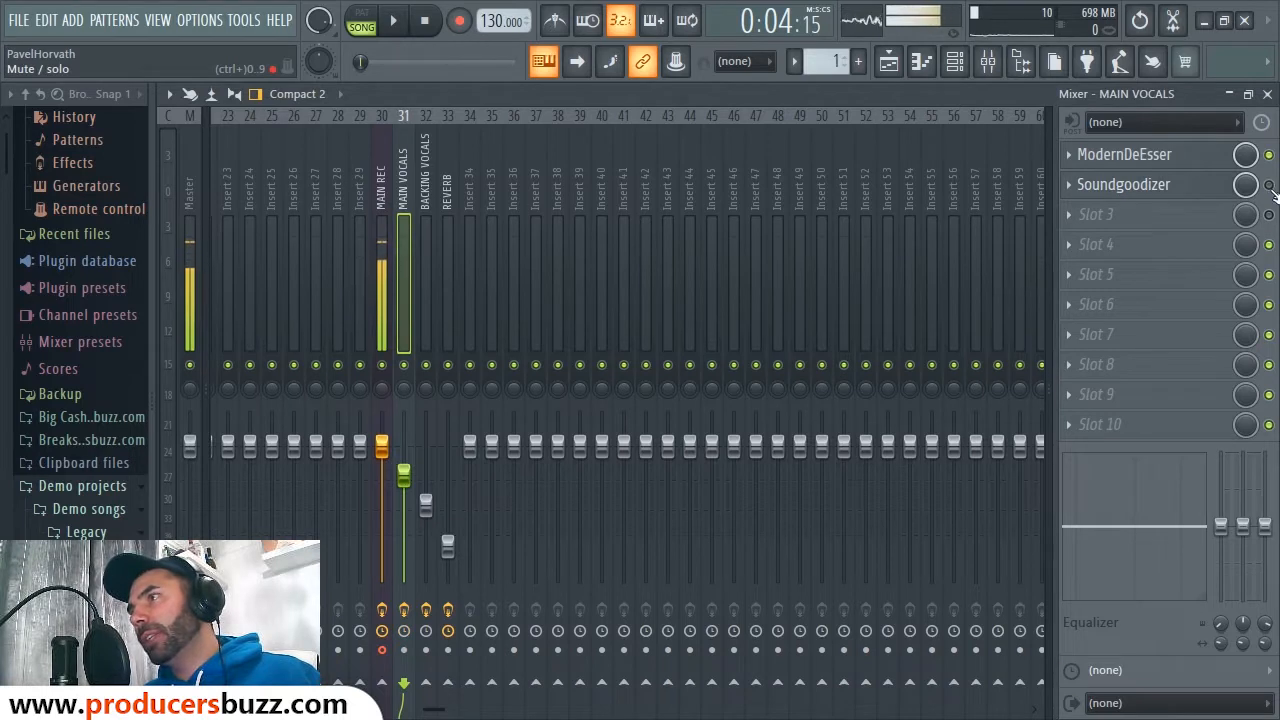
{"action": "key", "text": "space"}
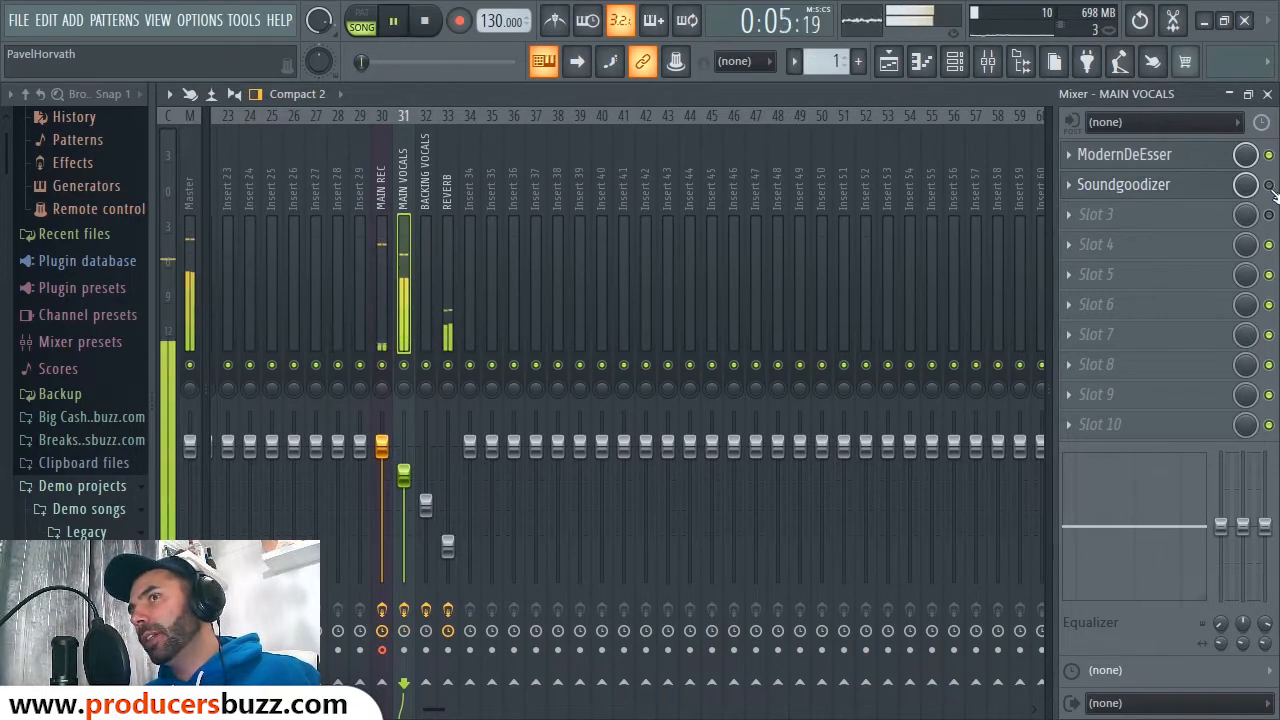
{"action": "key", "text": "space"}
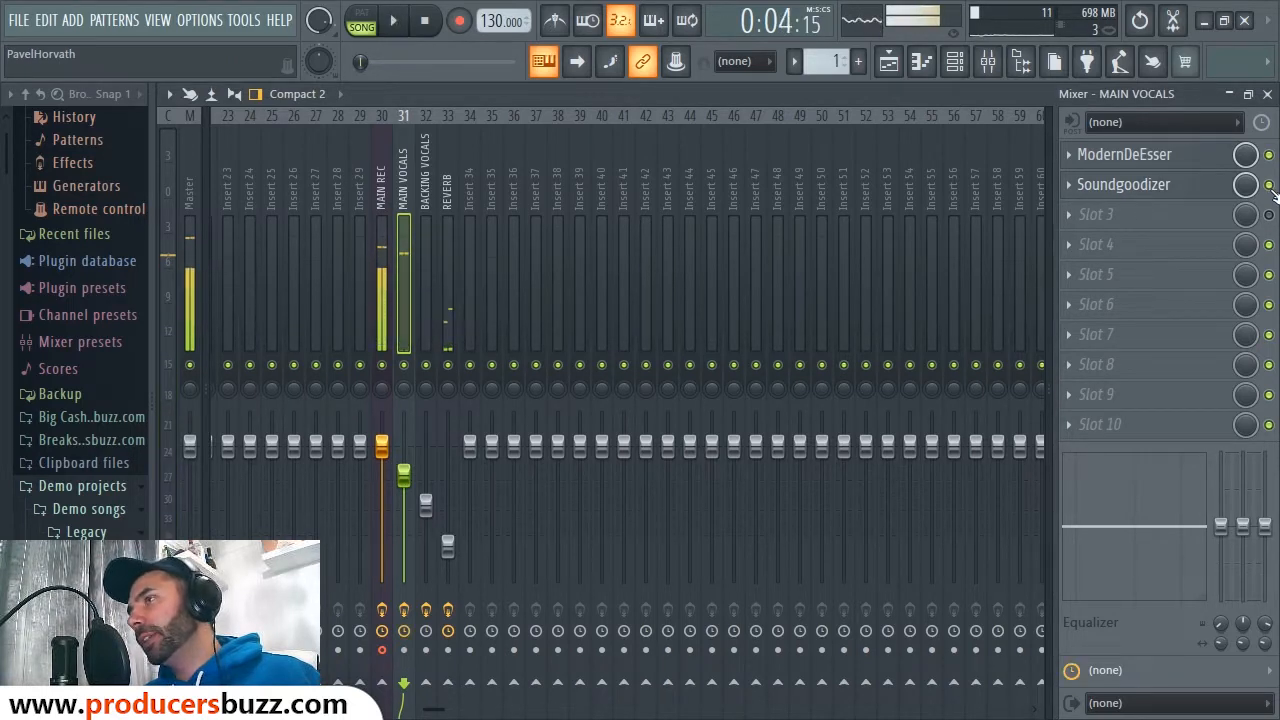
{"action": "key", "text": "space"}
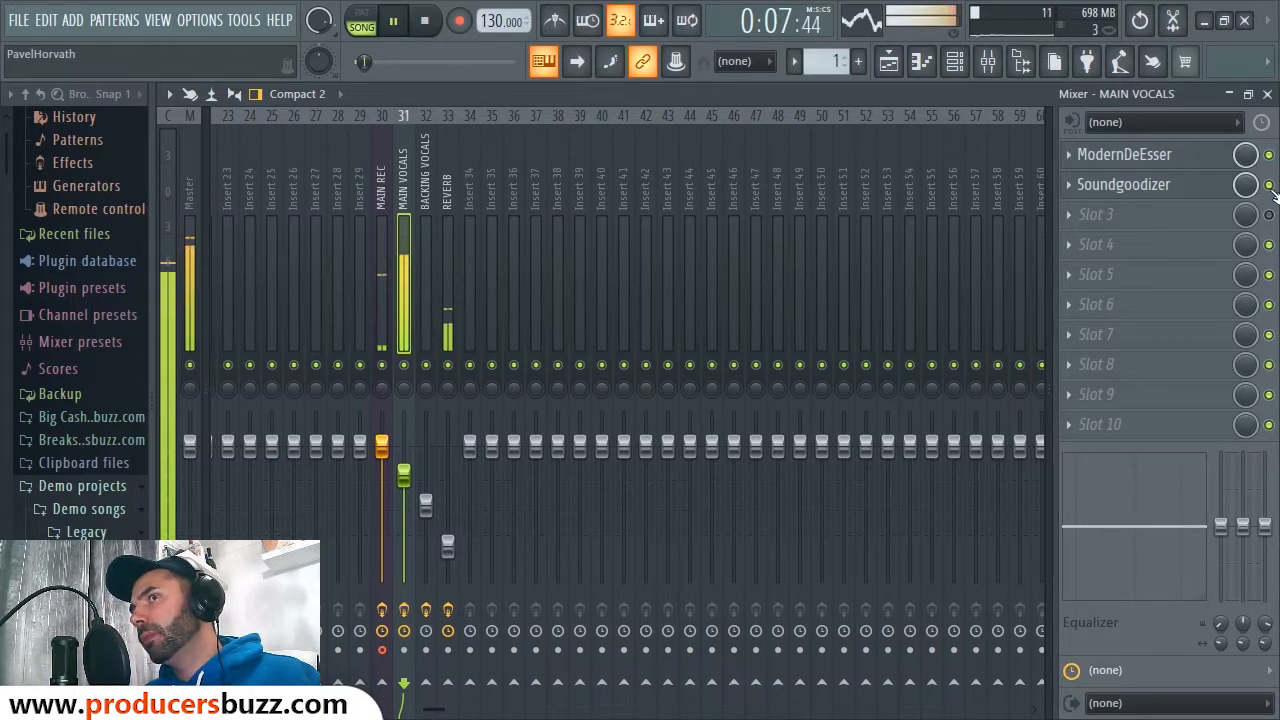
{"action": "key", "text": "space"}
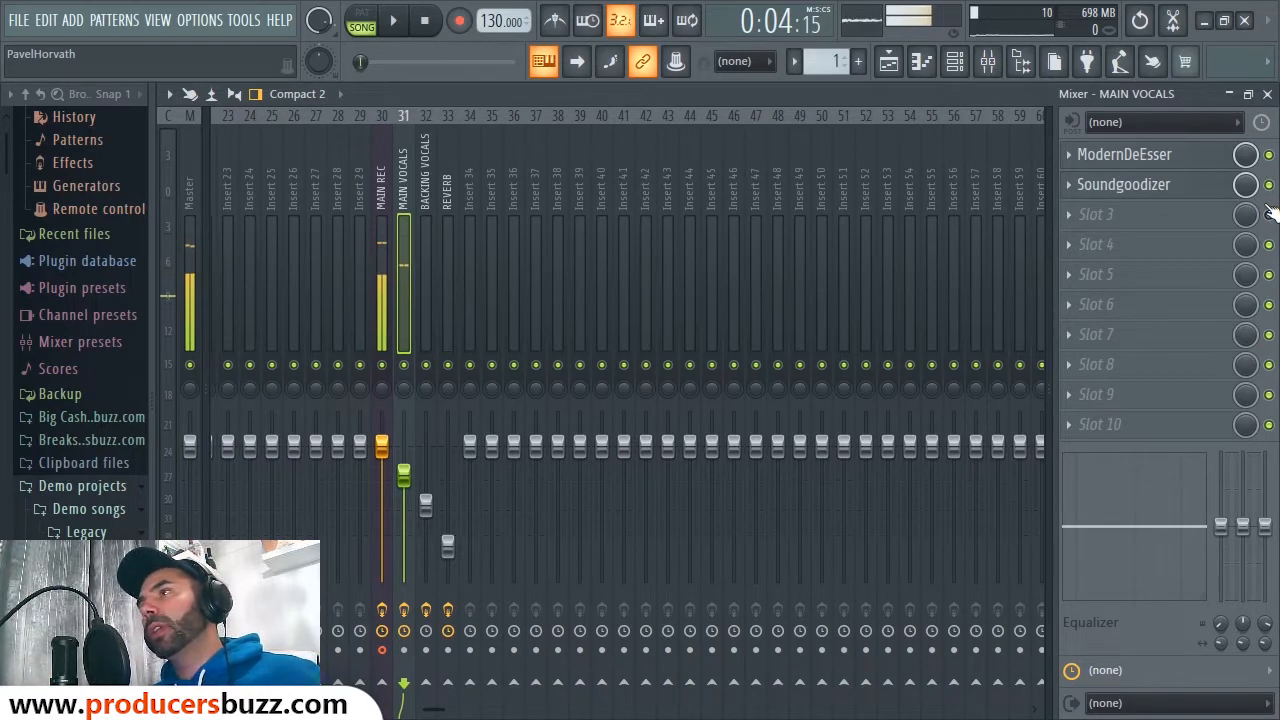
Step: Audition Soundgoodizer modes C and A on MAIN VOCALS during playback, leaving it on mode A
{"action": "left_click", "coordinate": [1150, 186]}
{"action": "left_click_drag", "start_coordinate": [281, 211], "coordinate": [363, 218]}
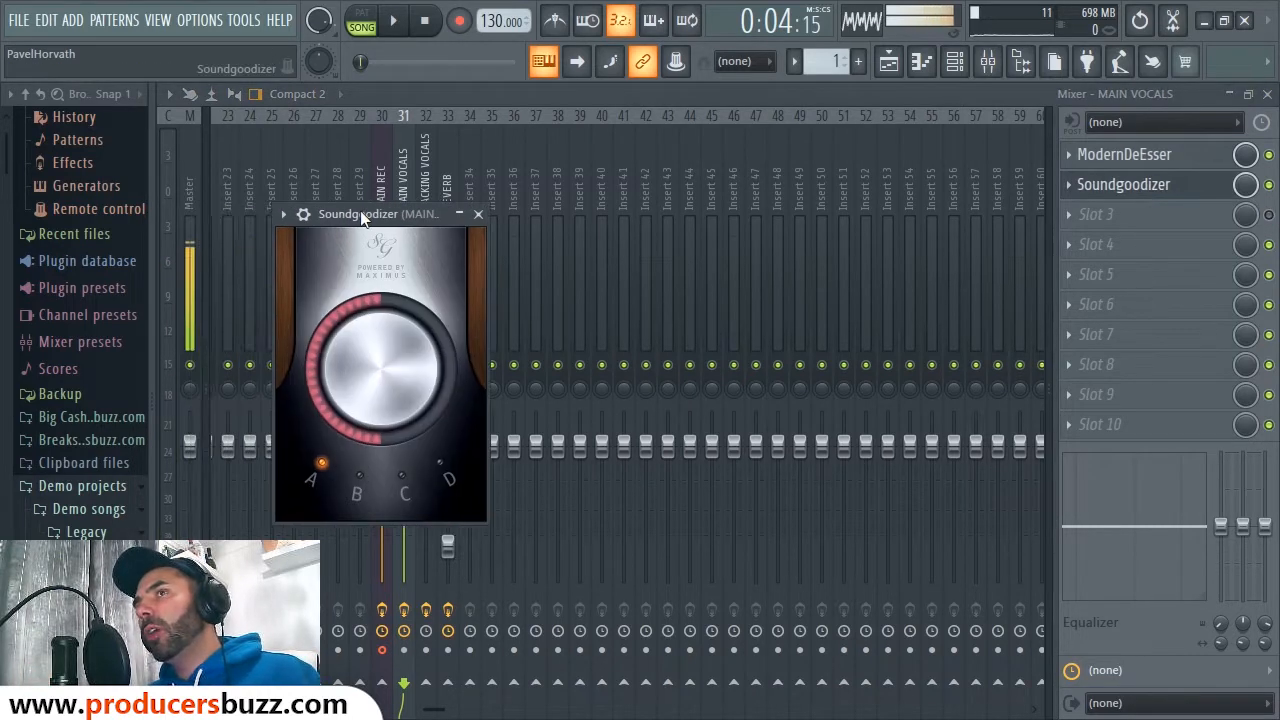
{"action": "left_click", "coordinate": [403, 486]}
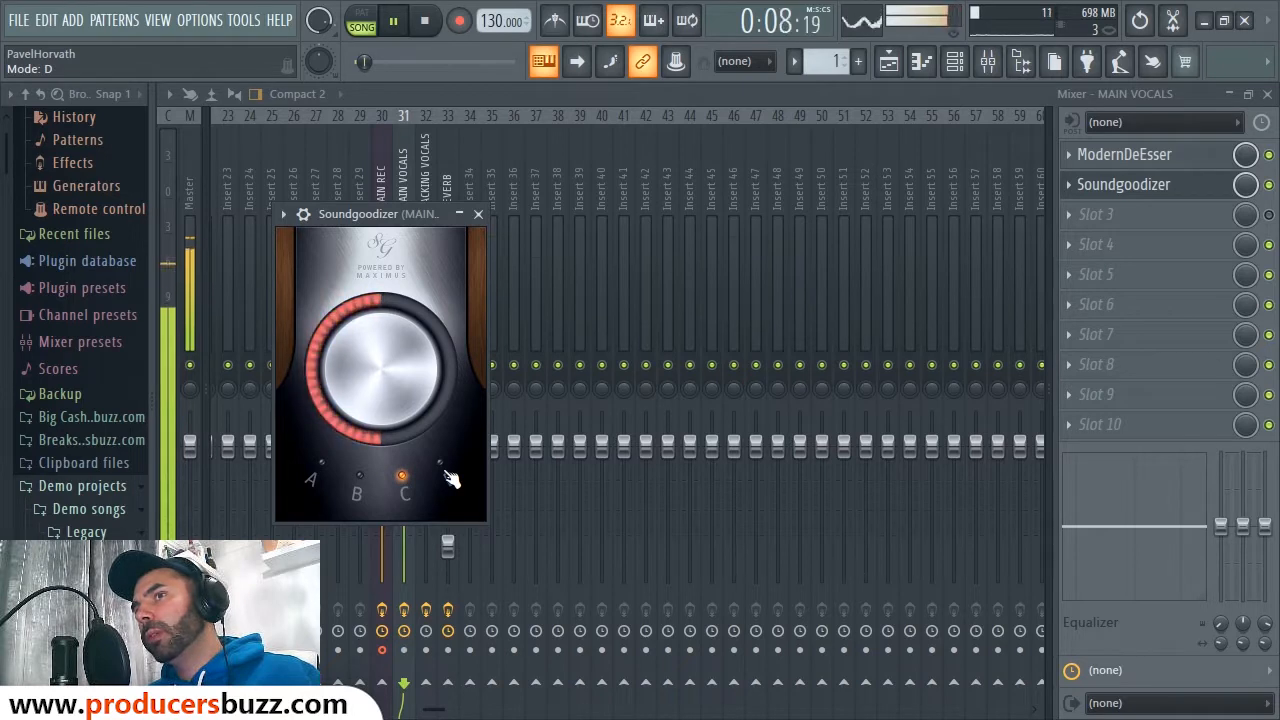
{"action": "key", "text": "space"}
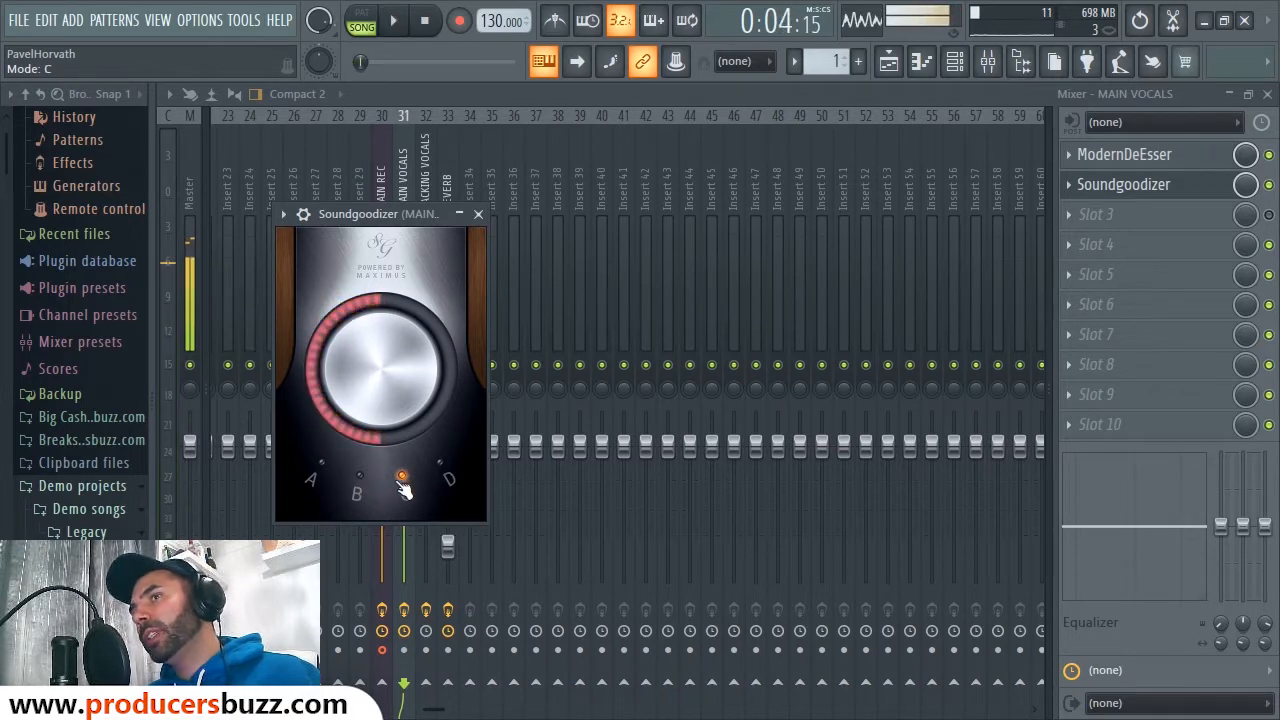
{"action": "left_click", "coordinate": [330, 486]}
{"action": "key", "text": "space"}
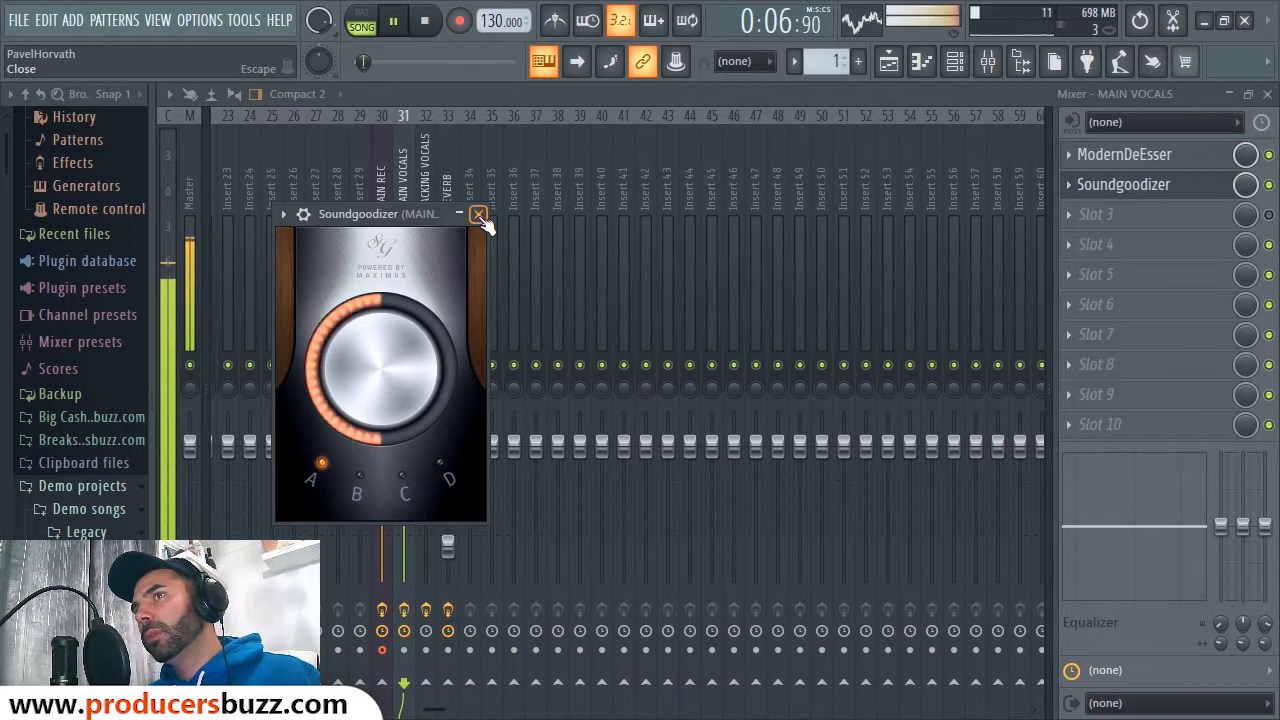
{"action": "key", "text": "space"}
{"action": "left_click", "coordinate": [479, 216]}
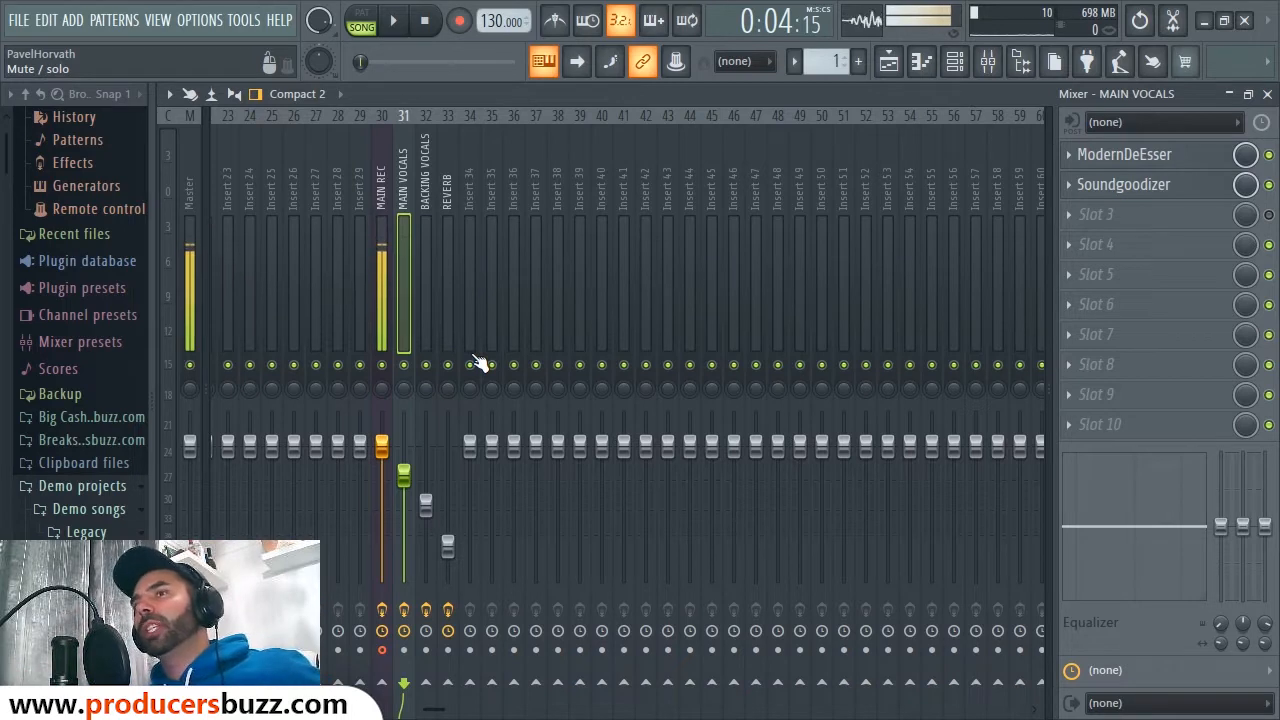
{"action": "left_click", "coordinate": [1114, 188]}
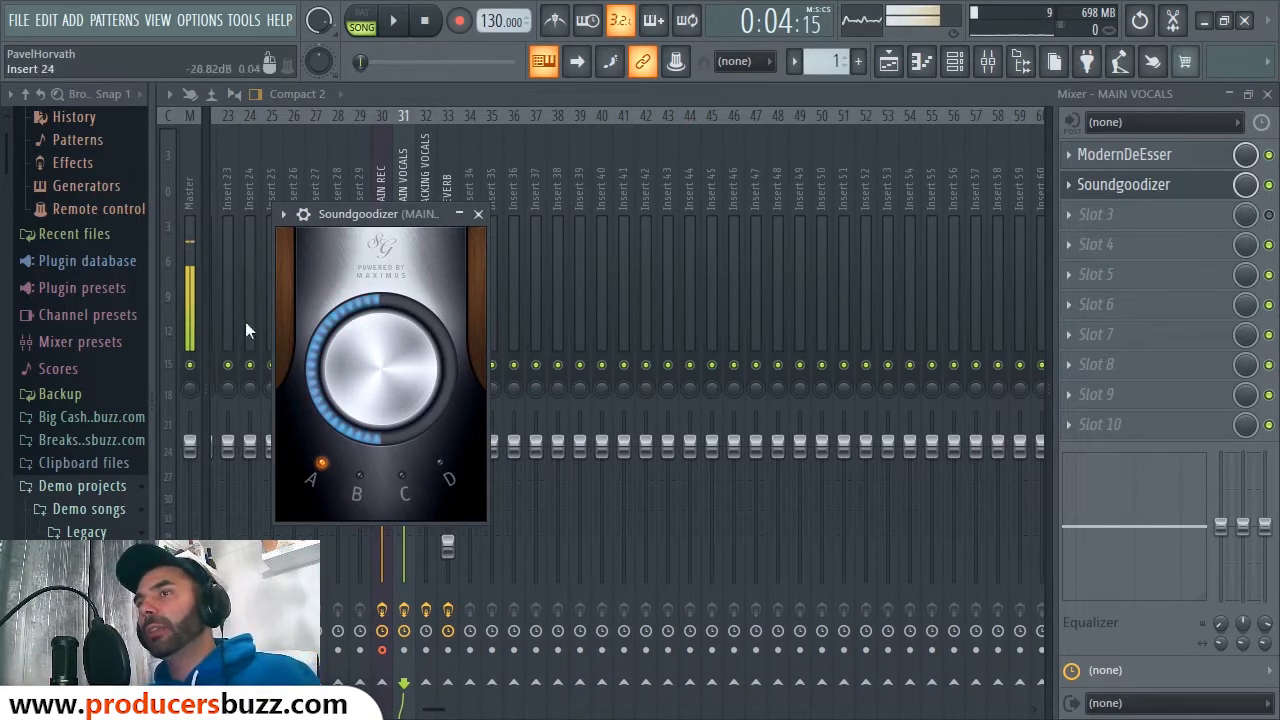
Step: Close Soundgoodizer and mute playlist Tracks 2 and 3, then start playback
{"action": "left_click", "coordinate": [479, 217]}
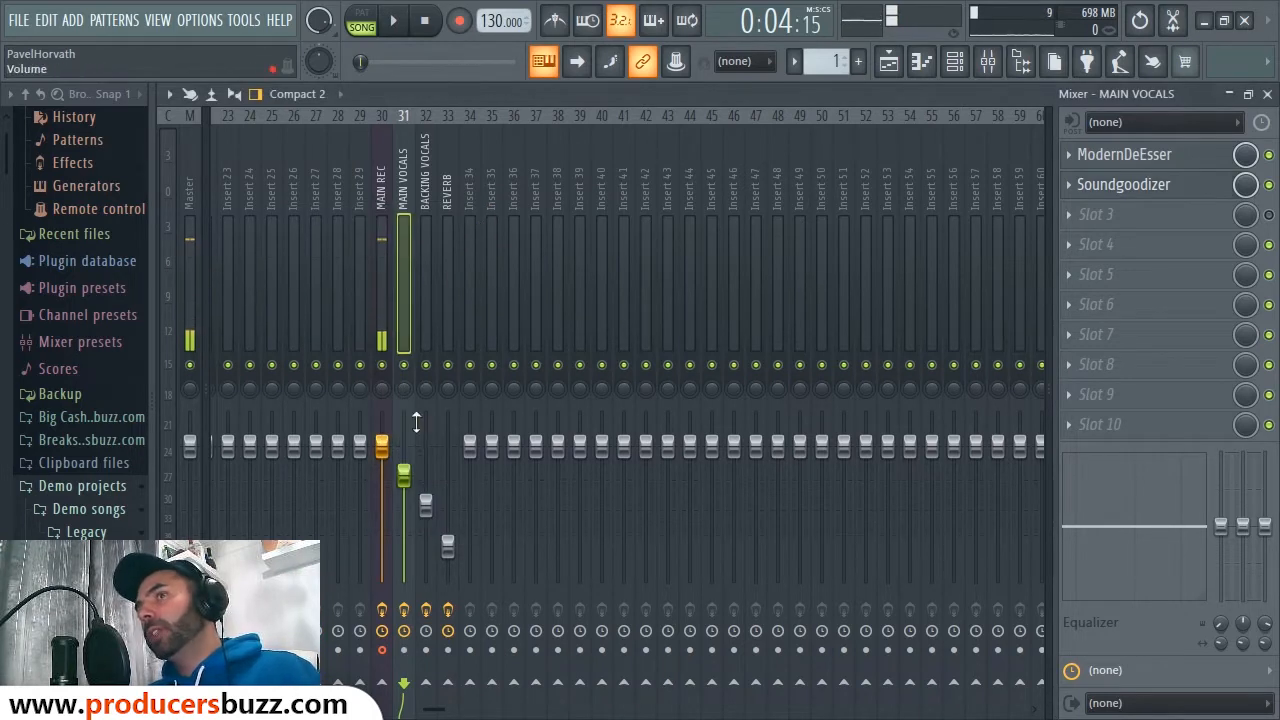
{"action": "left_click", "coordinate": [425, 228]}
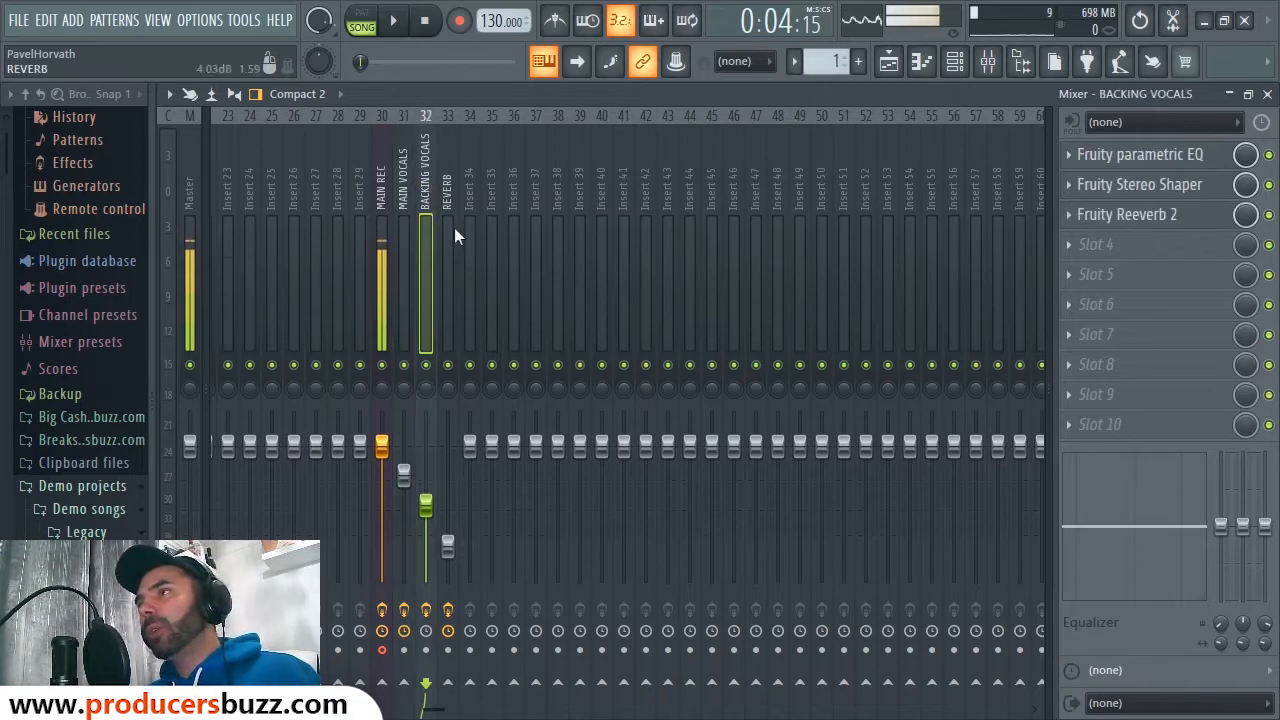
{"action": "left_click", "coordinate": [1267, 93]}
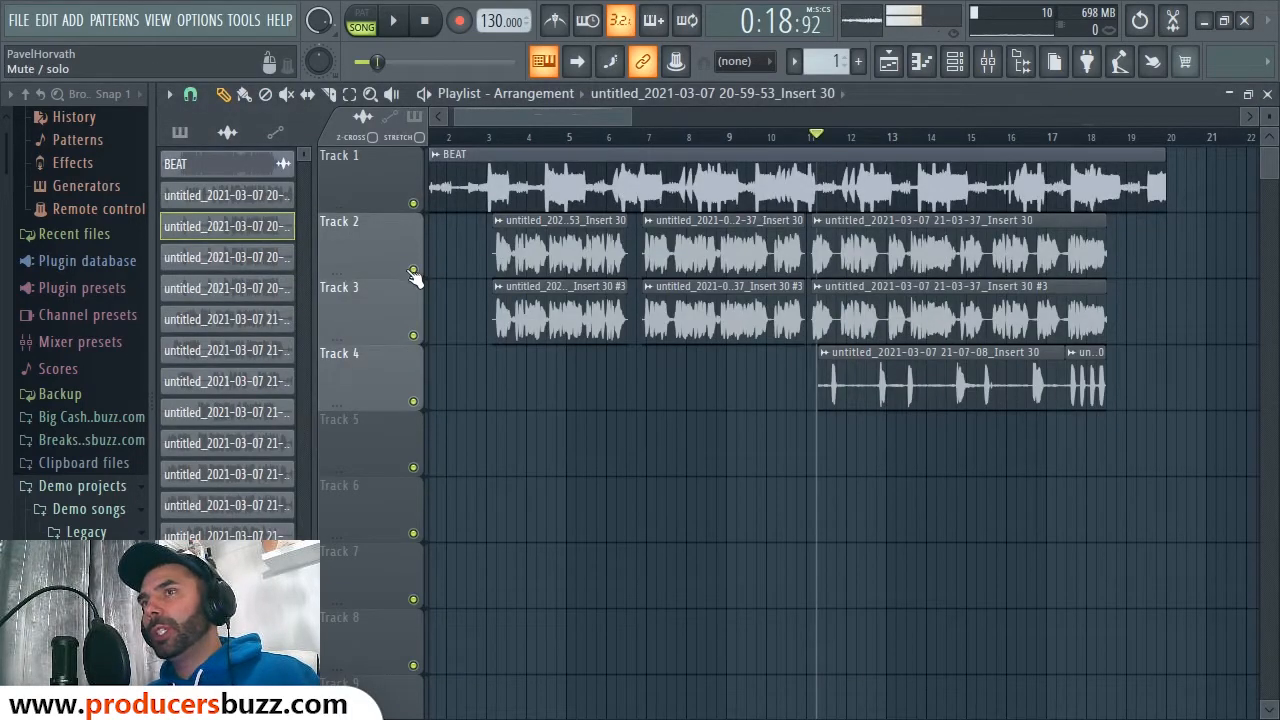
{"action": "left_click_drag", "start_coordinate": [413, 272], "coordinate": [423, 346]}
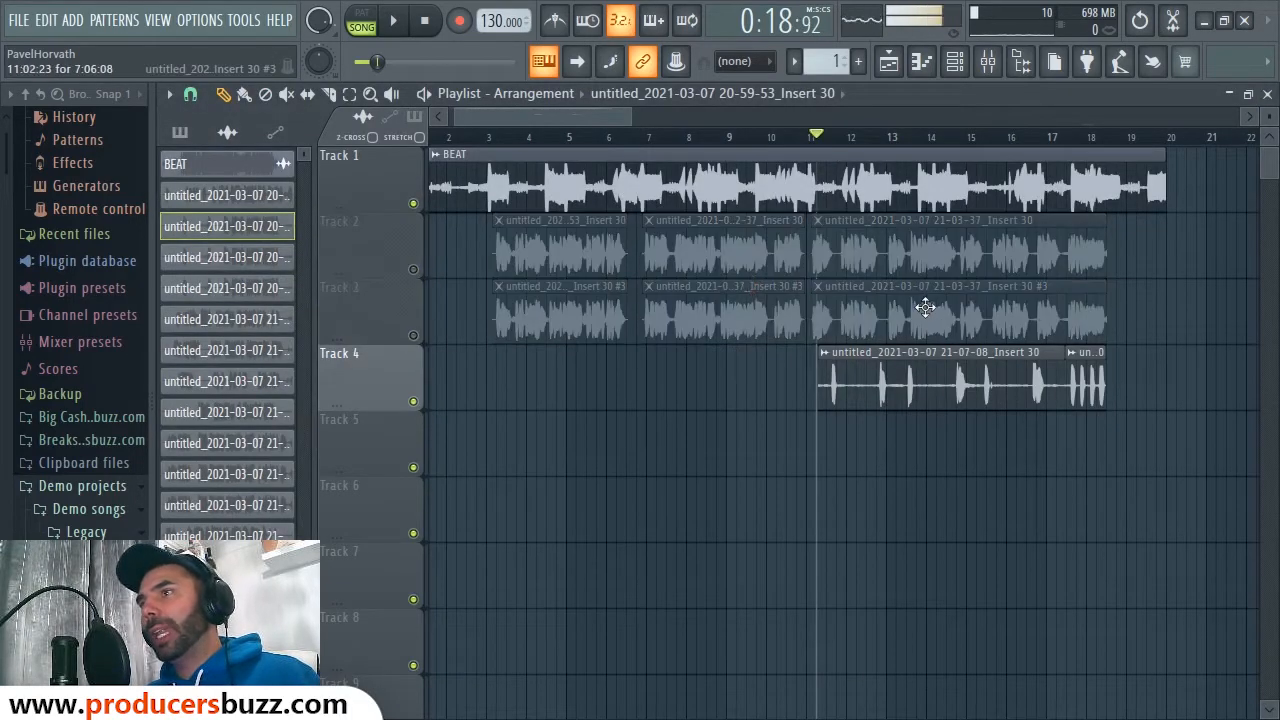
{"action": "key", "text": "space"}
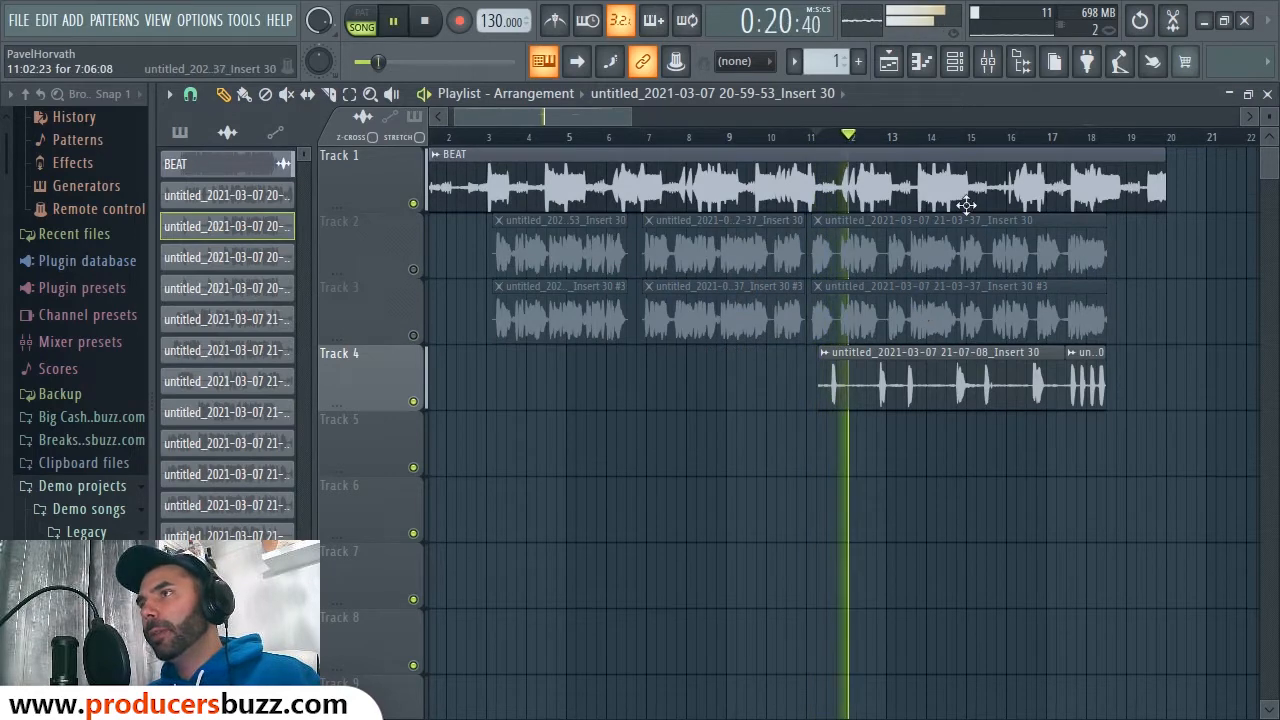
Step: Bypass parametric EQ, Stereo Shaper and Reeverb 2 on BACKING VOCALS and play it dry
{"action": "left_click", "coordinate": [987, 62]}
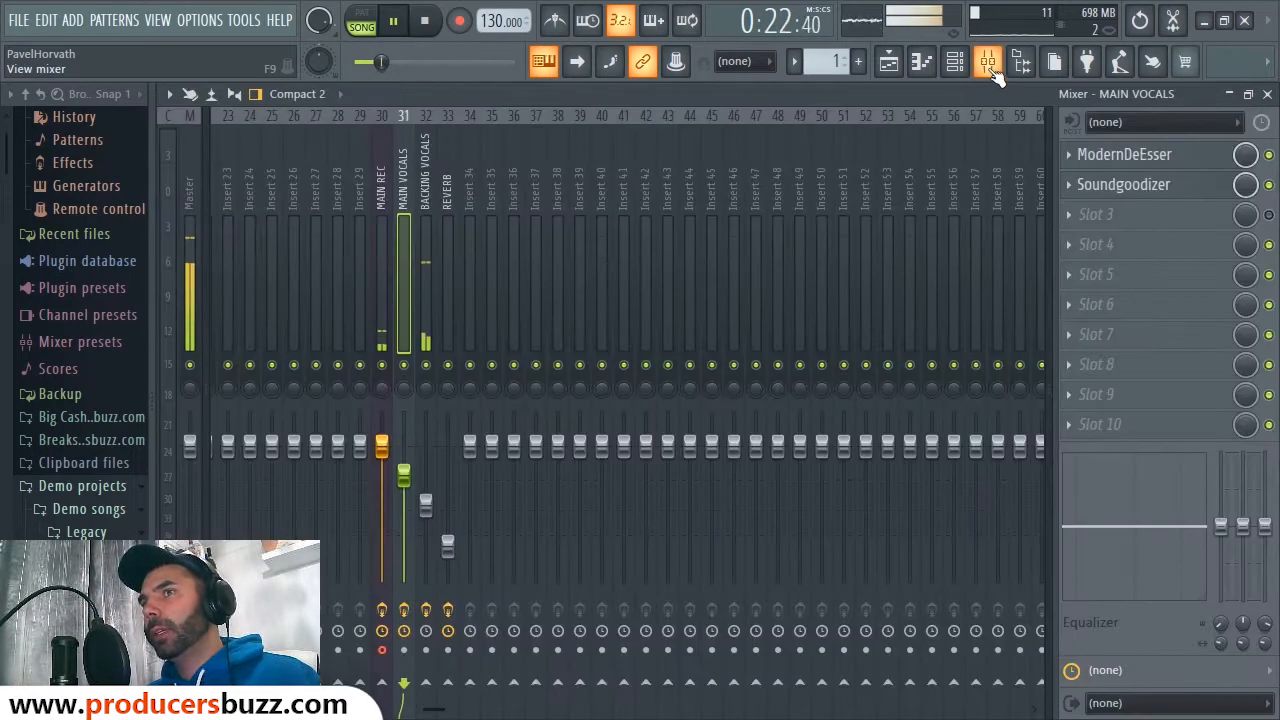
{"action": "left_click", "coordinate": [426, 263]}
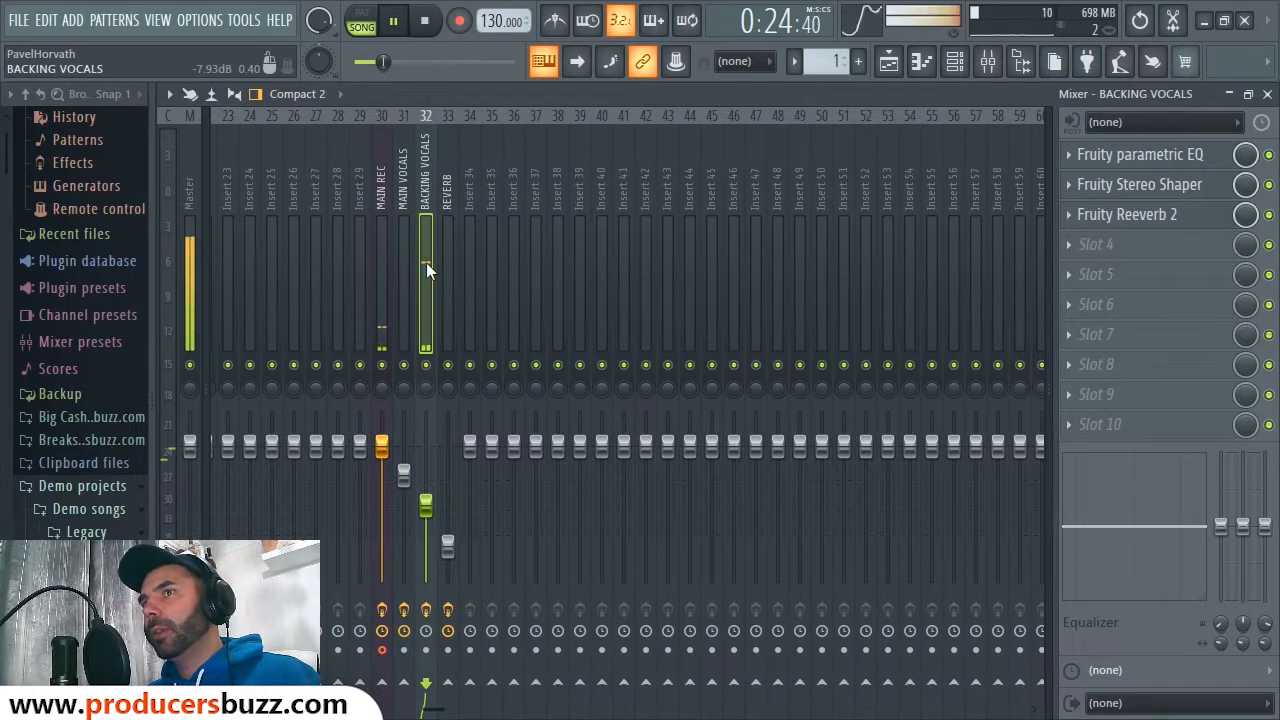
{"action": "key", "text": "space"}
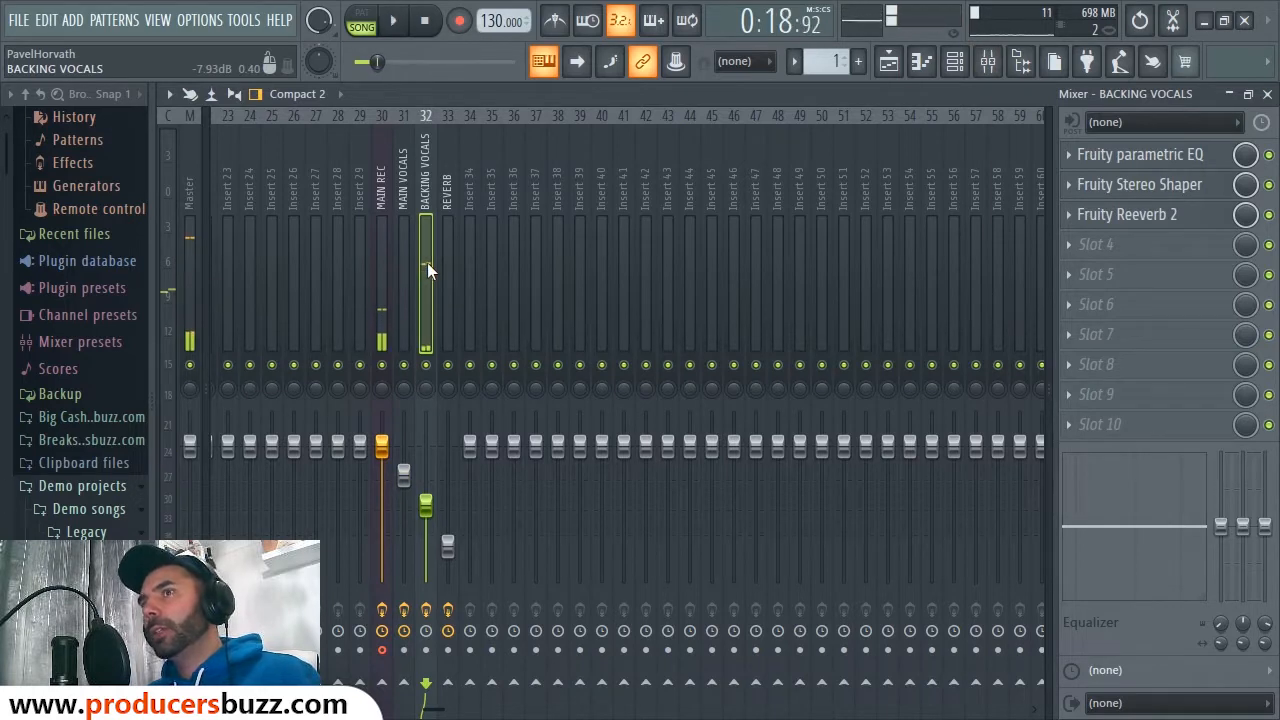
{"action": "left_click", "coordinate": [1269, 156]}
{"action": "left_click", "coordinate": [1269, 186]}
{"action": "left_click", "coordinate": [1270, 216]}
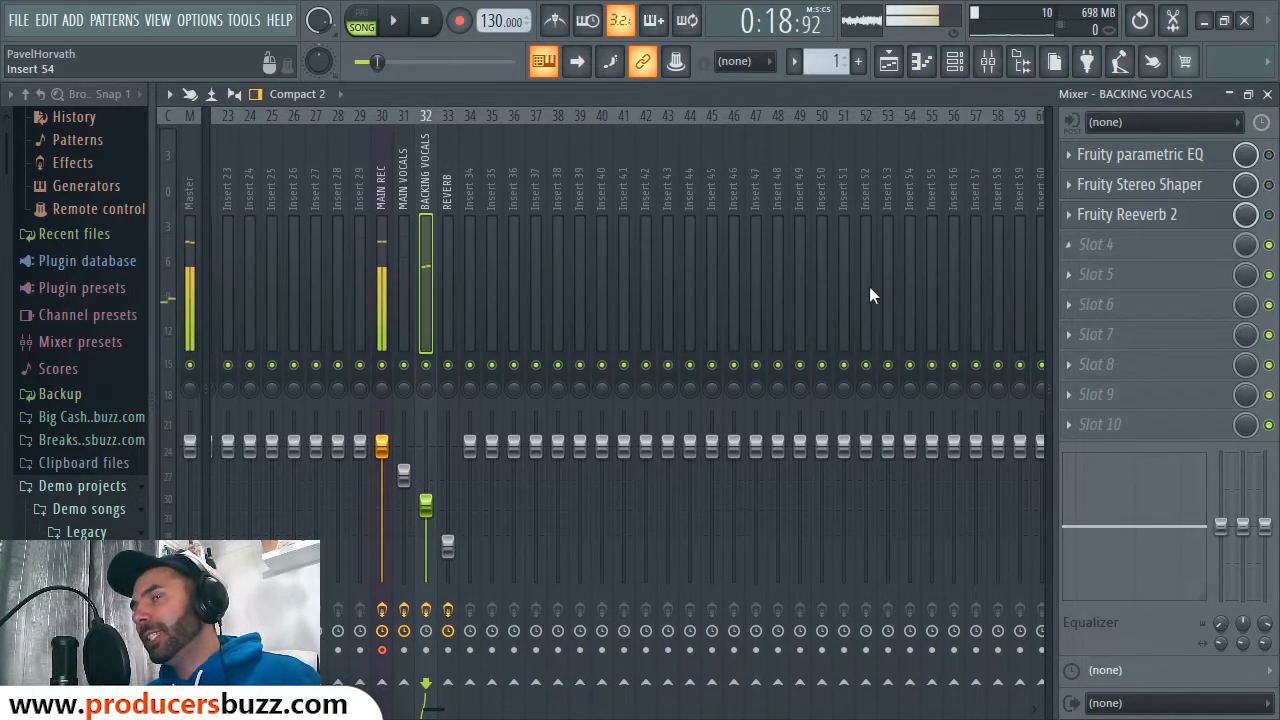
{"action": "key", "text": "space"}
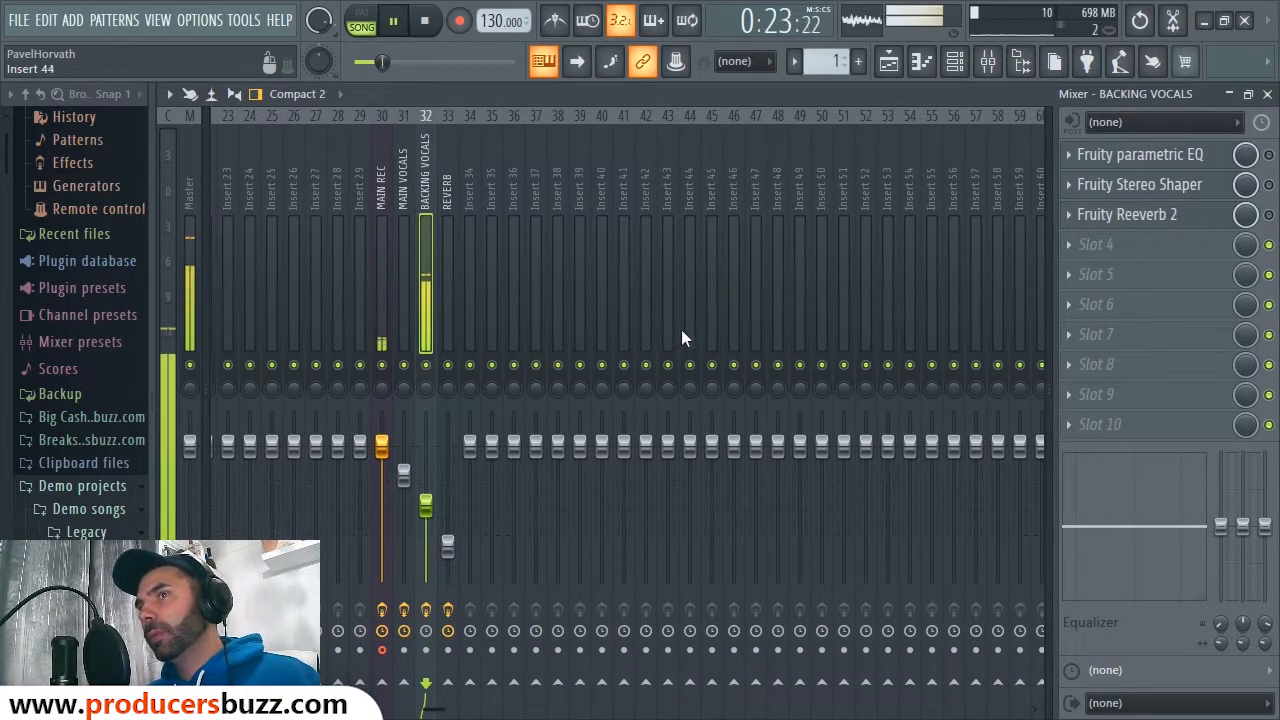
{"action": "key", "text": "space"}
Step: Enable and inspect the BACKING VOCALS parametric EQ, with Band 2 cut to -9.2 dB
{"action": "left_click", "coordinate": [1160, 158]}
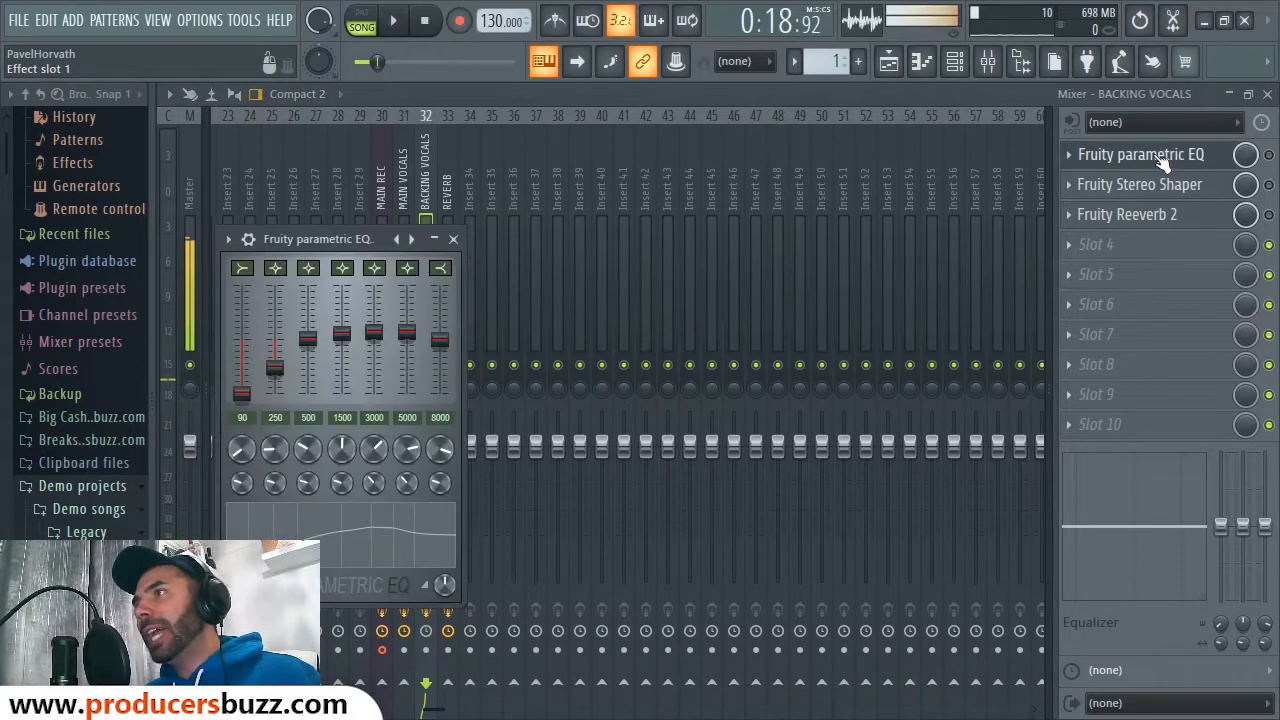
{"action": "left_click", "coordinate": [1110, 156]}
{"action": "left_click", "coordinate": [1180, 158]}
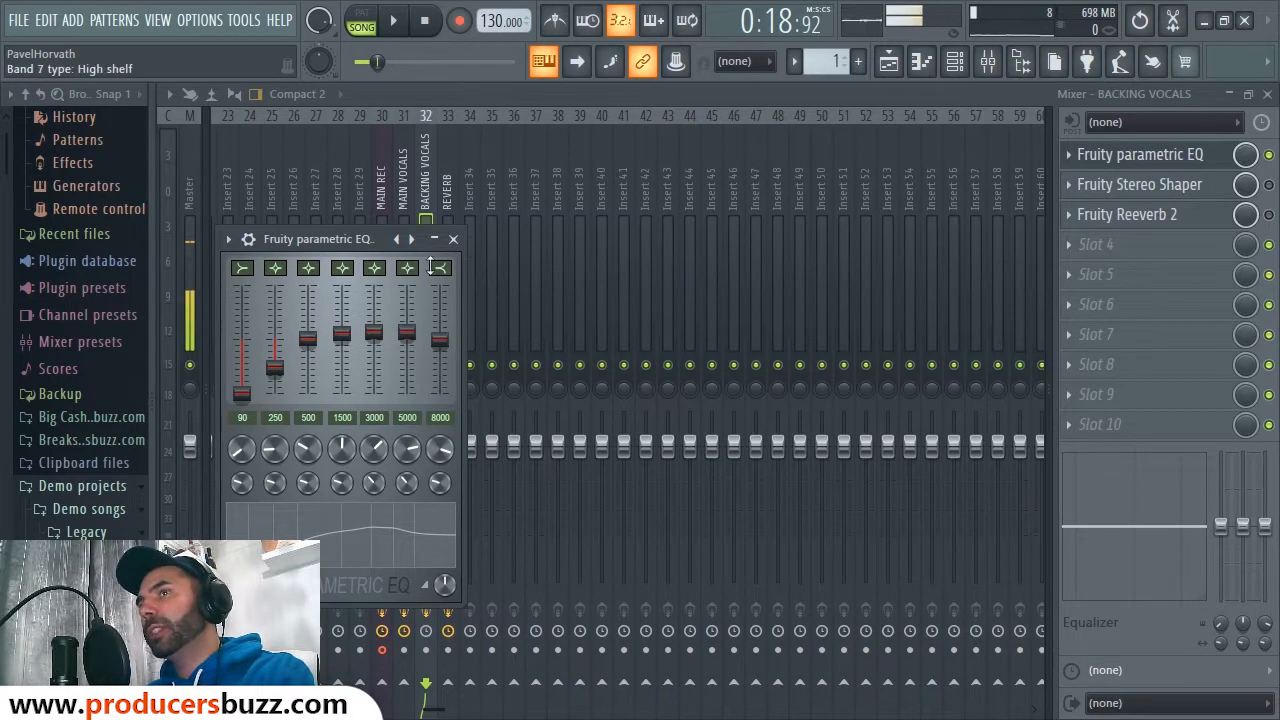
{"action": "left_click", "coordinate": [453, 239]}
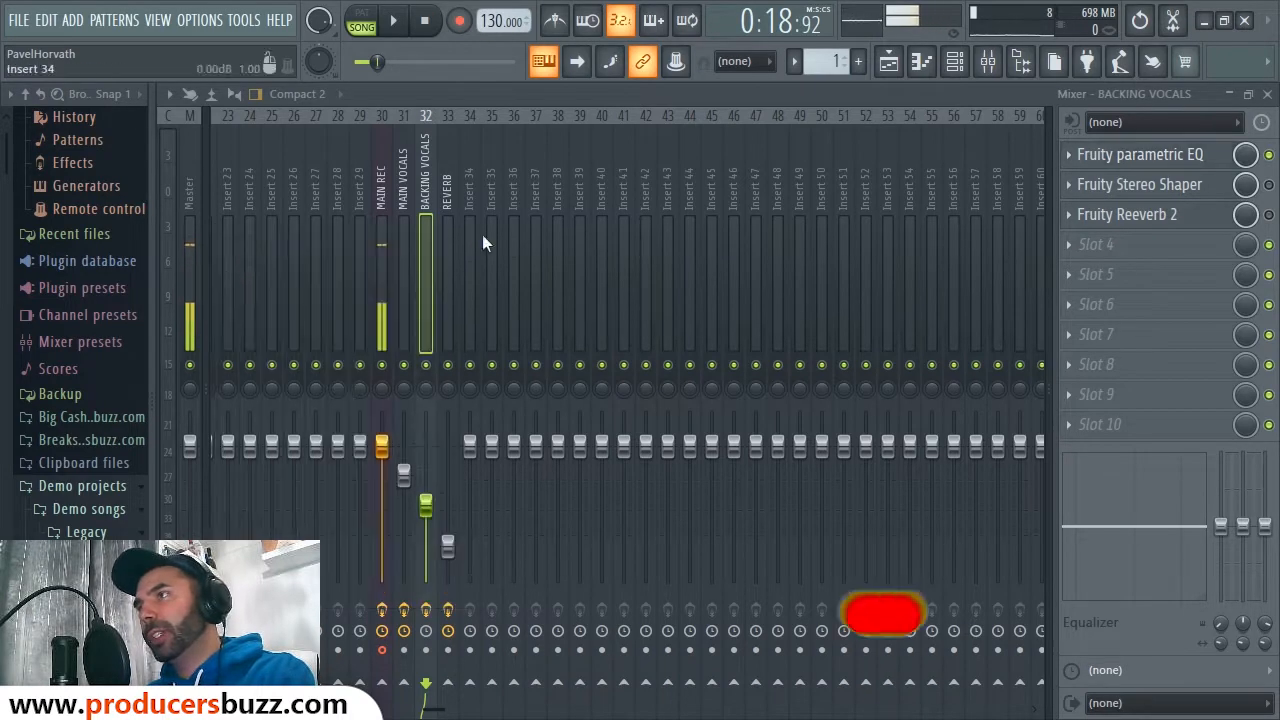
Step: Set the BACKING VOCALS Stereo Shaper delay to about 11.9 ms right
{"action": "left_click", "coordinate": [1143, 190]}
{"action": "left_click", "coordinate": [1180, 192]}
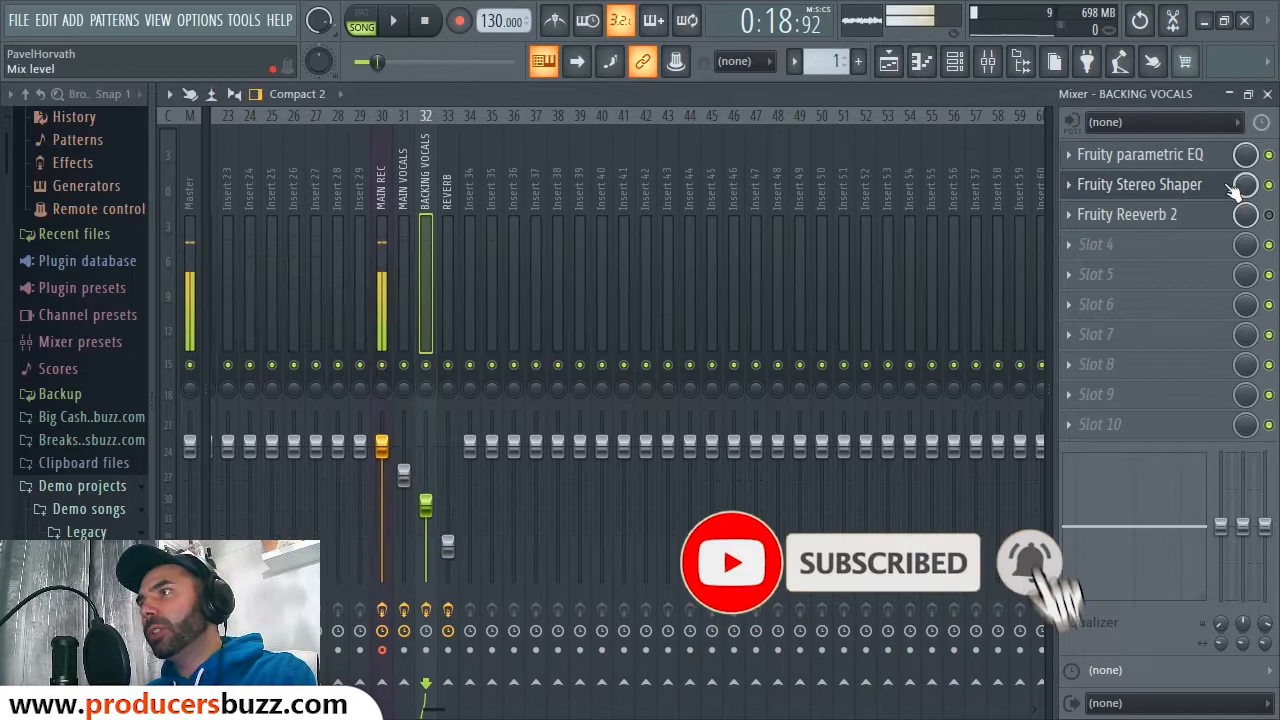
{"action": "left_click", "coordinate": [1180, 192]}
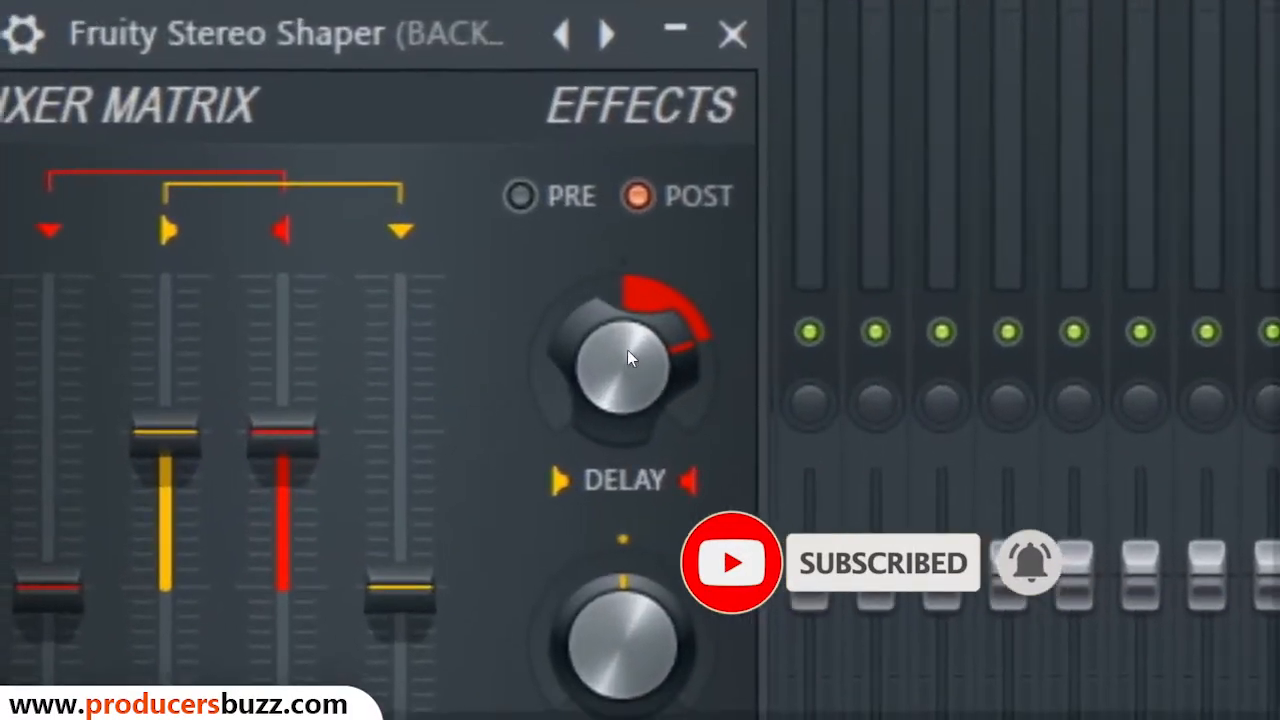
{"action": "left_click_drag", "start_coordinate": [628, 352], "coordinate": [628, 386]}
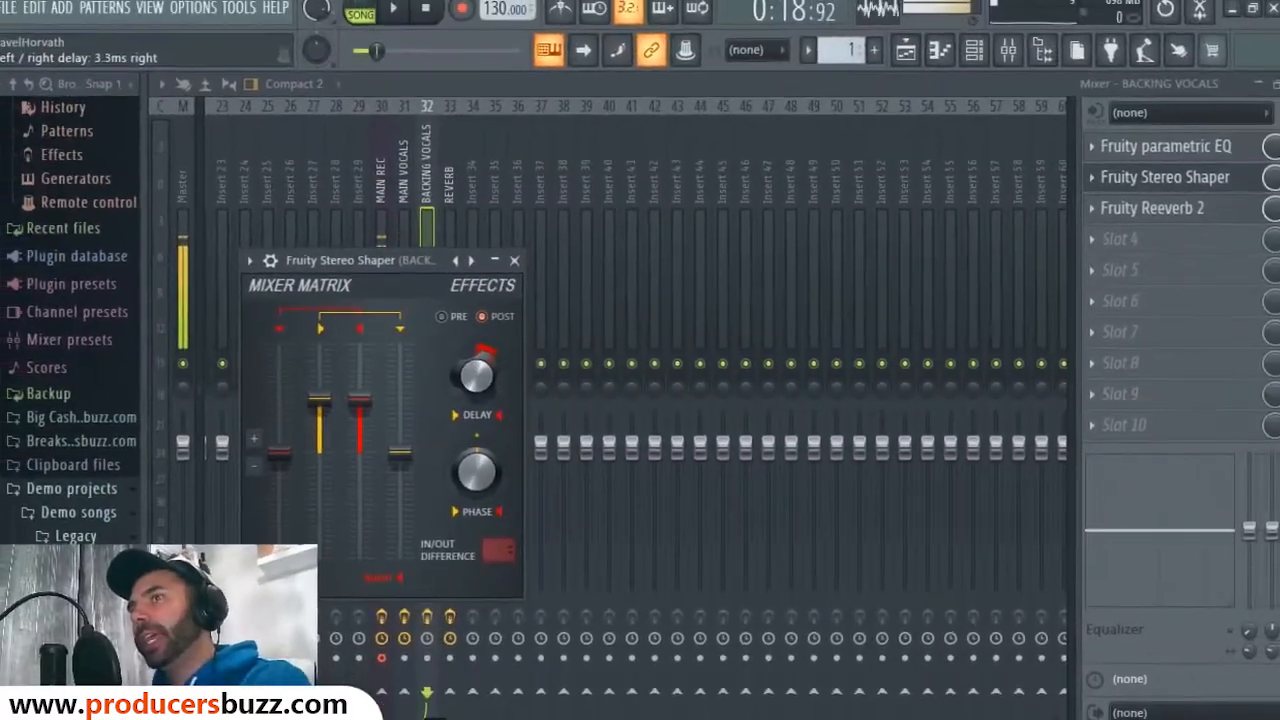
{"action": "left_click_drag", "start_coordinate": [477, 375], "coordinate": [477, 363]}
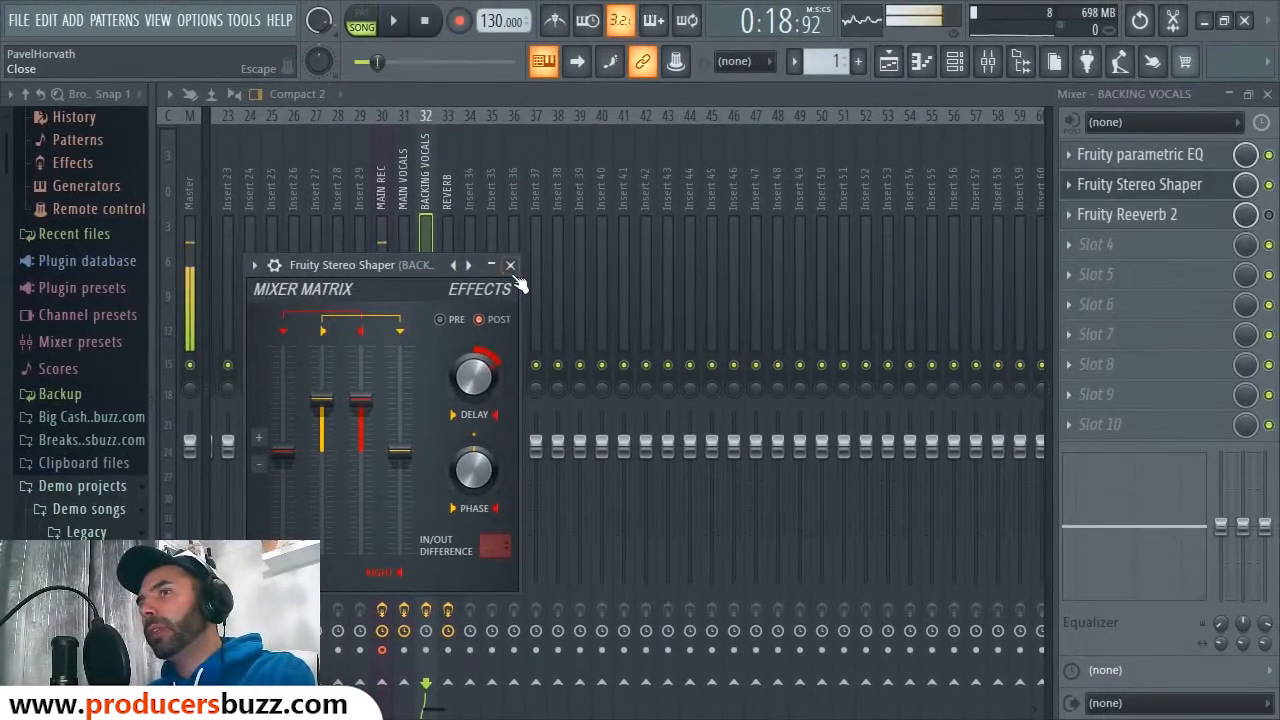
{"action": "left_click", "coordinate": [510, 265]}
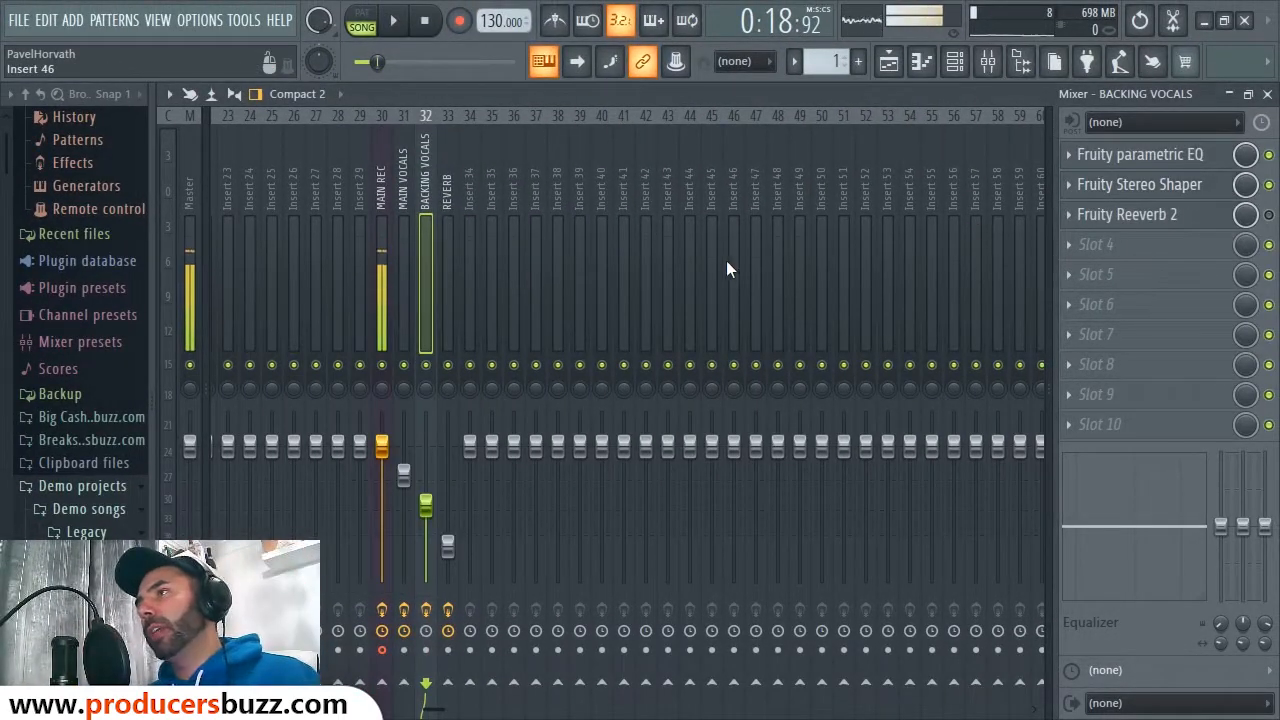
Step: Raise Fruity Reeverb 2's high cut on BACKING VOCALS, re-enable it, and play the arrangement
{"action": "left_click", "coordinate": [1166, 222]}
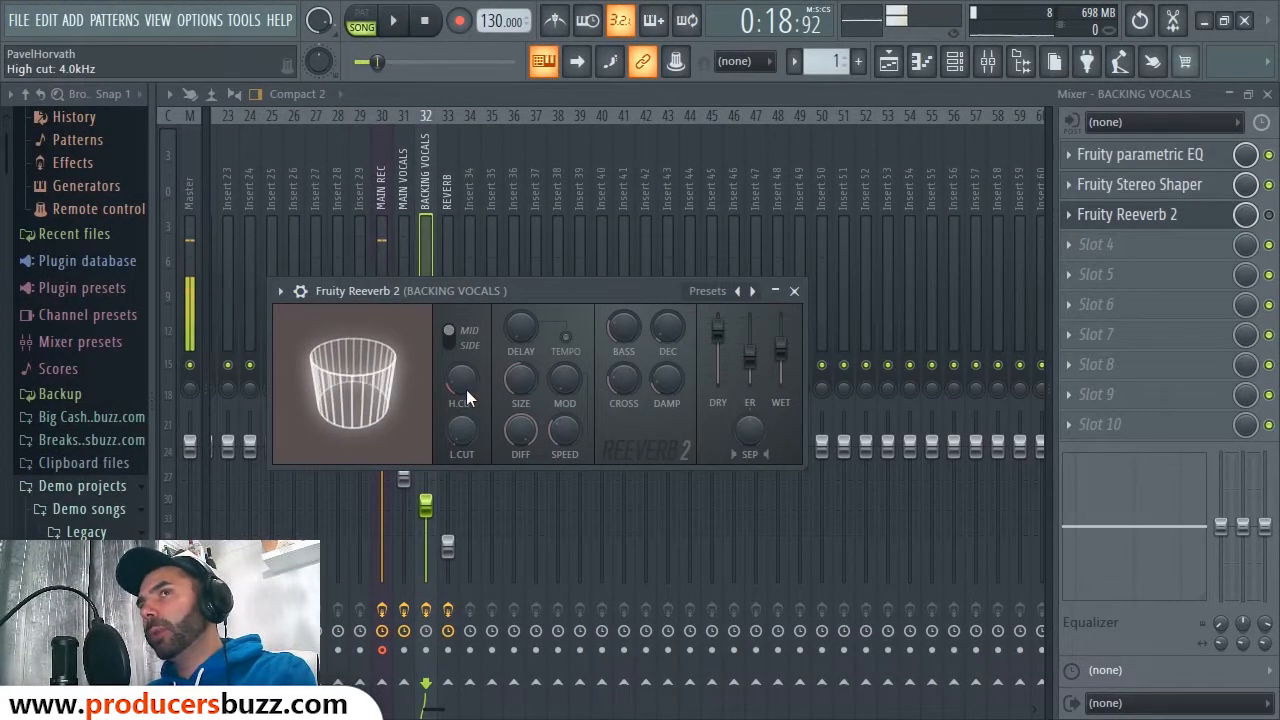
{"action": "left_click_drag", "start_coordinate": [473, 389], "coordinate": [460, 371]}
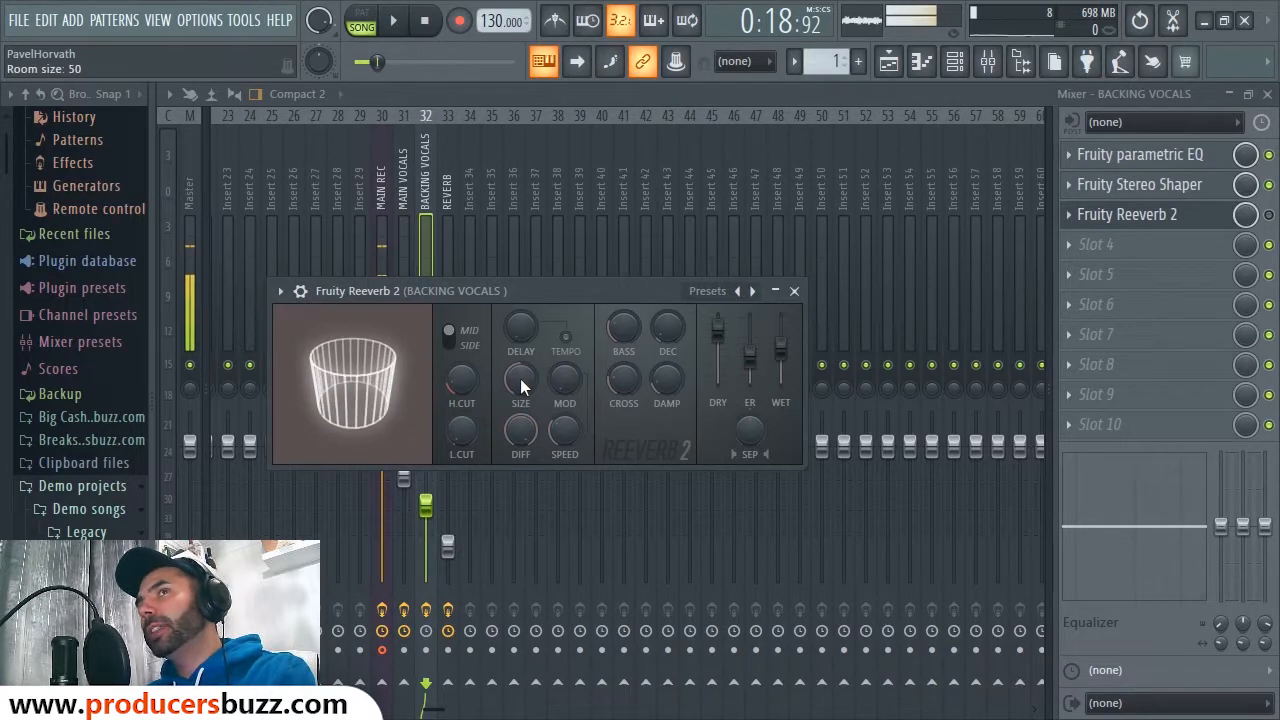
{"action": "left_click", "coordinate": [1270, 216]}
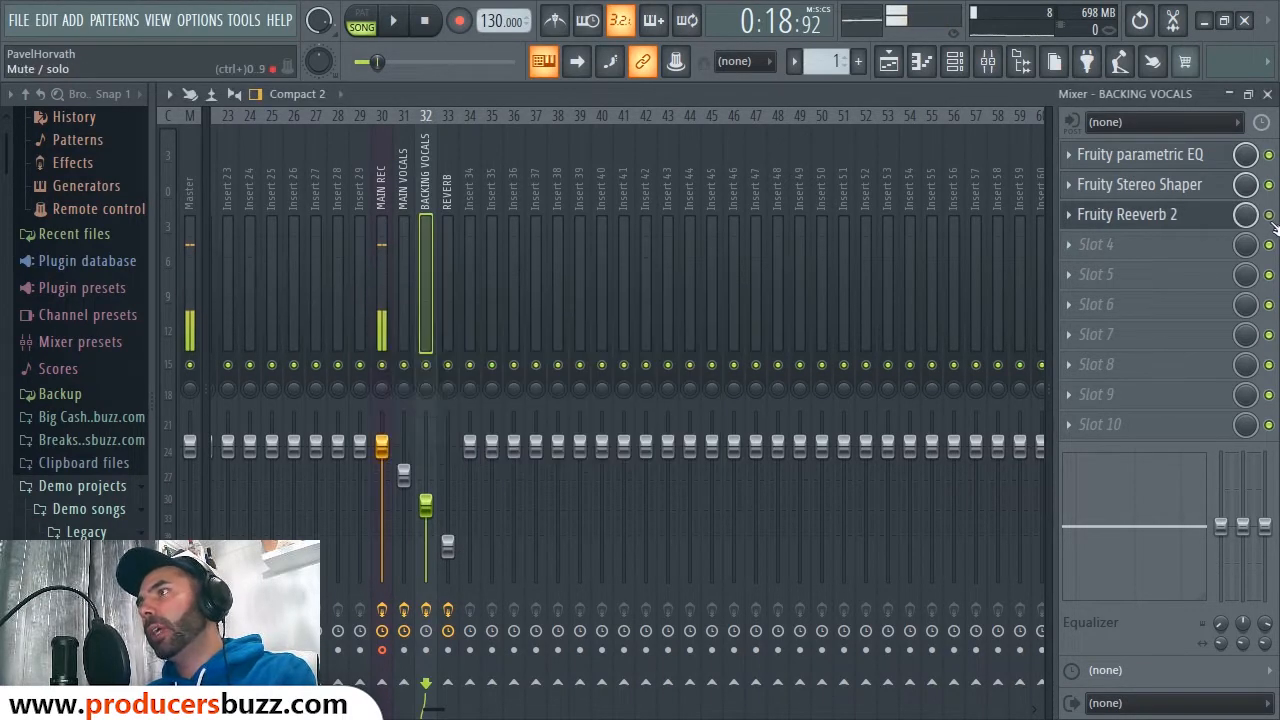
{"action": "left_click", "coordinate": [1267, 93]}
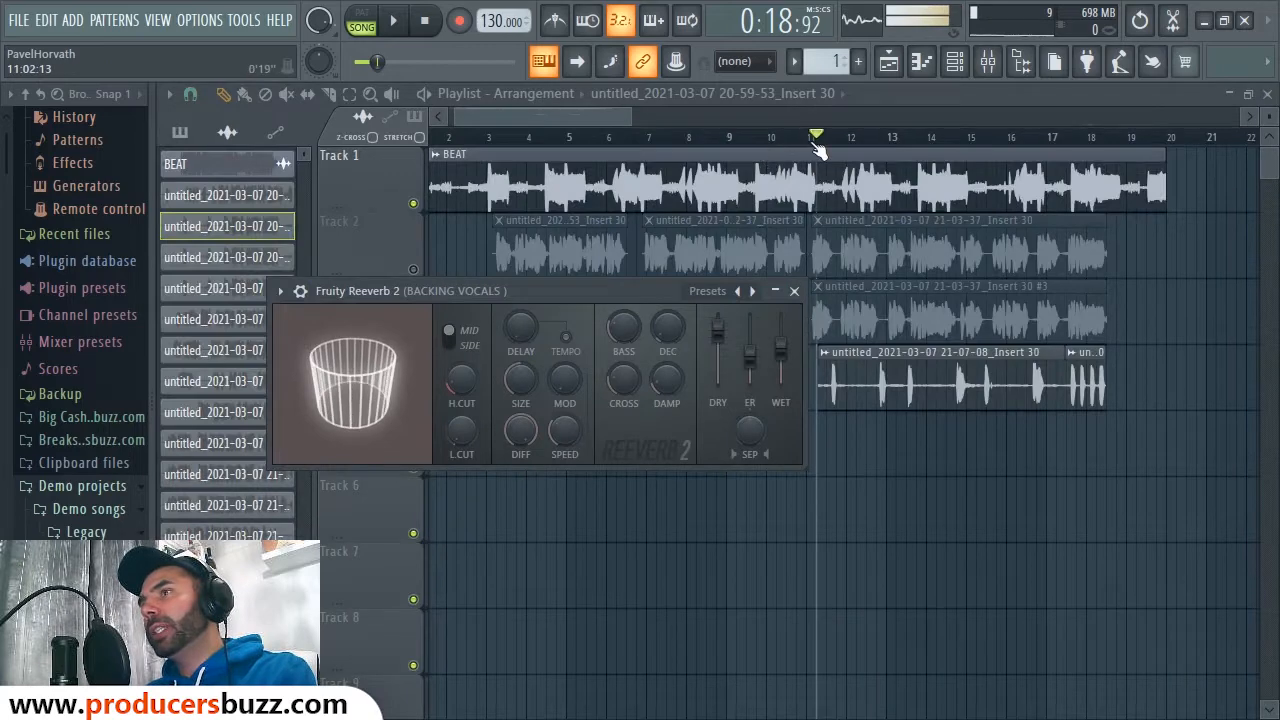
{"action": "key", "text": "space"}
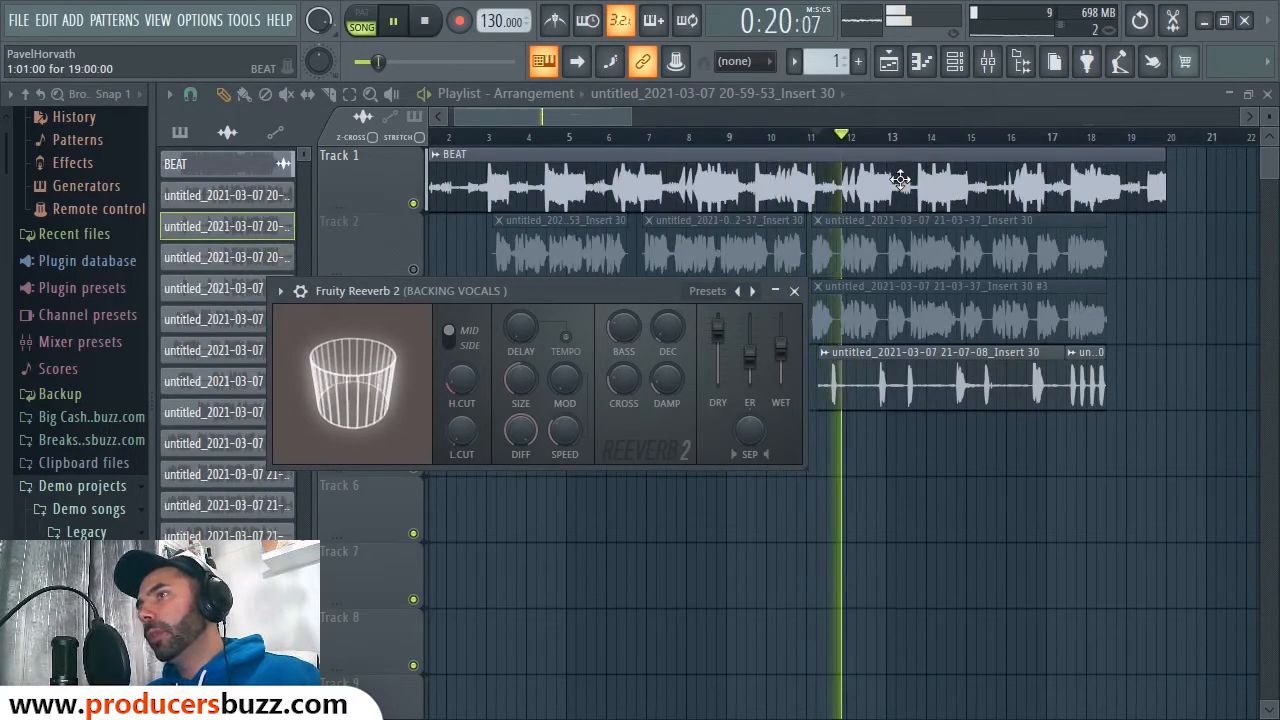
Step: Compare the song with Reeverb 2 bypassed and on, re-enabling the parametric EQ too
{"action": "key", "text": "F9"}
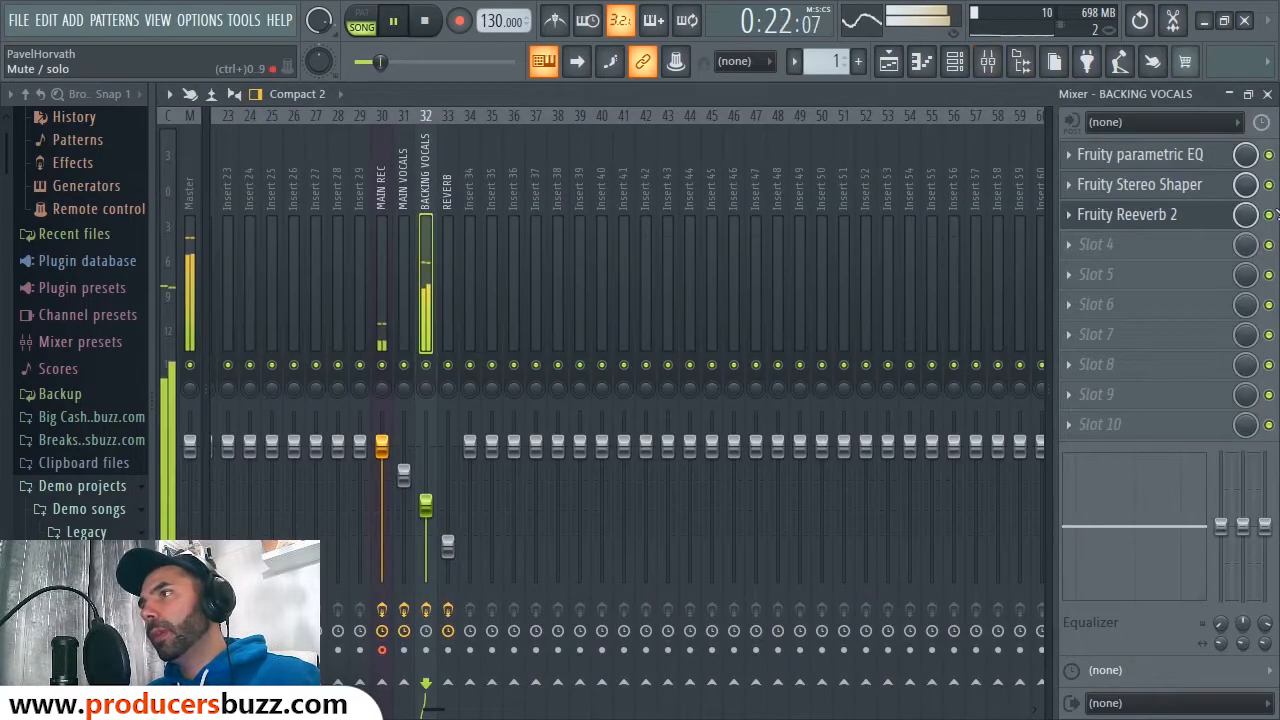
{"action": "key", "text": "space"}
{"action": "left_click", "coordinate": [1268, 215]}
{"action": "key", "text": "space"}
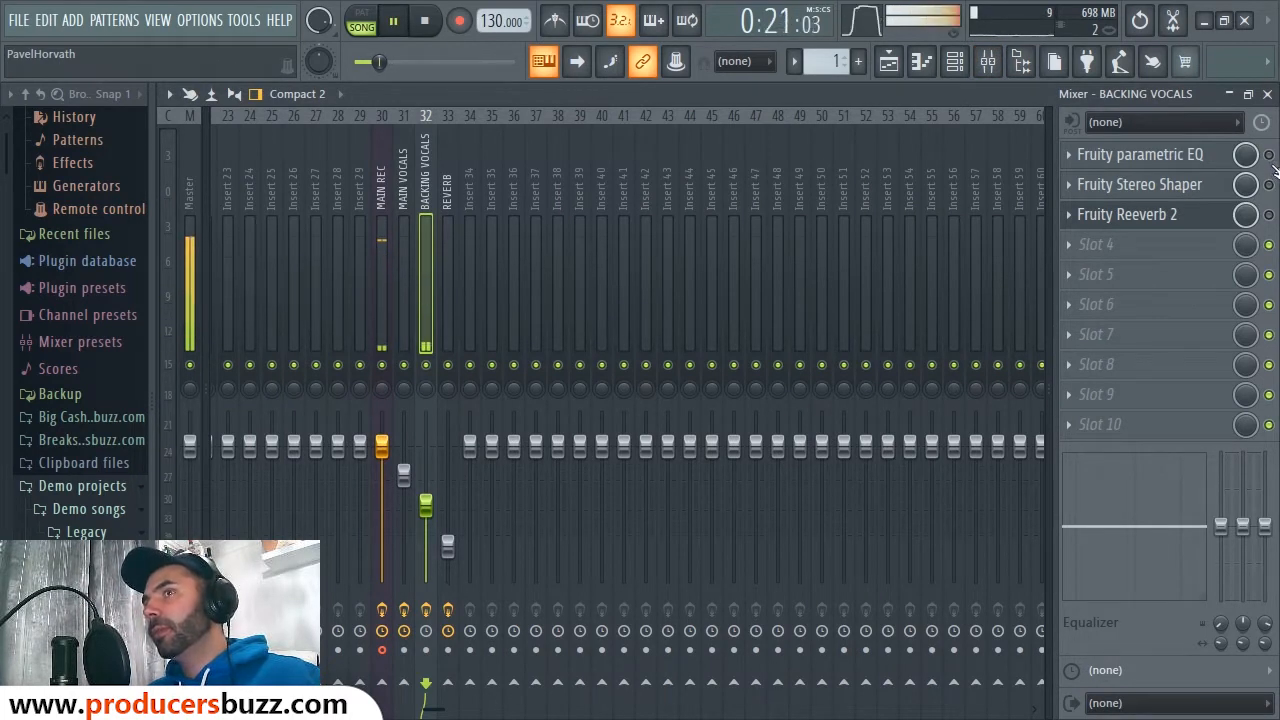
{"action": "key", "text": "space"}
{"action": "left_click", "coordinate": [1268, 155]}
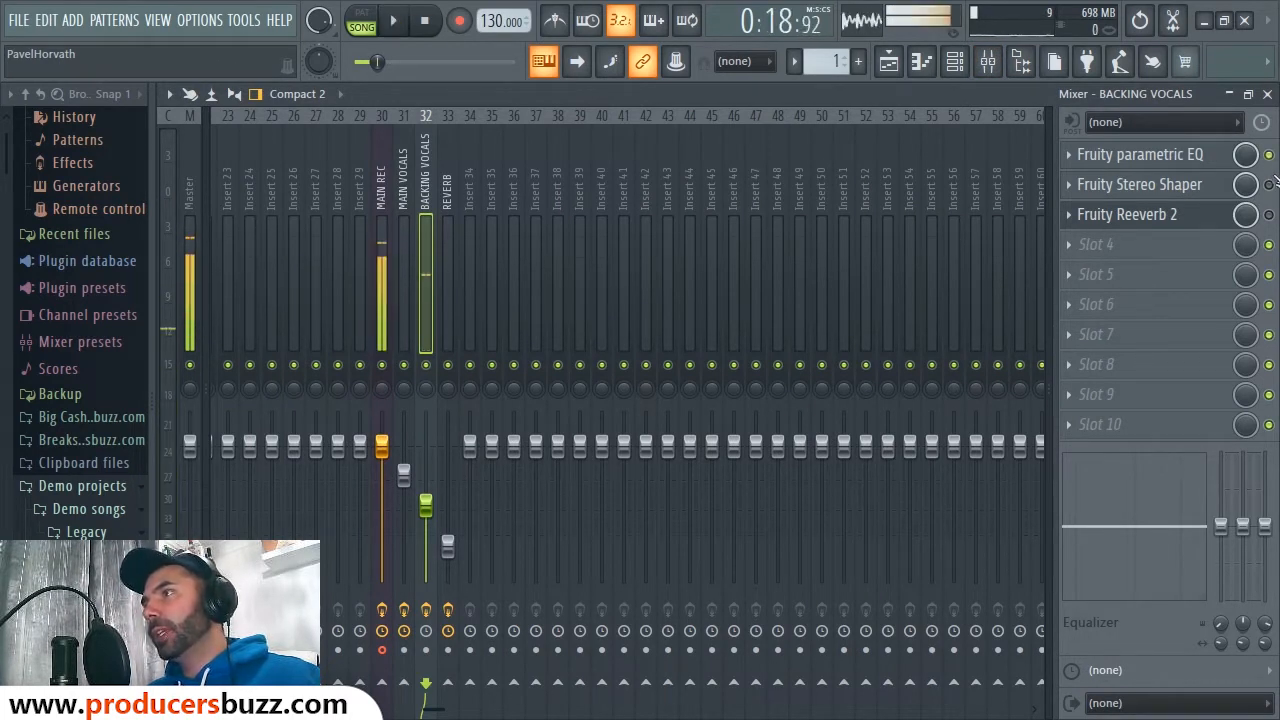
{"action": "left_click", "coordinate": [1268, 214]}
{"action": "key", "text": "space"}
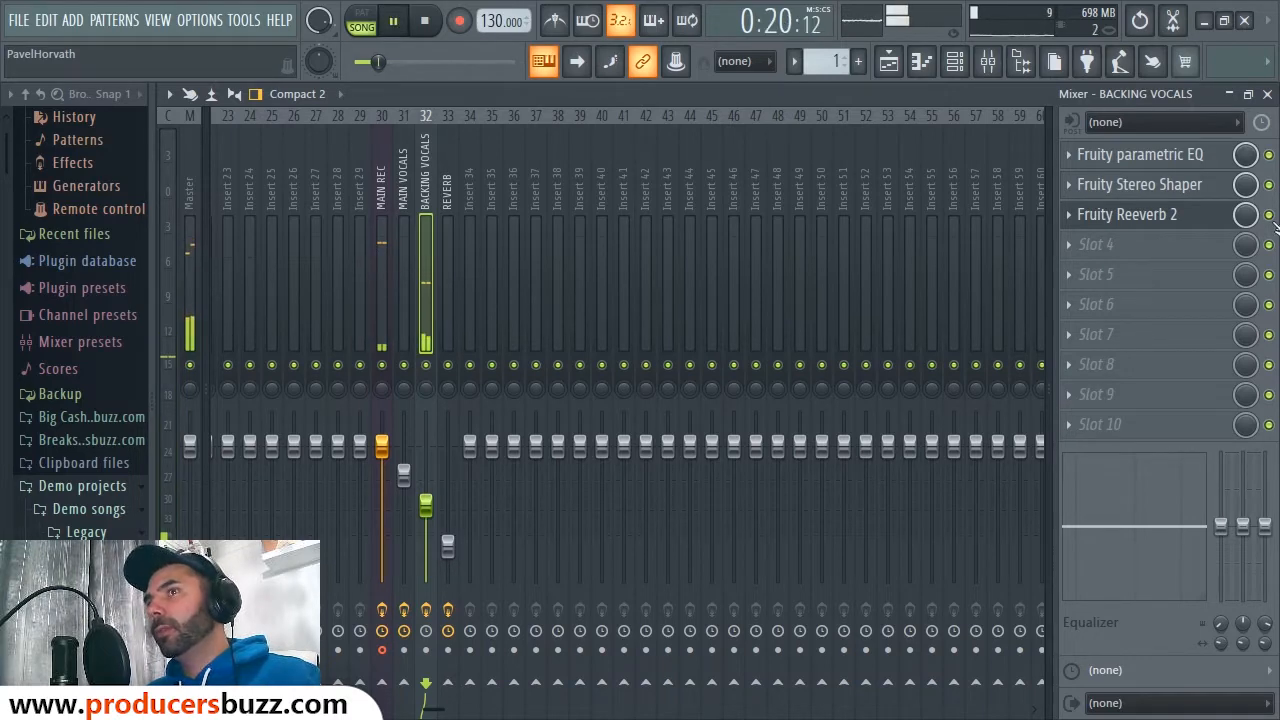
Step: Close the mixer and Reeverb window, then slice the Track 4 vocal clip at five pauses
{"action": "left_click", "coordinate": [1267, 93]}
{"action": "key", "text": "space"}
{"action": "left_click", "coordinate": [795, 291]}
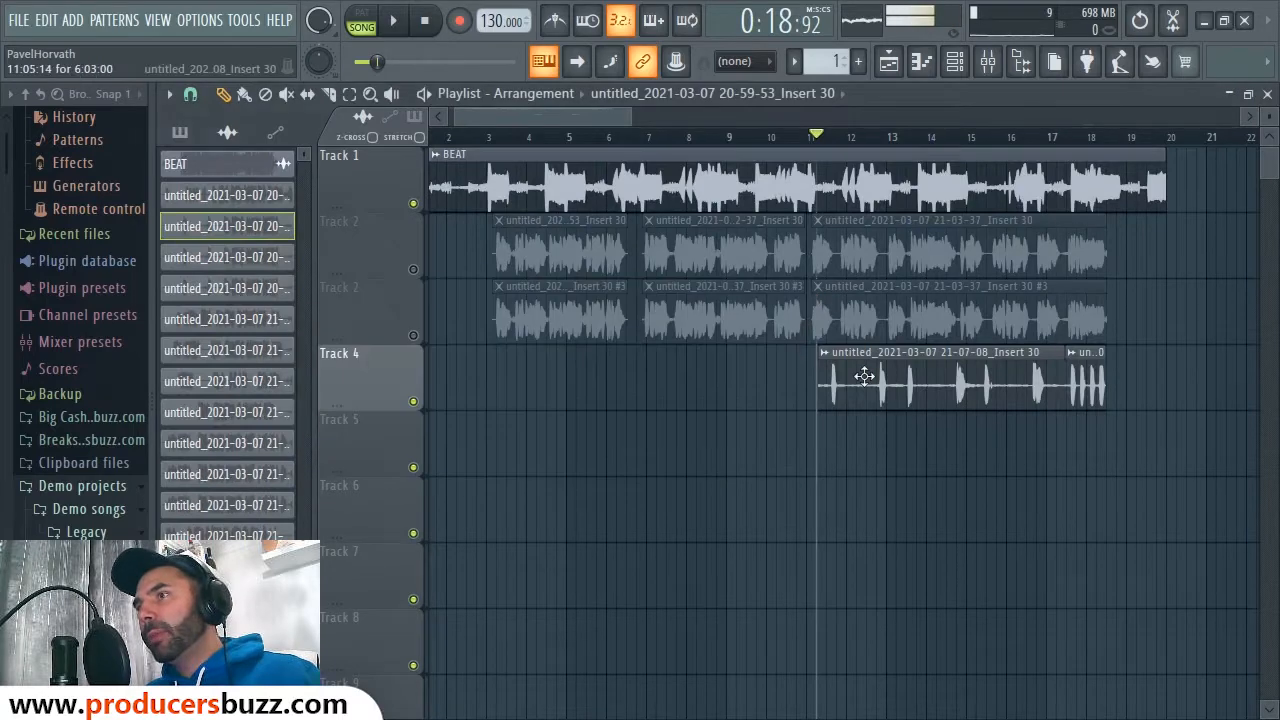
{"action": "left_click_drag", "start_coordinate": [632, 118], "coordinate": [600, 137]}
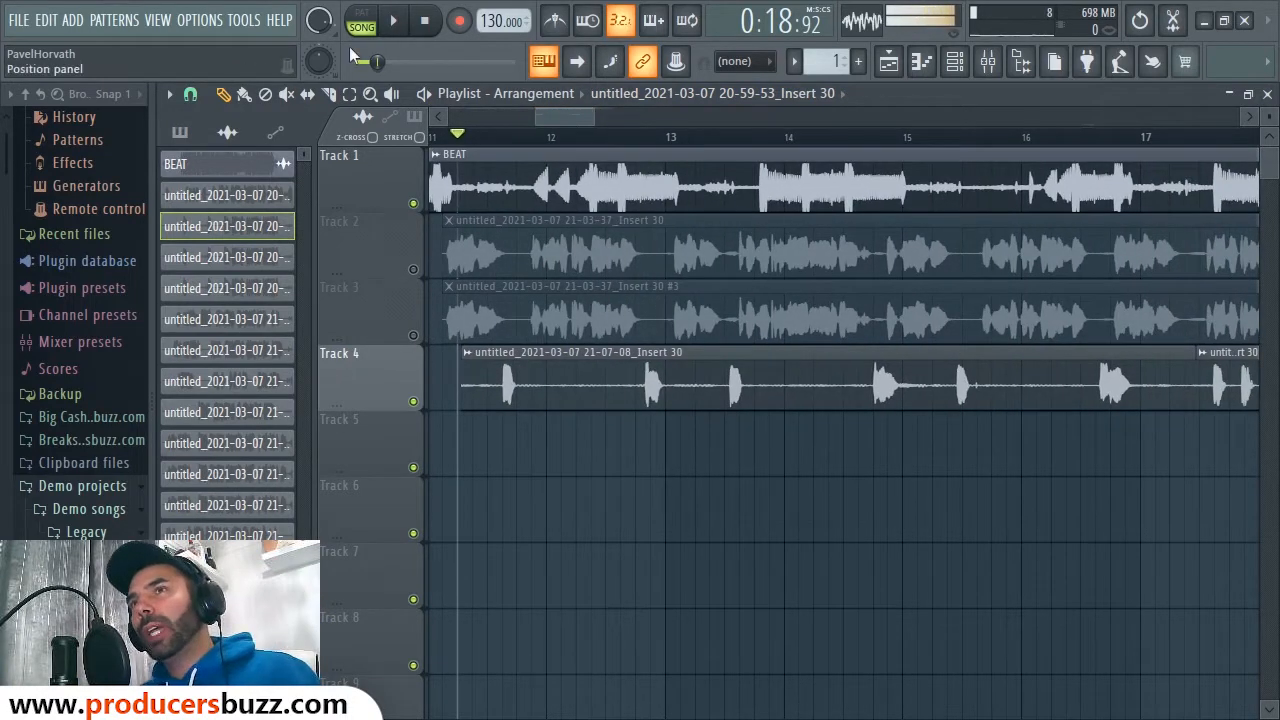
{"action": "left_click", "coordinate": [592, 362]}
{"action": "left_click", "coordinate": [703, 363]}
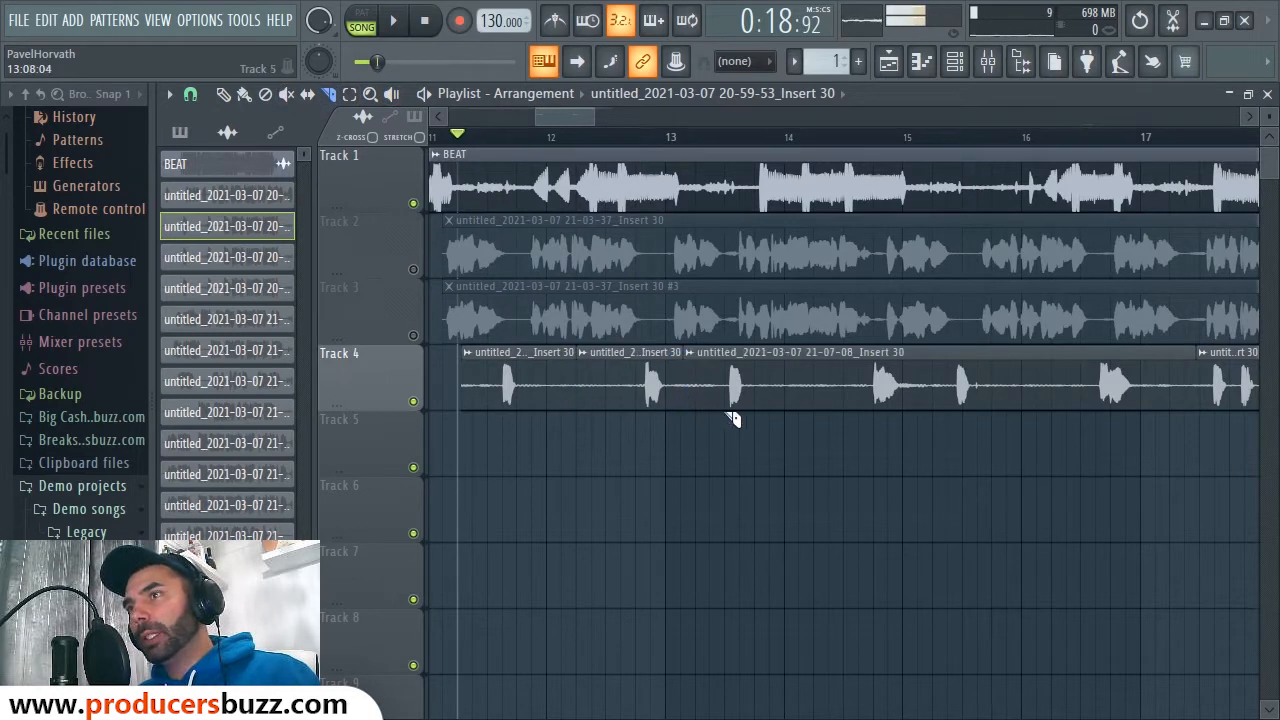
{"action": "left_click", "coordinate": [820, 362]}
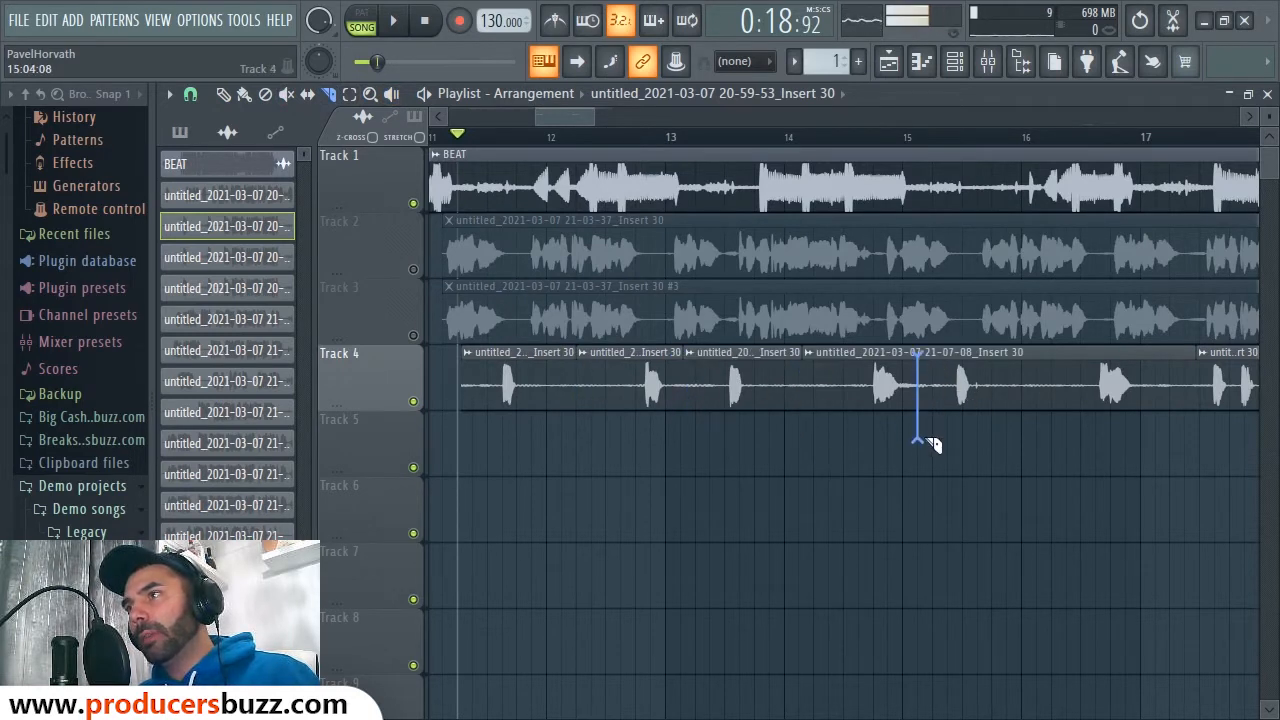
{"action": "left_click_drag", "start_coordinate": [927, 425], "coordinate": [927, 425]}
{"action": "left_click_drag", "start_coordinate": [1051, 366], "coordinate": [1057, 443]}
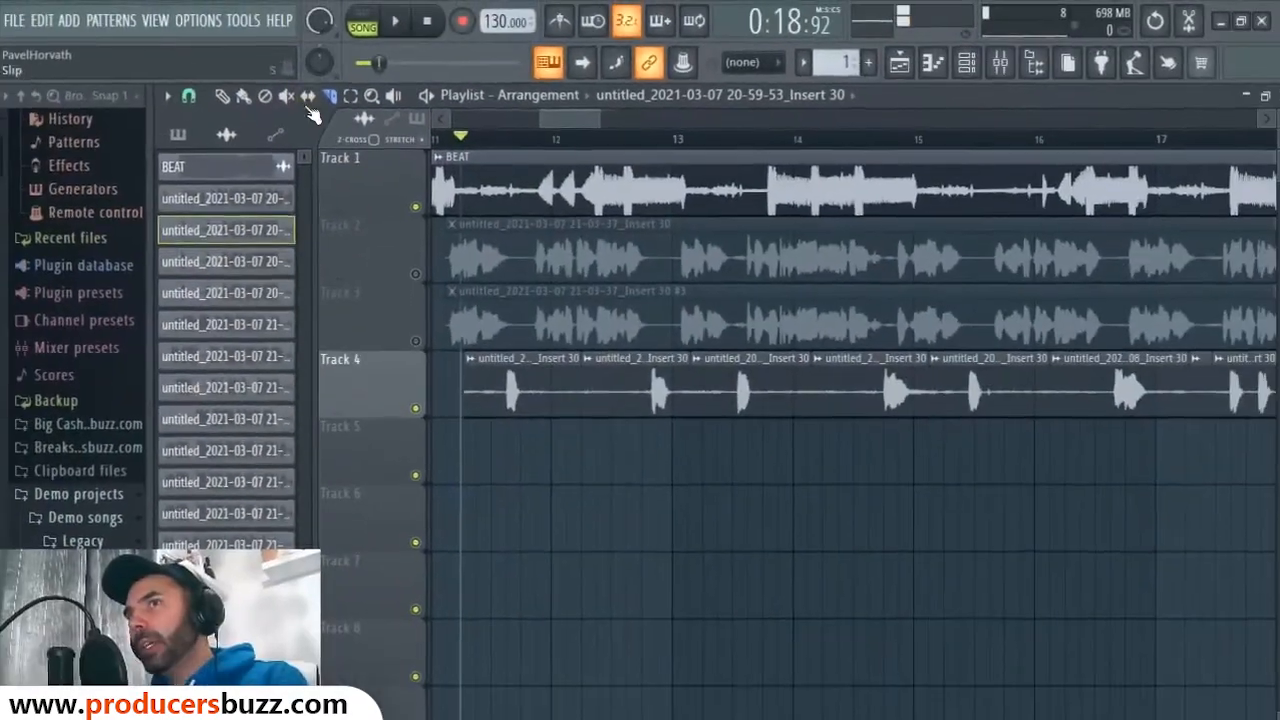
Step: Trim the start of the first Track 4 clip slightly later
{"action": "left_click", "coordinate": [222, 96]}
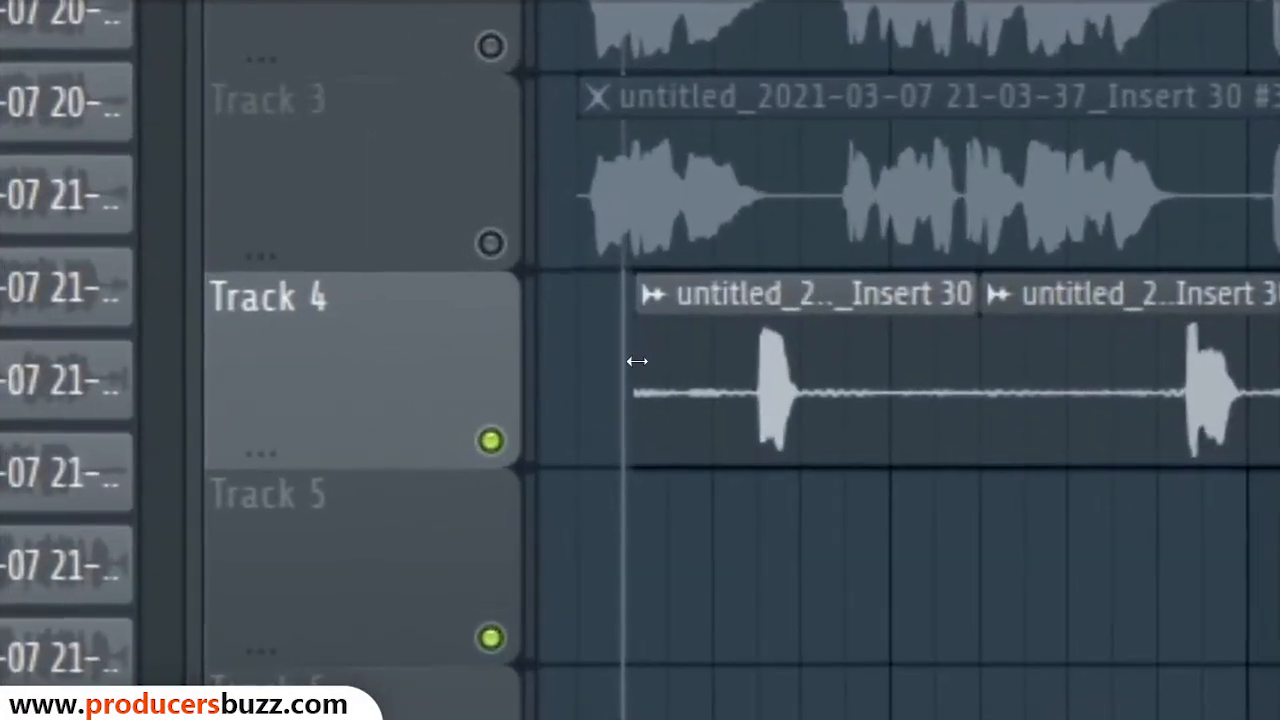
{"action": "left_click_drag", "start_coordinate": [463, 375], "coordinate": [532, 377]}
{"action": "left_click_drag", "start_coordinate": [706, 366], "coordinate": [550, 375]}
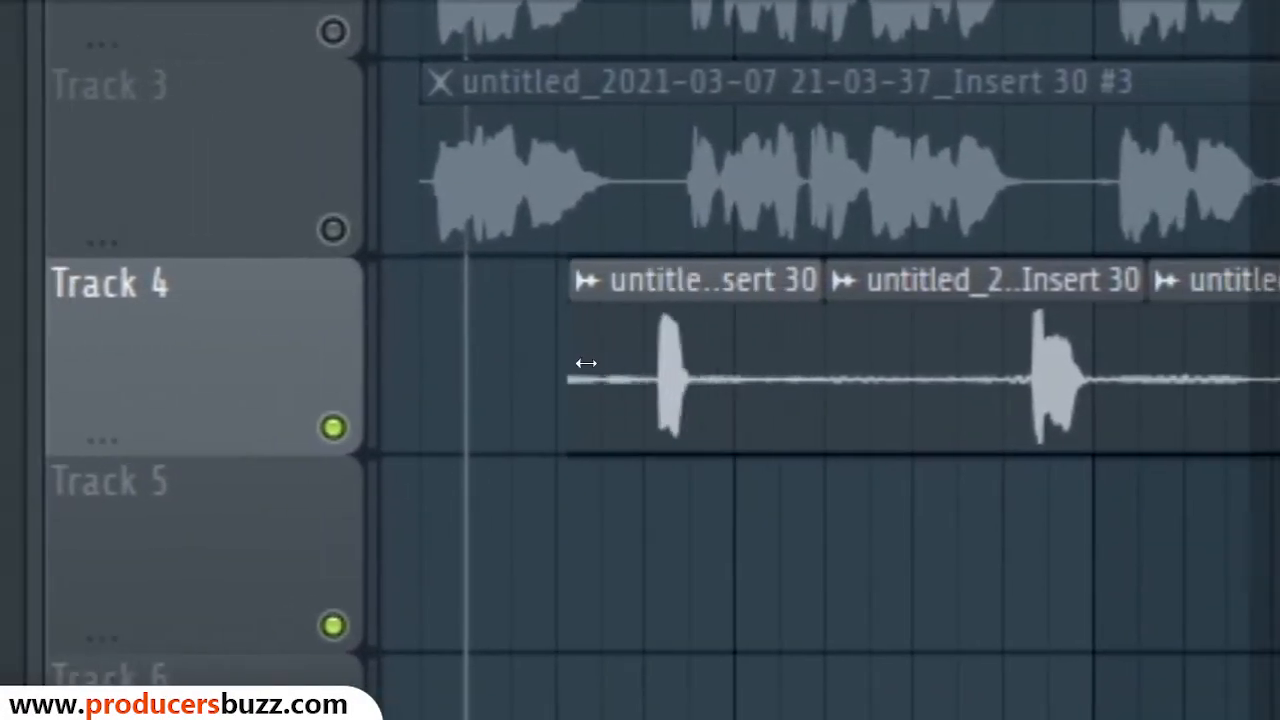
{"action": "left_click_drag", "start_coordinate": [640, 360], "coordinate": [640, 360]}
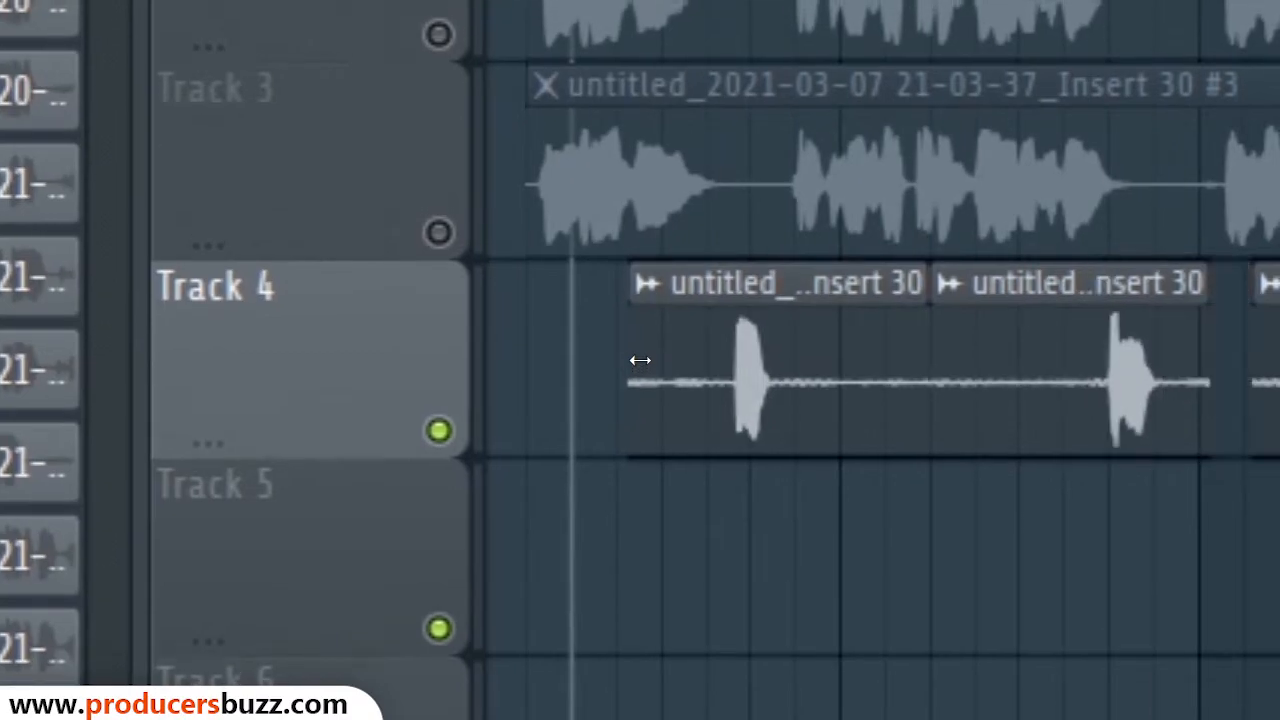
{"action": "key", "text": "ctrl+z"}
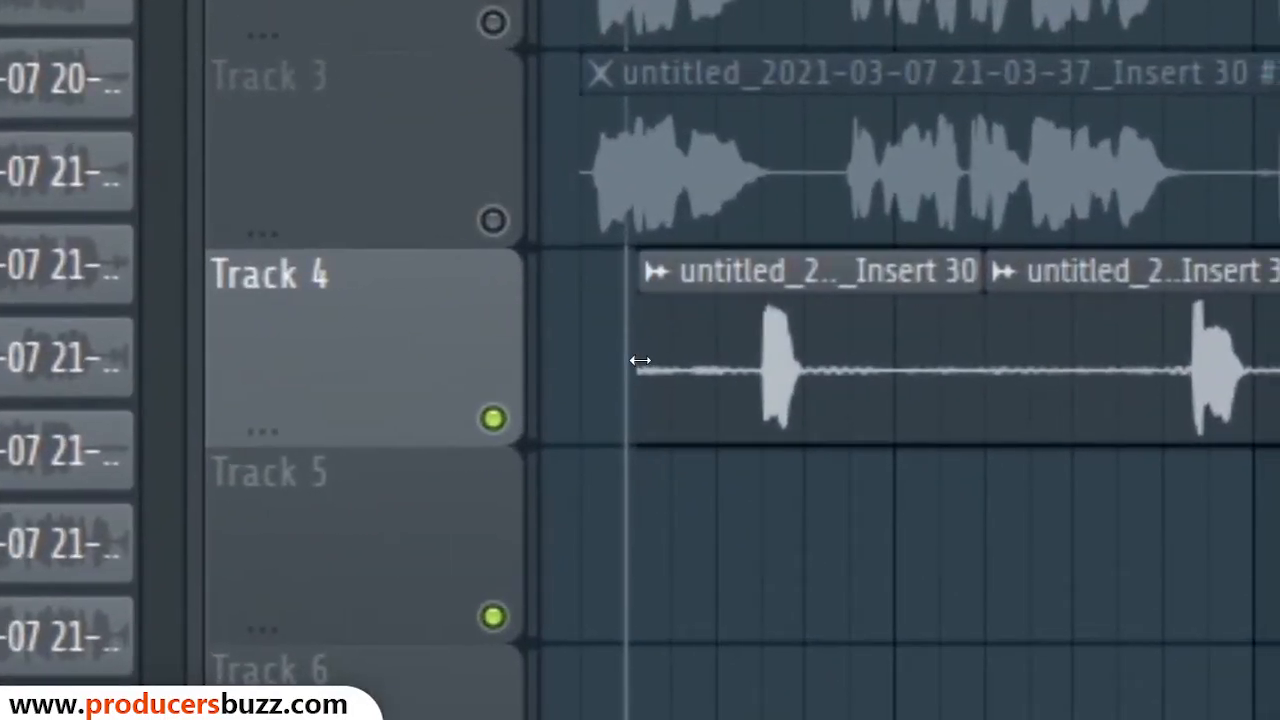
{"action": "left_click_drag", "start_coordinate": [640, 360], "coordinate": [620, 376]}
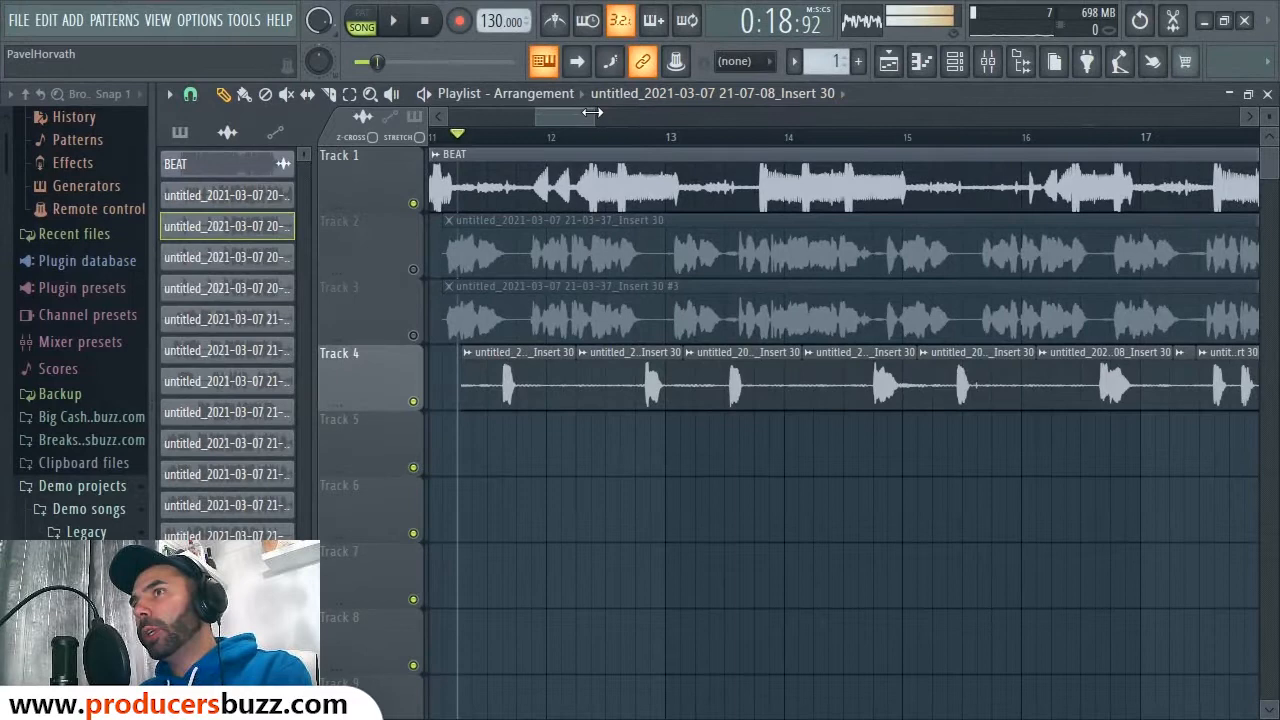
{"action": "left_click_drag", "start_coordinate": [592, 112], "coordinate": [555, 120]}
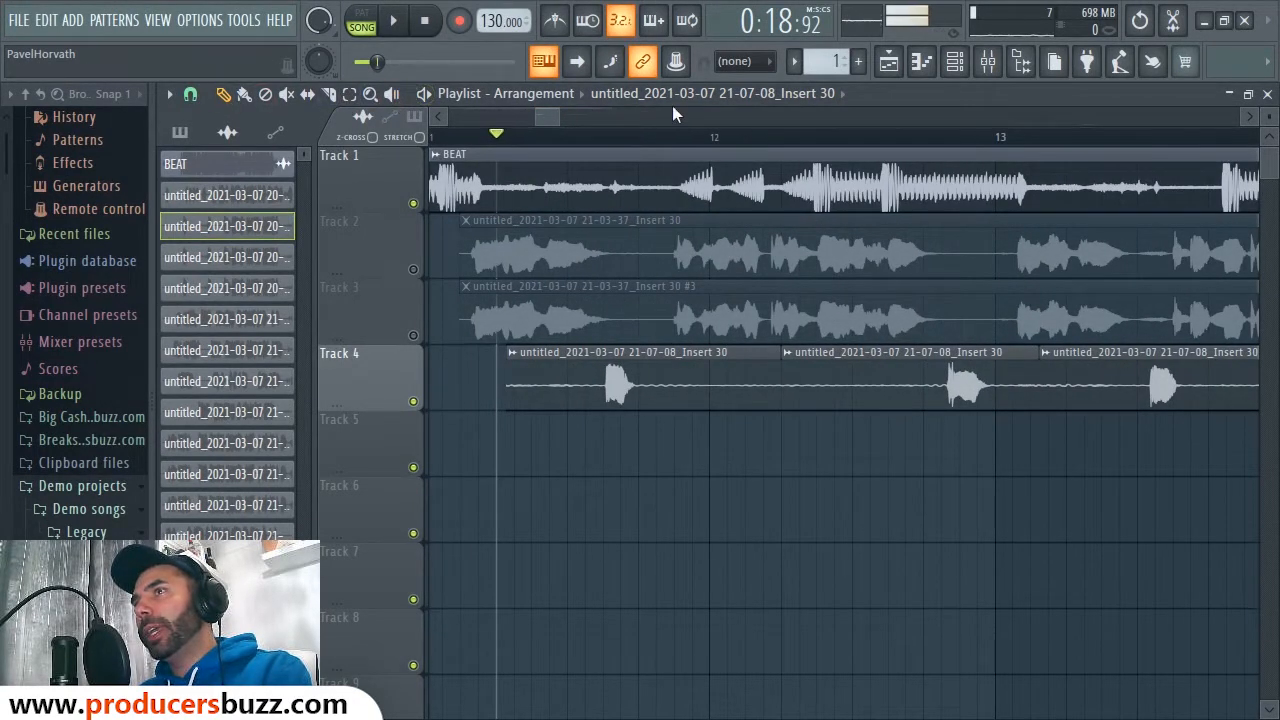
Step: Set playlist snap to (none) and trim the first Track 4 clips around their vocal hits
{"action": "left_click", "coordinate": [191, 95]}
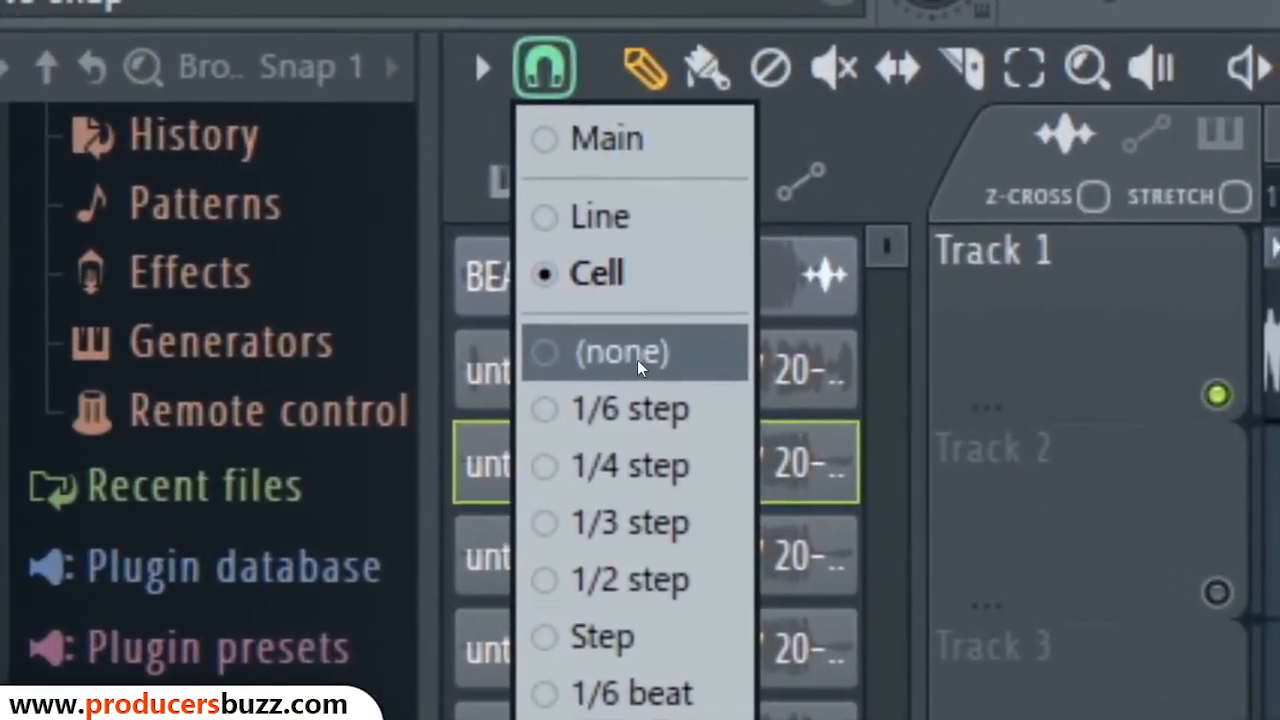
{"action": "left_click", "coordinate": [636, 356]}
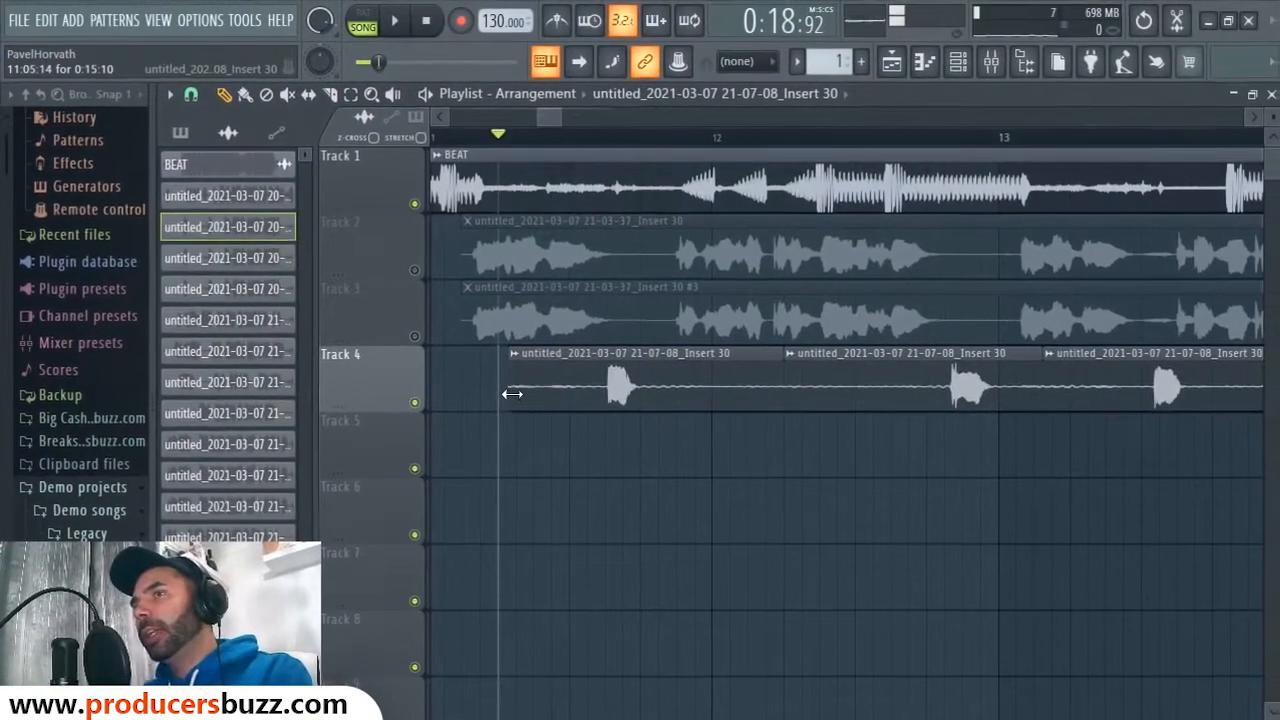
{"action": "left_click_drag", "start_coordinate": [512, 394], "coordinate": [602, 405]}
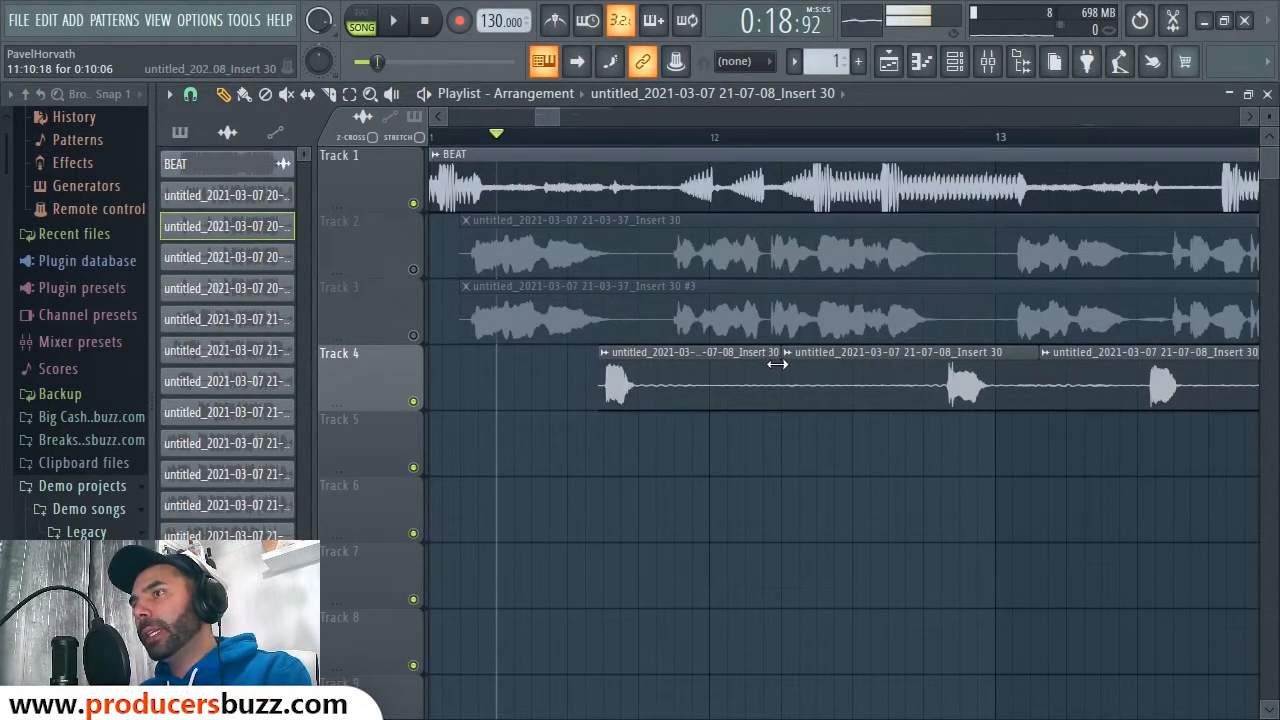
{"action": "left_click_drag", "start_coordinate": [777, 364], "coordinate": [641, 376]}
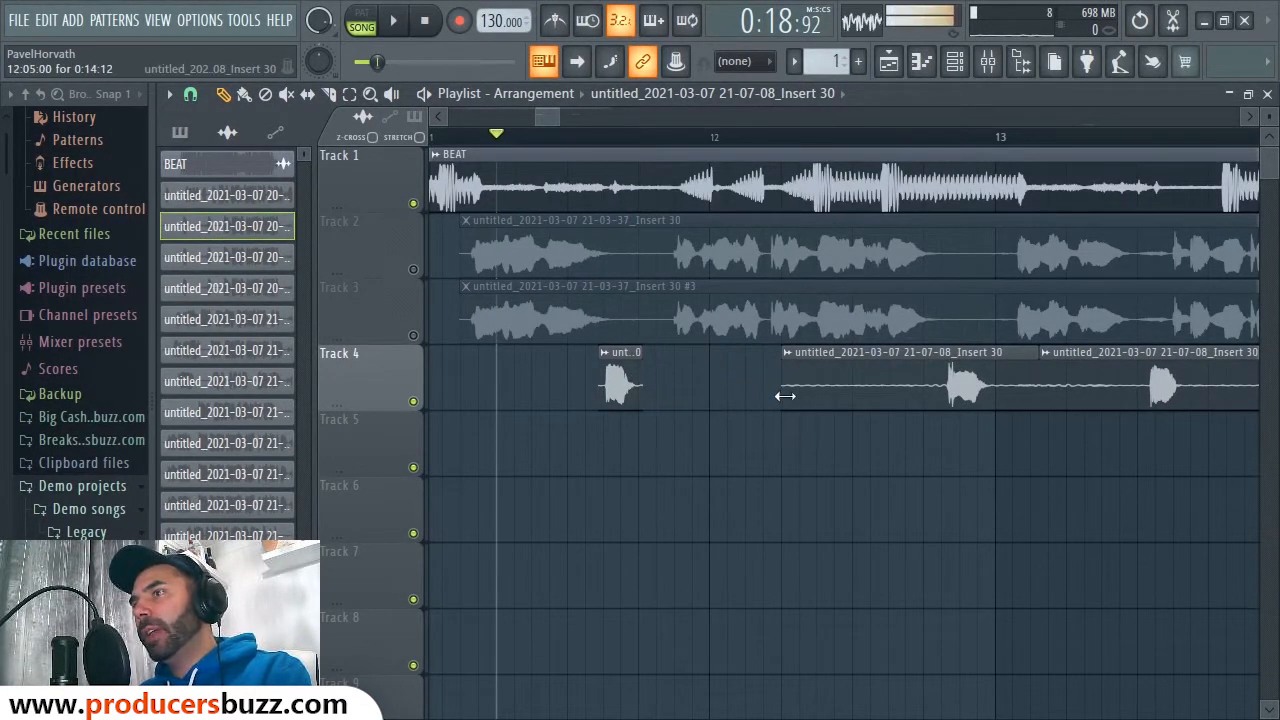
{"action": "left_click_drag", "start_coordinate": [785, 397], "coordinate": [943, 416]}
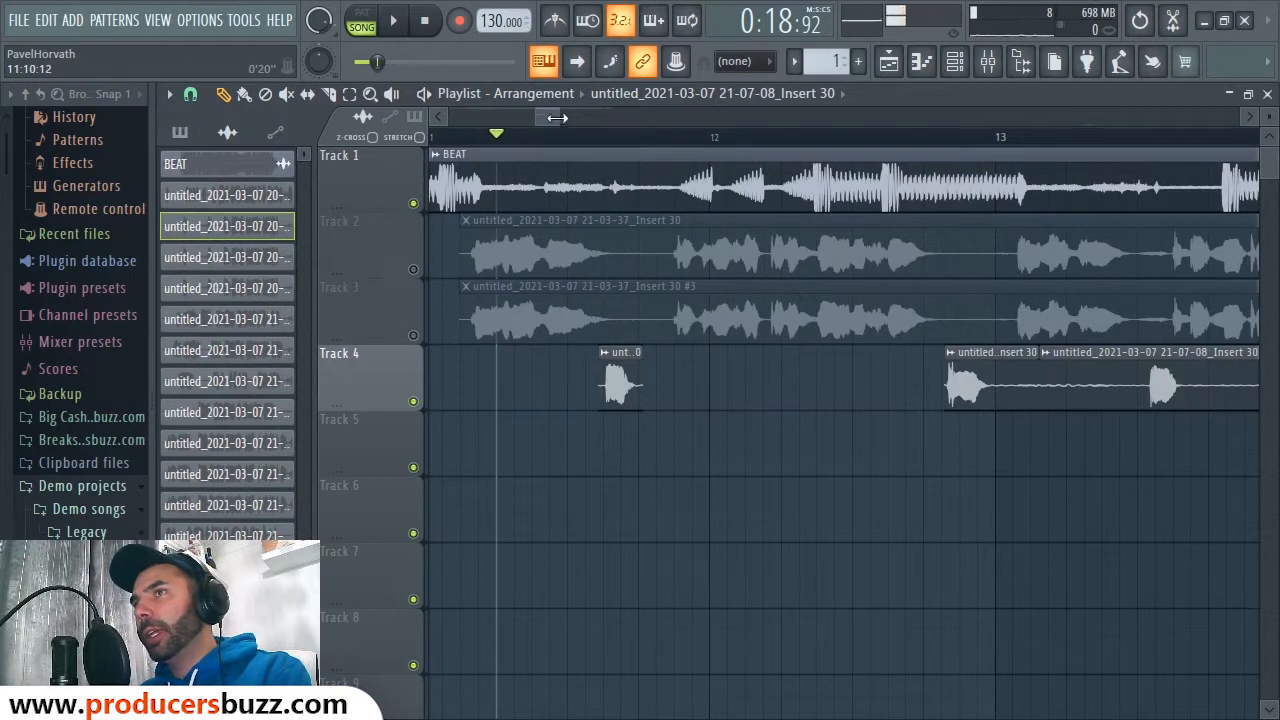
{"action": "left_click_drag", "start_coordinate": [550, 122], "coordinate": [560, 120]}
{"action": "left_click_drag", "start_coordinate": [651, 366], "coordinate": [751, 400]}
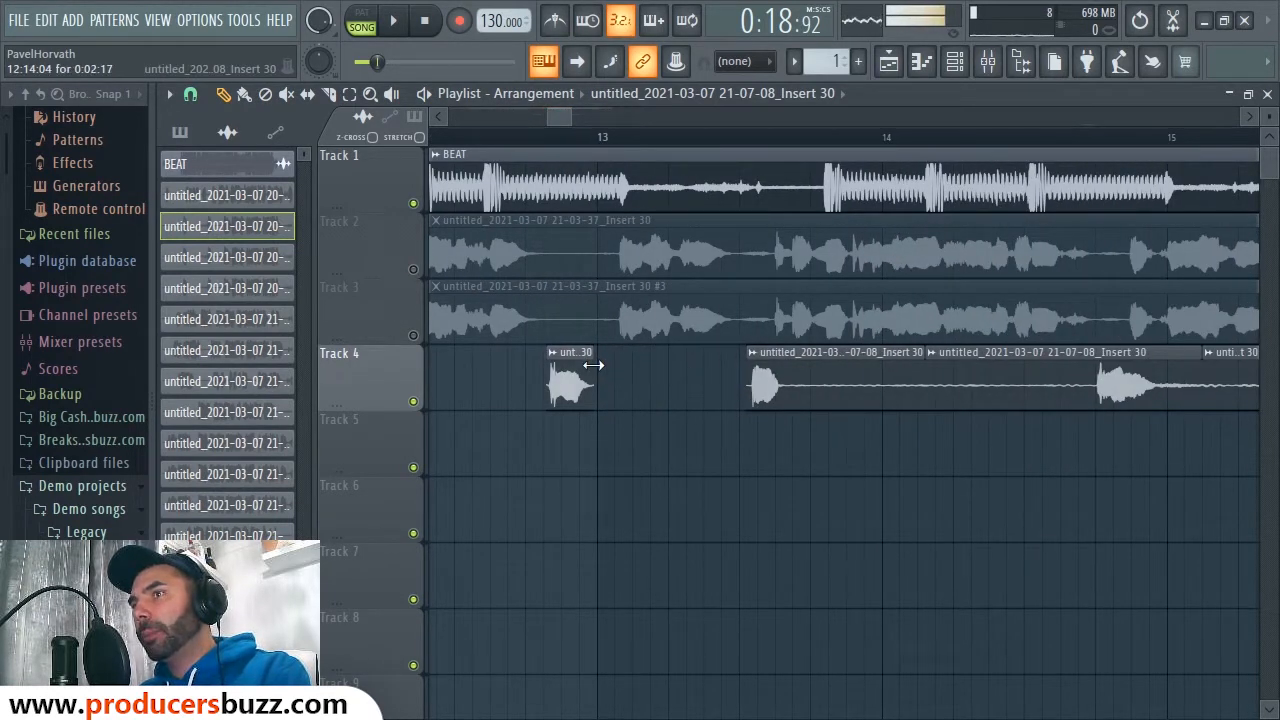
Step: Trim silent starts and tails off the remaining Track 4 clips, leaving short vocal hits
{"action": "scroll", "coordinate": [570, 320], "scroll_direction": "right", "scroll_amount": 3}
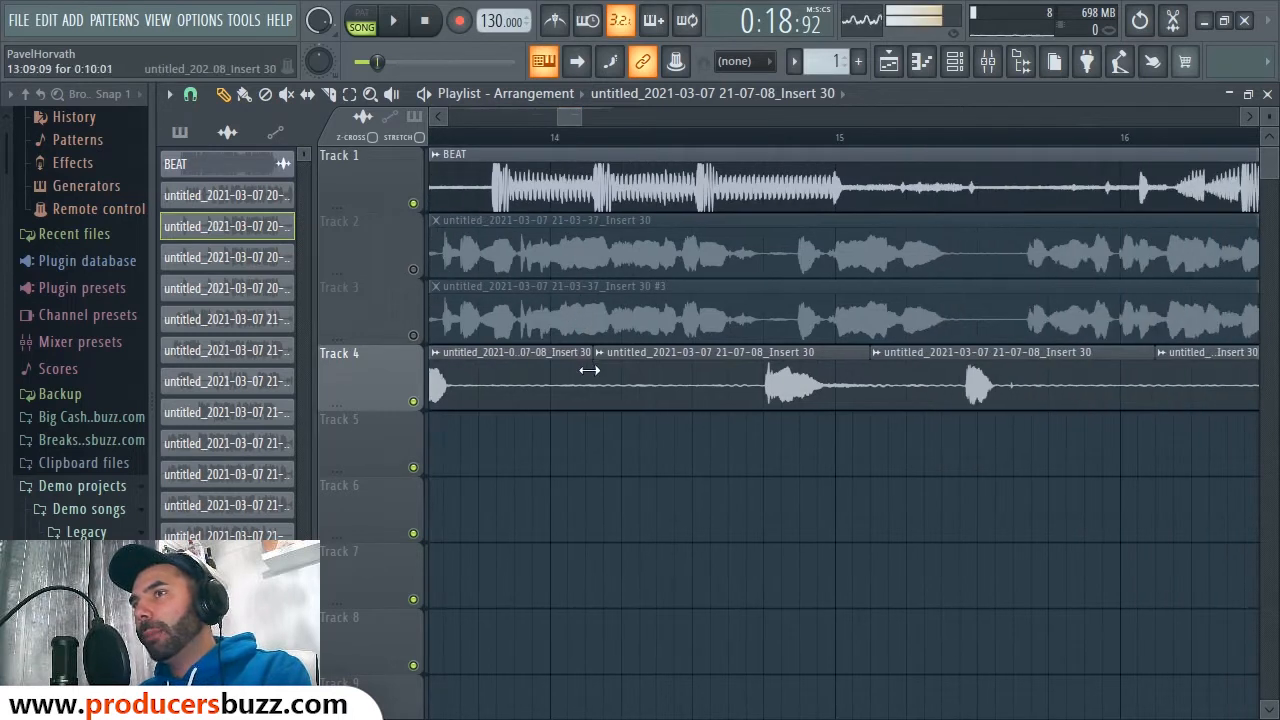
{"action": "left_click_drag", "start_coordinate": [589, 370], "coordinate": [485, 376]}
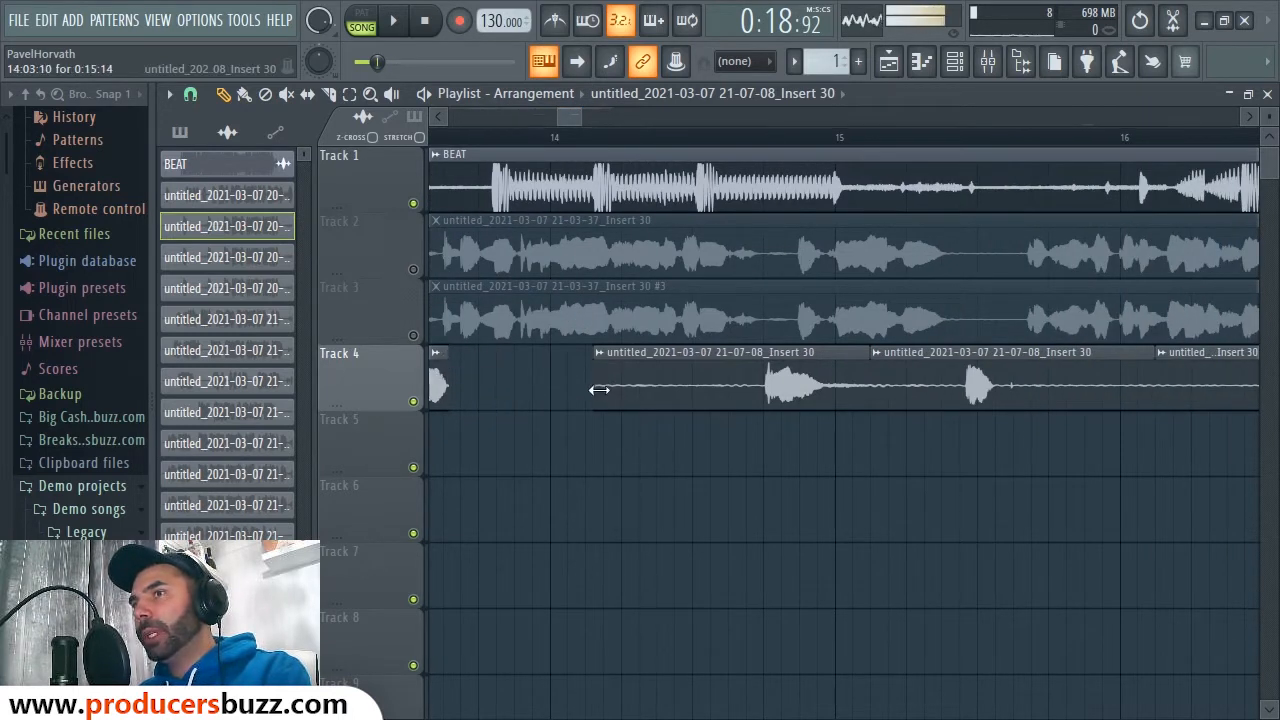
{"action": "left_click_drag", "start_coordinate": [598, 390], "coordinate": [763, 416]}
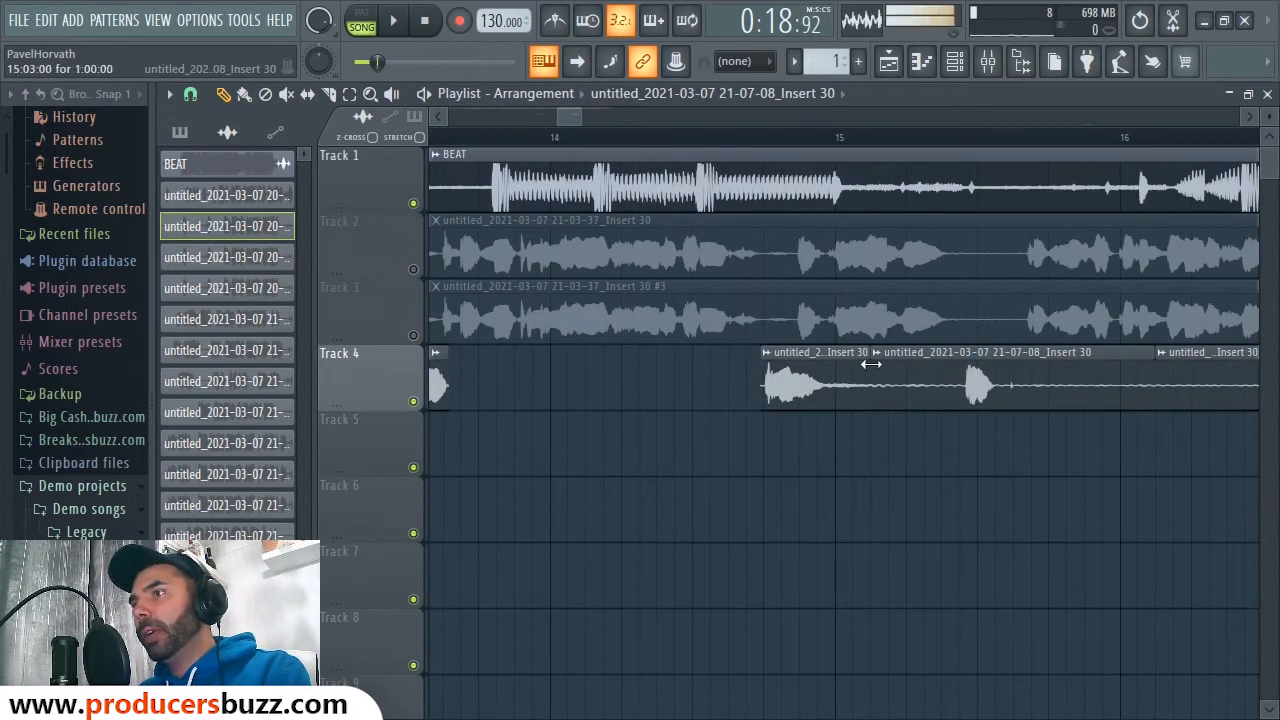
{"action": "left_click_drag", "start_coordinate": [871, 365], "coordinate": [963, 388]}
{"action": "left_click_drag", "start_coordinate": [872, 390], "coordinate": [845, 388]}
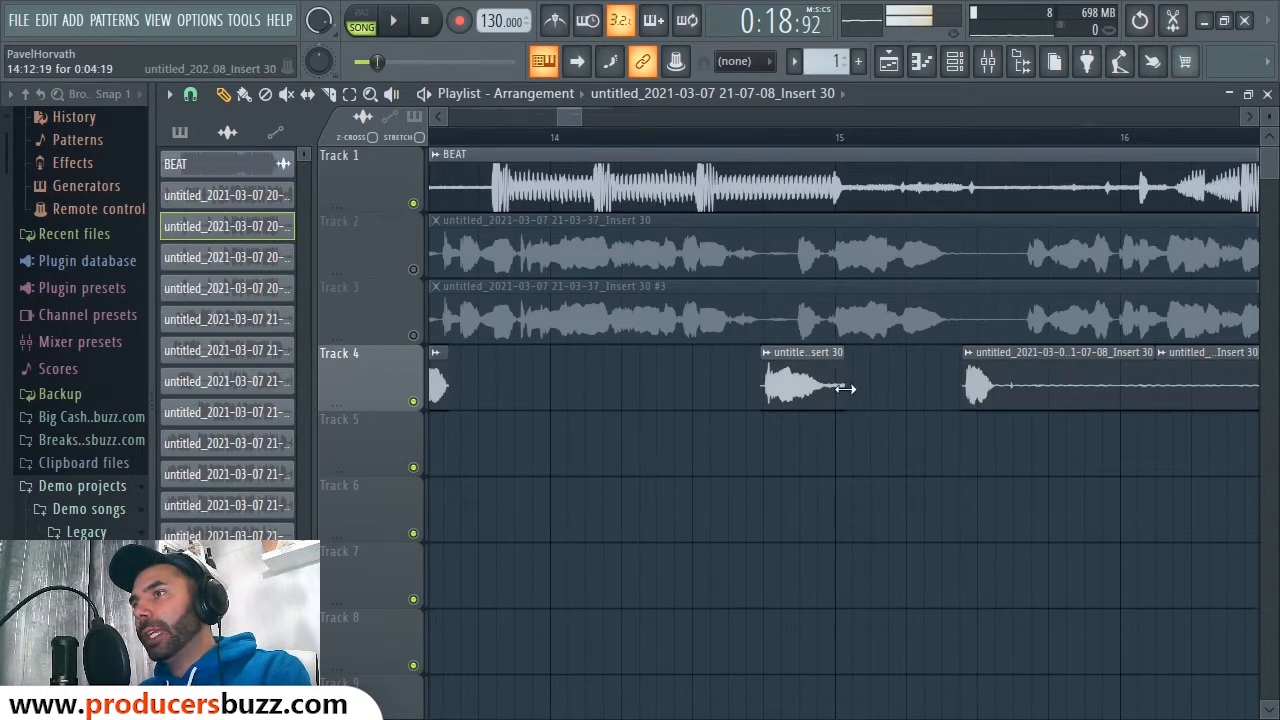
{"action": "left_click_drag", "start_coordinate": [565, 120], "coordinate": [576, 119]}
{"action": "left_click_drag", "start_coordinate": [853, 364], "coordinate": [720, 367]}
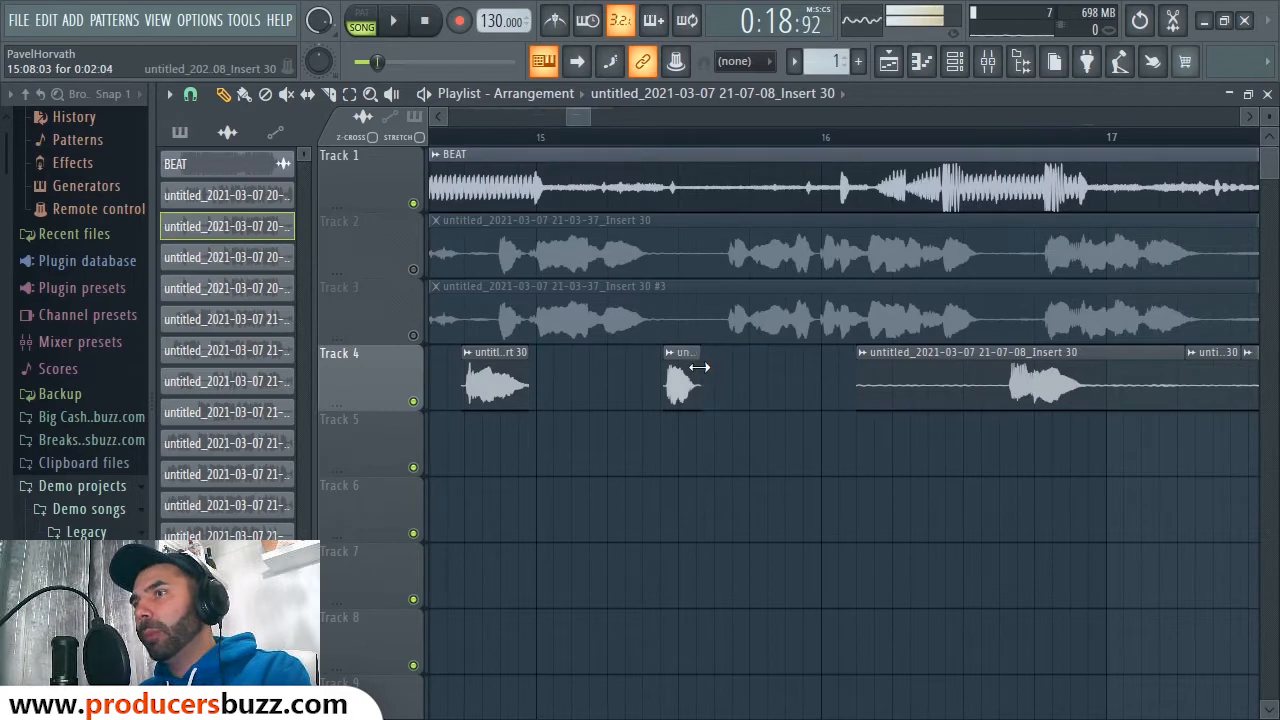
{"action": "left_click_drag", "start_coordinate": [858, 387], "coordinate": [1004, 408]}
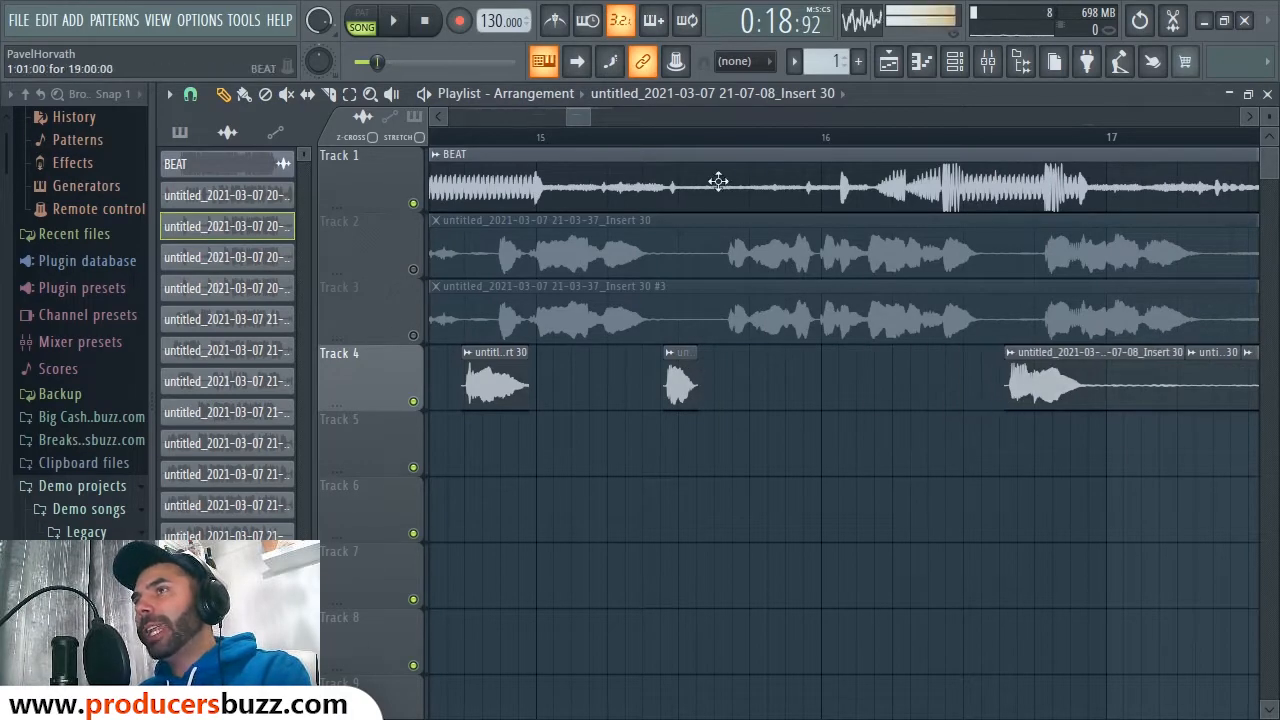
{"action": "left_click_drag", "start_coordinate": [585, 111], "coordinate": [614, 120]}
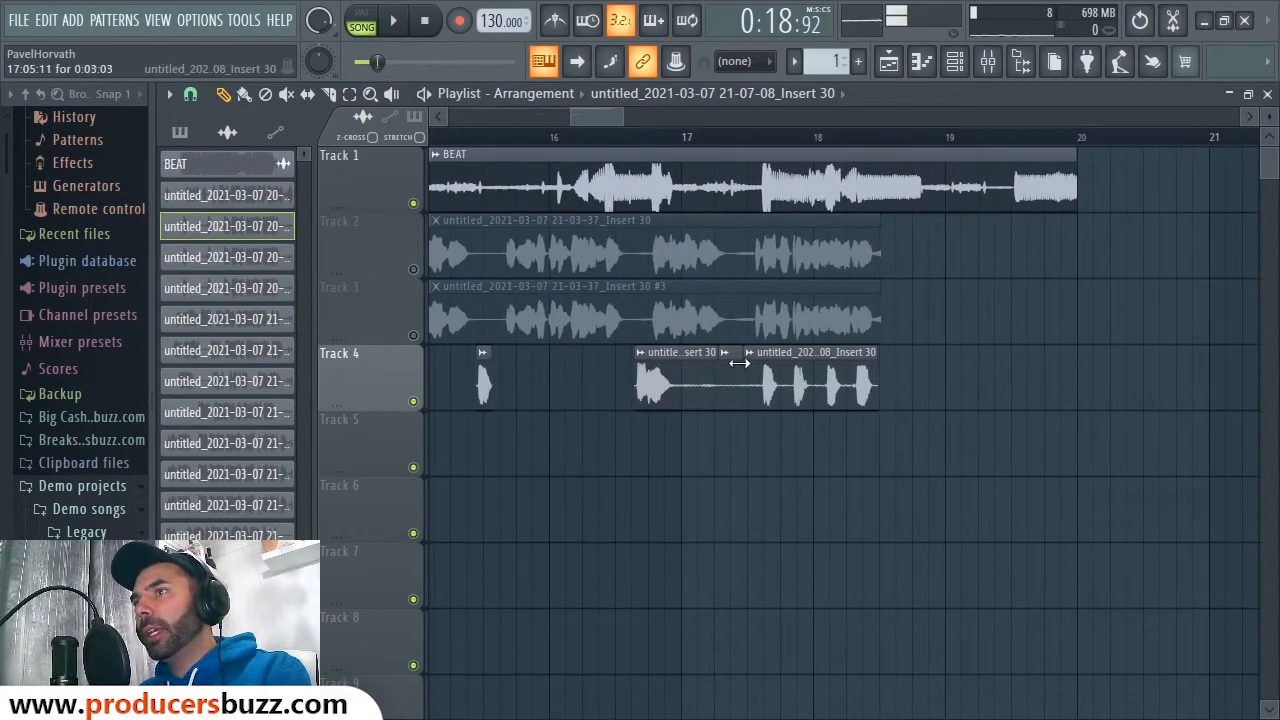
{"action": "left_click_drag", "start_coordinate": [738, 363], "coordinate": [715, 377]}
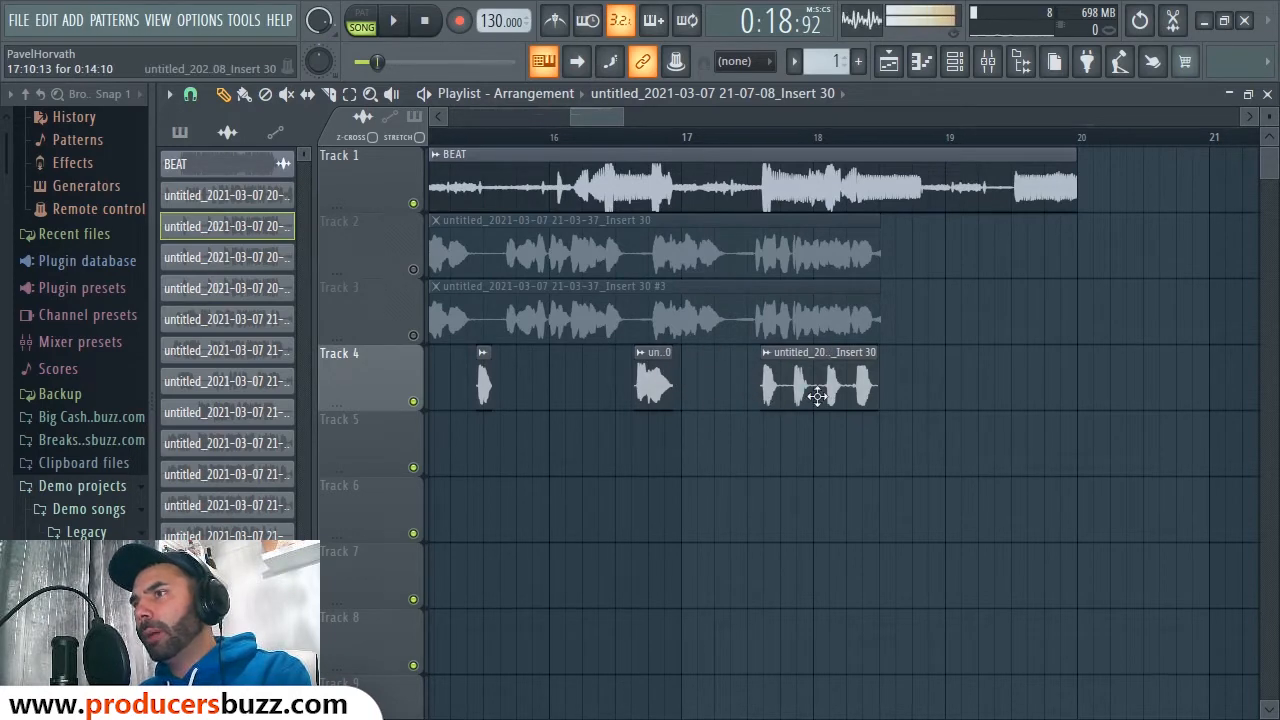
{"action": "mouse_move", "coordinate": [626, 114]}
{"action": "left_mouse_down"}
{"action": "mouse_move", "coordinate": [700, 116]}
{"action": "mouse_move", "coordinate": [650, 116]}
{"action": "left_mouse_up"}
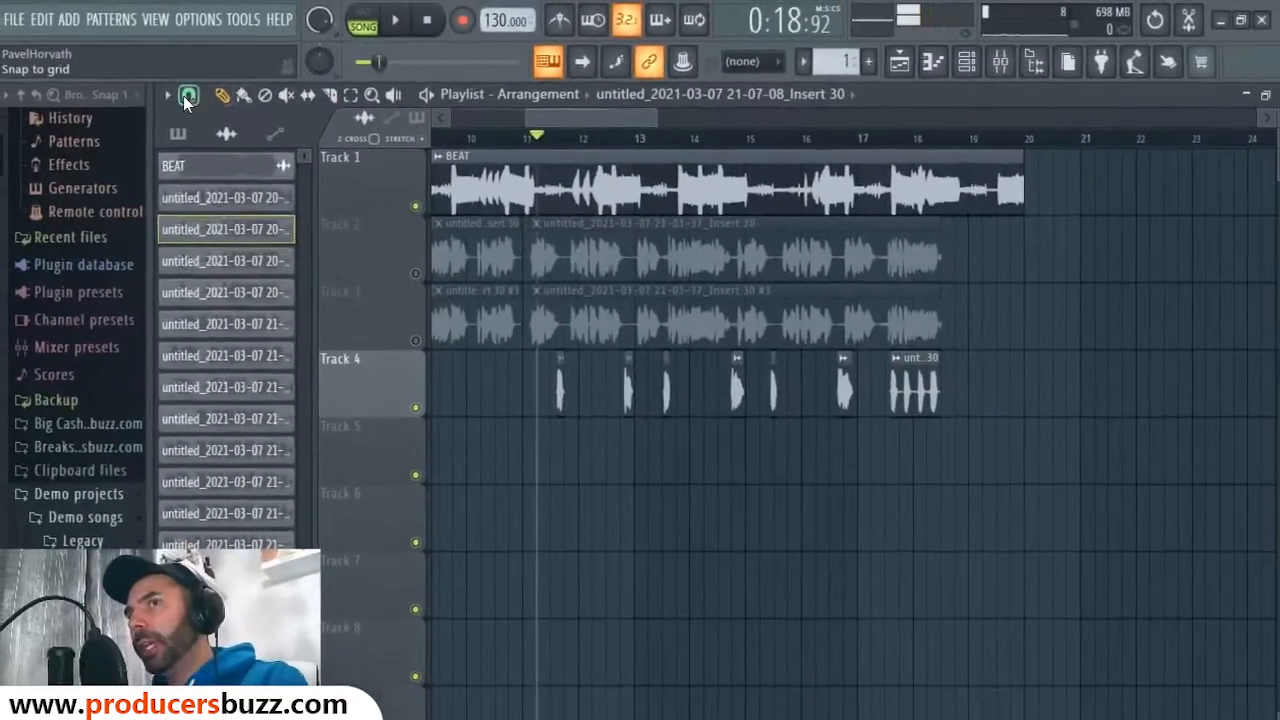
Step: Set the playlist snap back to Cell
{"action": "left_click", "coordinate": [190, 94]}
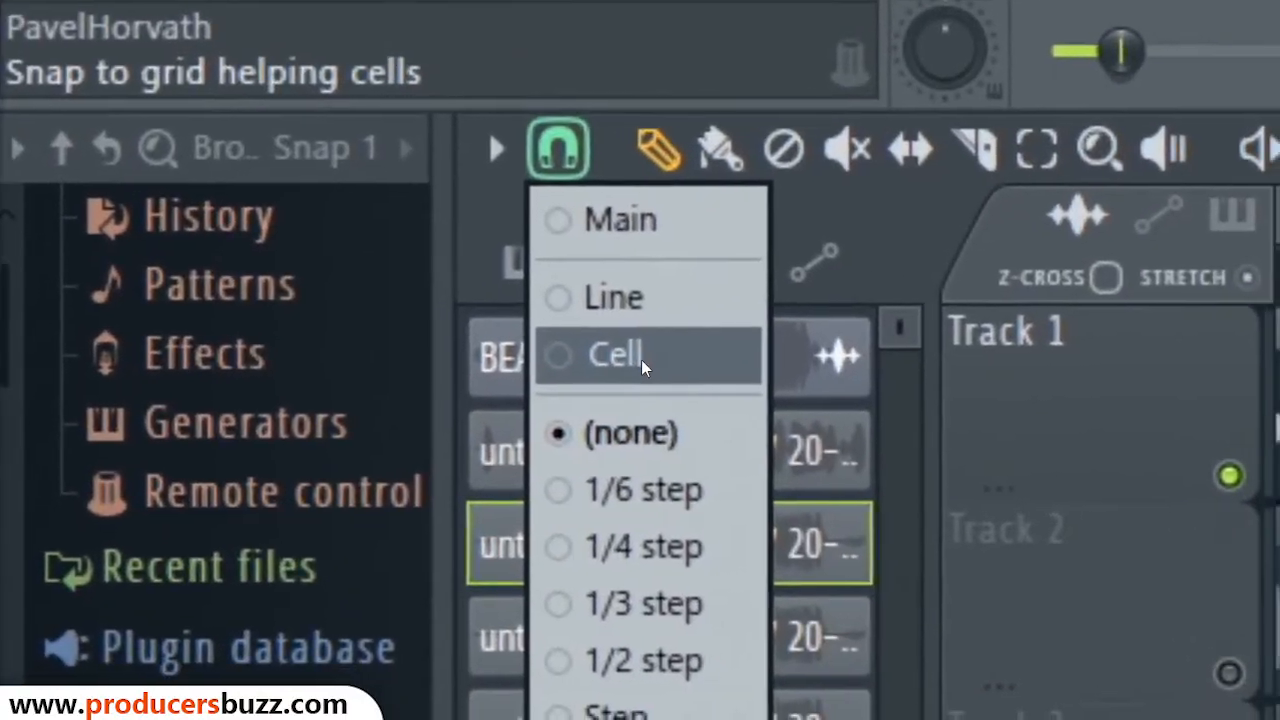
{"action": "left_click", "coordinate": [424, 327]}
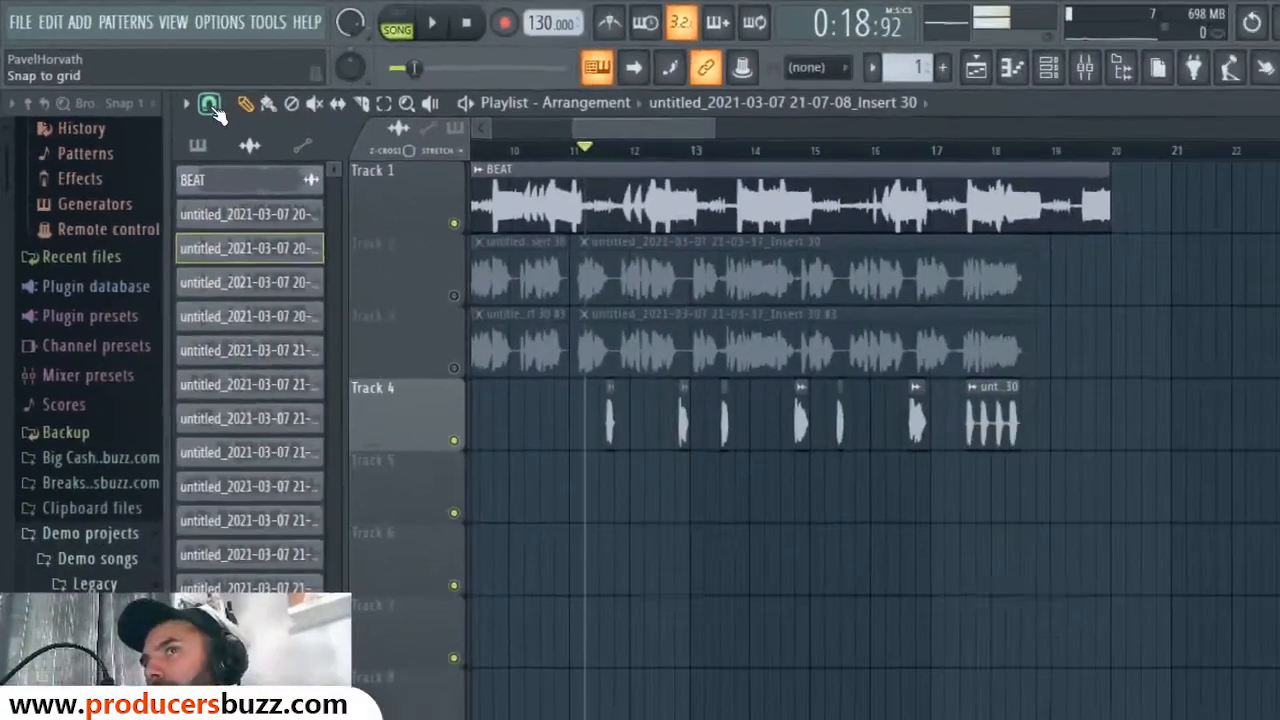
{"action": "left_click", "coordinate": [578, 276]}
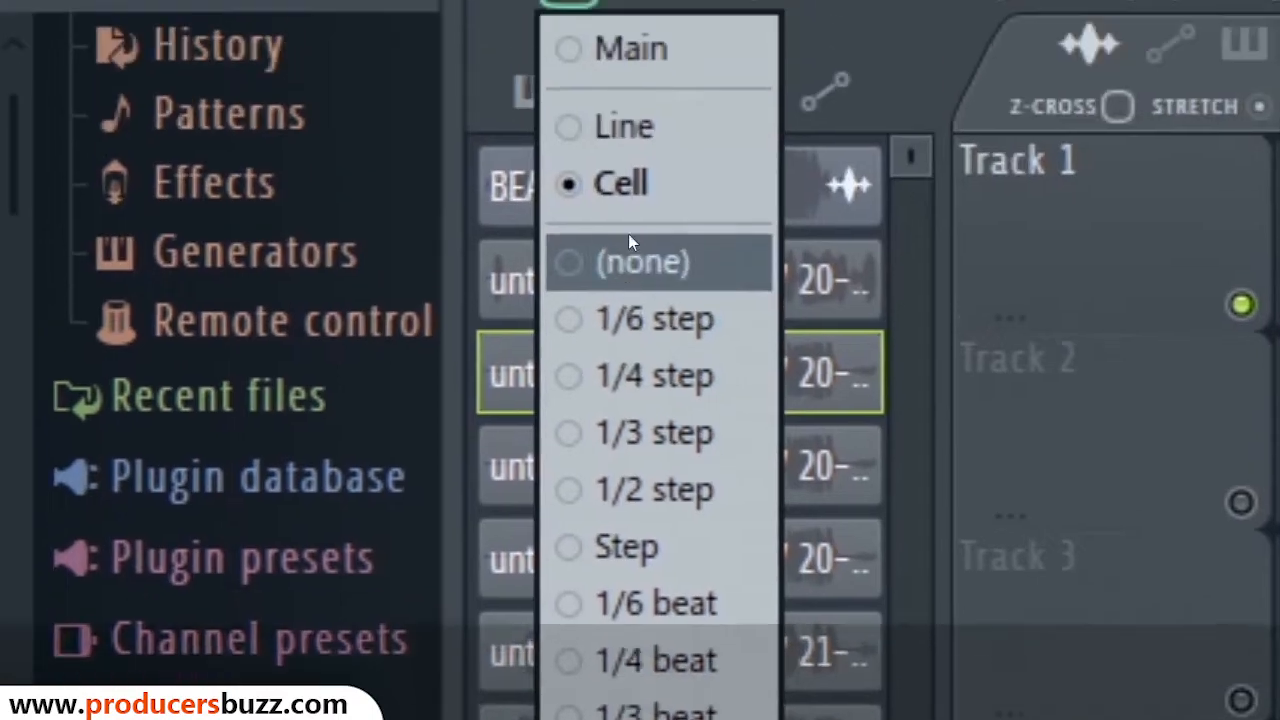
{"action": "left_click", "coordinate": [600, 63]}
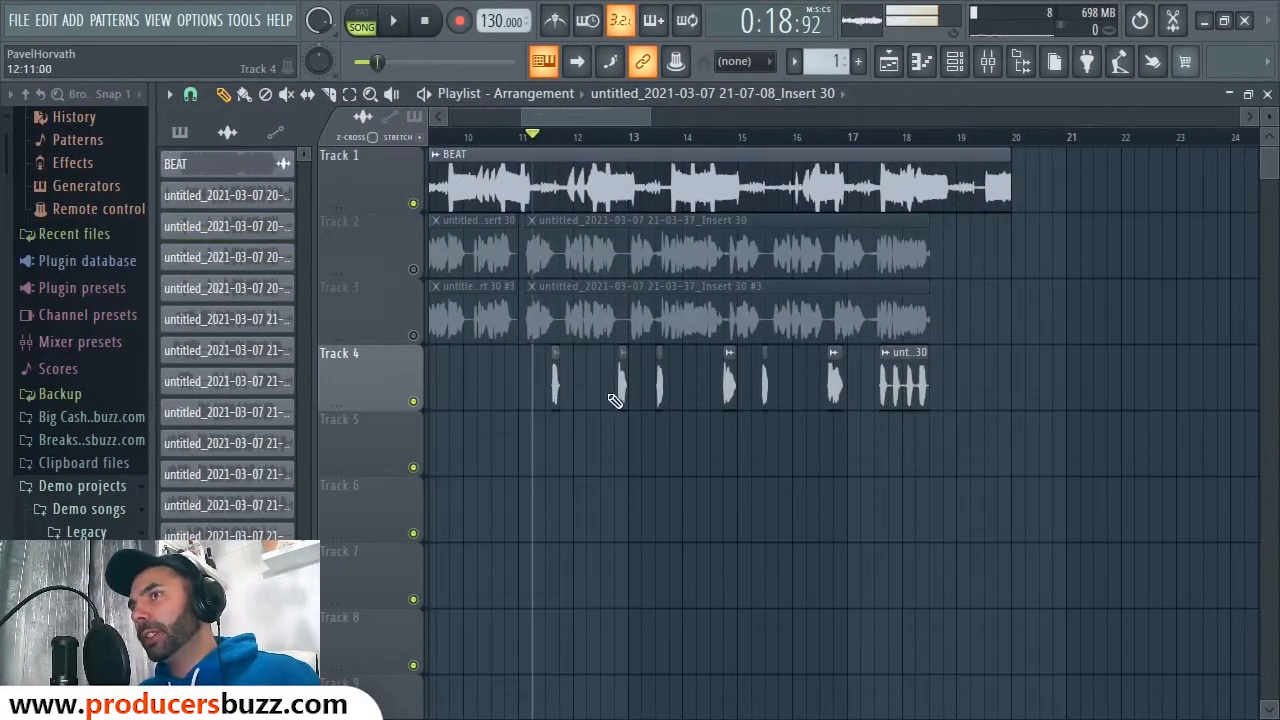
Step: Undo the recent Track 4 clip moves and unmute Tracks 2 and 3
{"action": "key", "text": "ctrl+z"}
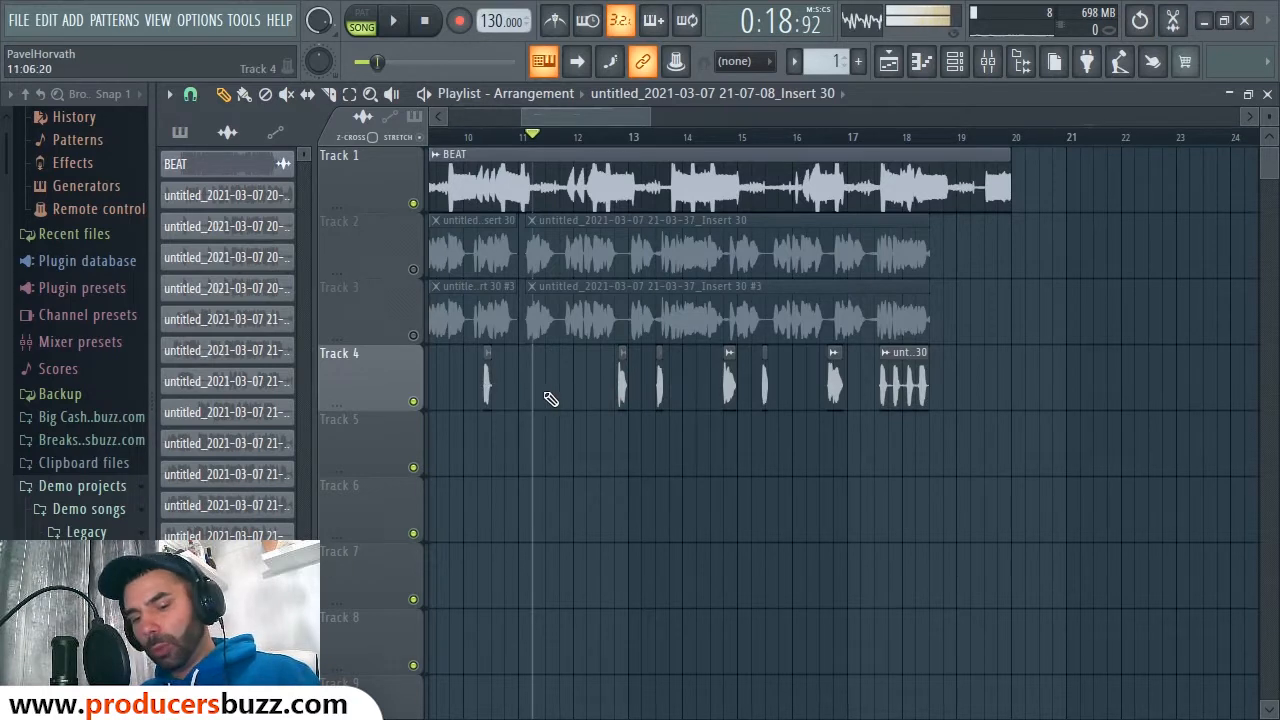
{"action": "key", "text": "ctrl+z"}
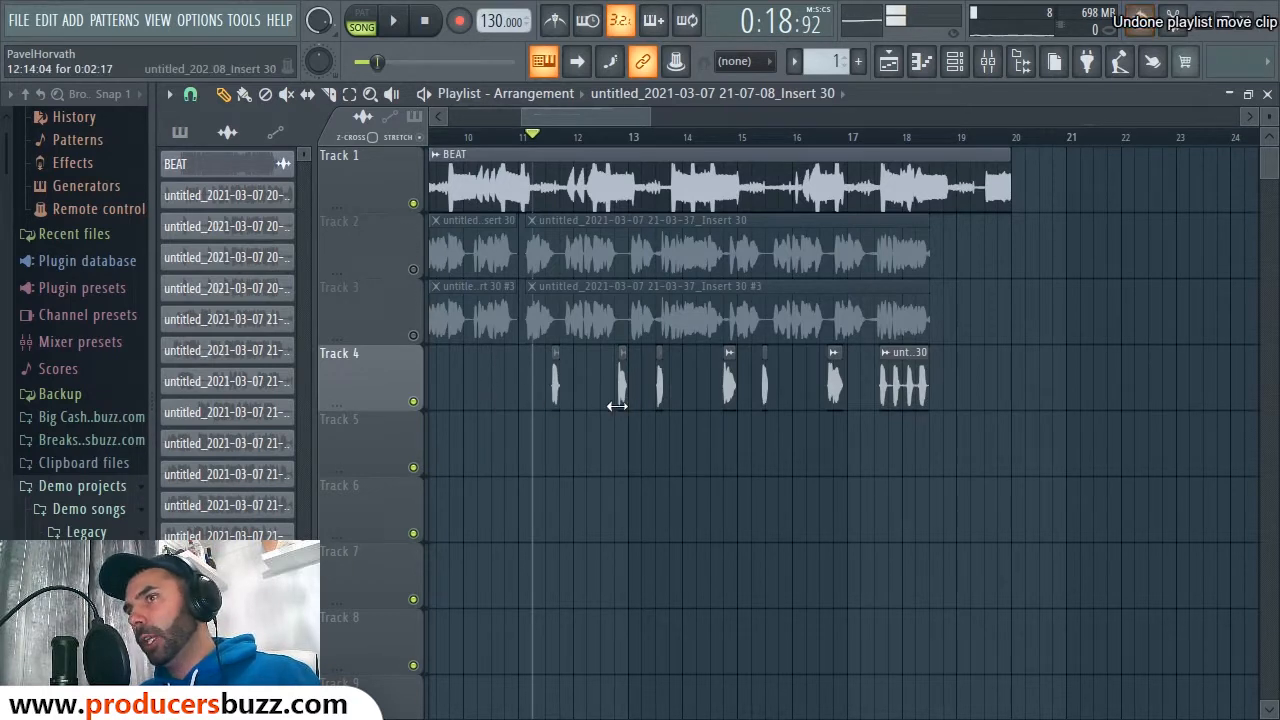
{"action": "right_click", "coordinate": [760, 320]}
{"action": "key", "text": "ctrl+z"}
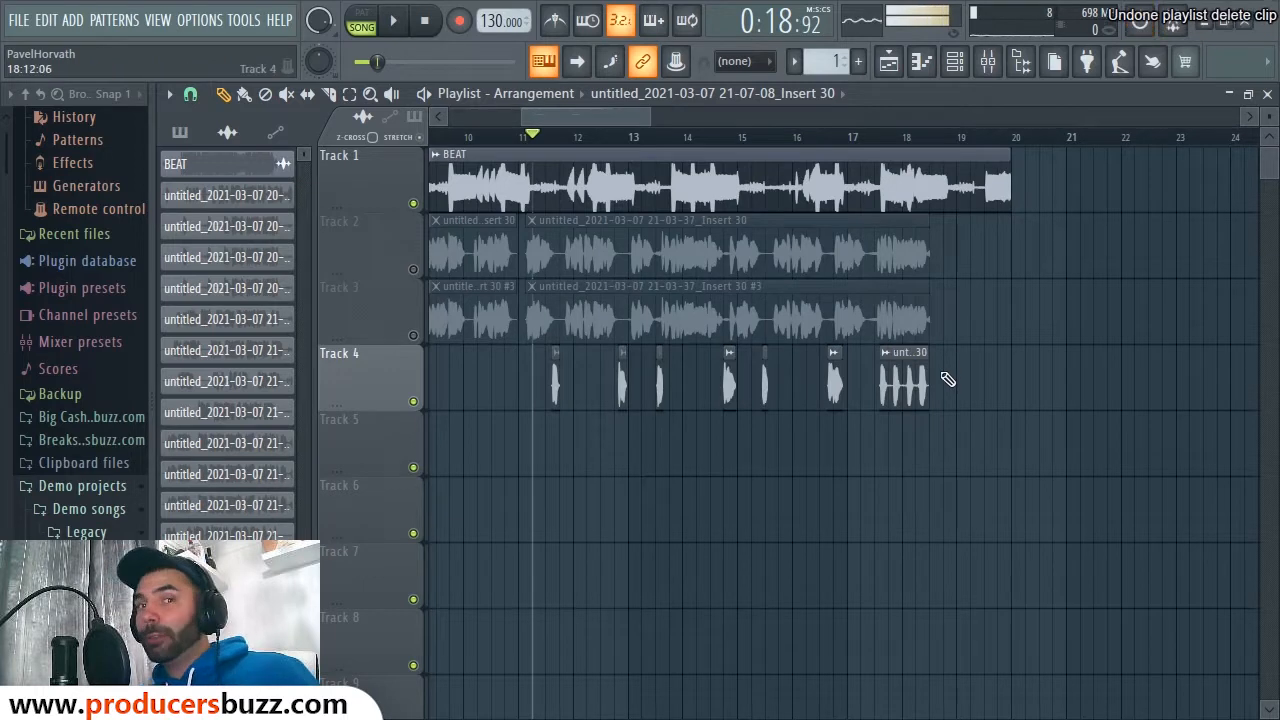
{"action": "left_click", "coordinate": [413, 269]}
{"action": "left_click", "coordinate": [413, 335]}
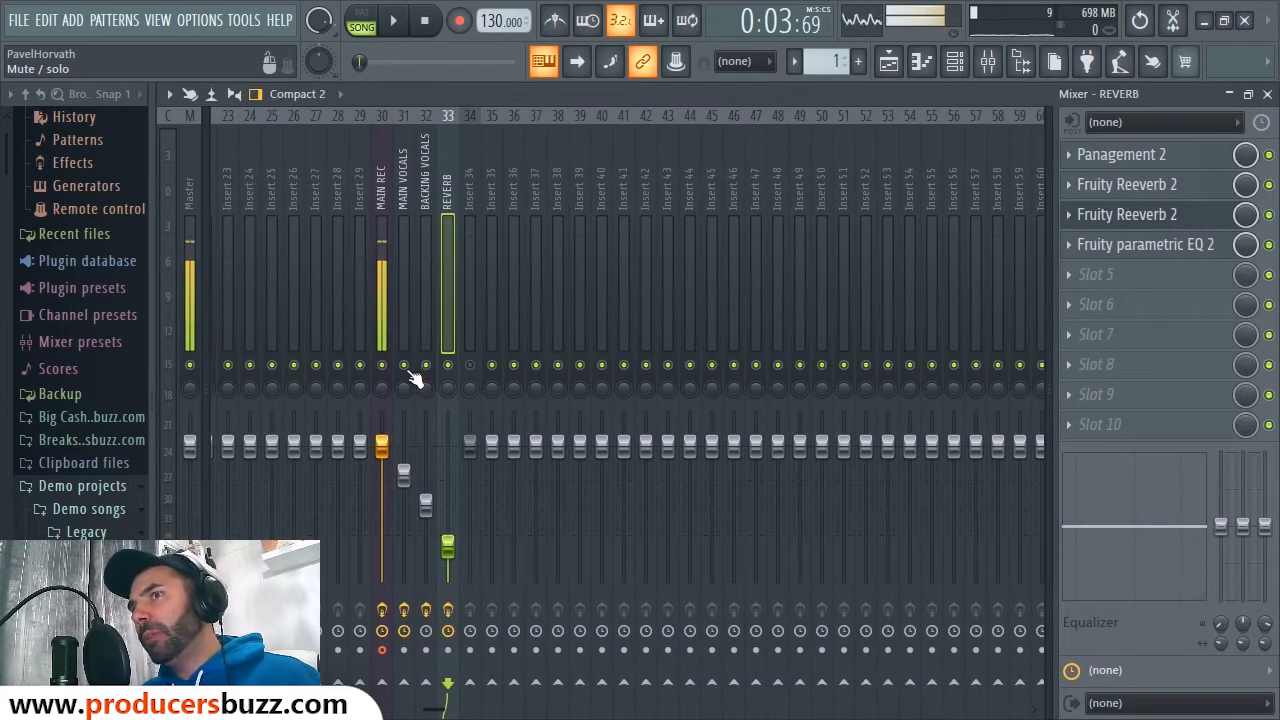
Step: Play from a later point, open Panagement 2 on the REVERB insert, then switch to Firefox
{"action": "left_click", "coordinate": [1267, 93]}
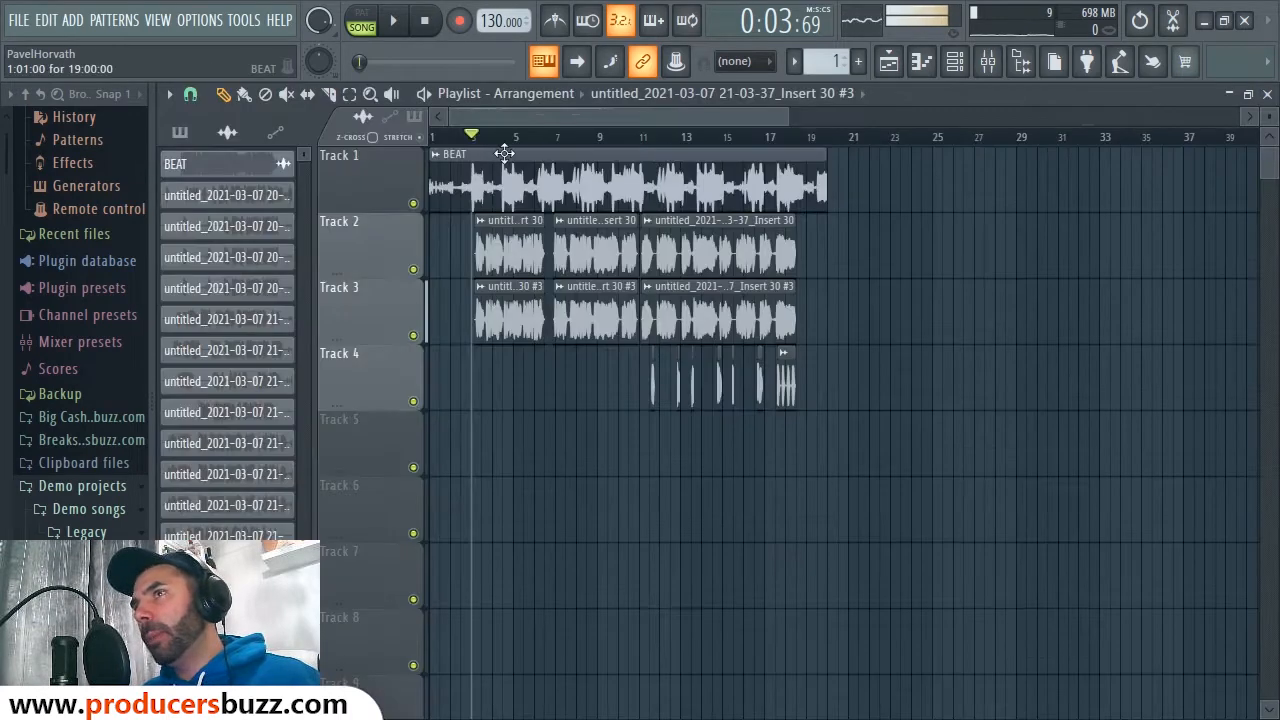
{"action": "left_click", "coordinate": [645, 147]}
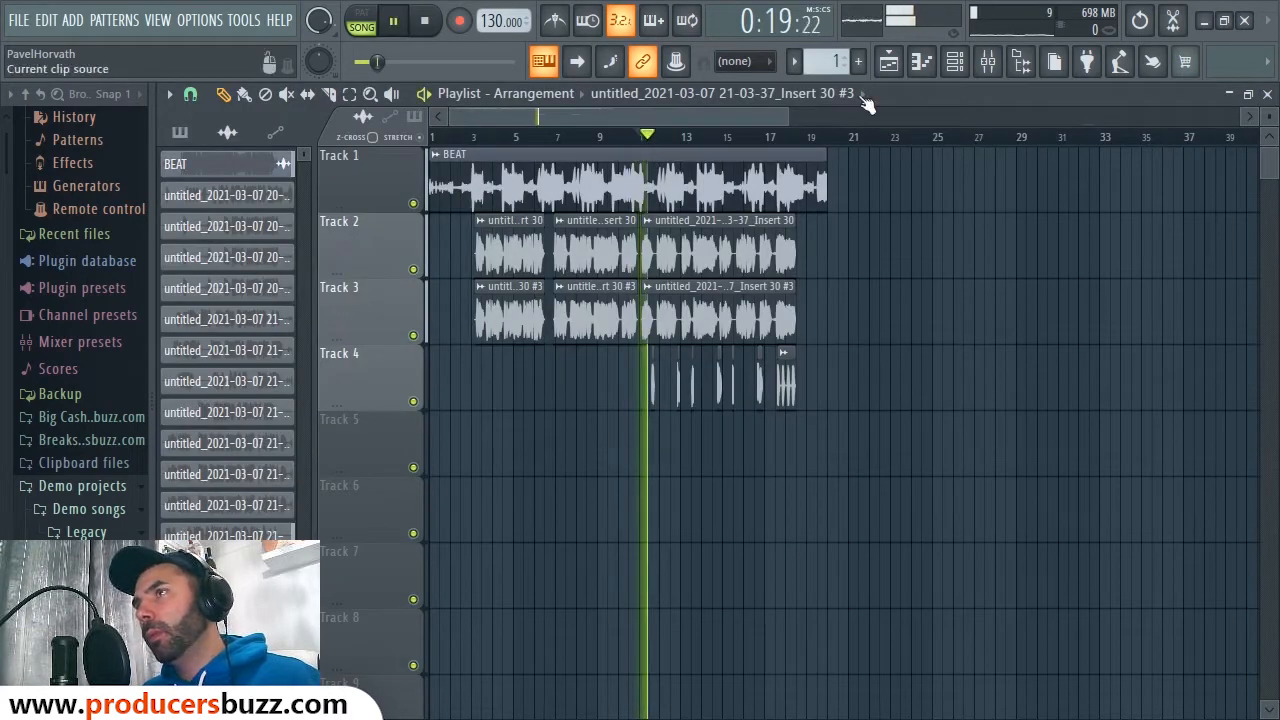
{"action": "left_click", "coordinate": [987, 61]}
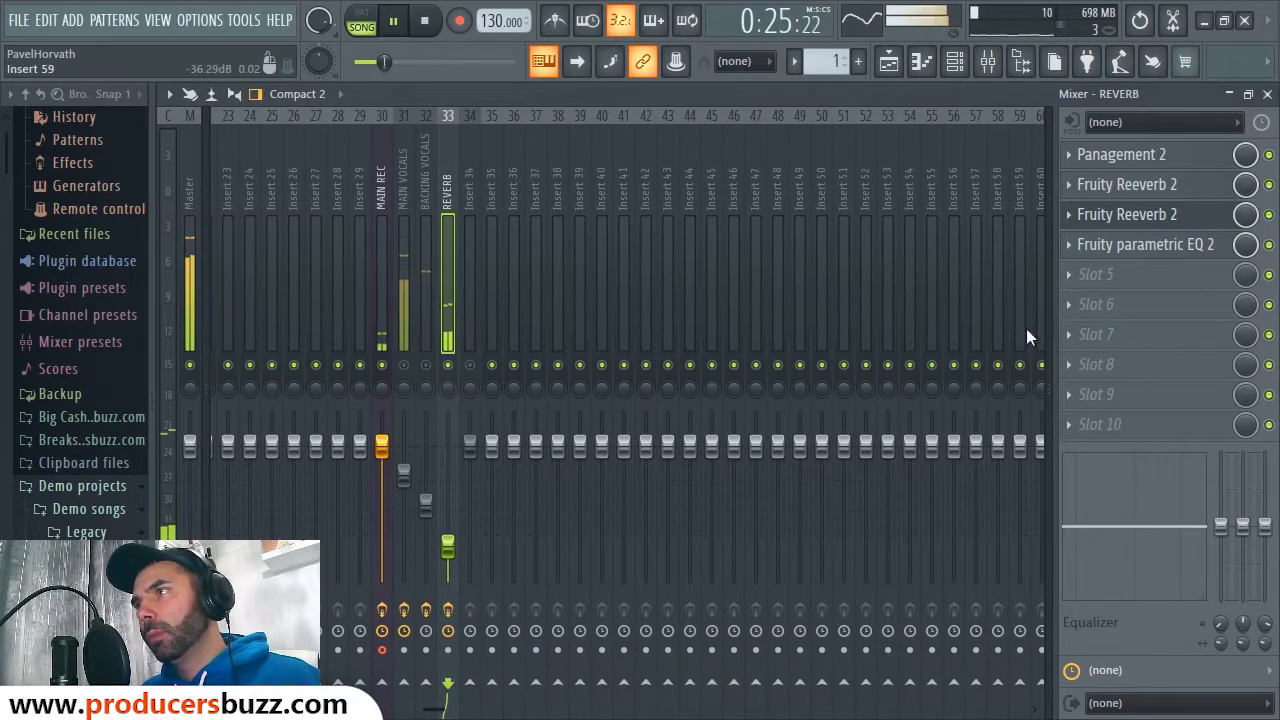
{"action": "key", "text": "space"}
{"action": "left_click", "coordinate": [1140, 156]}
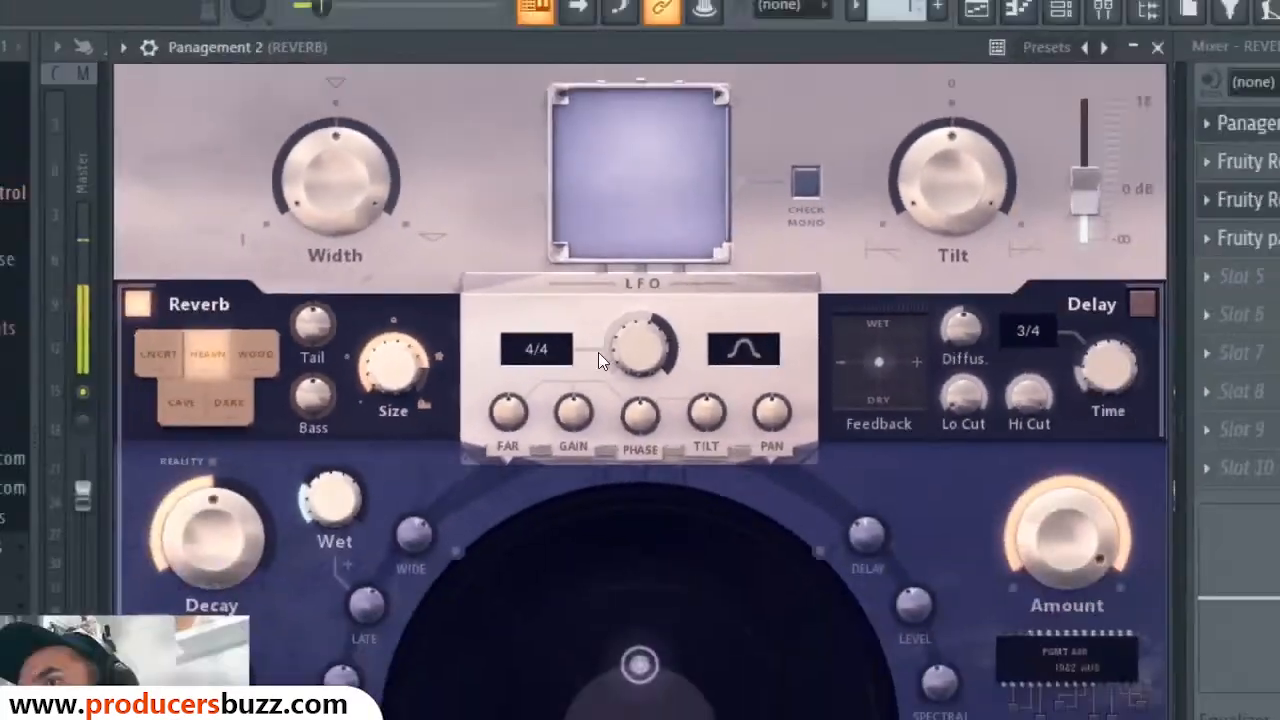
{"action": "key", "text": "alt+Tab"}
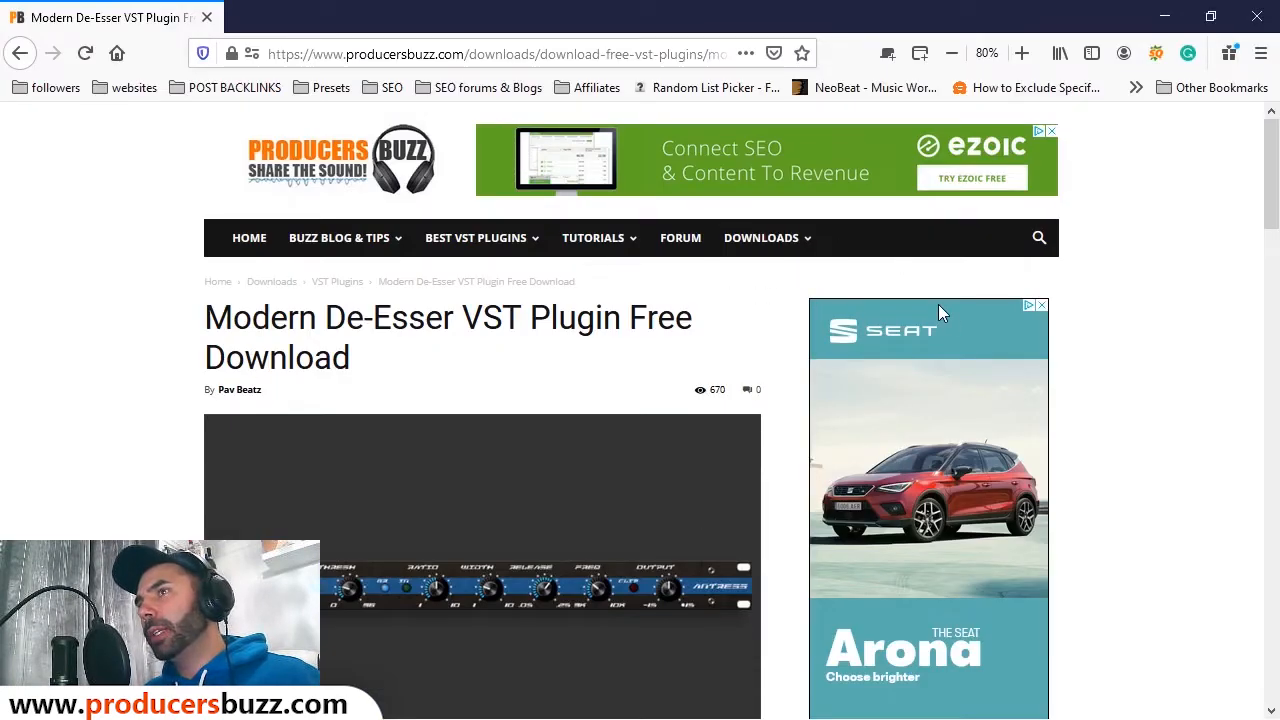
Step: Search producersbuzz.com for 'pan' and open the Panagement 2 article
{"action": "left_click", "coordinate": [1039, 237]}
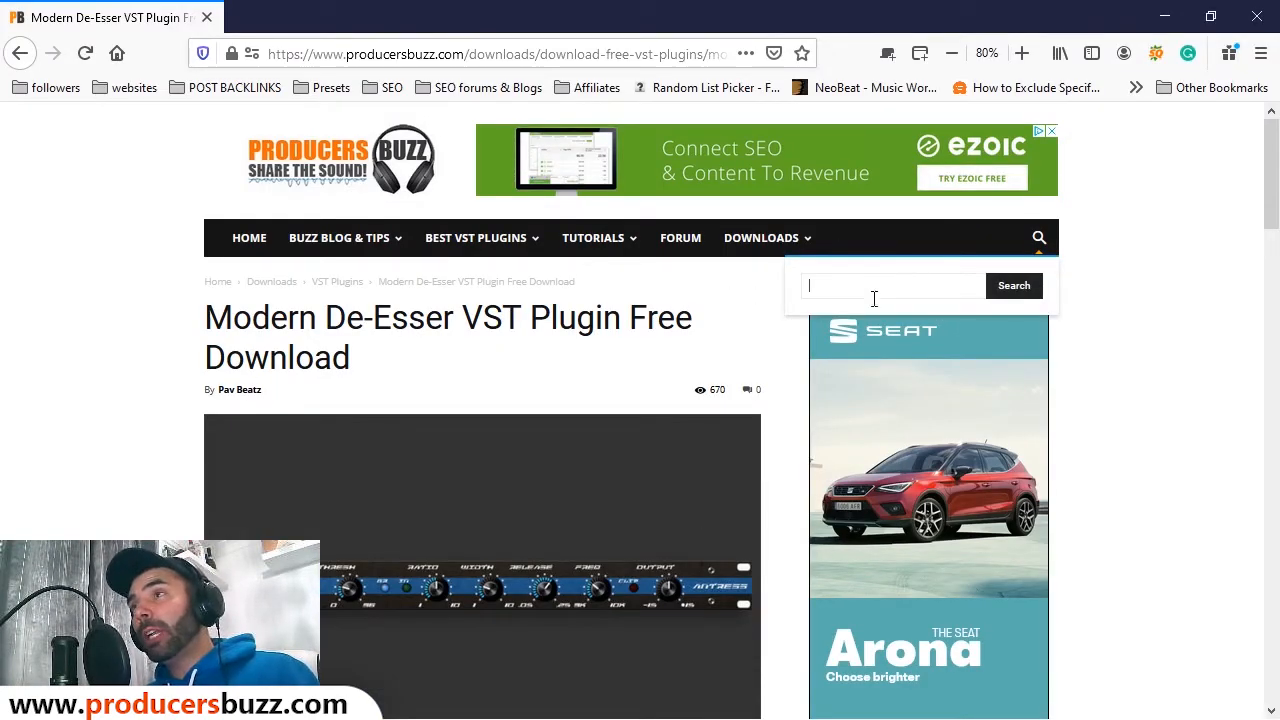
{"action": "type", "text": "pan"}
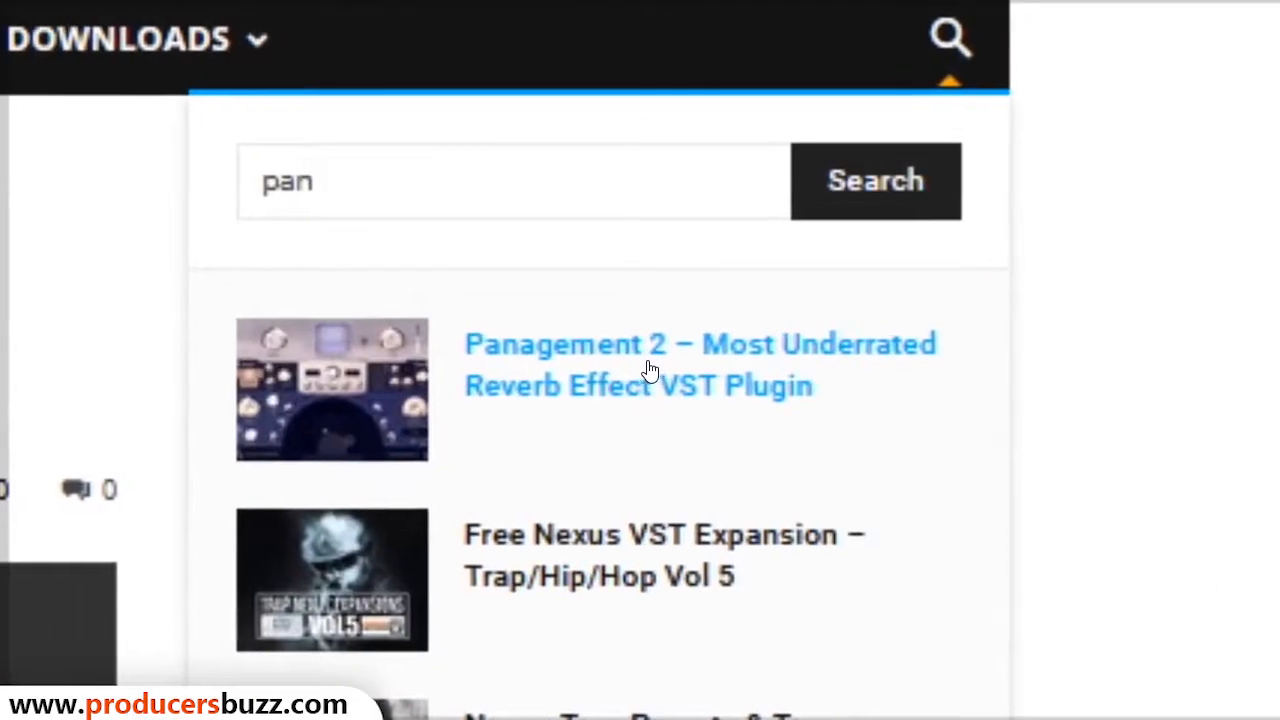
{"action": "left_click", "coordinate": [645, 370]}
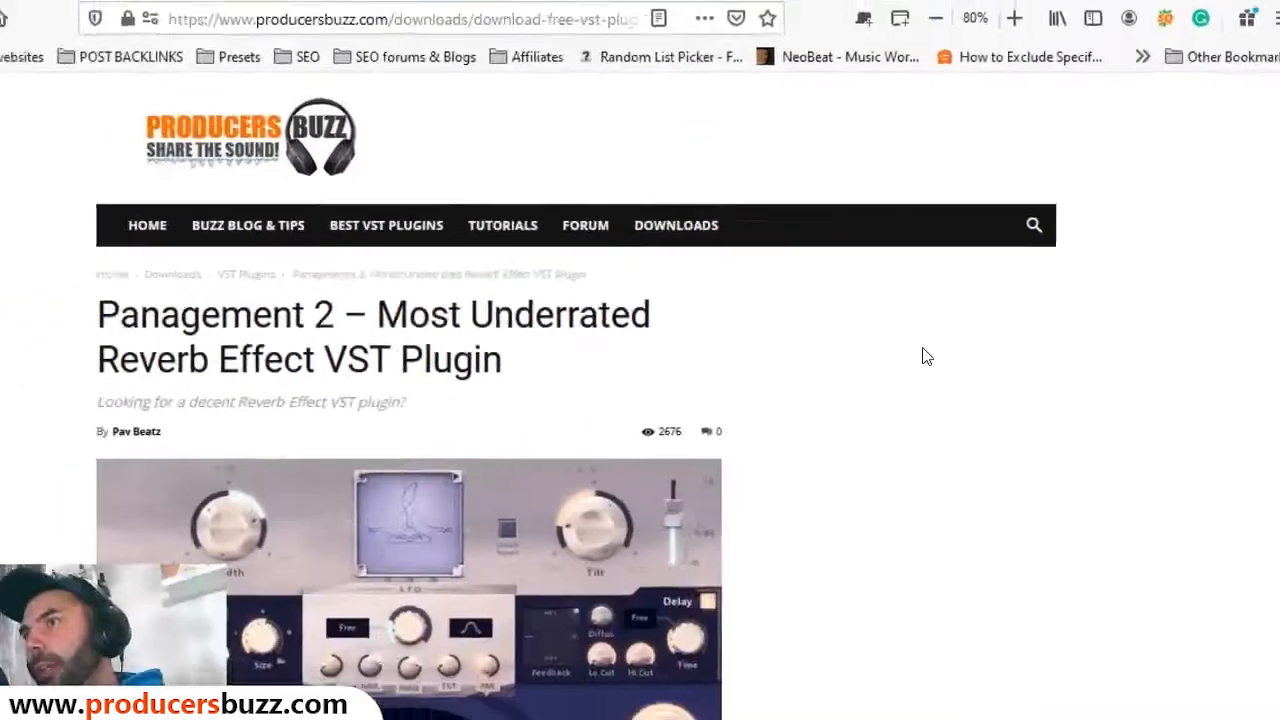
Step: Scroll through the Panagement 2 article, then minimize Firefox to return to FL Studio
{"action": "scroll", "coordinate": [703, 365], "scroll_direction": "down", "scroll_amount": 5}
{"action": "scroll", "coordinate": [704, 362], "scroll_direction": "down", "scroll_amount": 5}
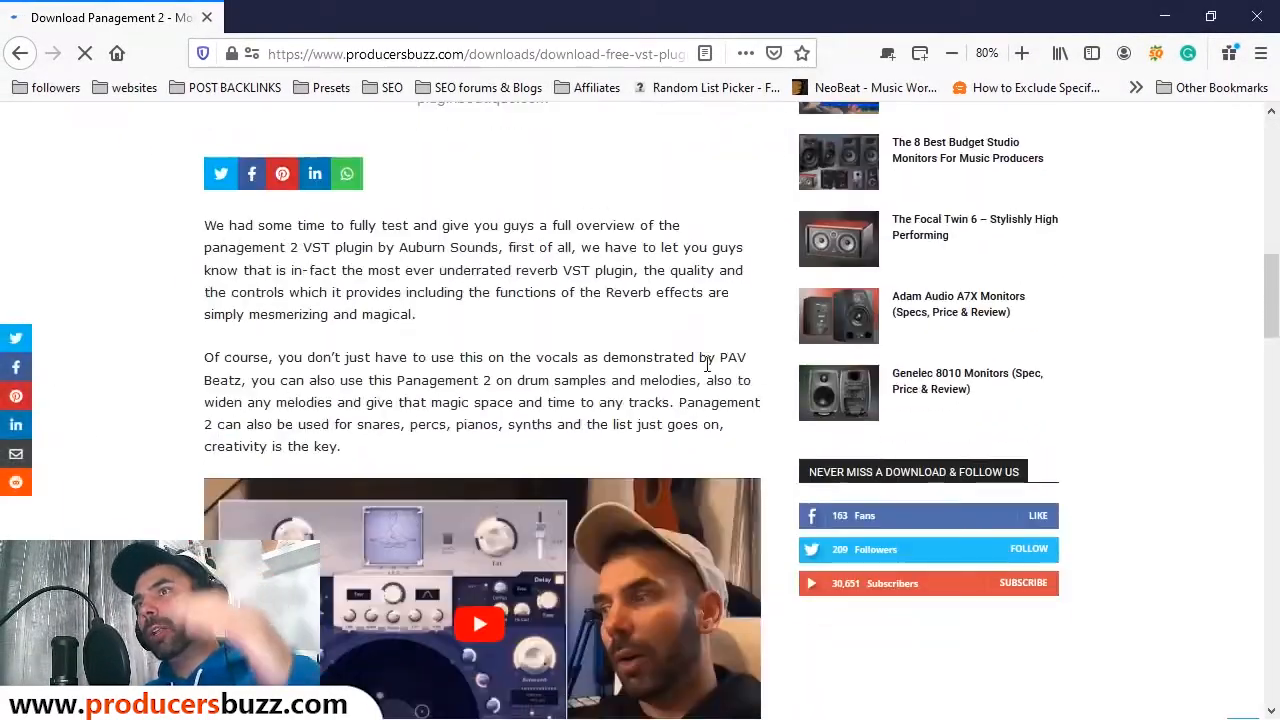
{"action": "scroll", "coordinate": [765, 368], "scroll_direction": "up", "scroll_amount": 6}
{"action": "scroll", "coordinate": [780, 369], "scroll_direction": "down", "scroll_amount": 4}
{"action": "scroll", "coordinate": [803, 367], "scroll_direction": "up", "scroll_amount": 4}
{"action": "scroll", "coordinate": [785, 373], "scroll_direction": "down", "scroll_amount": 3}
{"action": "scroll", "coordinate": [780, 373], "scroll_direction": "down", "scroll_amount": 5}
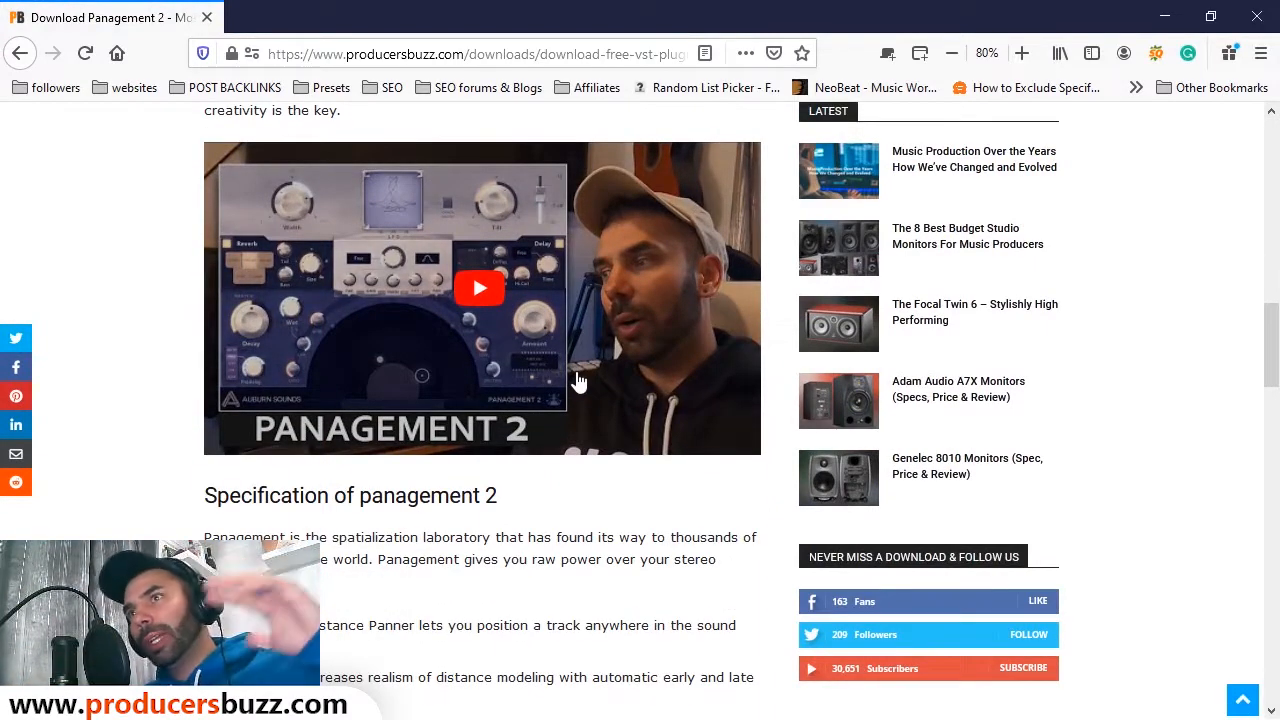
{"action": "scroll", "coordinate": [577, 381], "scroll_direction": "up", "scroll_amount": 2}
{"action": "left_click", "coordinate": [1165, 16]}
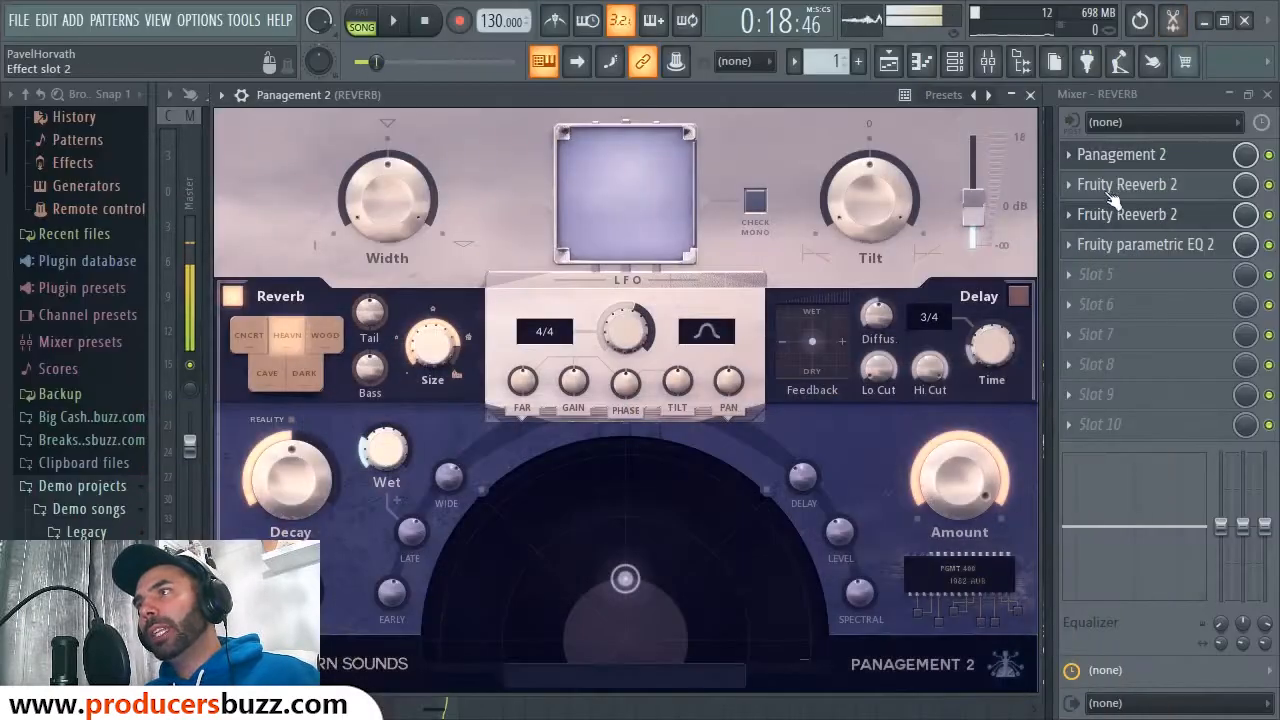
Step: Raise the REVERB track's fader and recheck its Panagement 2 plugin
{"action": "left_click", "coordinate": [1030, 95]}
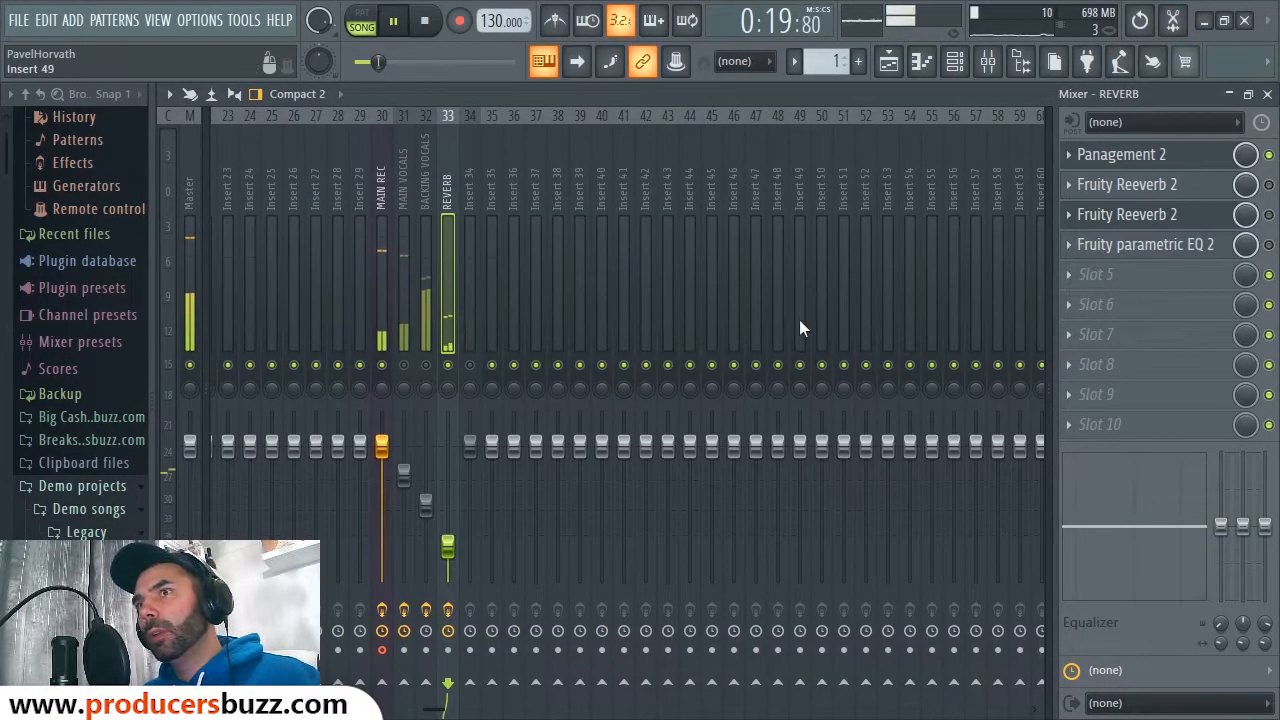
{"action": "left_click_drag", "start_coordinate": [452, 545], "coordinate": [455, 456]}
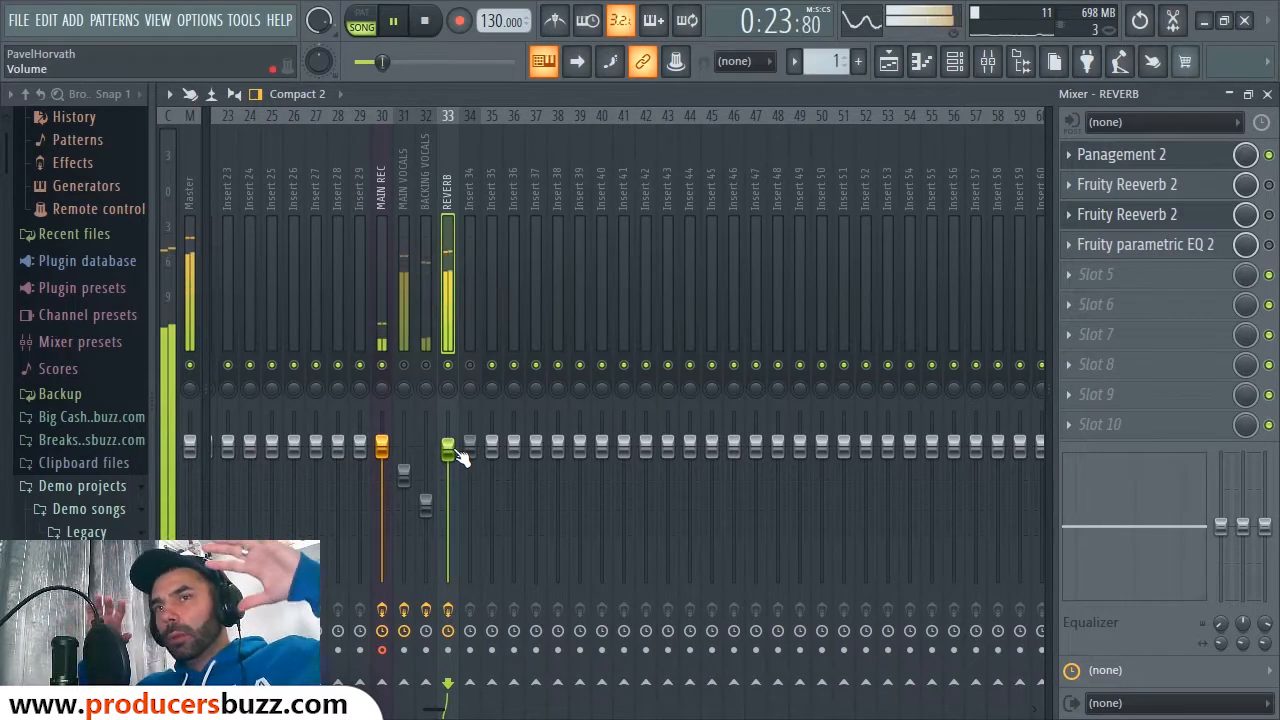
{"action": "key", "text": "space"}
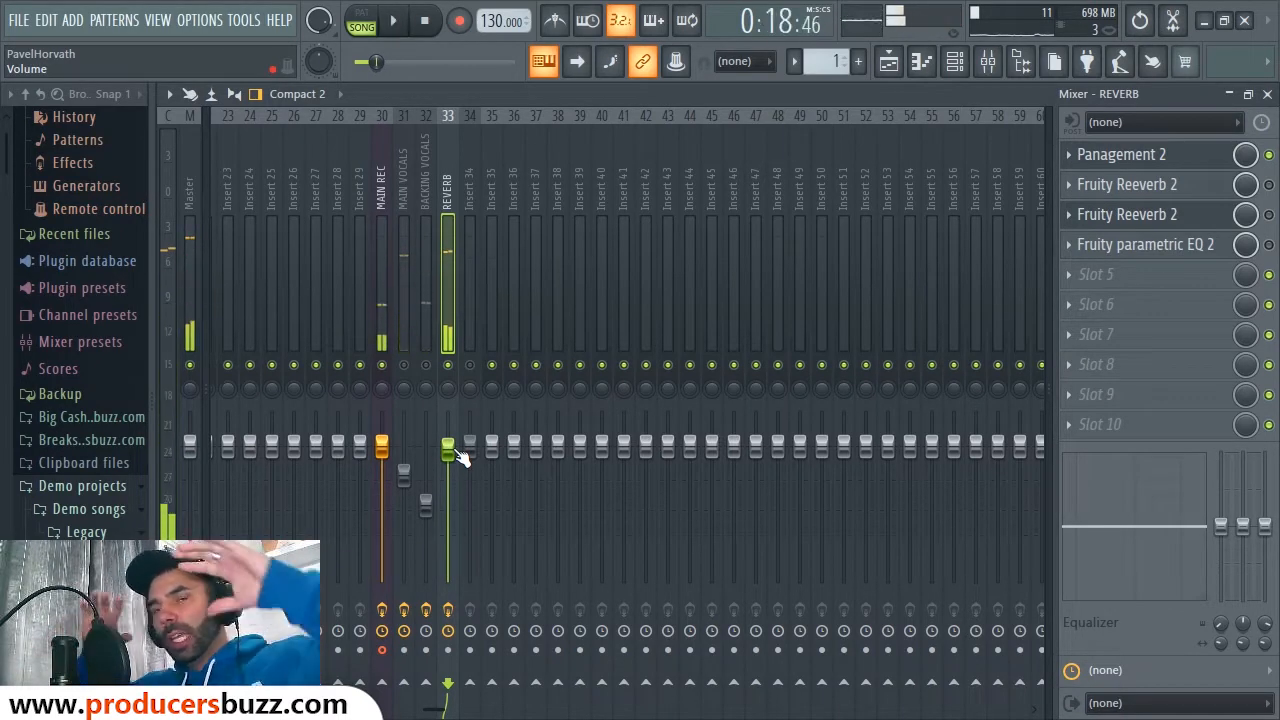
{"action": "left_click", "coordinate": [1098, 156]}
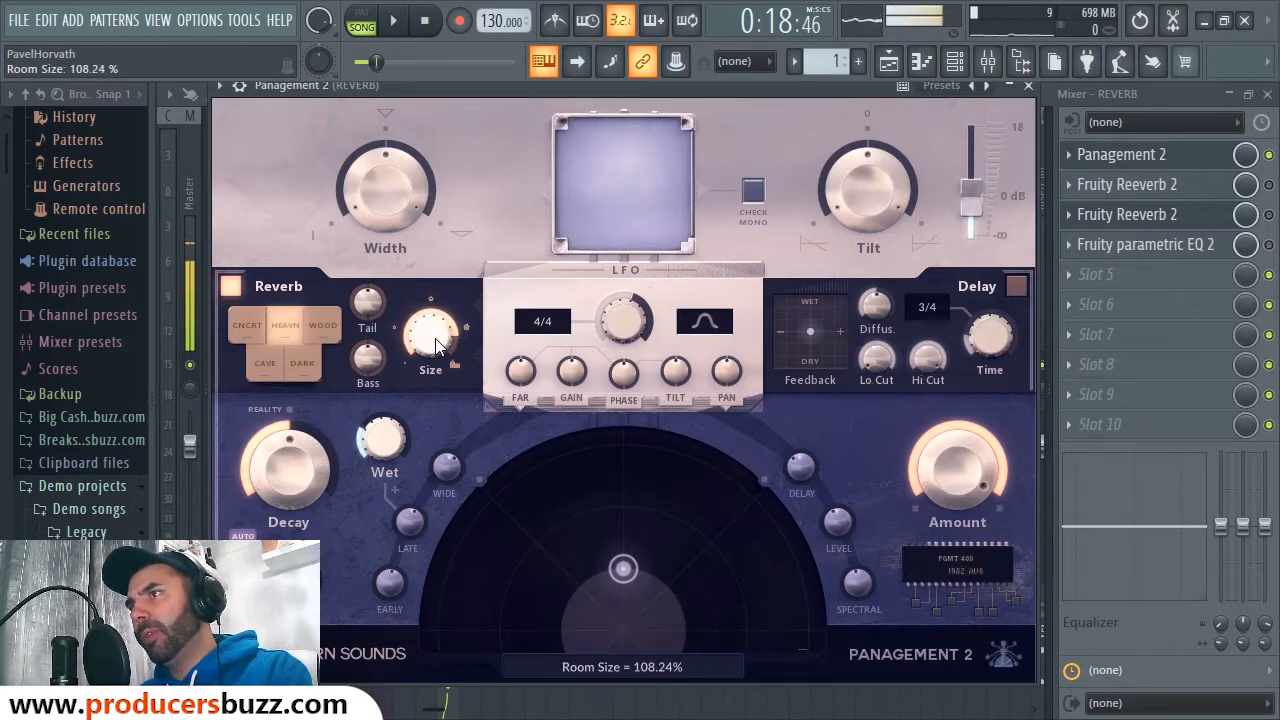
{"action": "left_click", "coordinate": [1025, 87]}
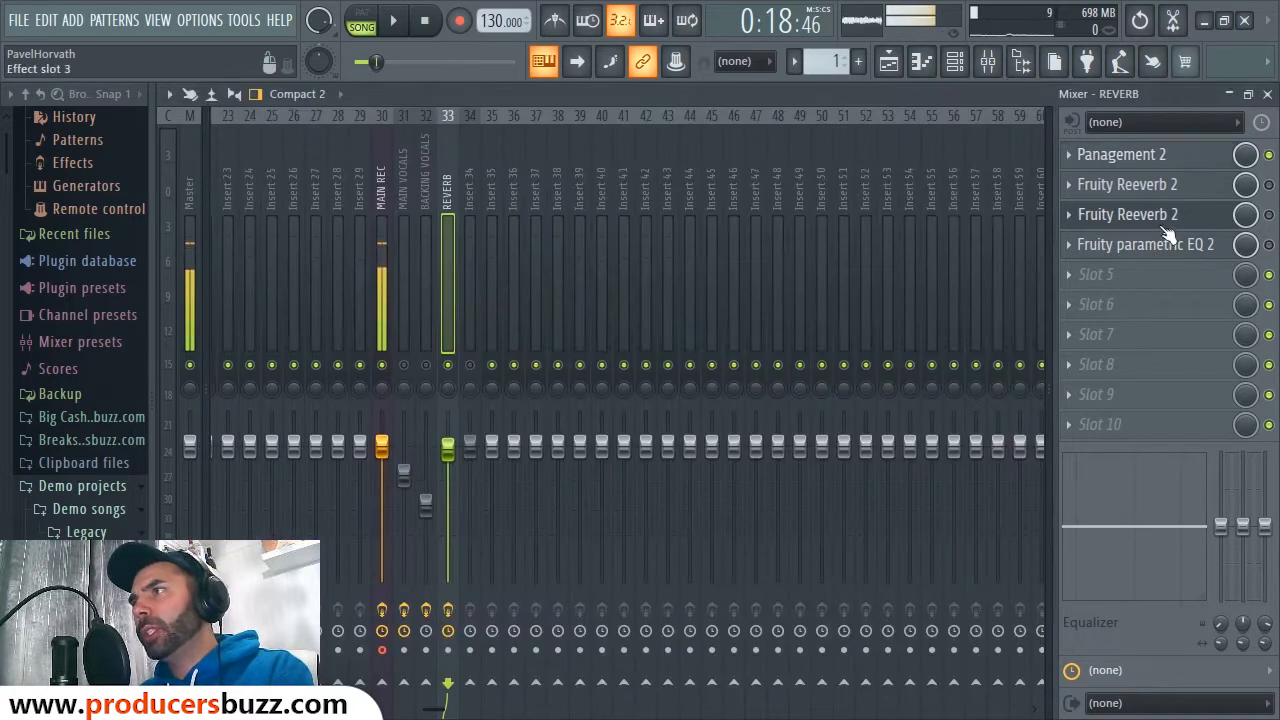
Step: Inspect the settings of both Fruity Reeverb 2 plugins on the REVERB track
{"action": "left_click", "coordinate": [1168, 188]}
{"action": "left_click", "coordinate": [1145, 188]}
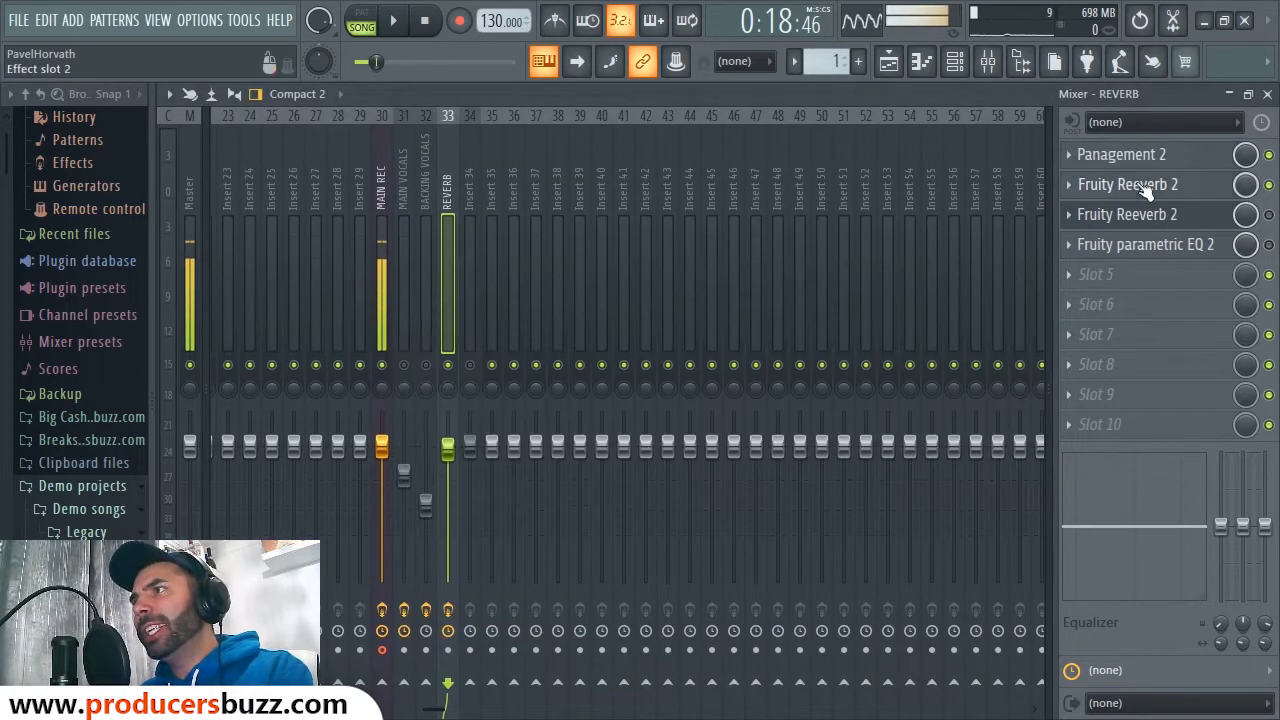
{"action": "left_click", "coordinate": [1157, 188]}
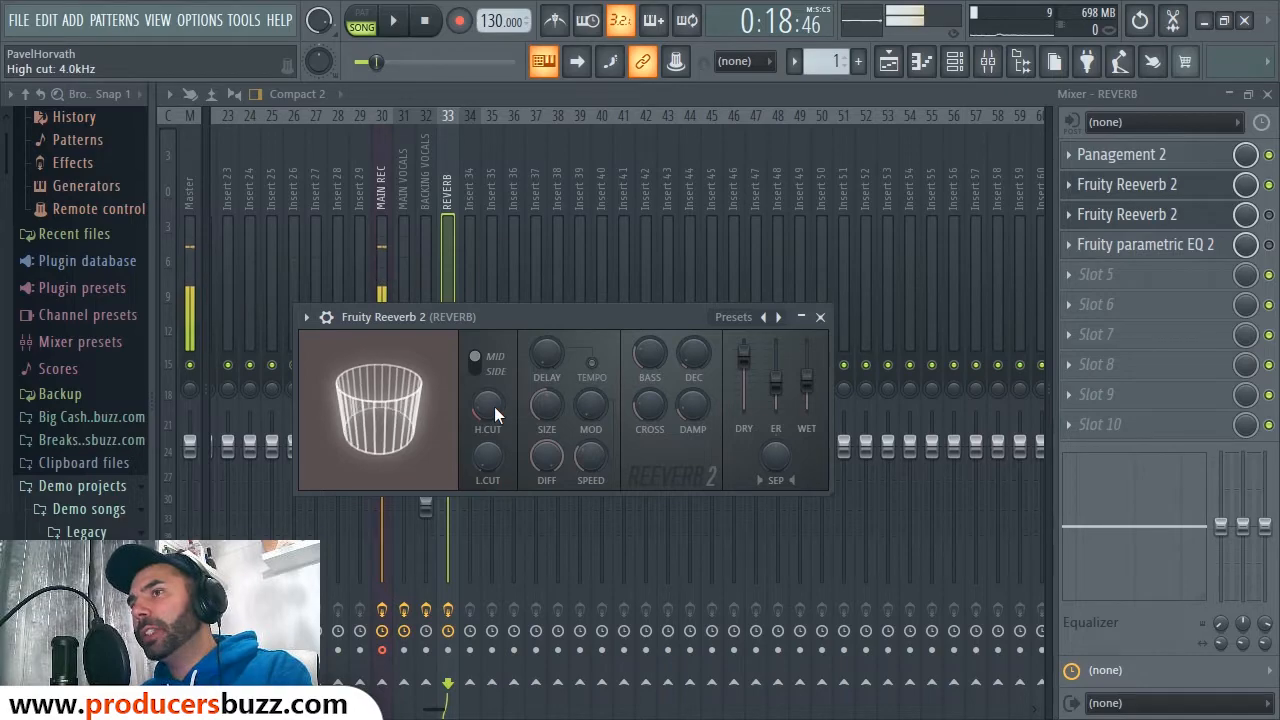
{"action": "left_click", "coordinate": [820, 316]}
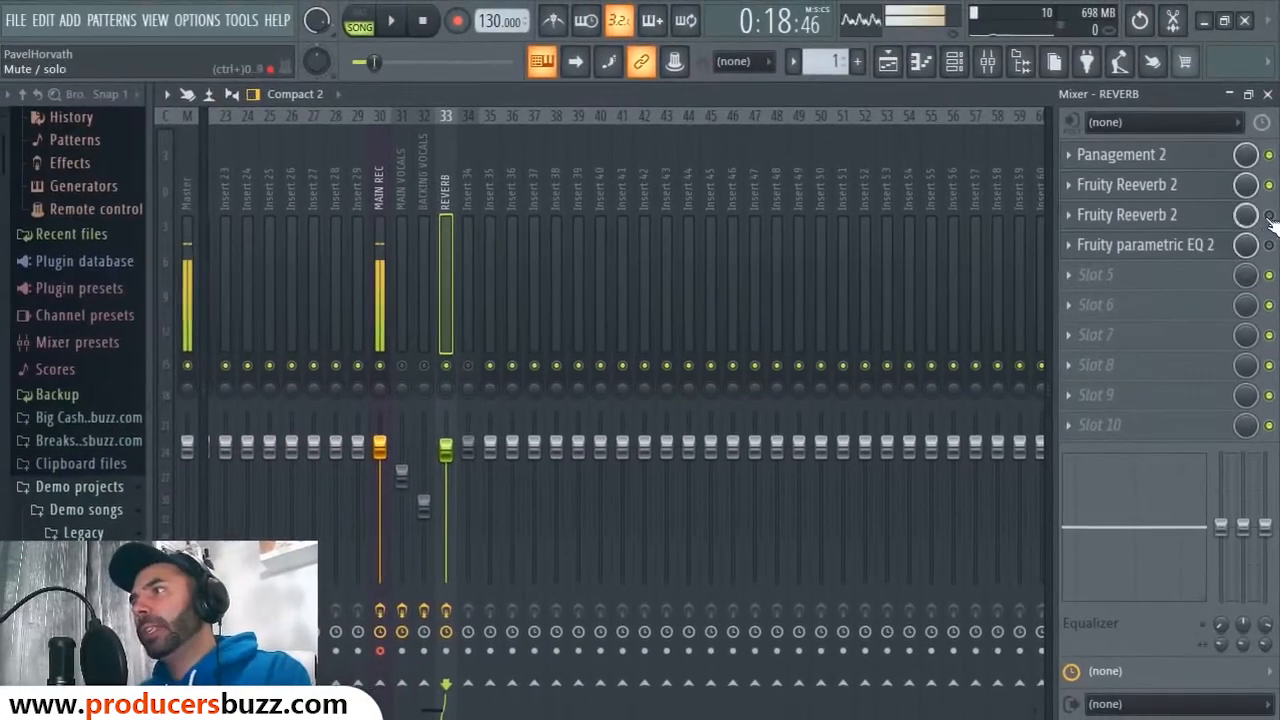
{"action": "left_click", "coordinate": [1152, 216]}
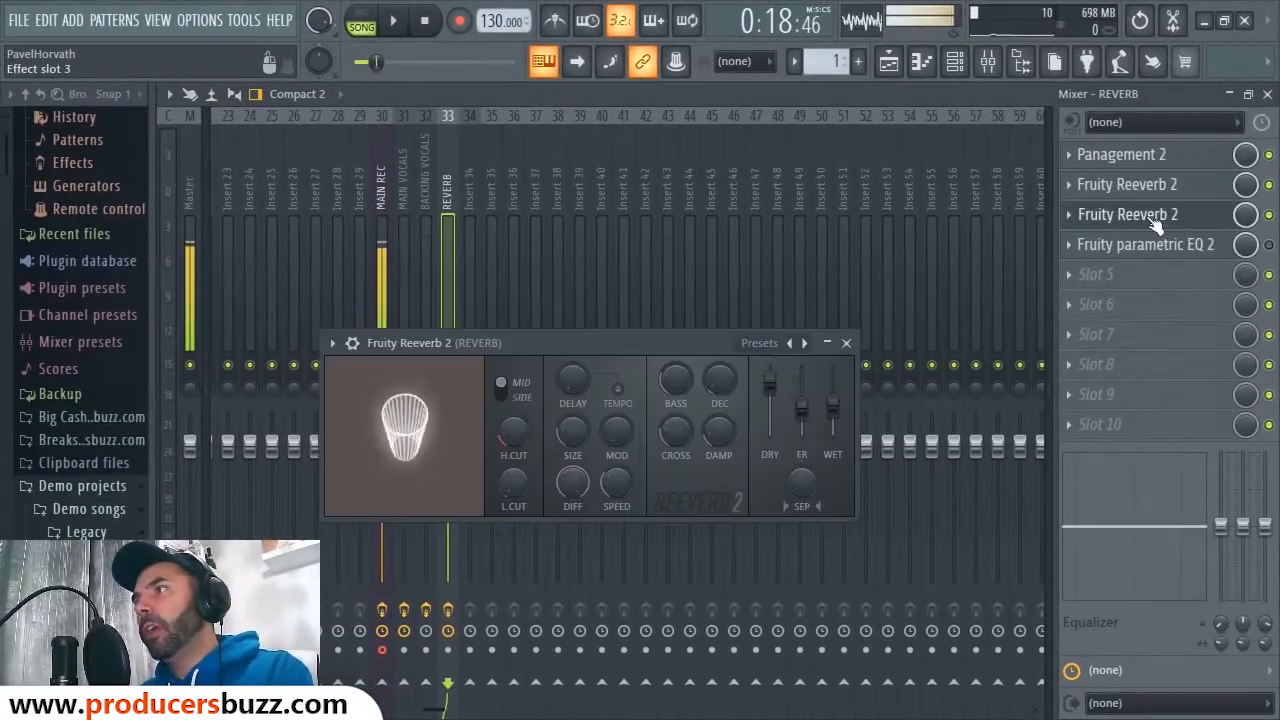
{"action": "left_click", "coordinate": [1152, 216]}
{"action": "left_click", "coordinate": [1152, 216]}
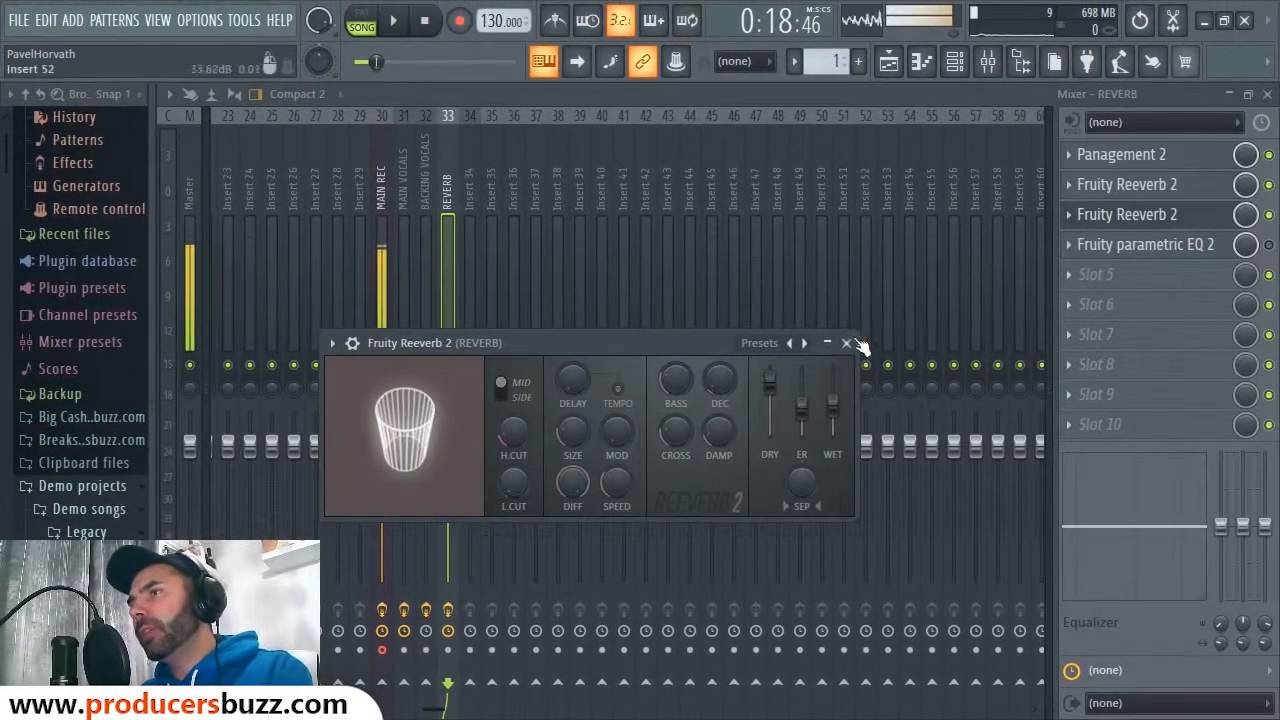
{"action": "left_click", "coordinate": [847, 343]}
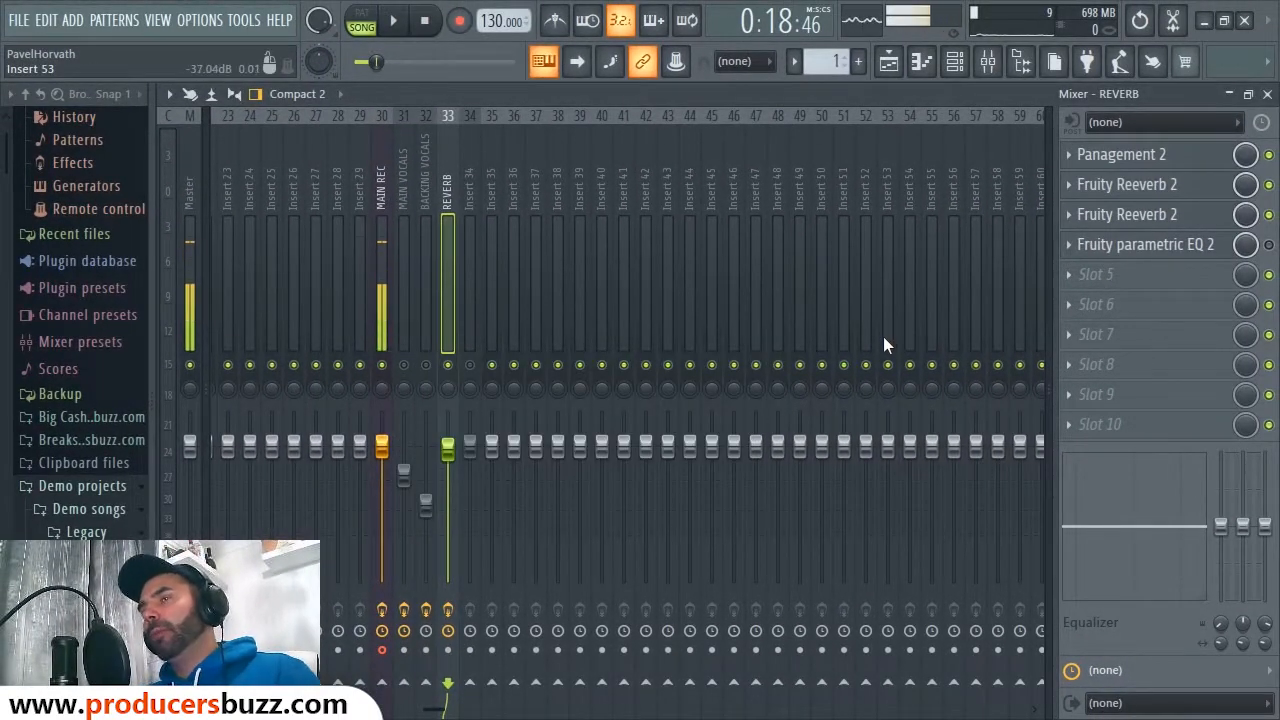
Step: Listen to the reverb, then bring up the REVERB track's Fruity parametric EQ 2
{"action": "key", "text": "space"}
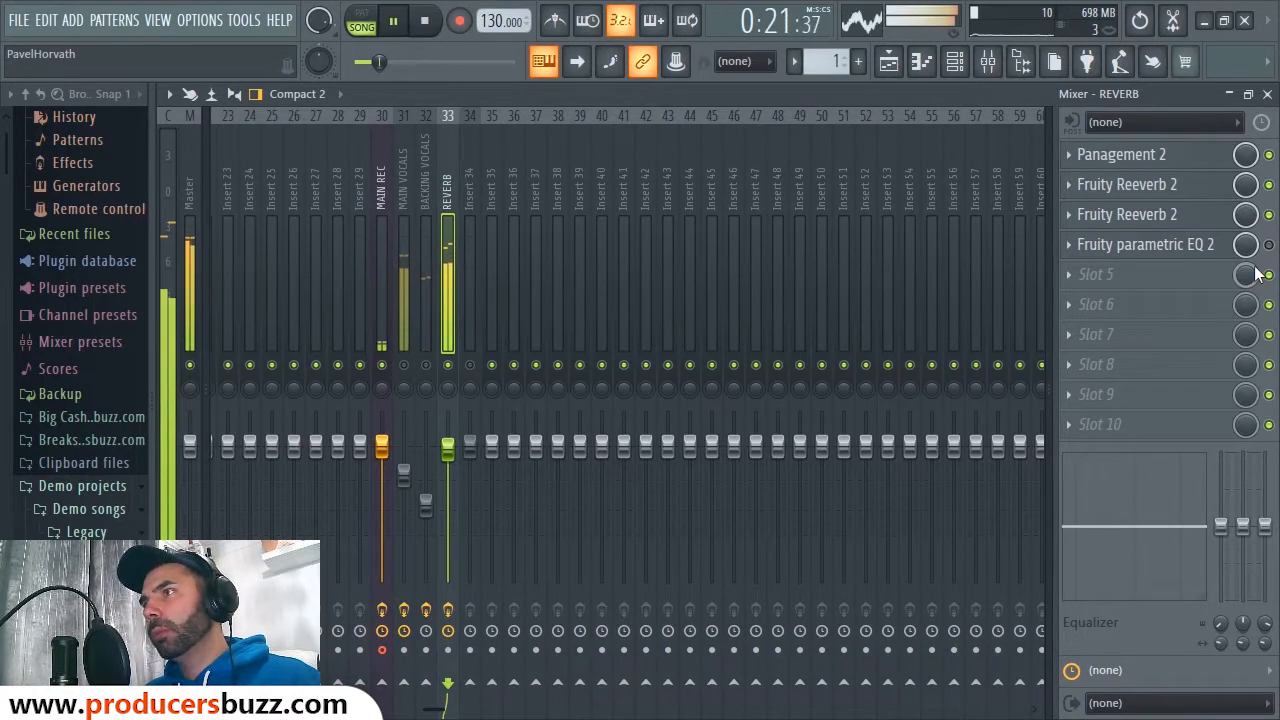
{"action": "key", "text": "space"}
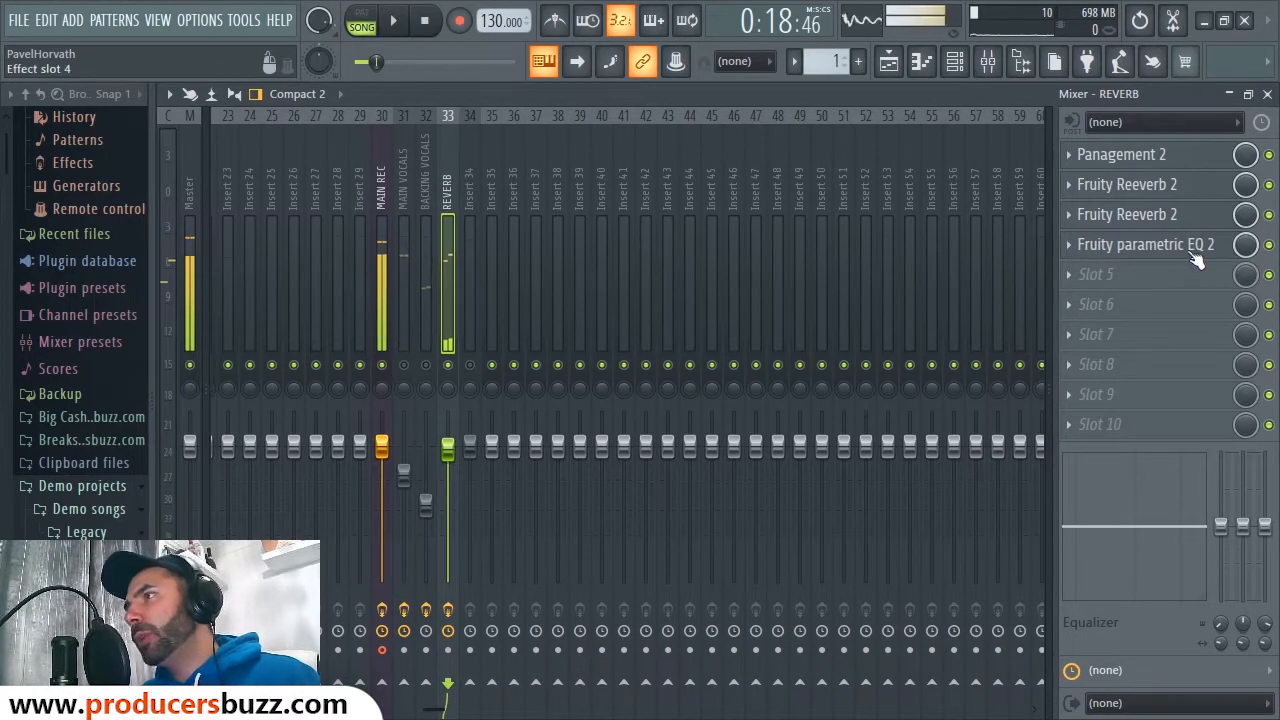
{"action": "left_click", "coordinate": [1167, 250]}
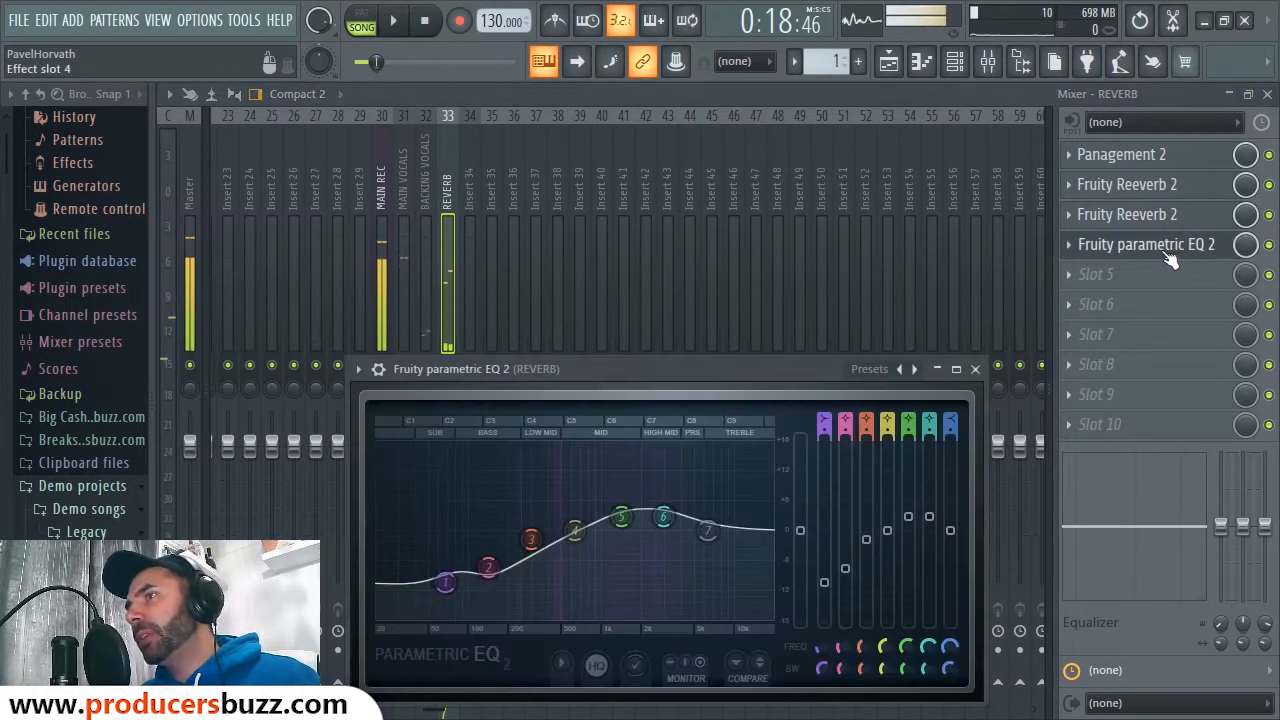
Step: Try a band 6 boost near 3.6 kHz, undo it, close the EQ and re-enable it
{"action": "left_click_drag", "start_coordinate": [697, 380], "coordinate": [712, 301]}
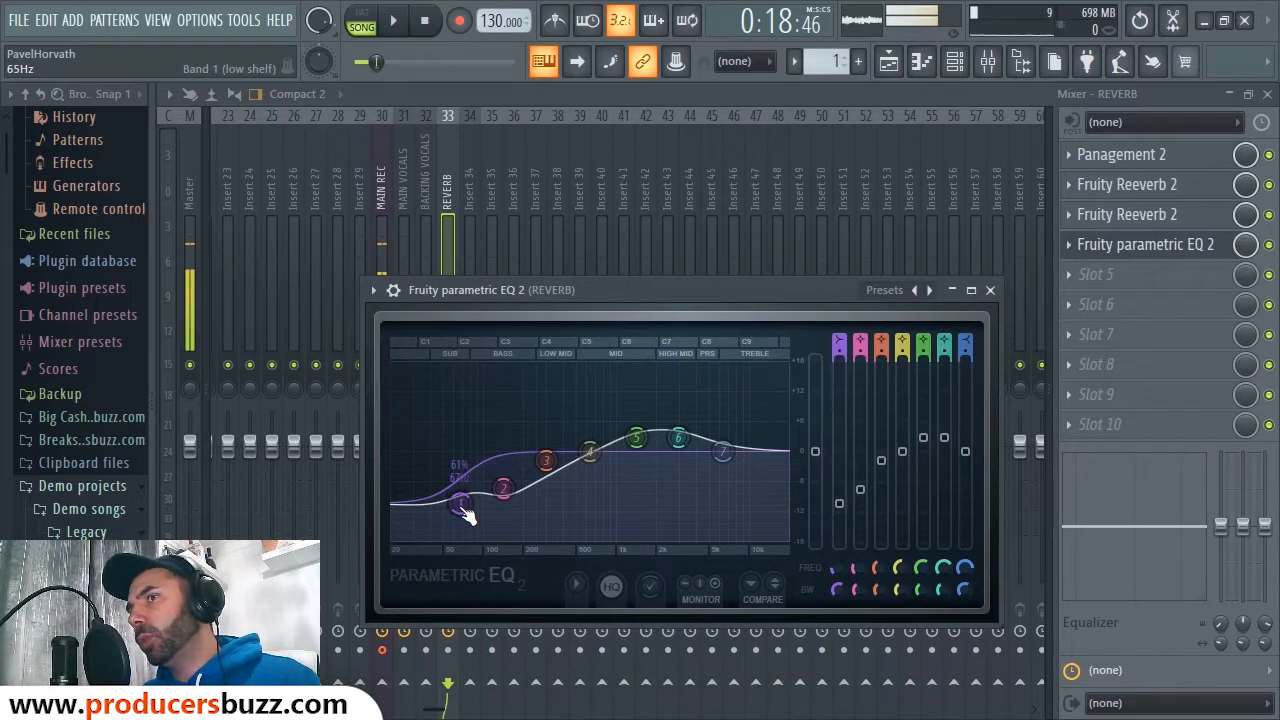
{"action": "left_click_drag", "start_coordinate": [688, 448], "coordinate": [602, 500]}
{"action": "key", "text": "space"}
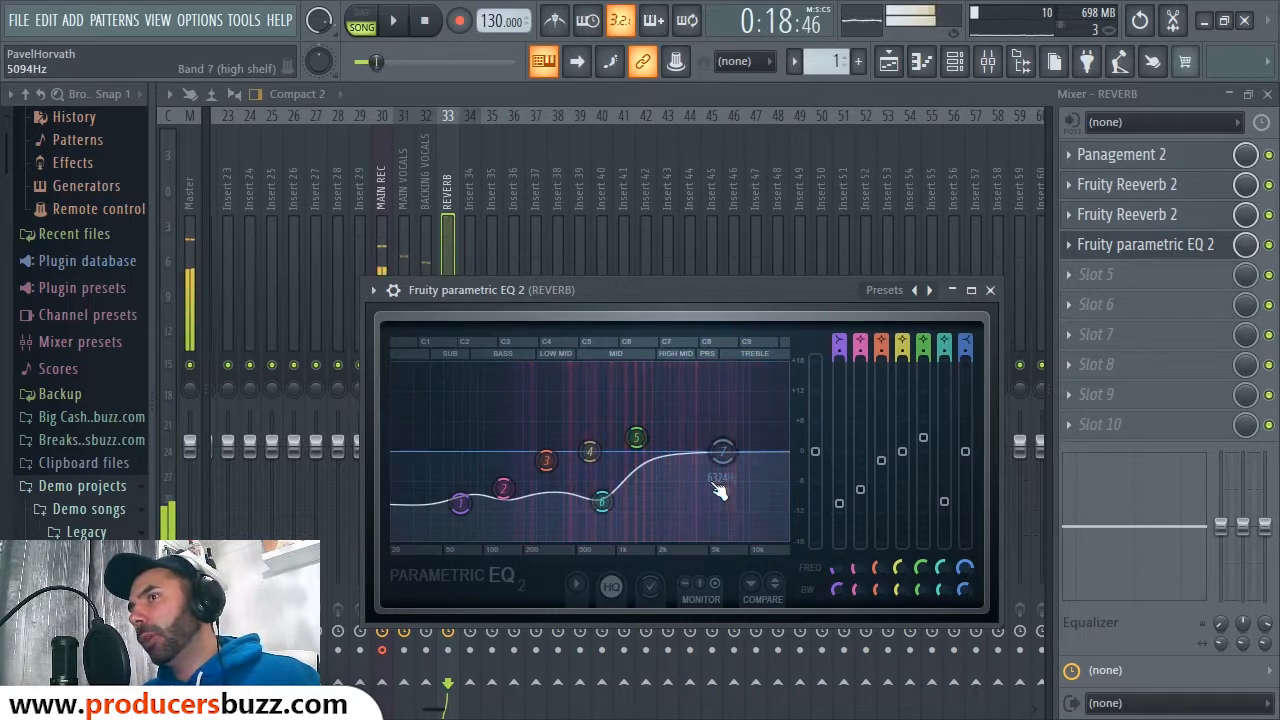
{"action": "key", "text": "ctrl+z"}
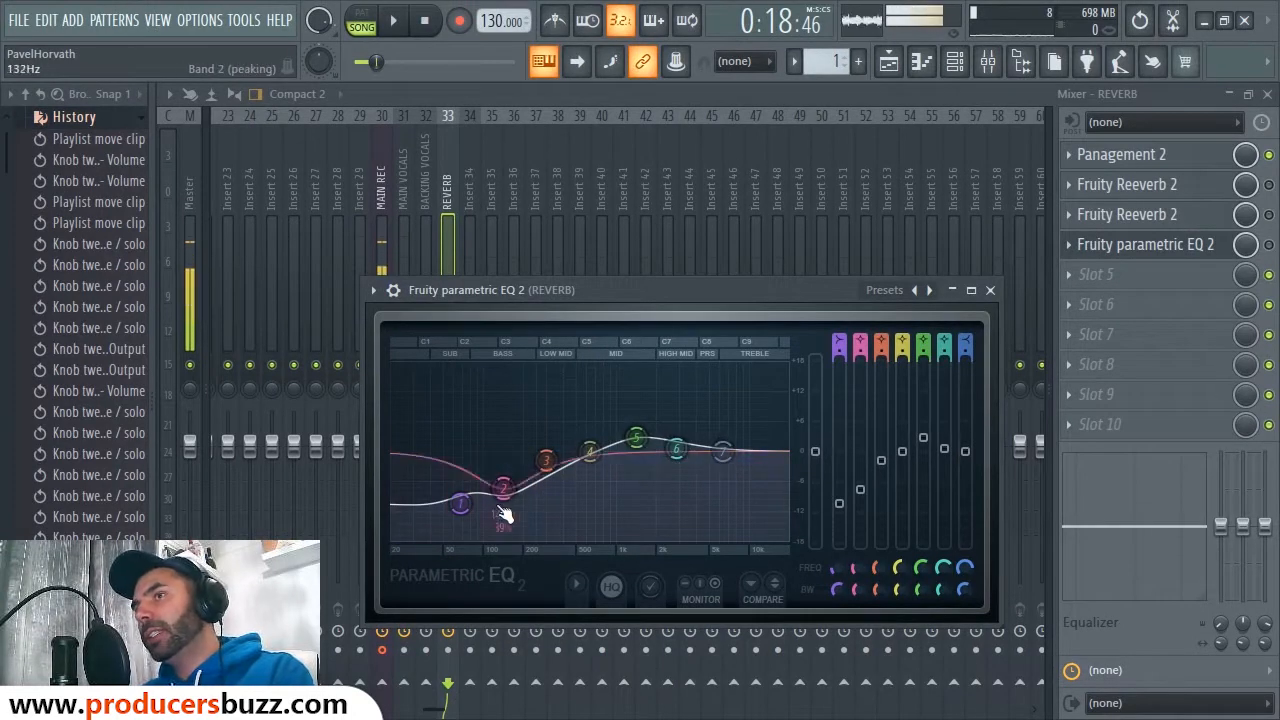
{"action": "left_click", "coordinate": [990, 290]}
{"action": "left_click", "coordinate": [1269, 245]}
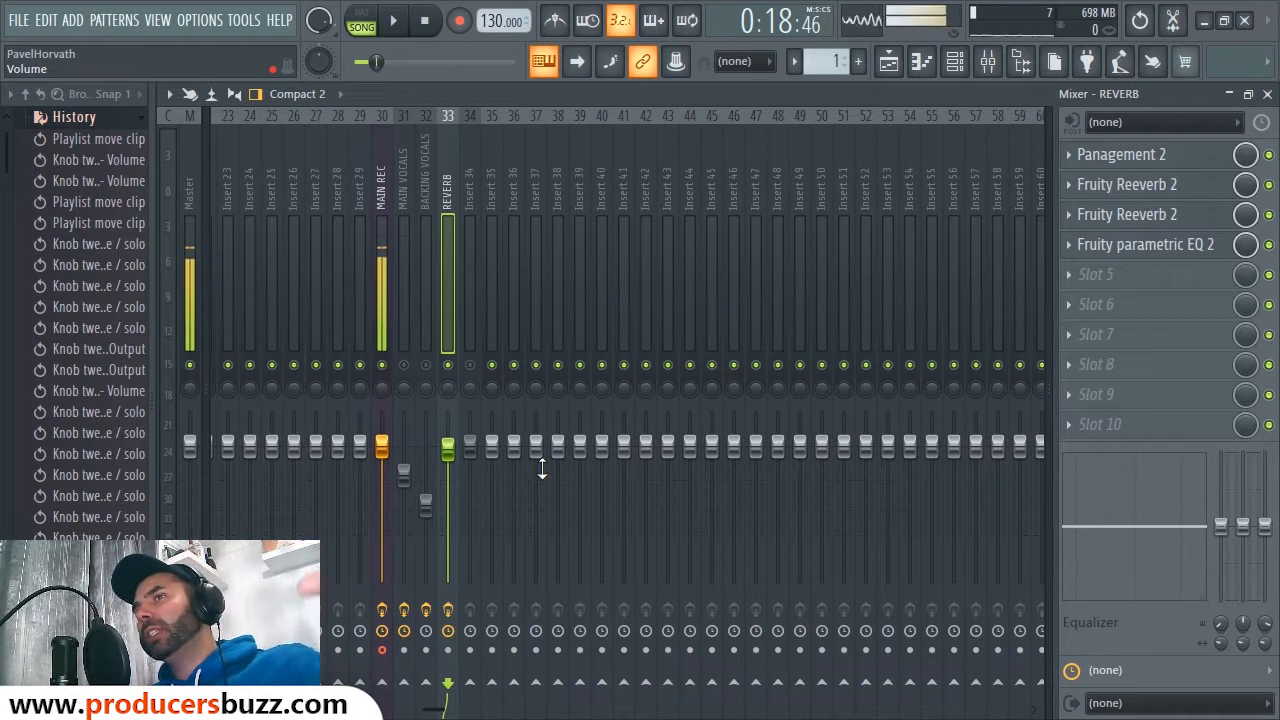
Step: Lower the REVERB track volume to about -14.6 dB while listening back
{"action": "key", "text": "space"}
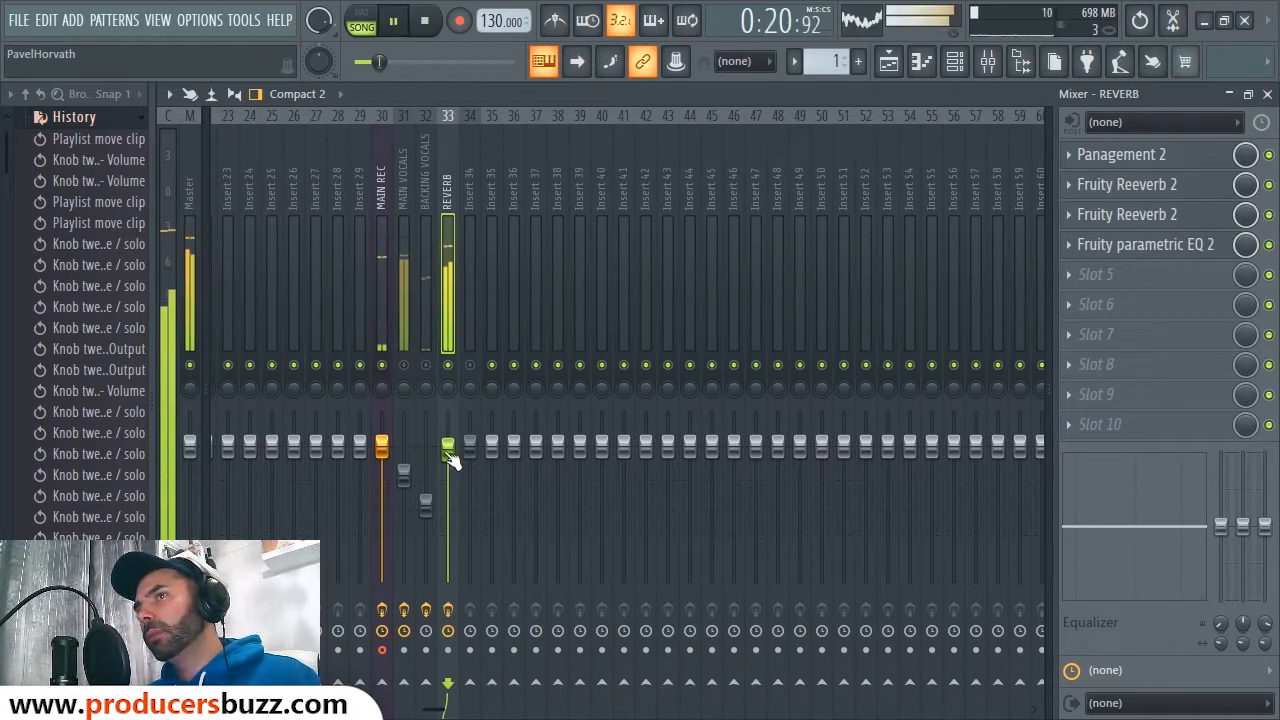
{"action": "key", "text": "space"}
{"action": "left_click_drag", "start_coordinate": [449, 450], "coordinate": [448, 548]}
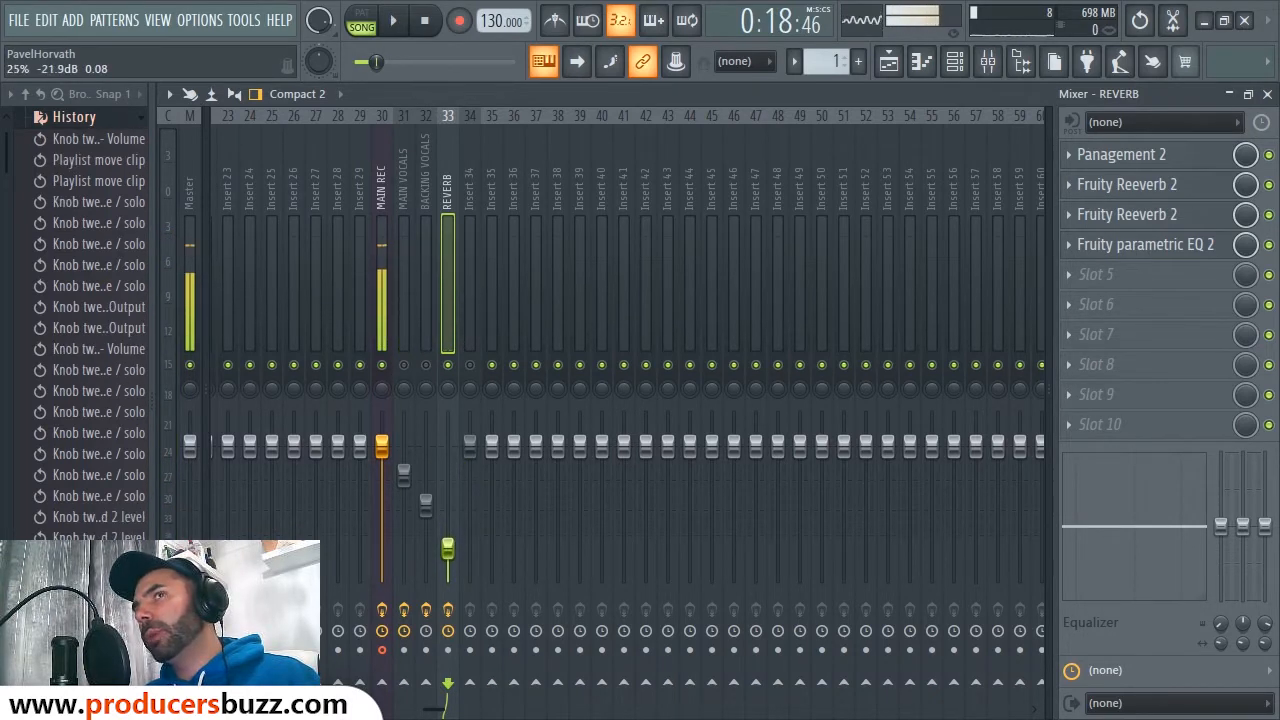
{"action": "key", "text": "space"}
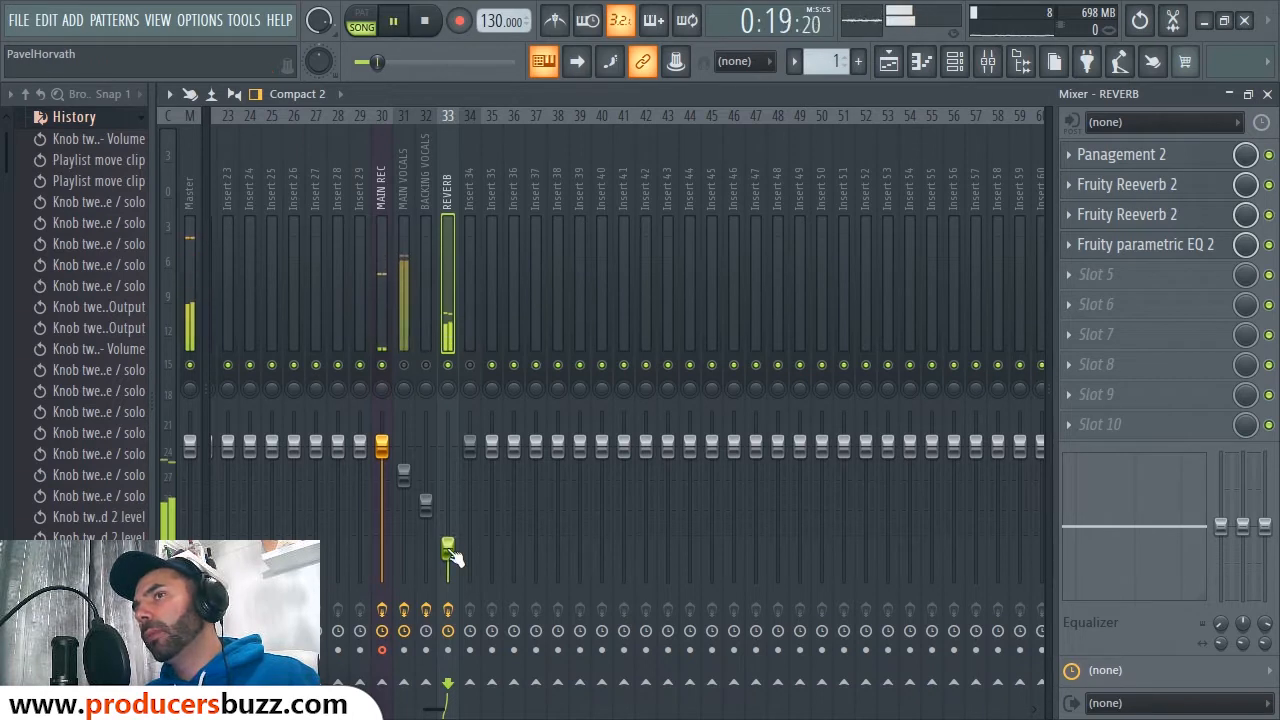
{"action": "key", "text": "space"}
Step: Unmute the Main Vocals track and play the mix back with it audible
{"action": "left_click", "coordinate": [404, 366]}
{"action": "key", "text": "space"}
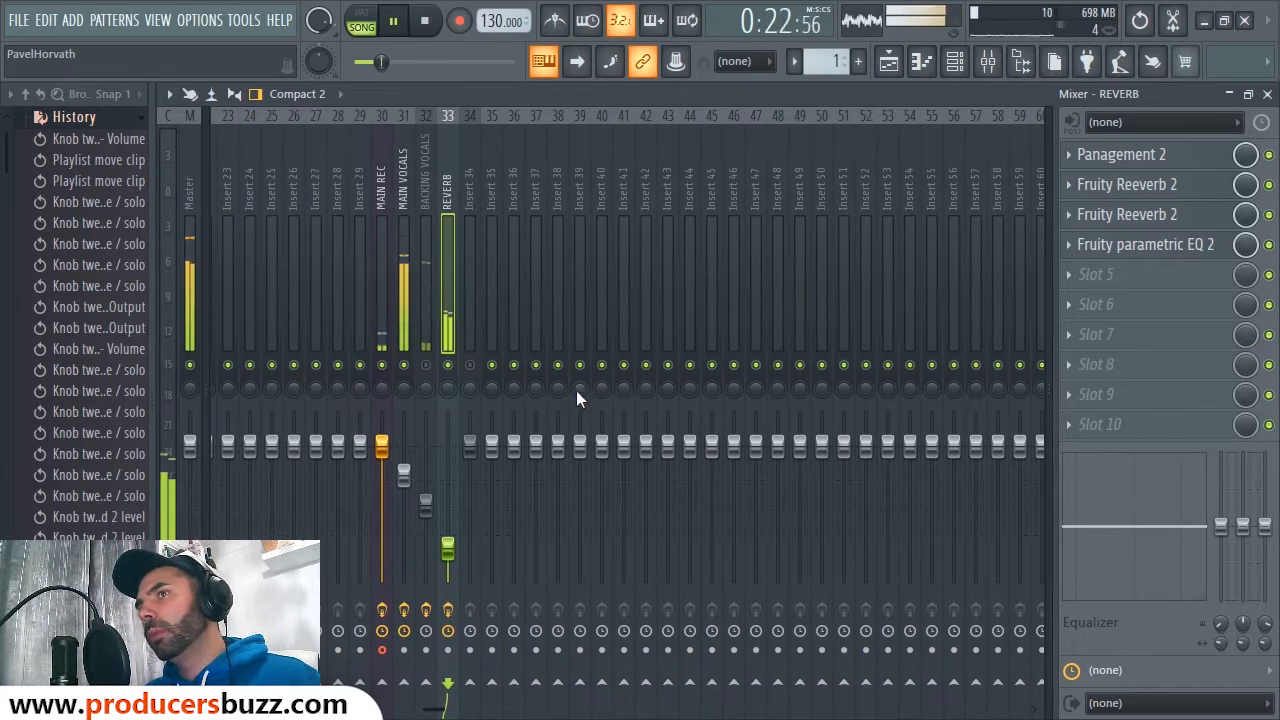
{"action": "key", "text": "space"}
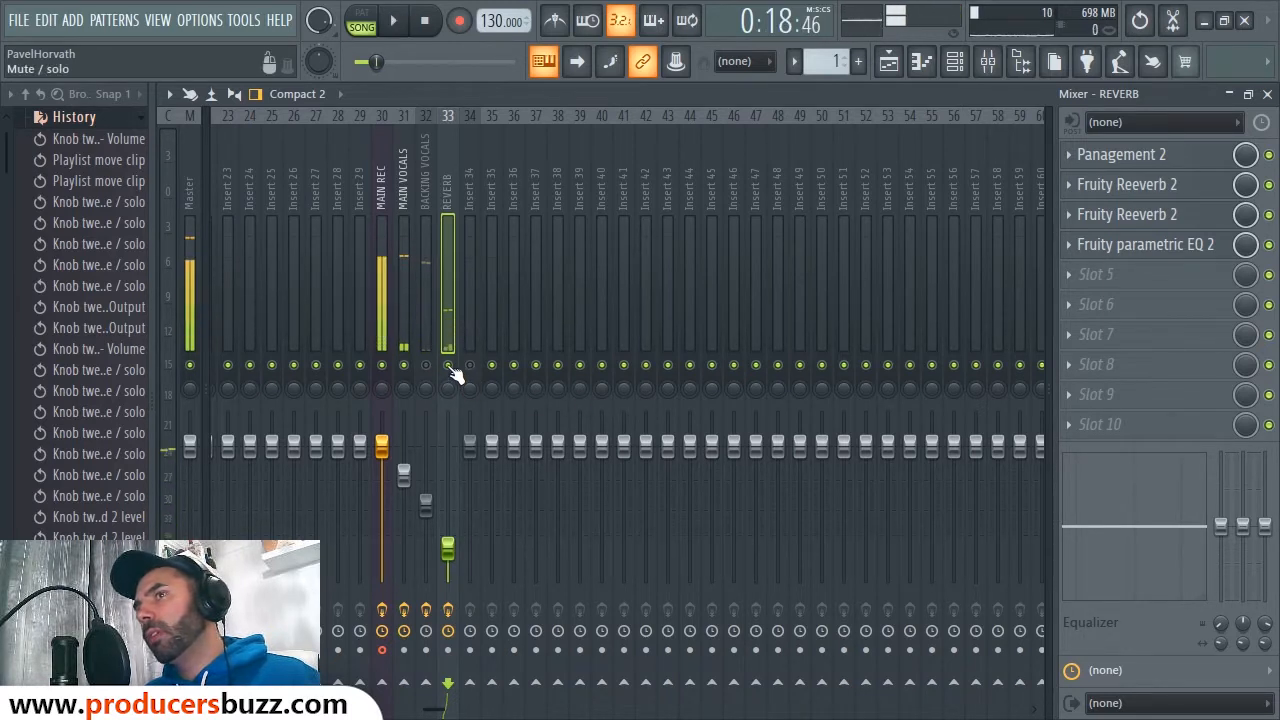
{"action": "key", "text": "space"}
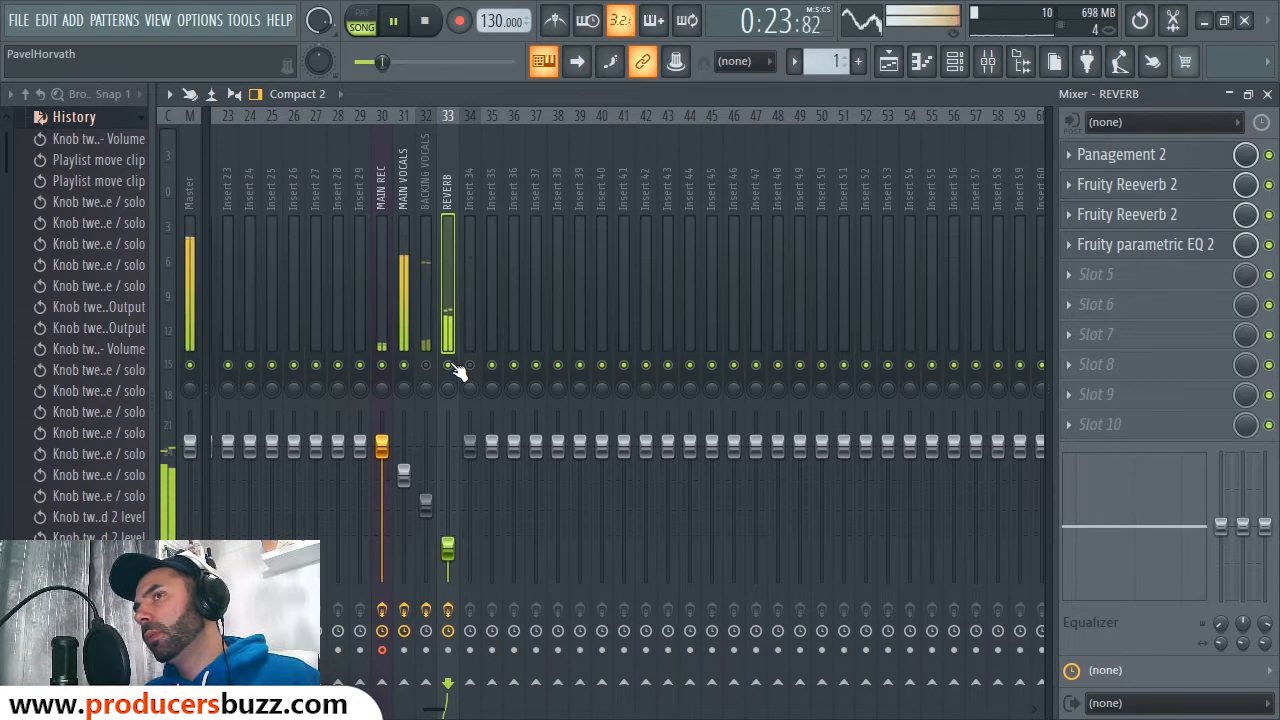
{"action": "key", "text": "space"}
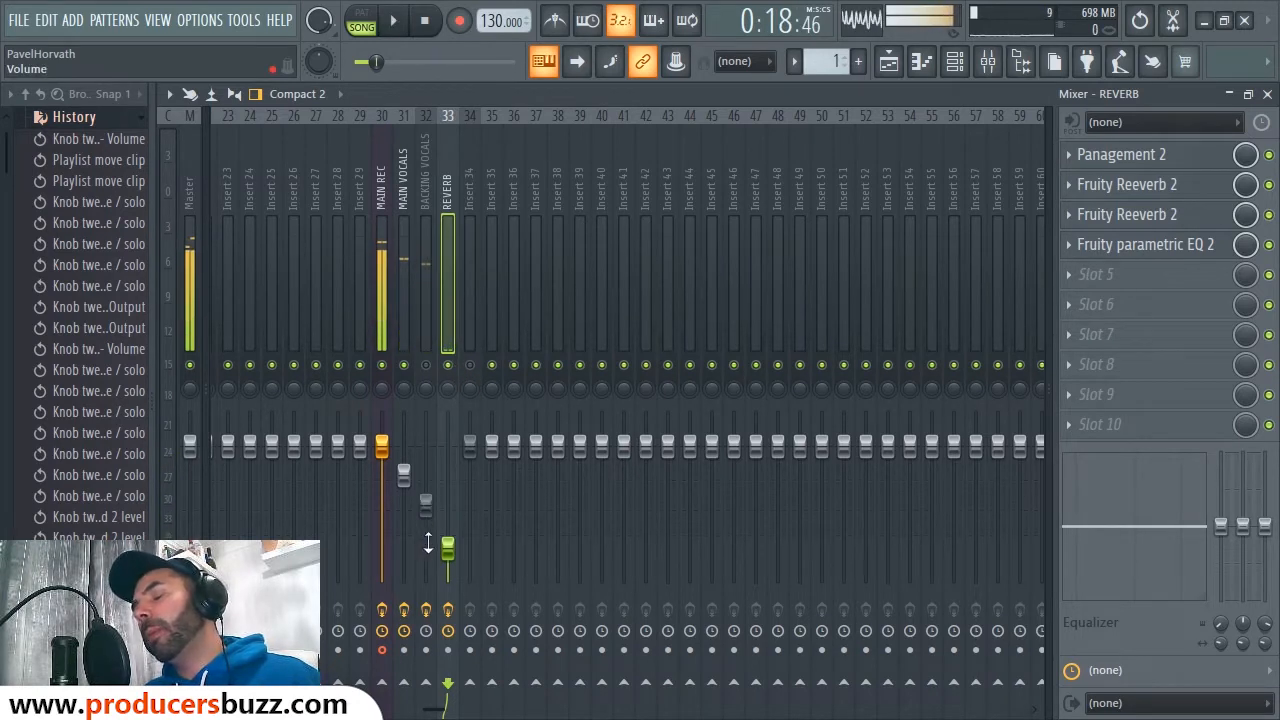
Step: Fine-tune the REVERB volume down to roughly -20 dB and reselect the REVERB track
{"action": "left_click_drag", "start_coordinate": [453, 555], "coordinate": [447, 542]}
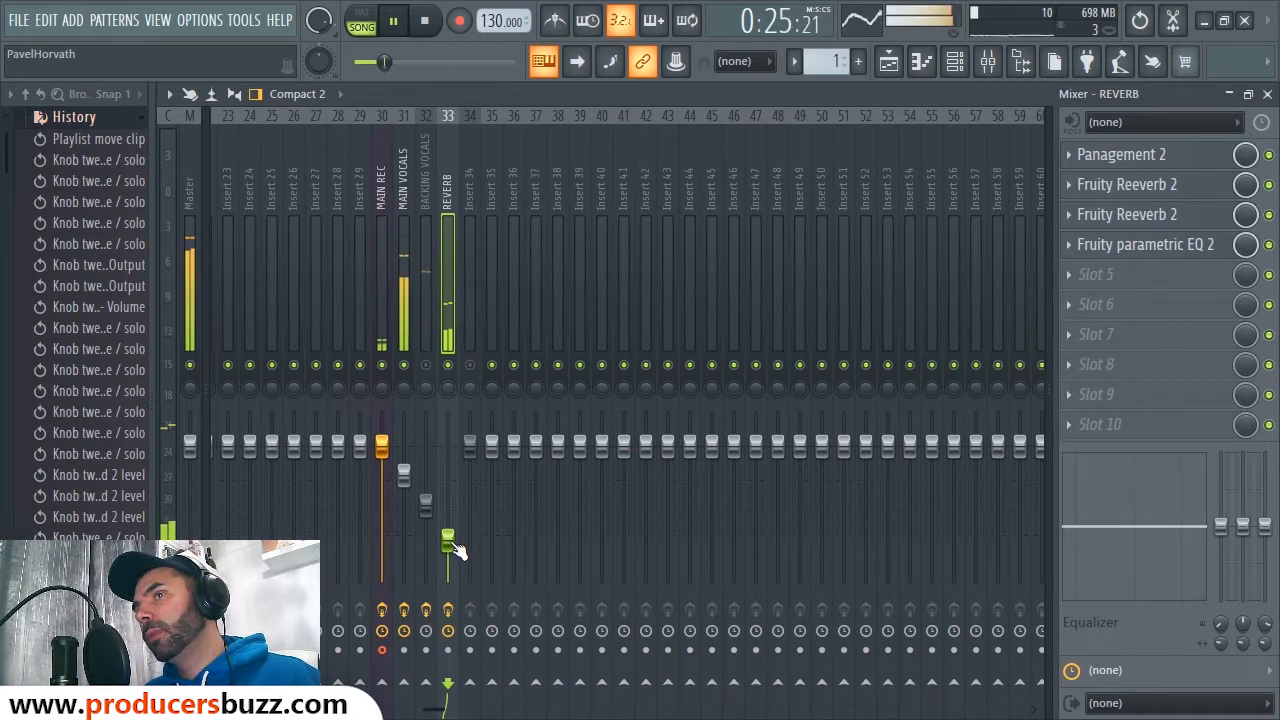
{"action": "key", "text": "space"}
{"action": "left_click_drag", "start_coordinate": [454, 546], "coordinate": [448, 548]}
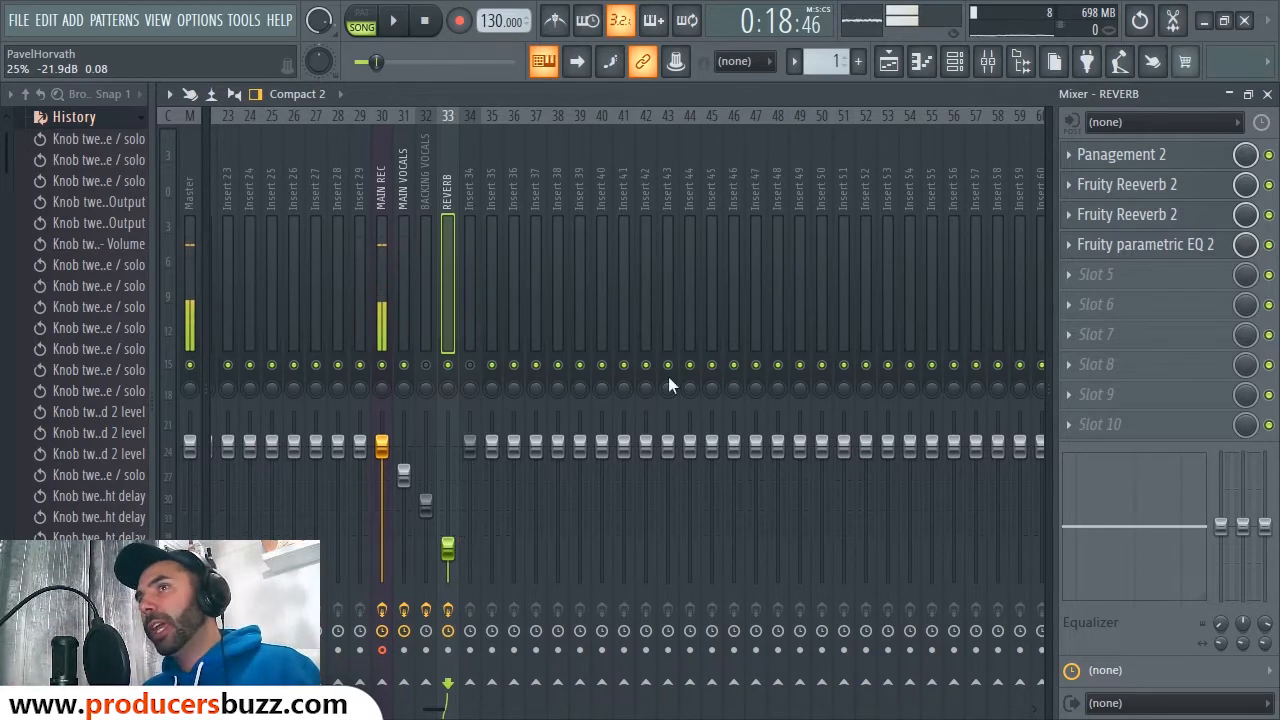
{"action": "left_click", "coordinate": [403, 208]}
{"action": "left_click", "coordinate": [447, 212]}
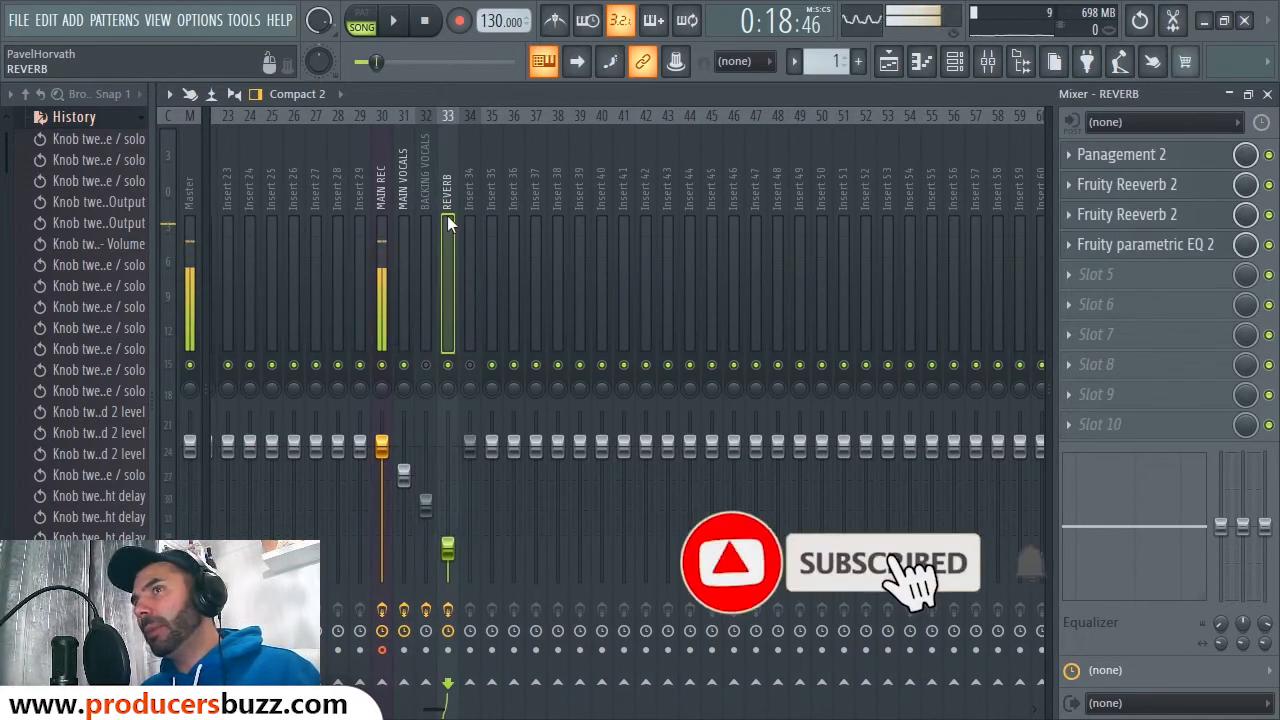
Step: Start saving the MAIN REC track's mixer state, with the Desktop as the location
{"action": "right_click", "coordinate": [378, 175]}
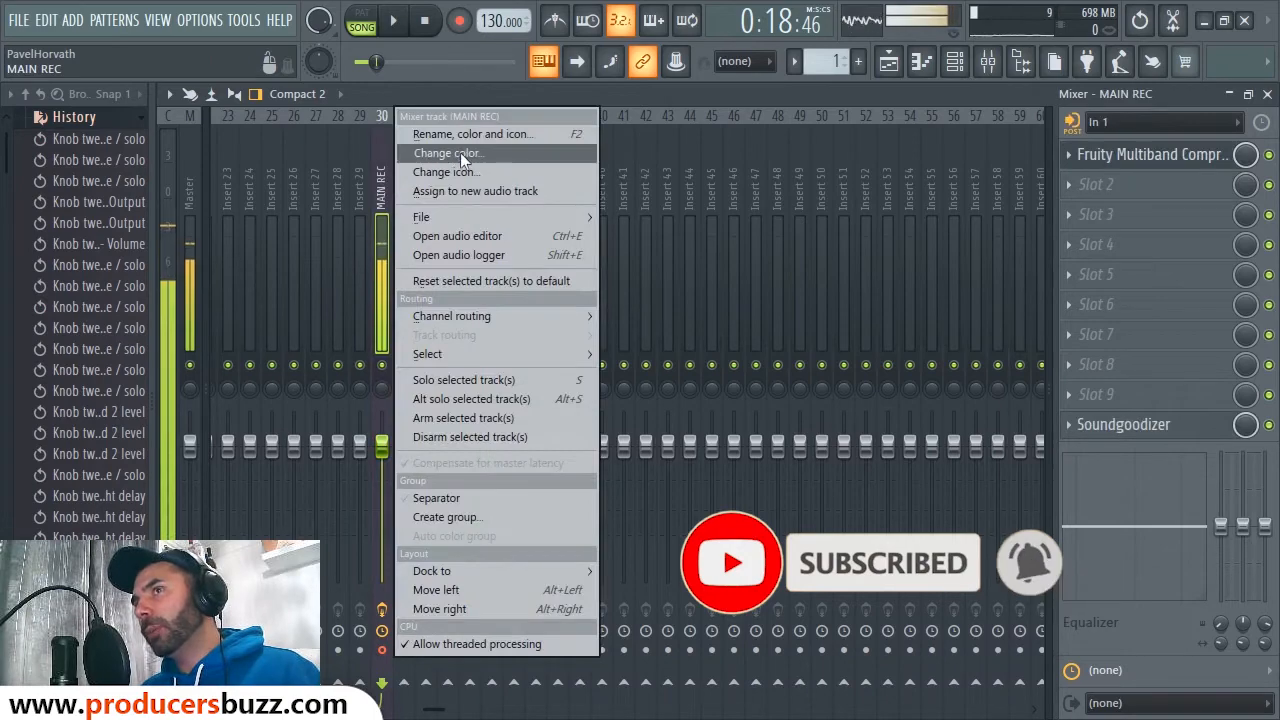
{"action": "mouse_move", "coordinate": [442, 216]}
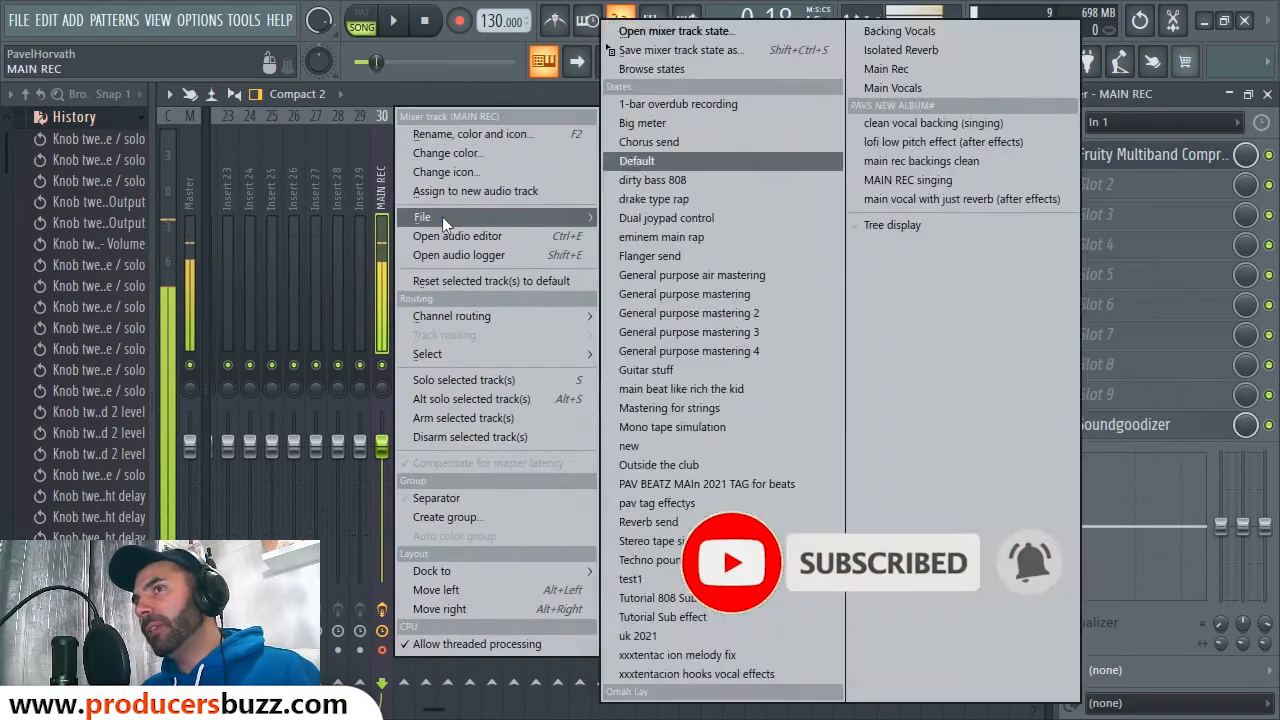
{"action": "left_click", "coordinate": [676, 52]}
{"action": "left_click", "coordinate": [183, 205]}
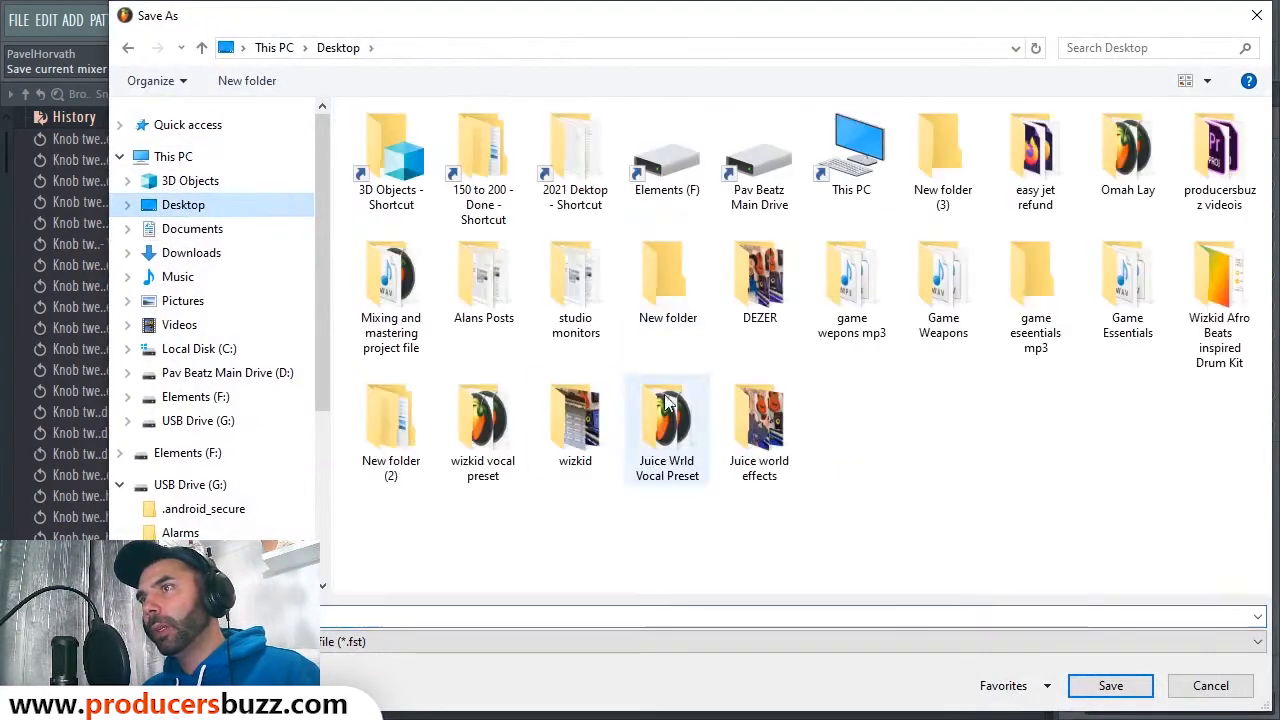
Step: Create the Desktop folder 'Digga D and AJ Tracy Vocal Preset' and open it
{"action": "right_click", "coordinate": [960, 378]}
{"action": "mouse_move", "coordinate": [1003, 585]}
{"action": "left_click", "coordinate": [744, 357]}
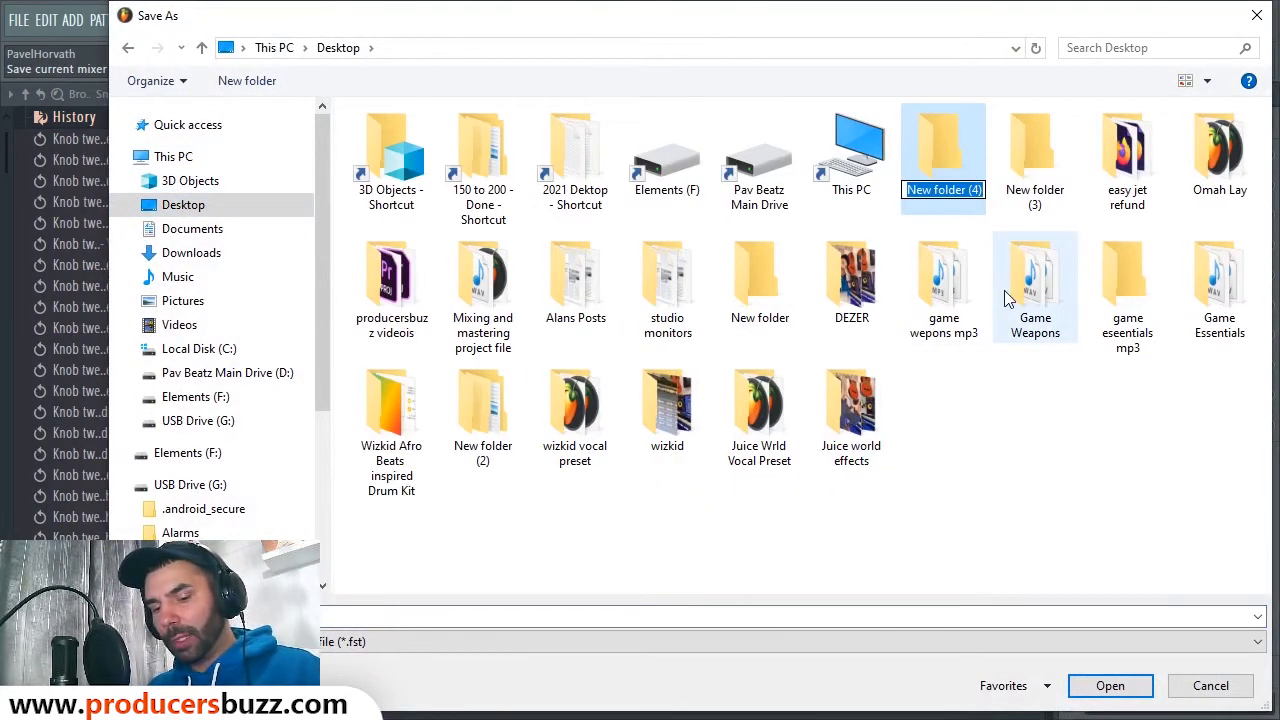
{"action": "type", "text": "D"}
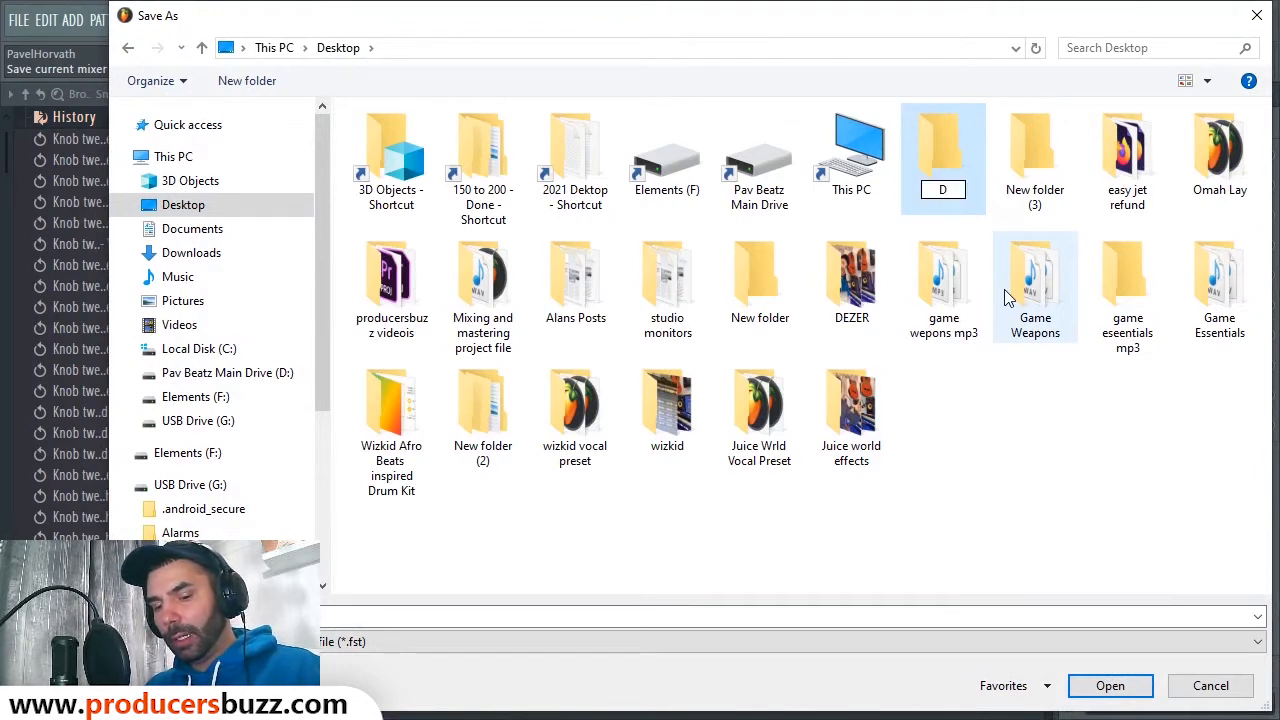
{"action": "type", "text": " D andf"}
{"action": "key", "text": "BackSpace"}
{"action": "key", "text": "BackSpace"}
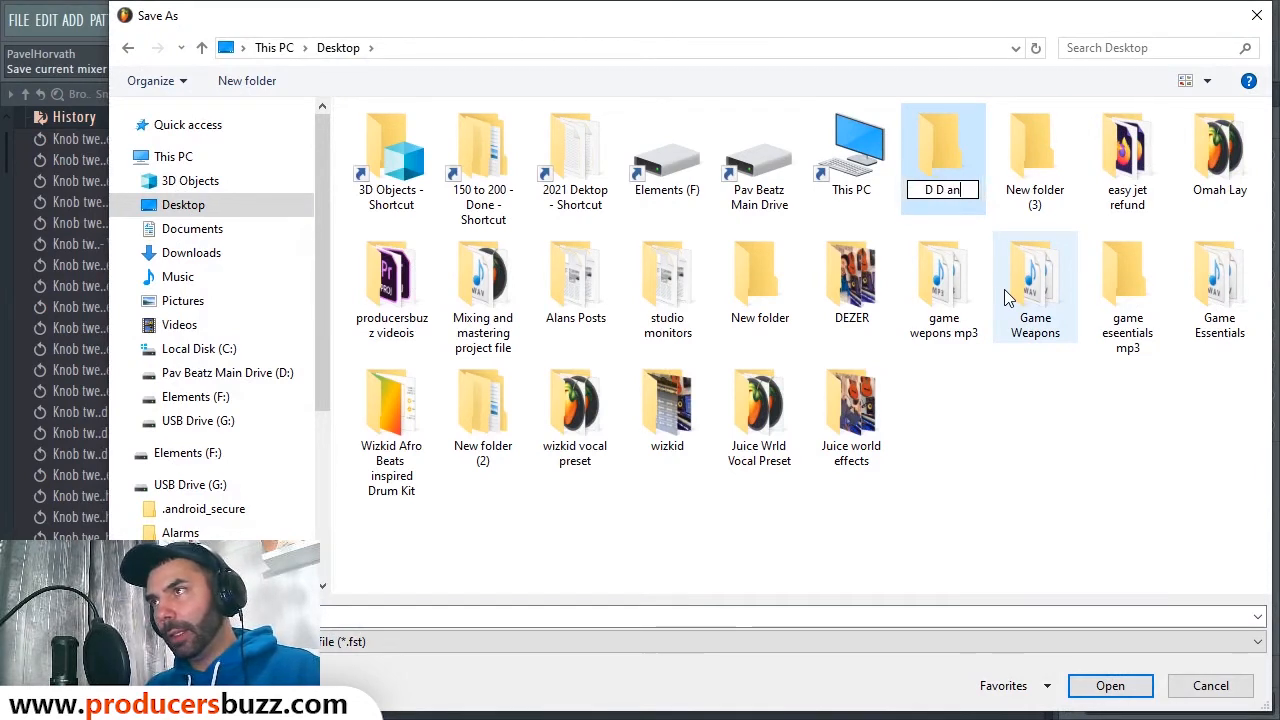
{"action": "type", "text": "d AJ"}
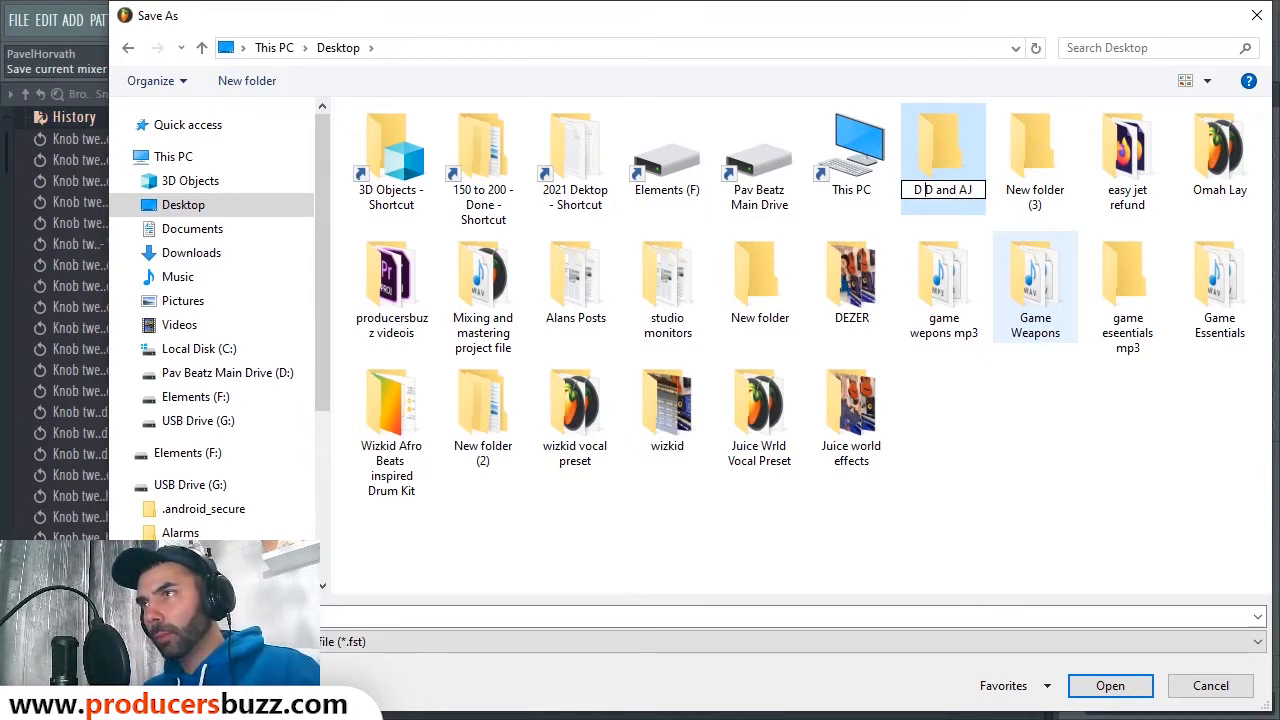
{"action": "type", "text": "igga"}
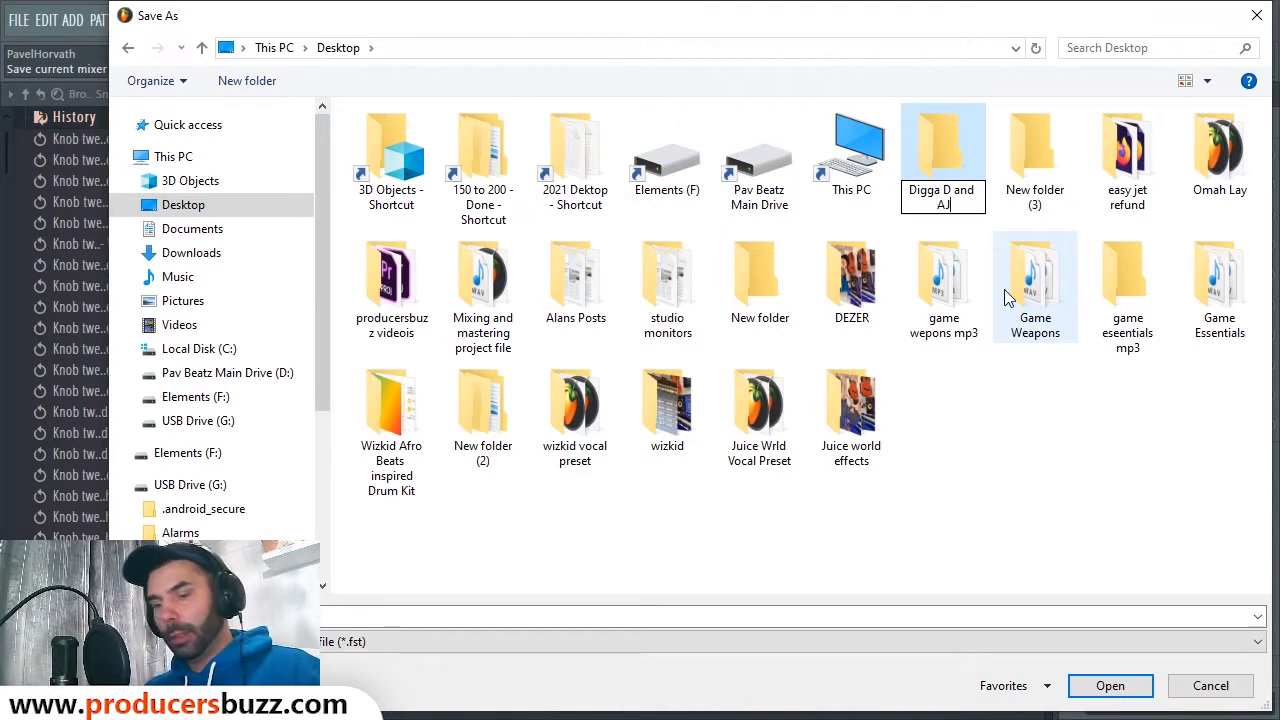
{"action": "type", "text": " T"}
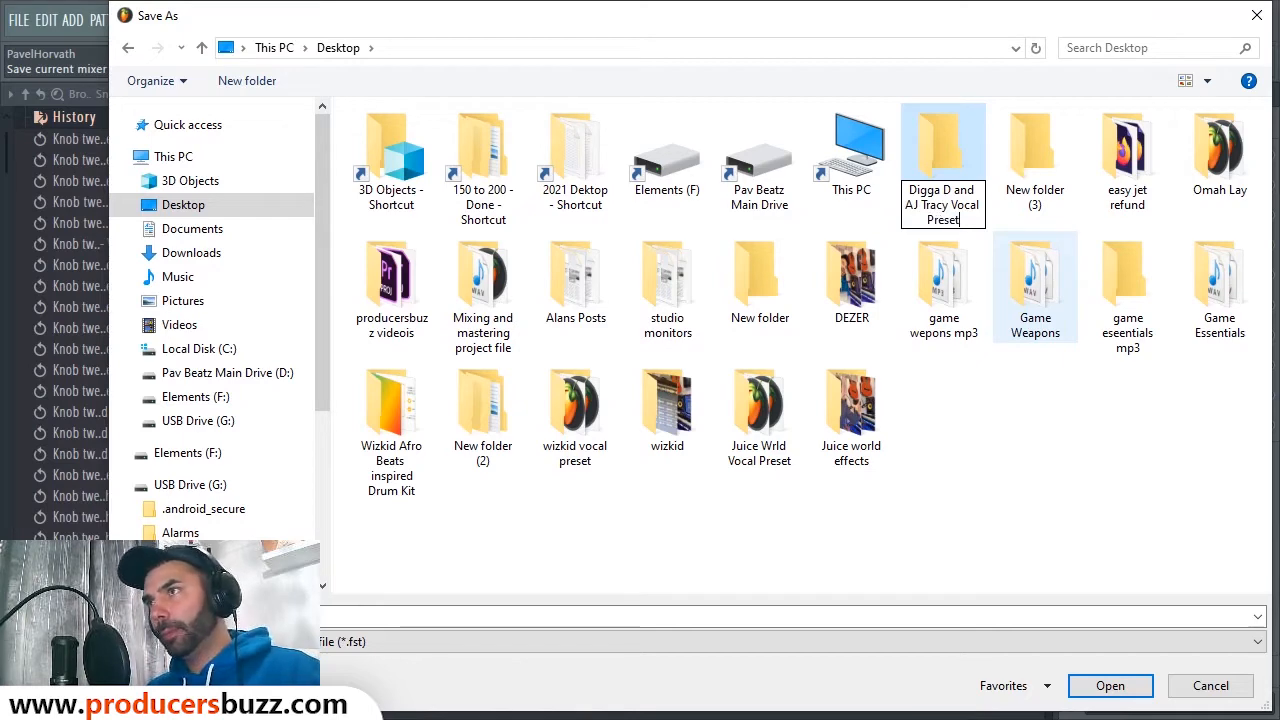
{"action": "type", "text": "racy Vocal Preset"}
{"action": "key", "text": "Return"}
{"action": "double_click", "coordinate": [940, 129]}
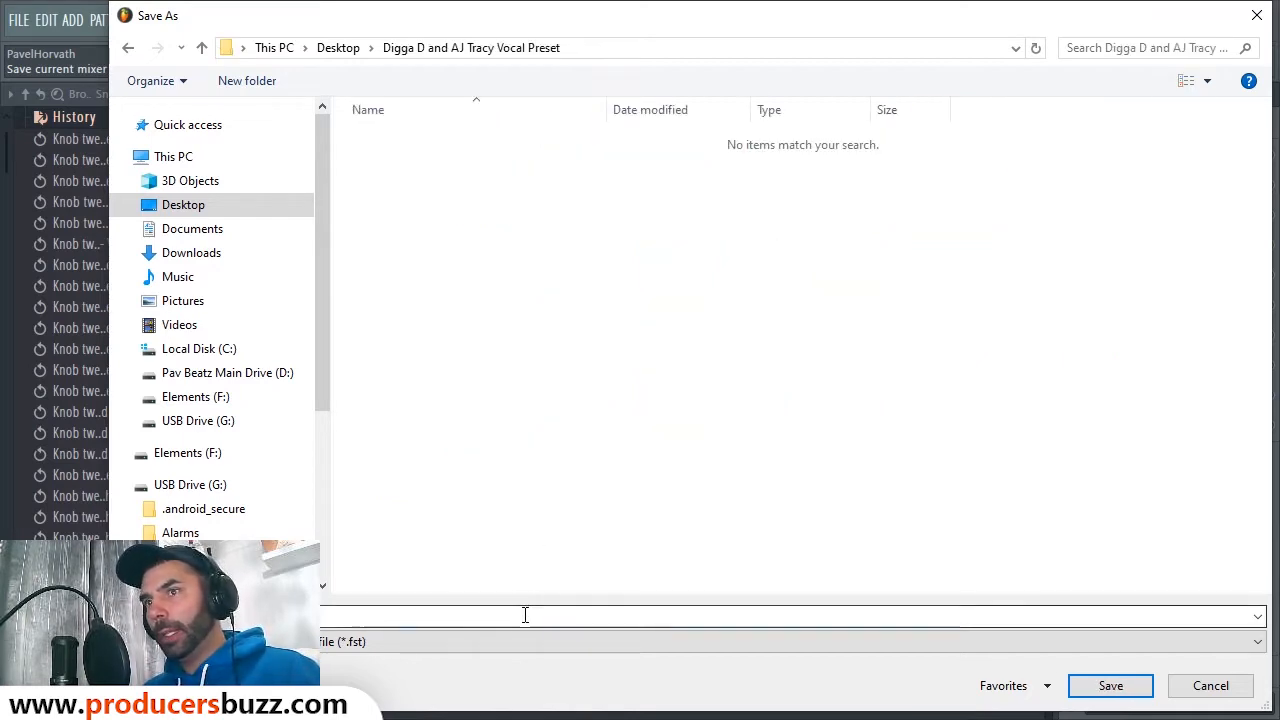
Step: Save the MAIN REC track state as the 'main recording' preset
{"action": "left_click", "coordinate": [524, 616]}
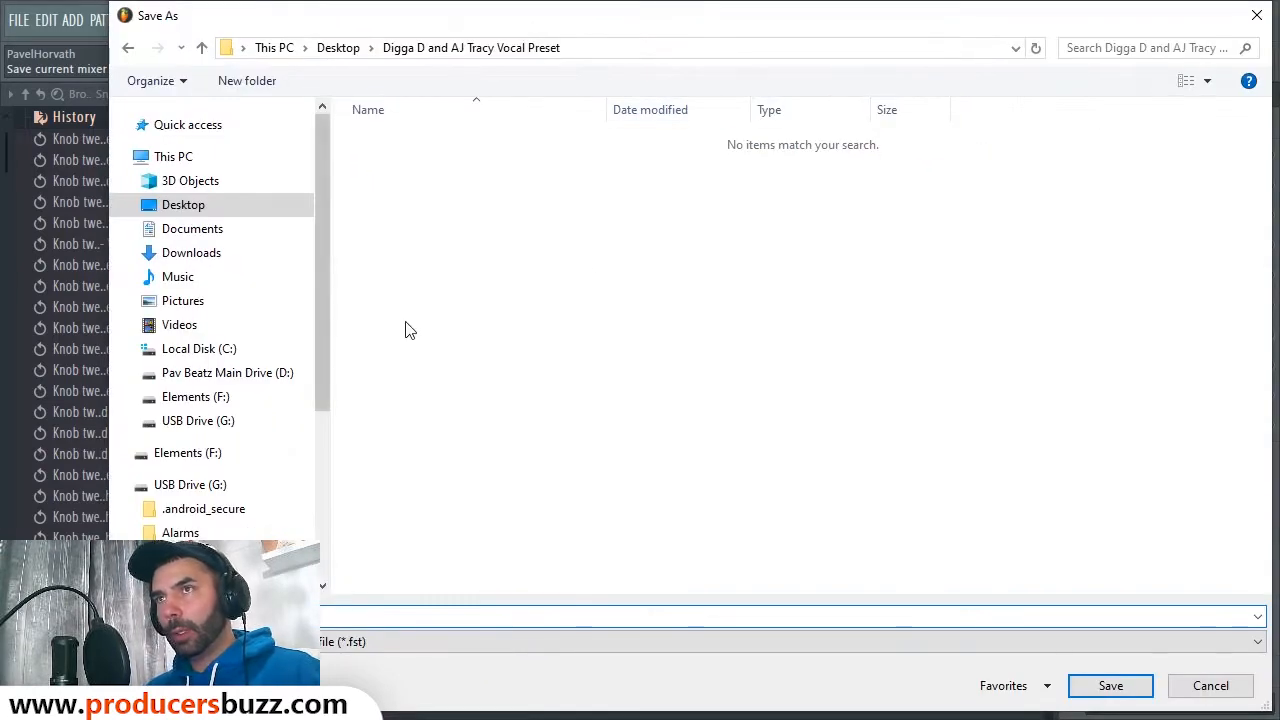
{"action": "left_click_drag", "start_coordinate": [117, 7], "coordinate": [464, 118]}
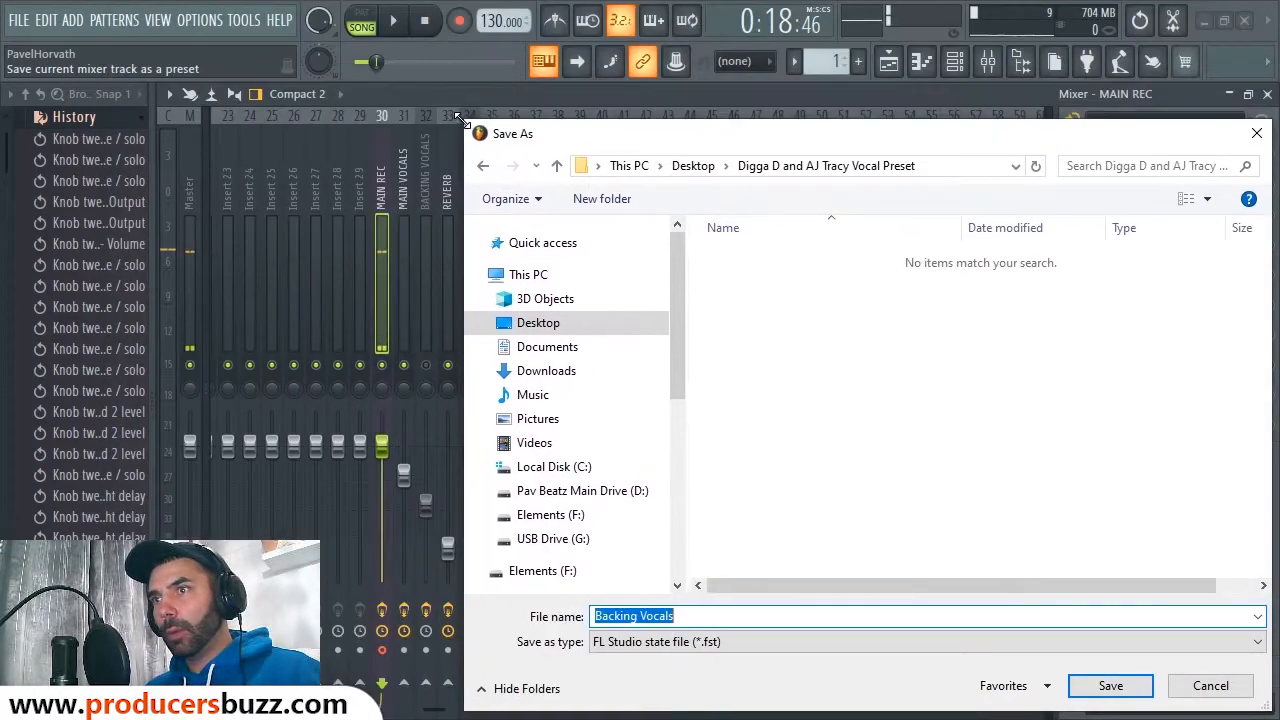
{"action": "left_click_drag", "start_coordinate": [733, 142], "coordinate": [624, 48]}
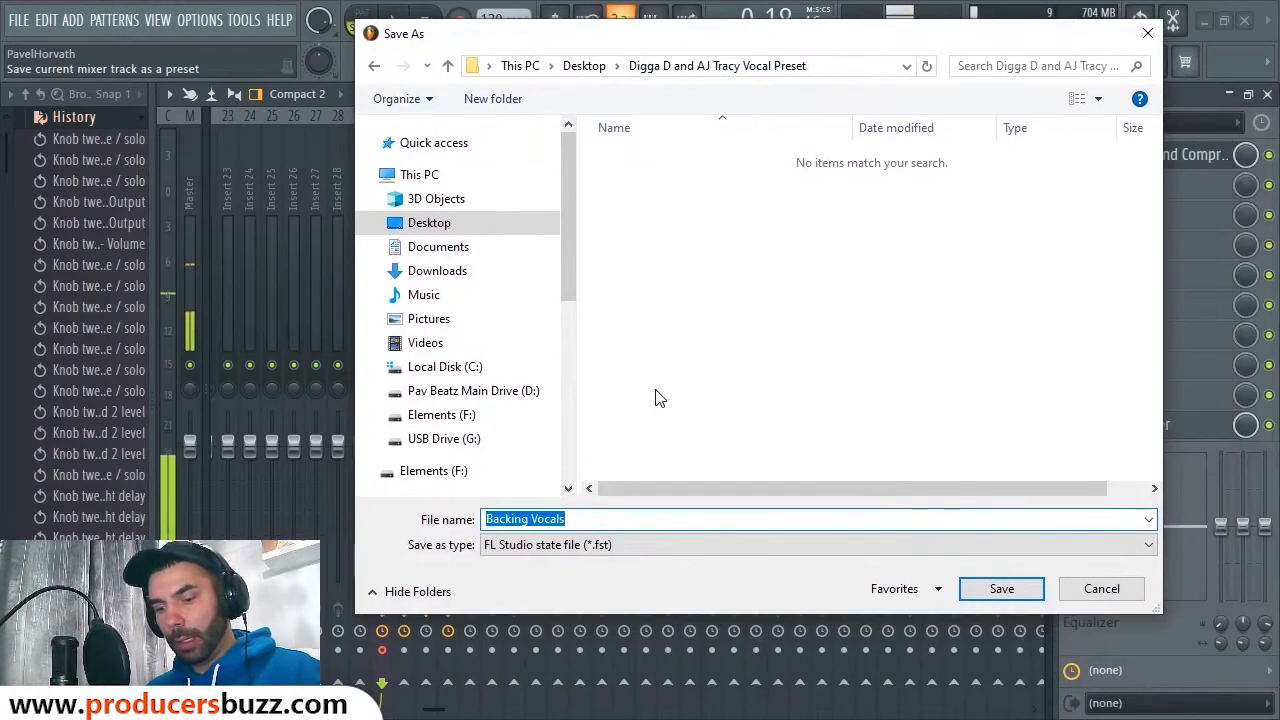
{"action": "type", "text": "main recordingf"}
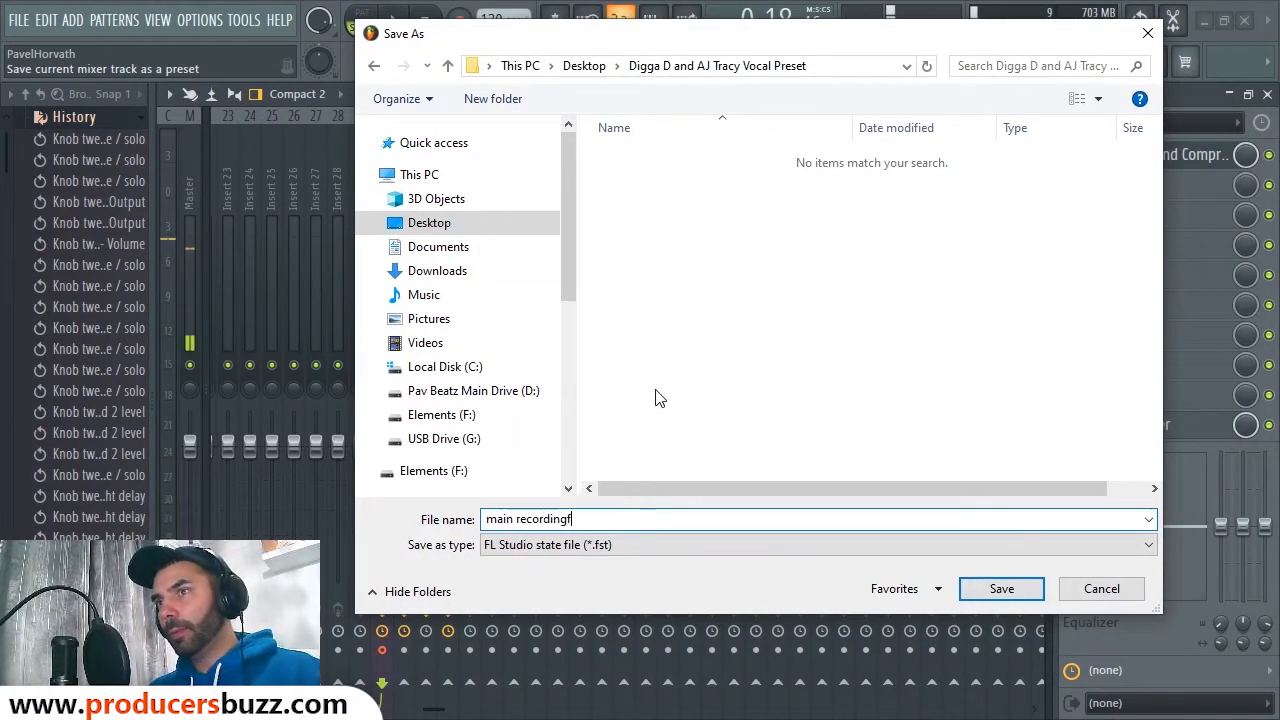
{"action": "key", "text": "BackSpace"}
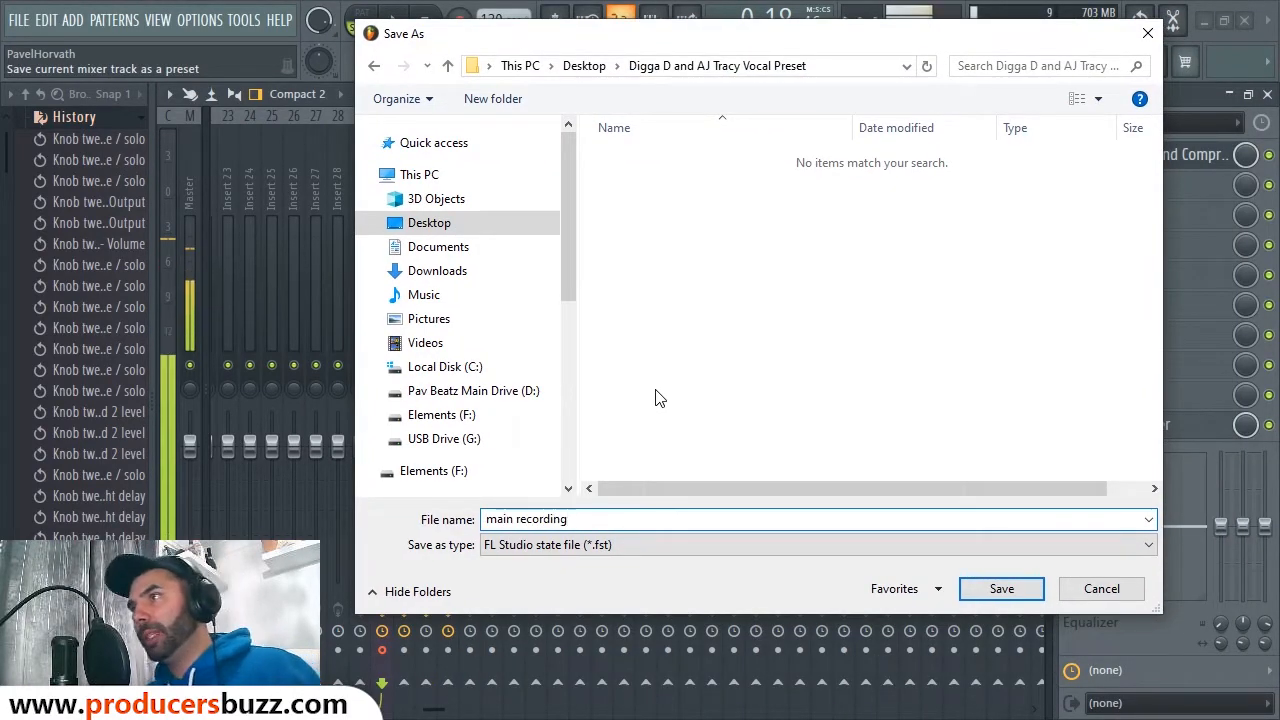
{"action": "key", "text": "Return"}
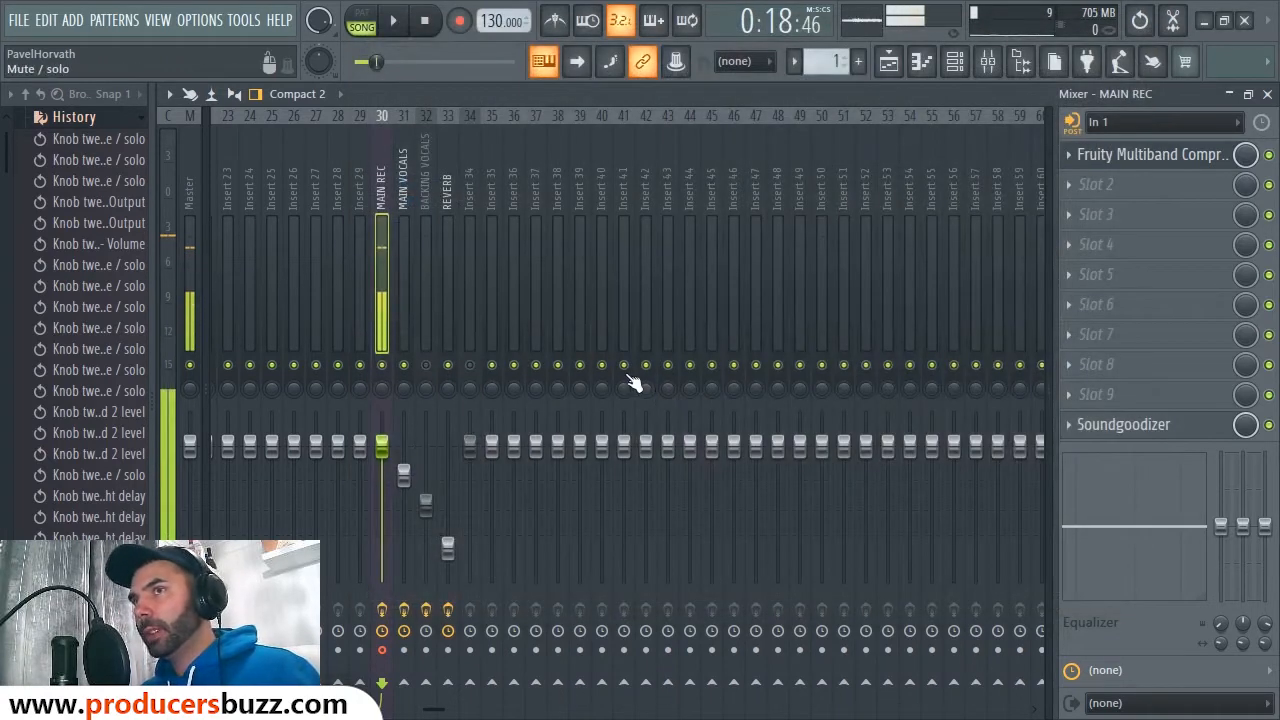
Step: Save the MAIN VOCALS track state as the 'main vocals' preset
{"action": "right_click", "coordinate": [406, 148]}
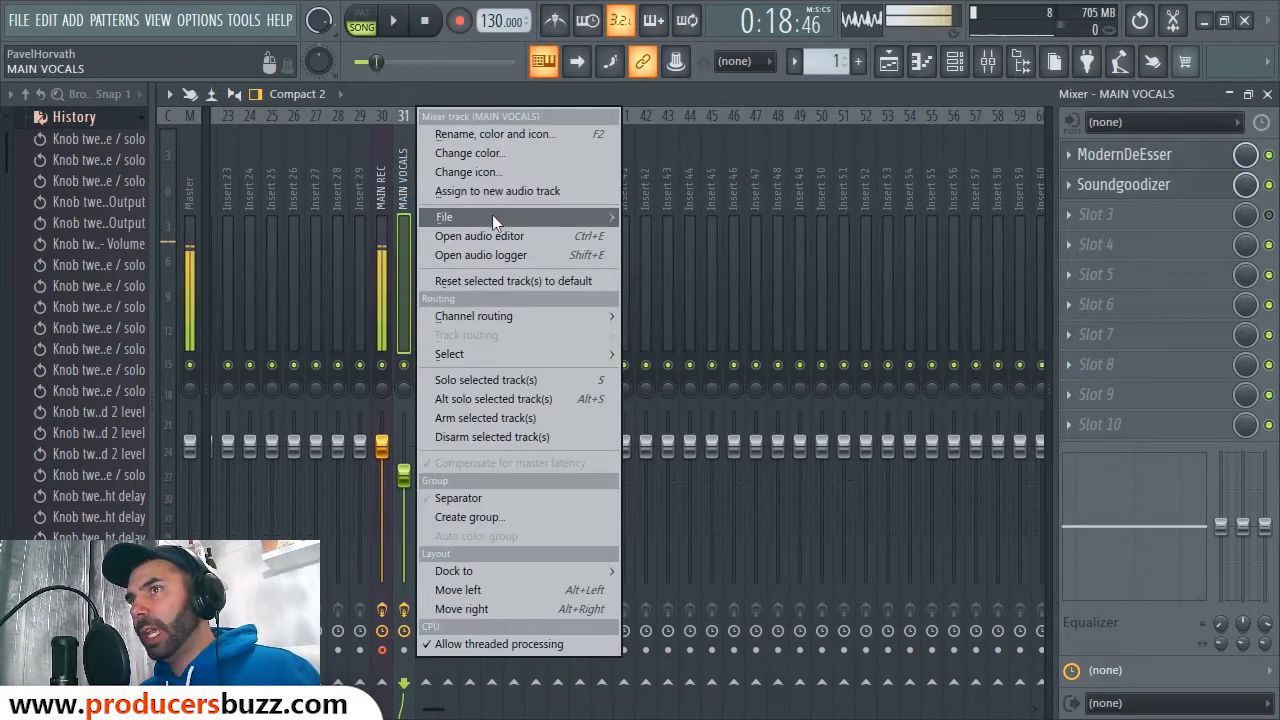
{"action": "mouse_move", "coordinate": [492, 216]}
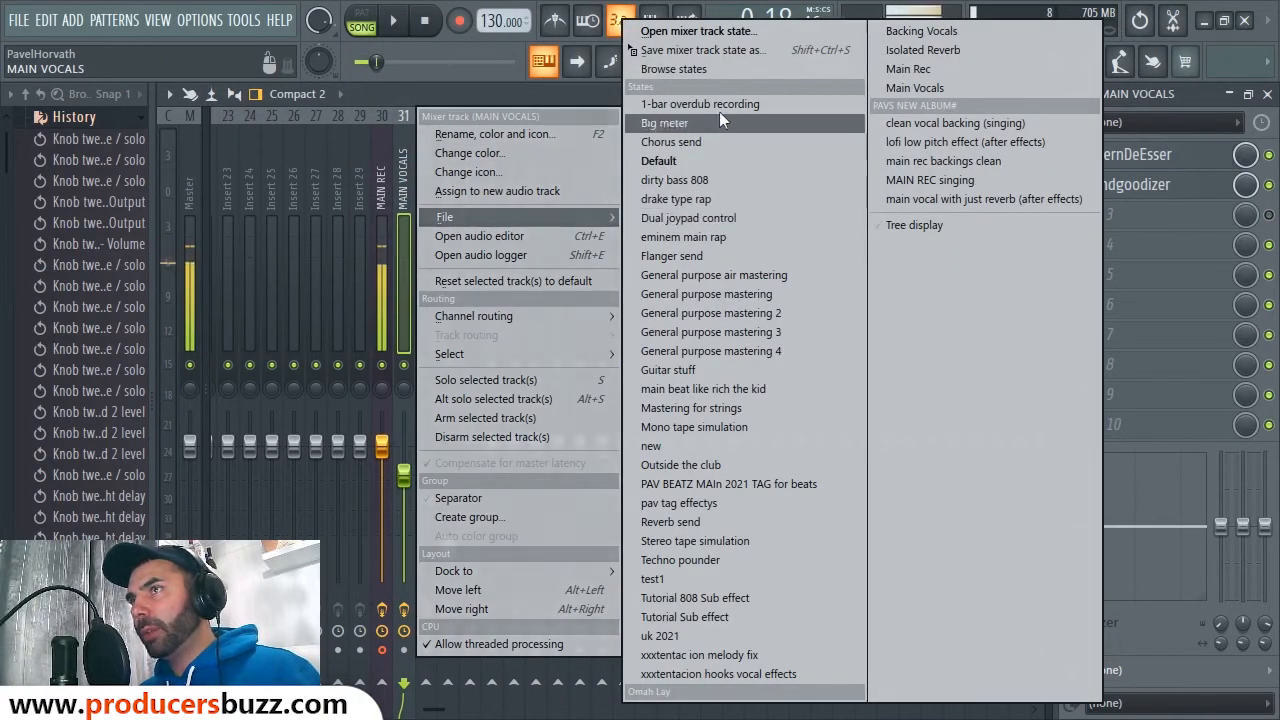
{"action": "left_click", "coordinate": [719, 53]}
{"action": "type", "text": "main "}
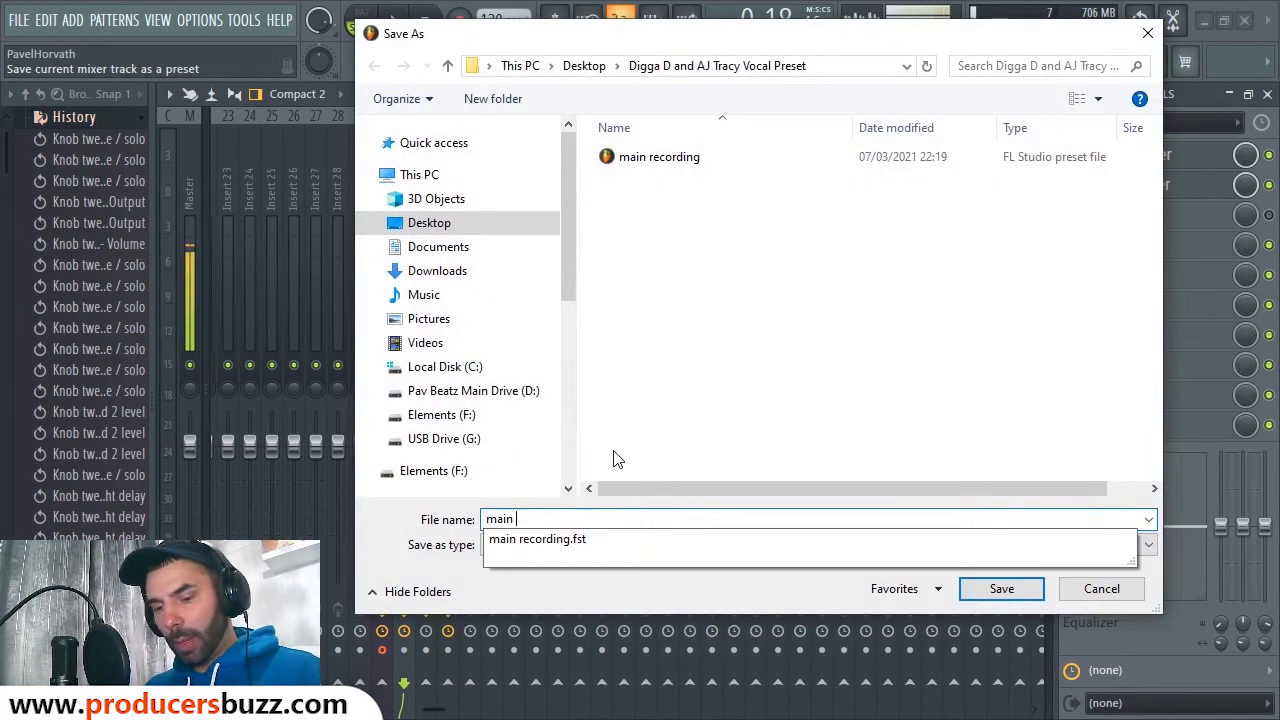
{"action": "type", "text": "vocals"}
{"action": "key", "text": "Return"}
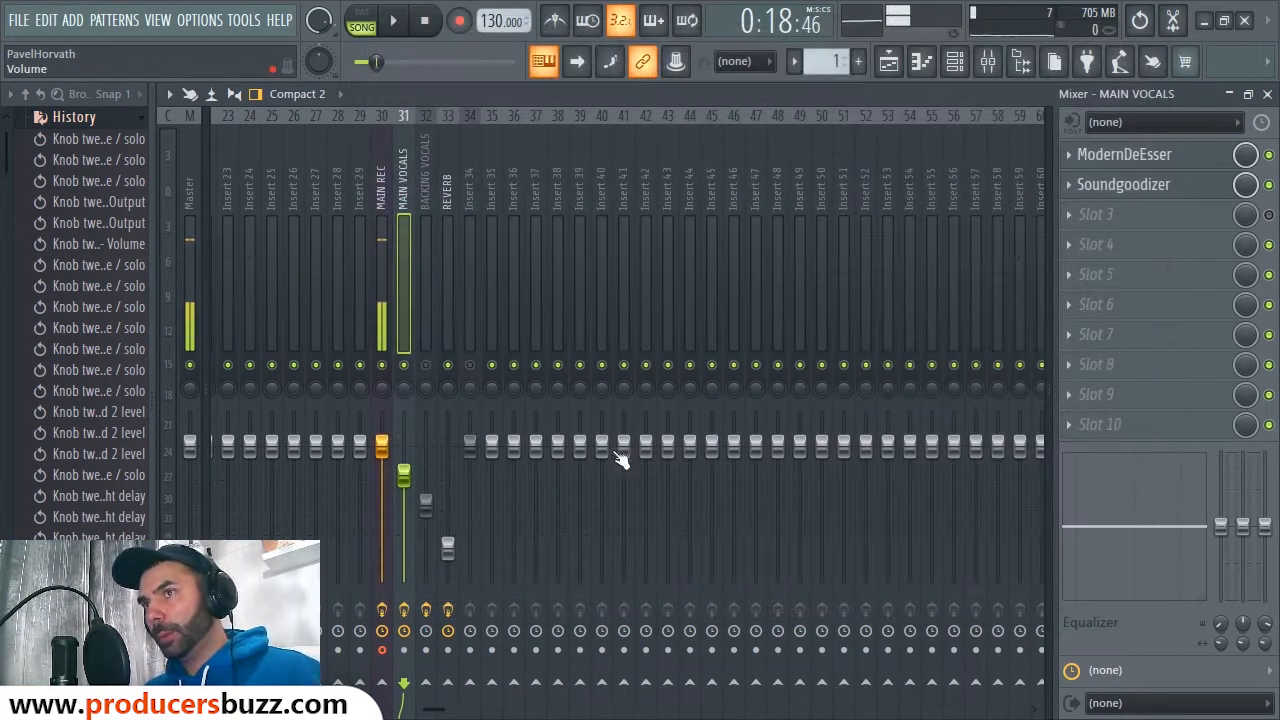
Step: Save the BACKING VOCALS state as 'backing vocals ad libs', removing the invalid slash
{"action": "left_click", "coordinate": [431, 186]}
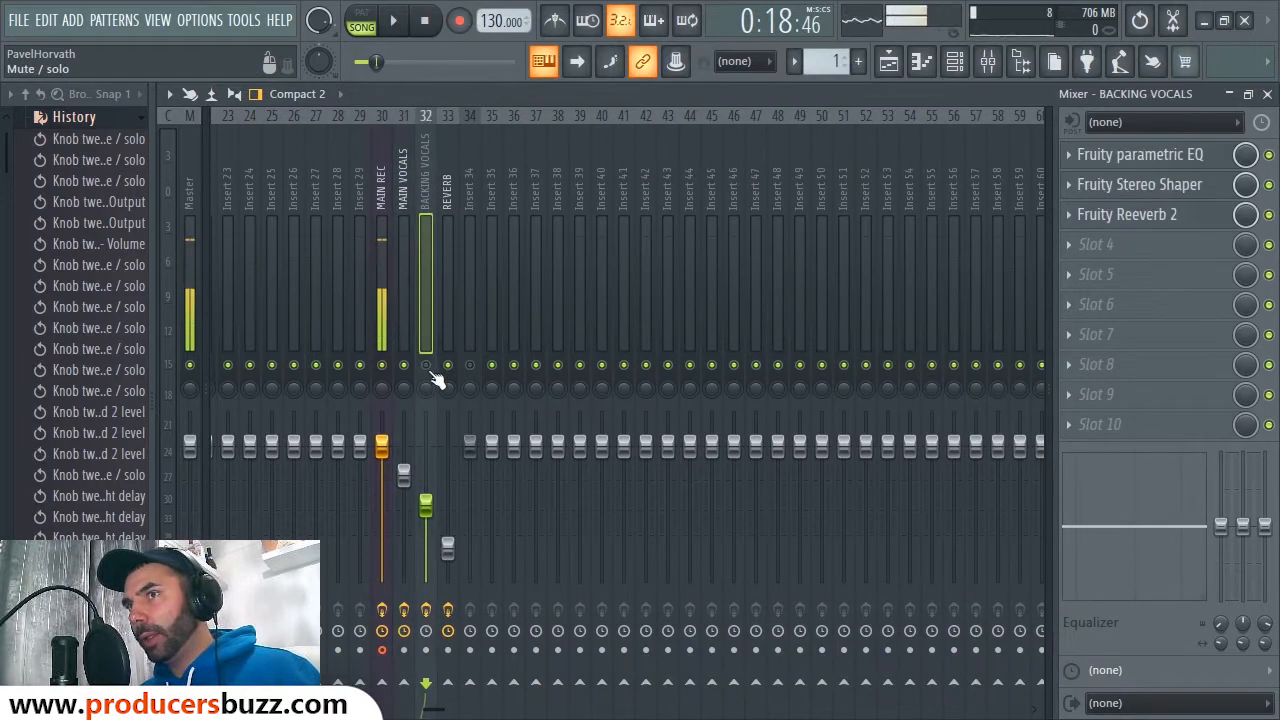
{"action": "right_click", "coordinate": [429, 164]}
{"action": "mouse_move", "coordinate": [508, 218]}
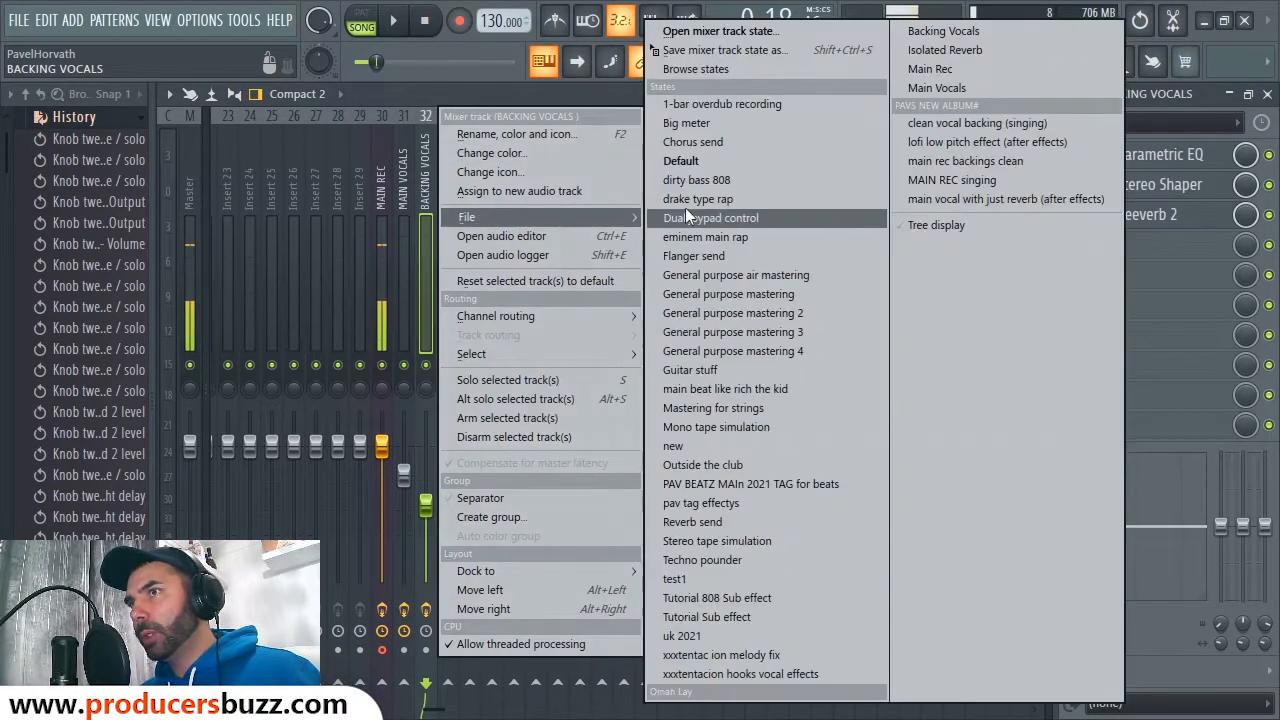
{"action": "left_click", "coordinate": [734, 49]}
{"action": "type", "text": "ba"}
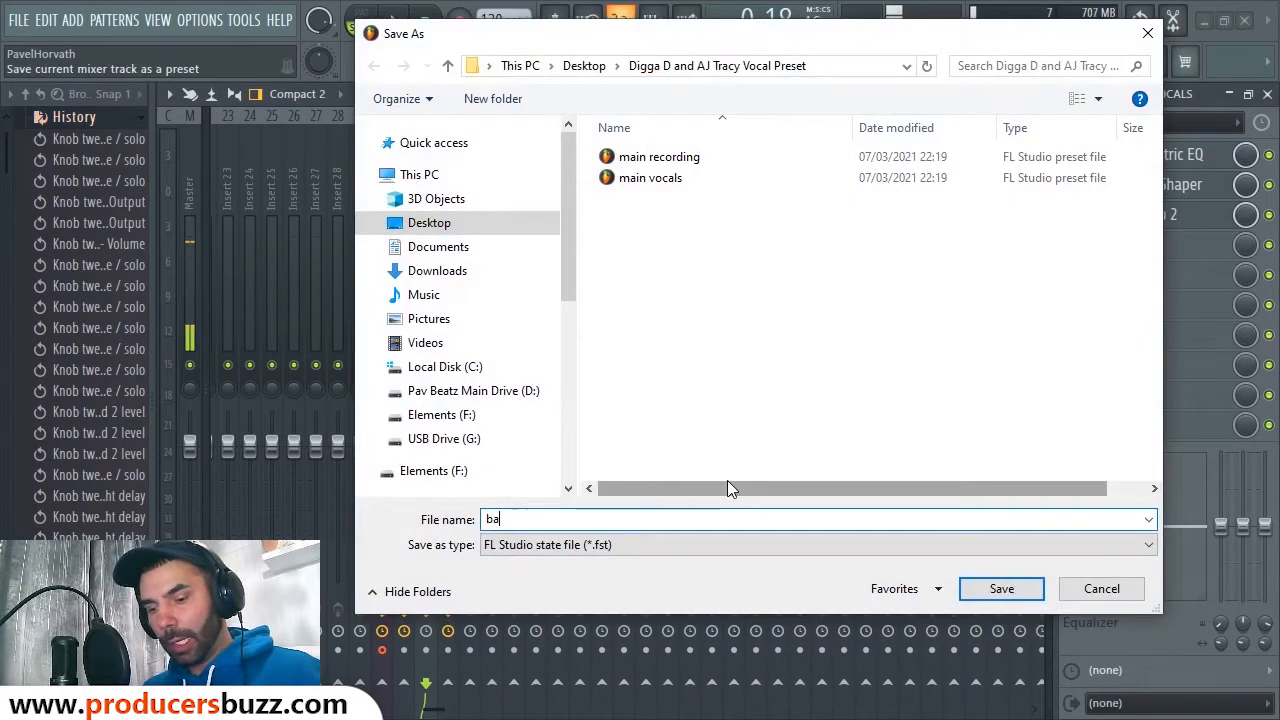
{"action": "type", "text": "ck"}
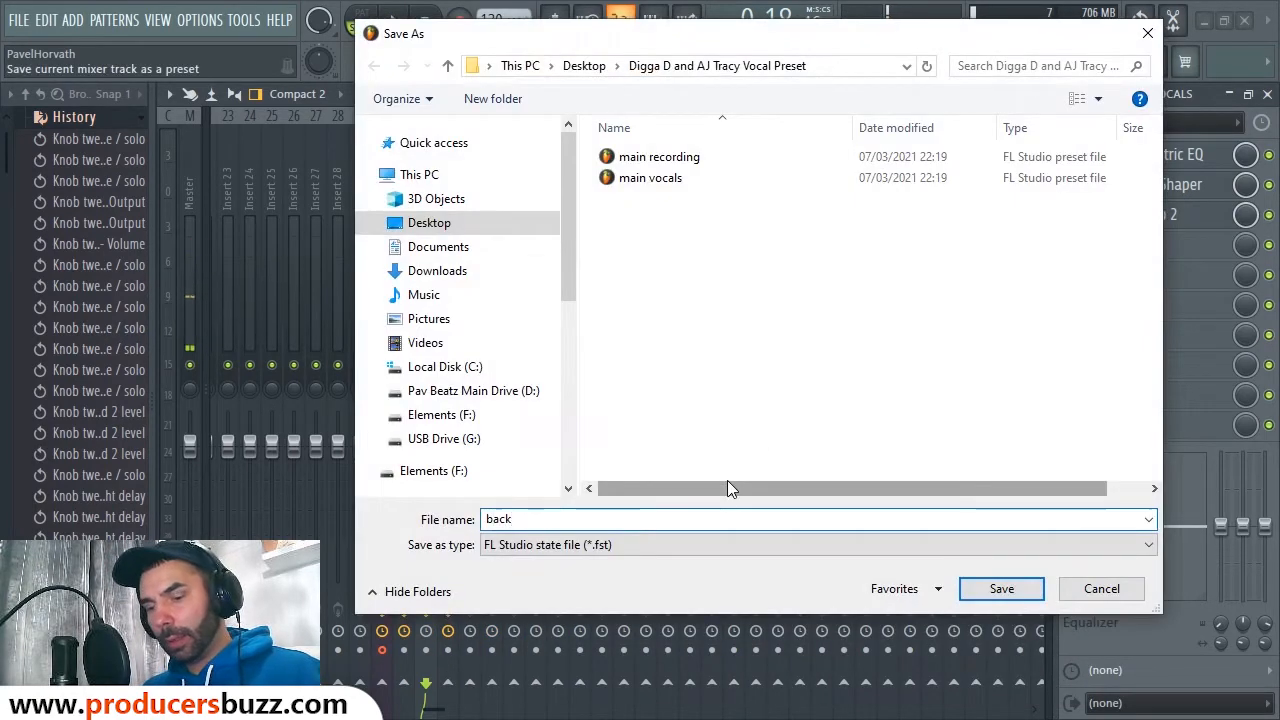
{"action": "type", "text": "ing vocals"}
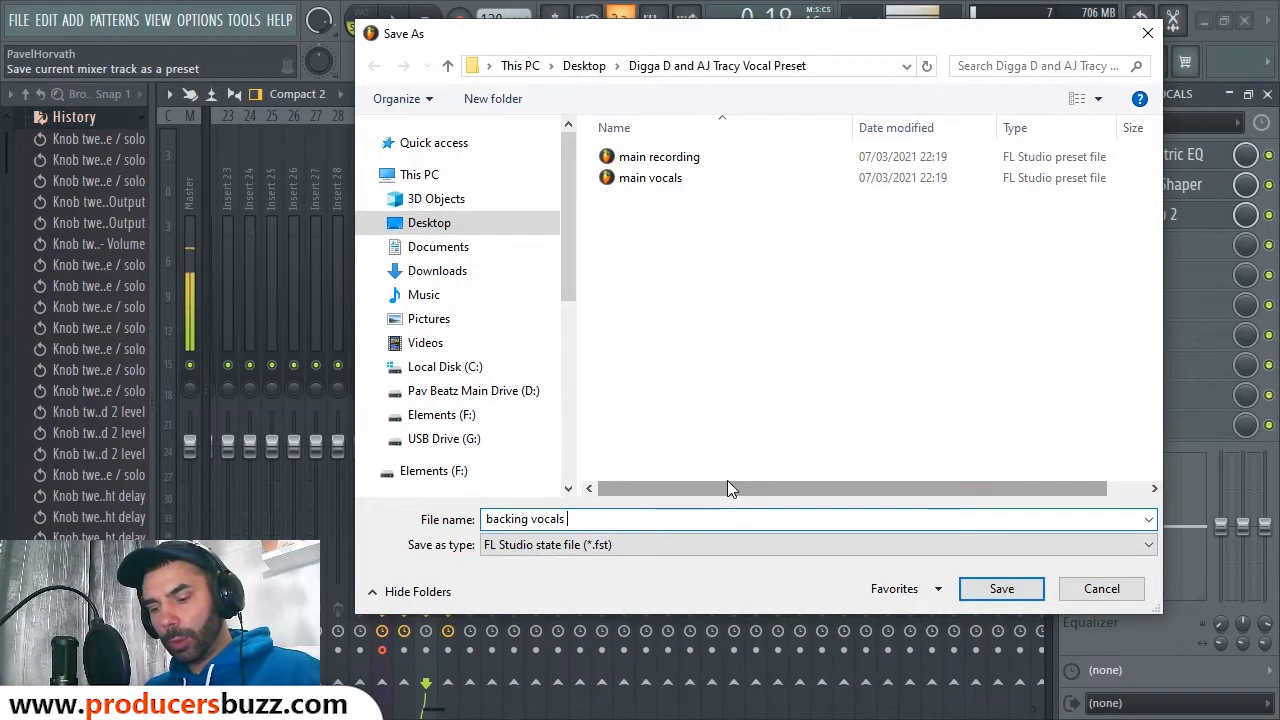
{"action": "type", "text": " /"}
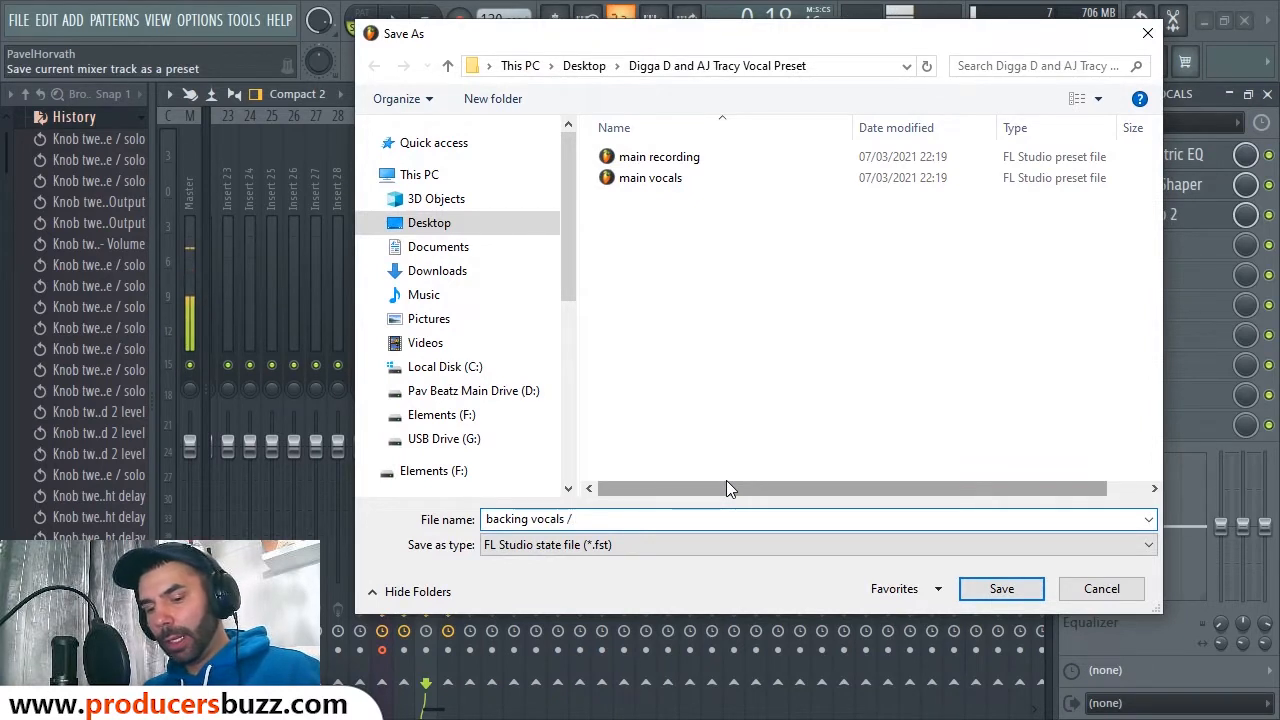
{"action": "type", "text": " ad libs"}
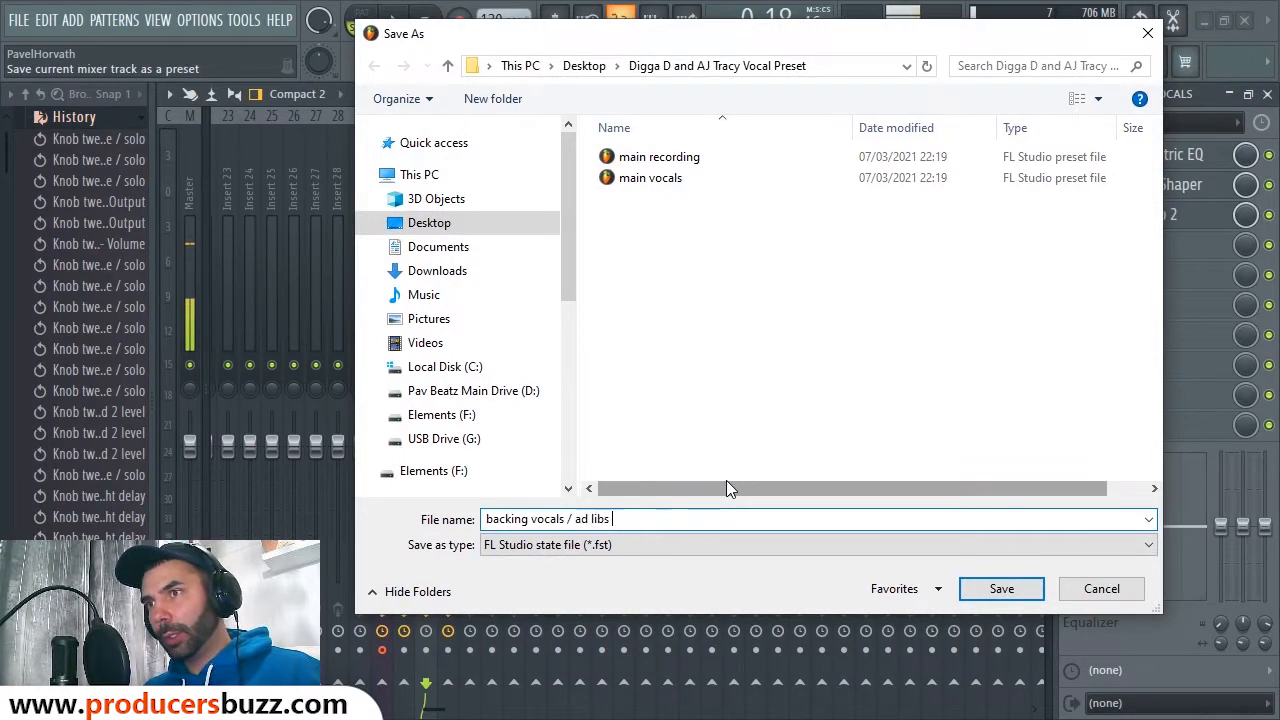
{"action": "key", "text": "Return"}
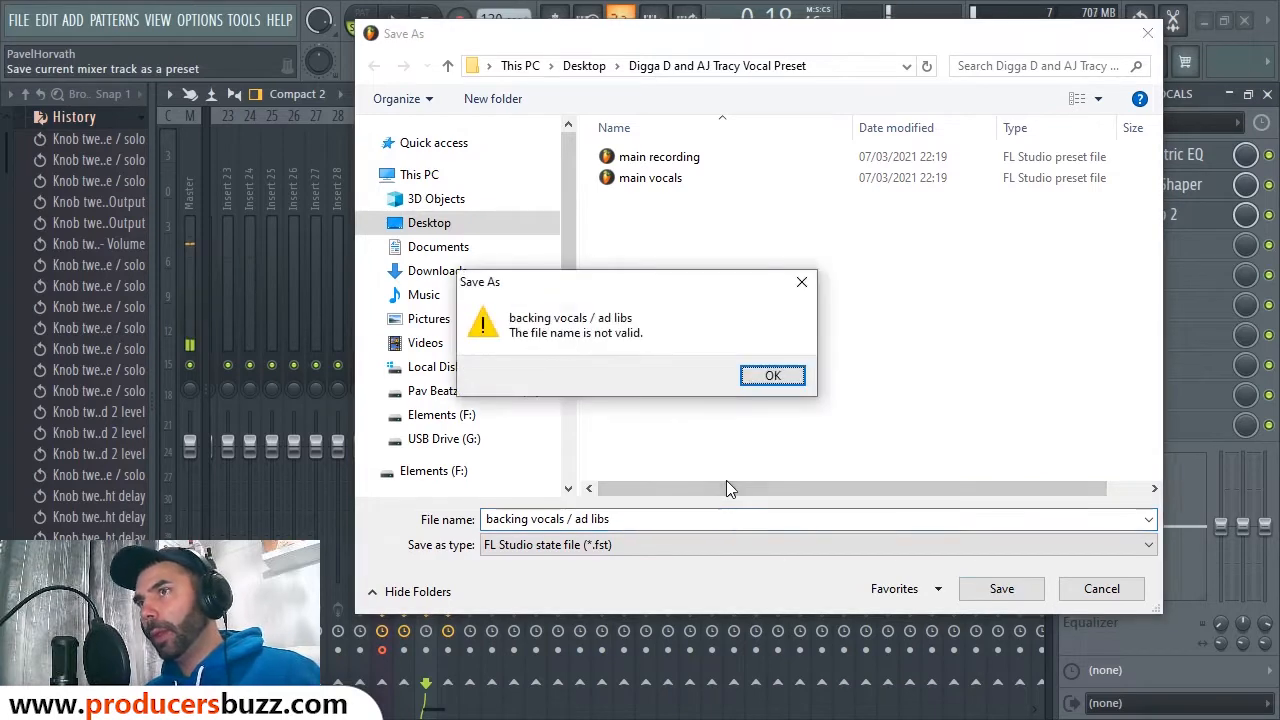
{"action": "left_click", "coordinate": [773, 378]}
{"action": "left_click", "coordinate": [575, 518]}
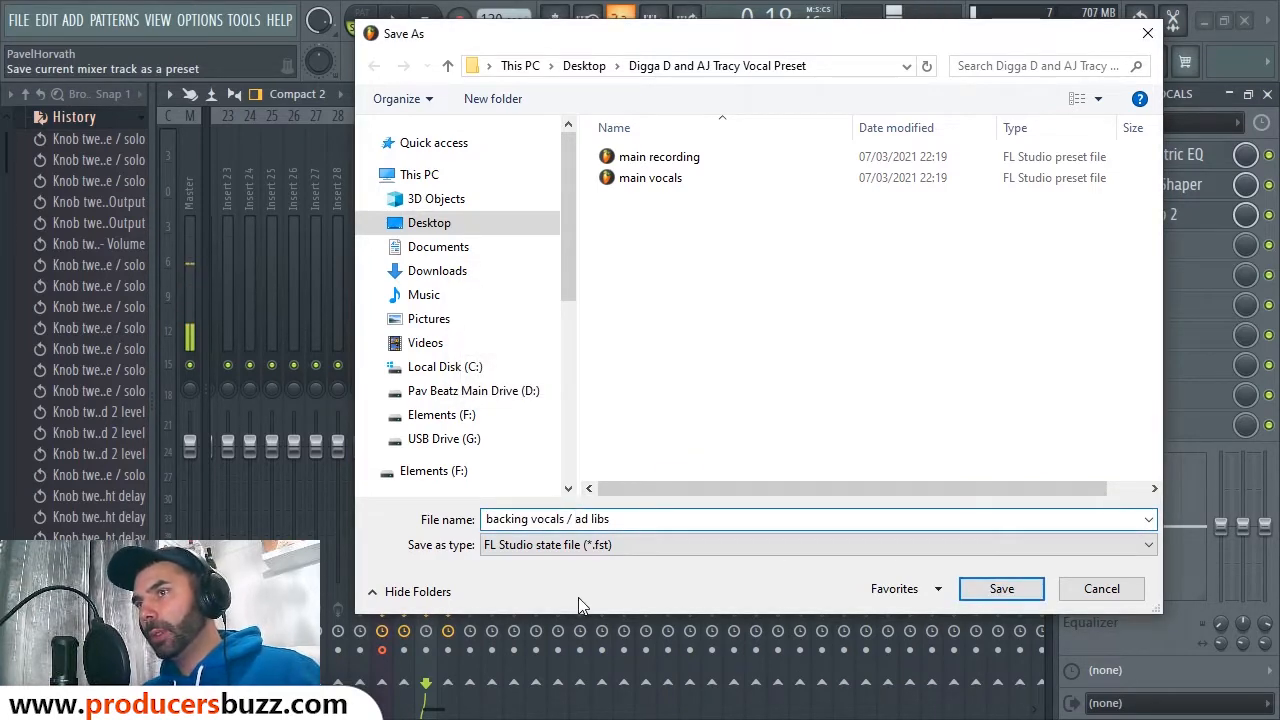
{"action": "key", "text": "Escape"}
Step: Save the REVERB track state as the 'reverb' preset, then select empty Insert 1
{"action": "left_click", "coordinate": [448, 207]}
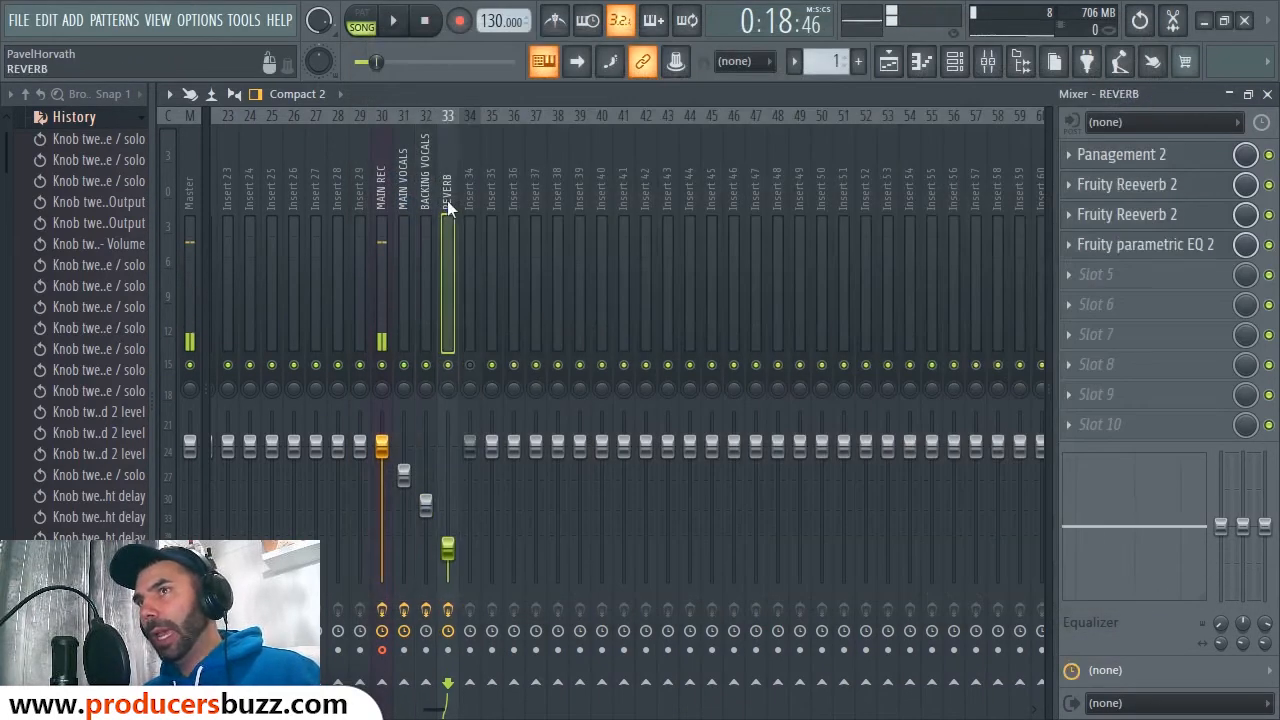
{"action": "right_click", "coordinate": [448, 207]}
{"action": "mouse_move", "coordinate": [544, 215]}
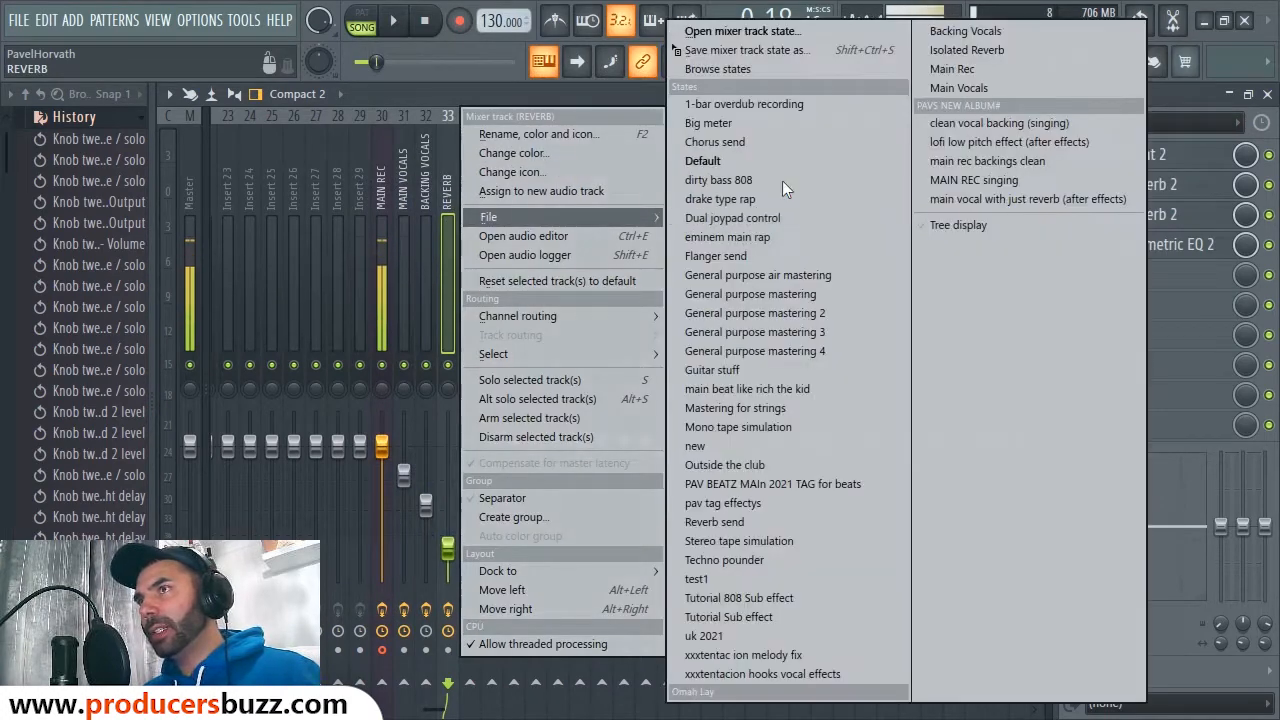
{"action": "left_click", "coordinate": [760, 49]}
{"action": "type", "text": "re"}
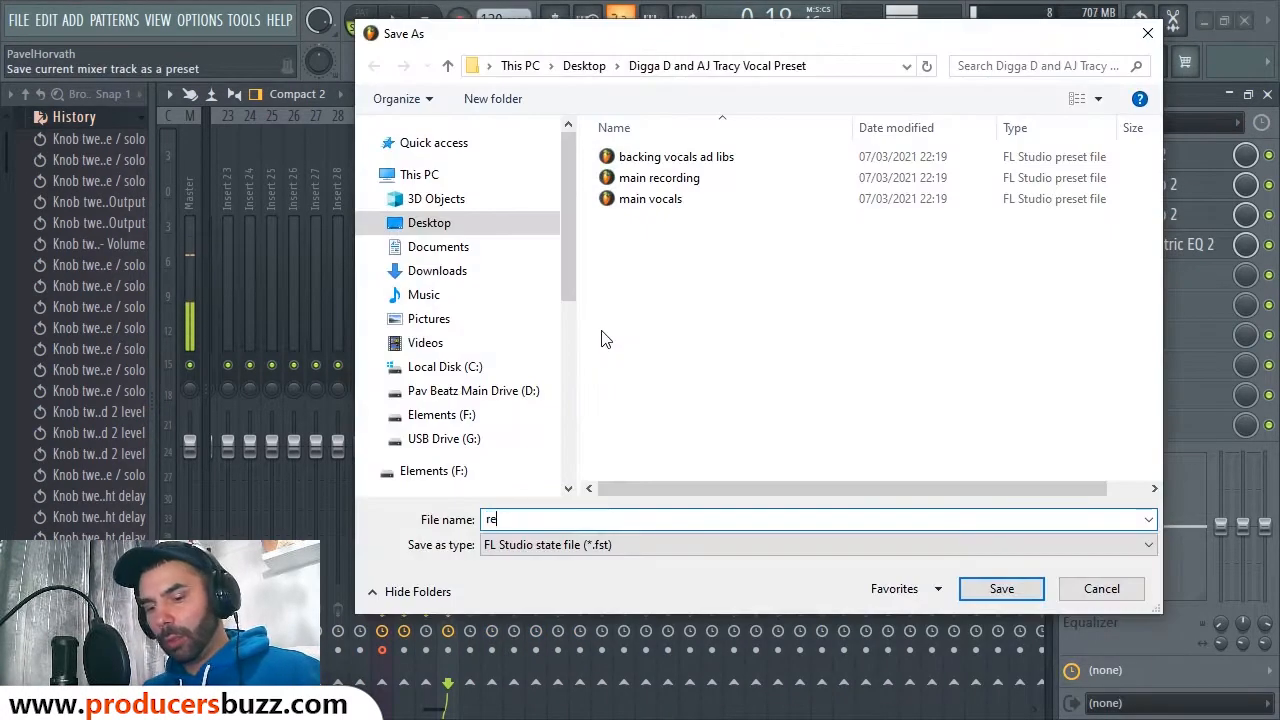
{"action": "type", "text": "verb"}
{"action": "key", "text": "Return"}
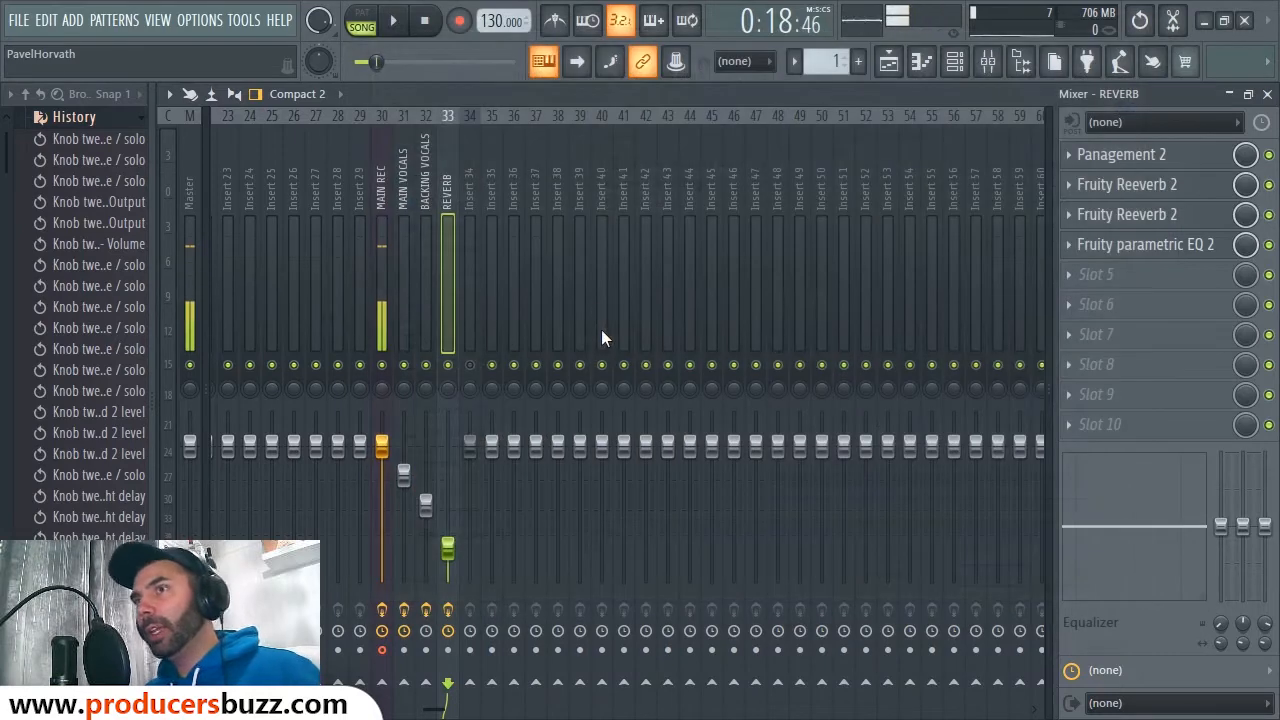
{"action": "left_click_drag", "start_coordinate": [470, 305], "coordinate": [718, 278]}
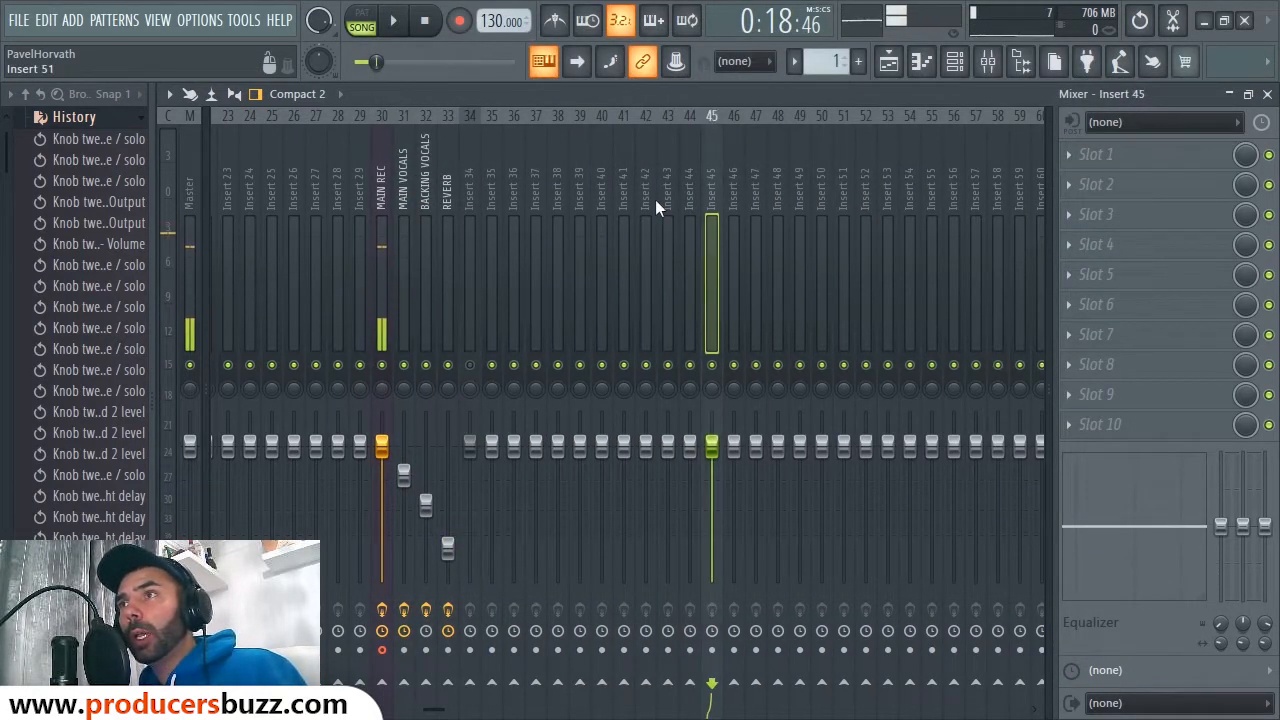
{"action": "left_click_drag", "start_coordinate": [557, 202], "coordinate": [225, 210]}
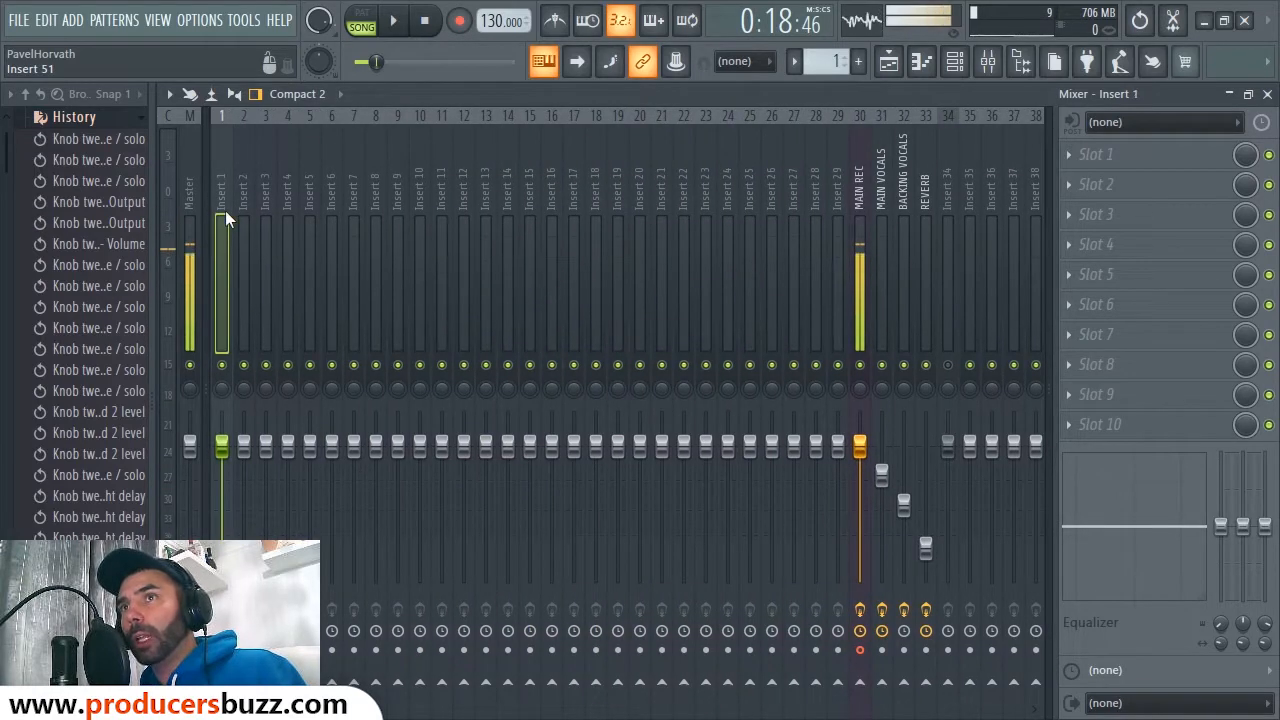
Step: Load the 'main recording' mixer state onto Insert 1
{"action": "right_click", "coordinate": [225, 158]}
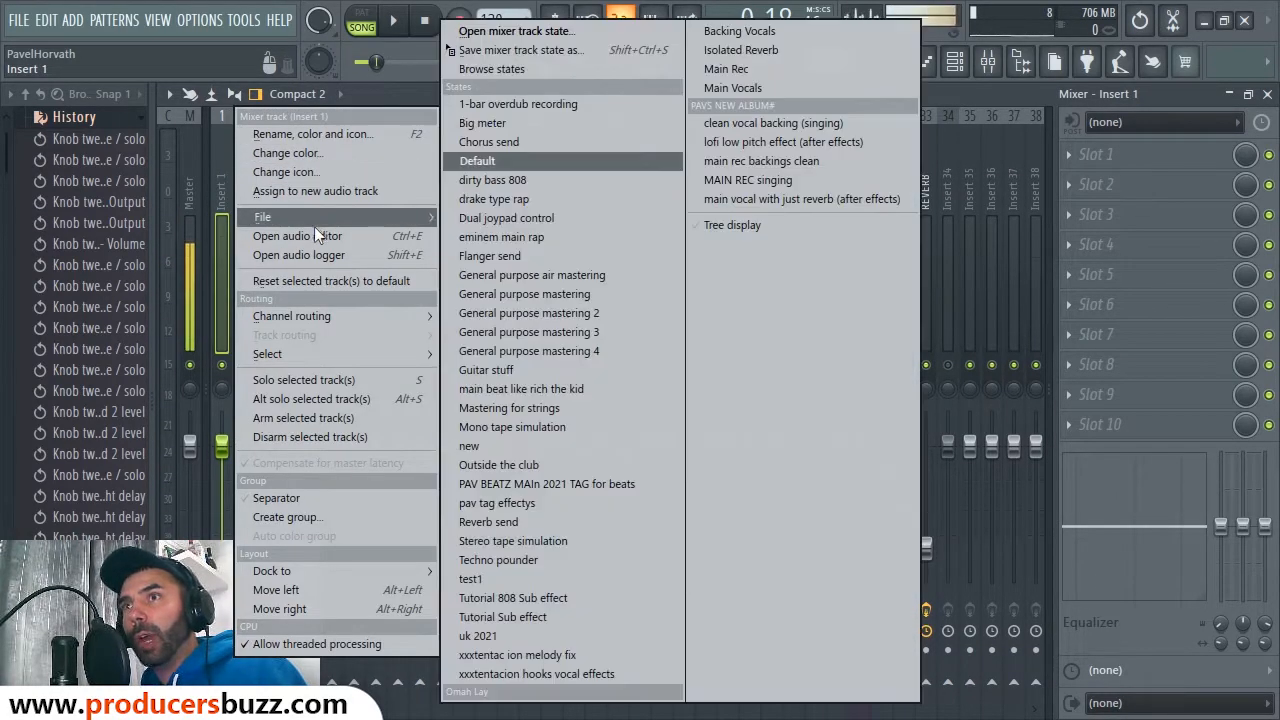
{"action": "mouse_move", "coordinate": [313, 218]}
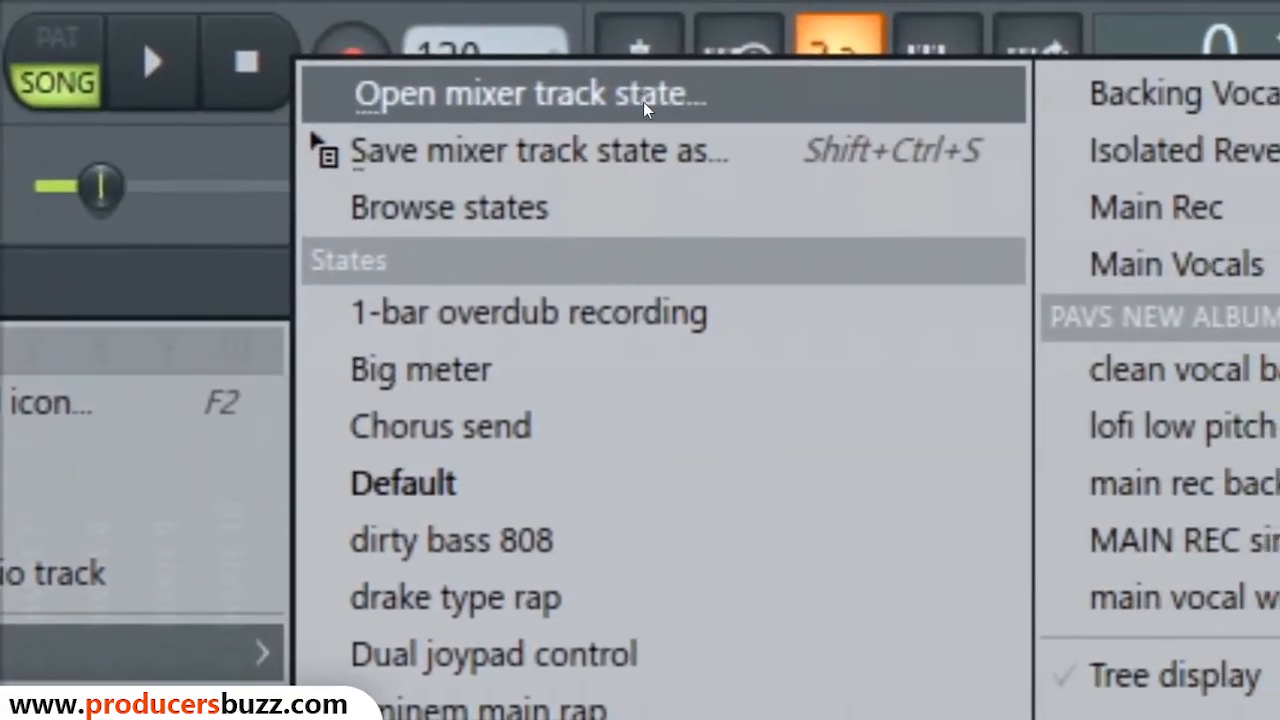
{"action": "left_click", "coordinate": [640, 101]}
{"action": "left_click", "coordinate": [663, 158]}
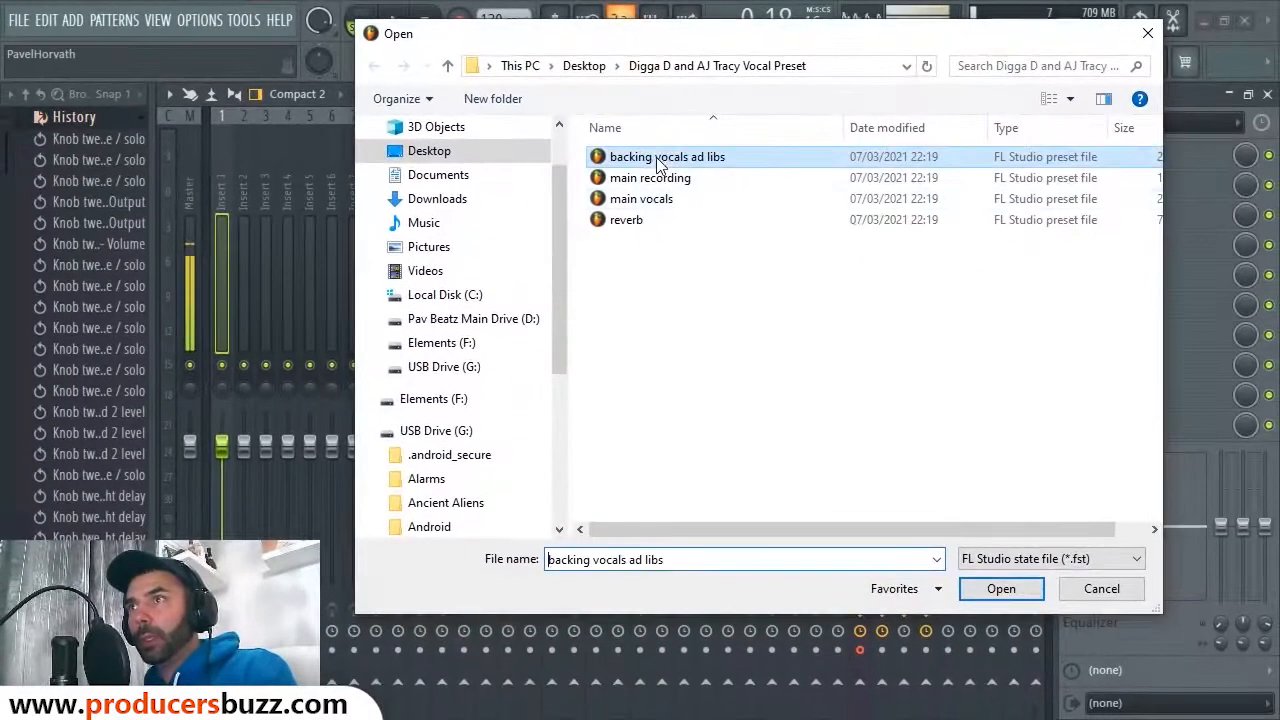
{"action": "left_click", "coordinate": [638, 226]}
{"action": "left_click", "coordinate": [643, 181]}
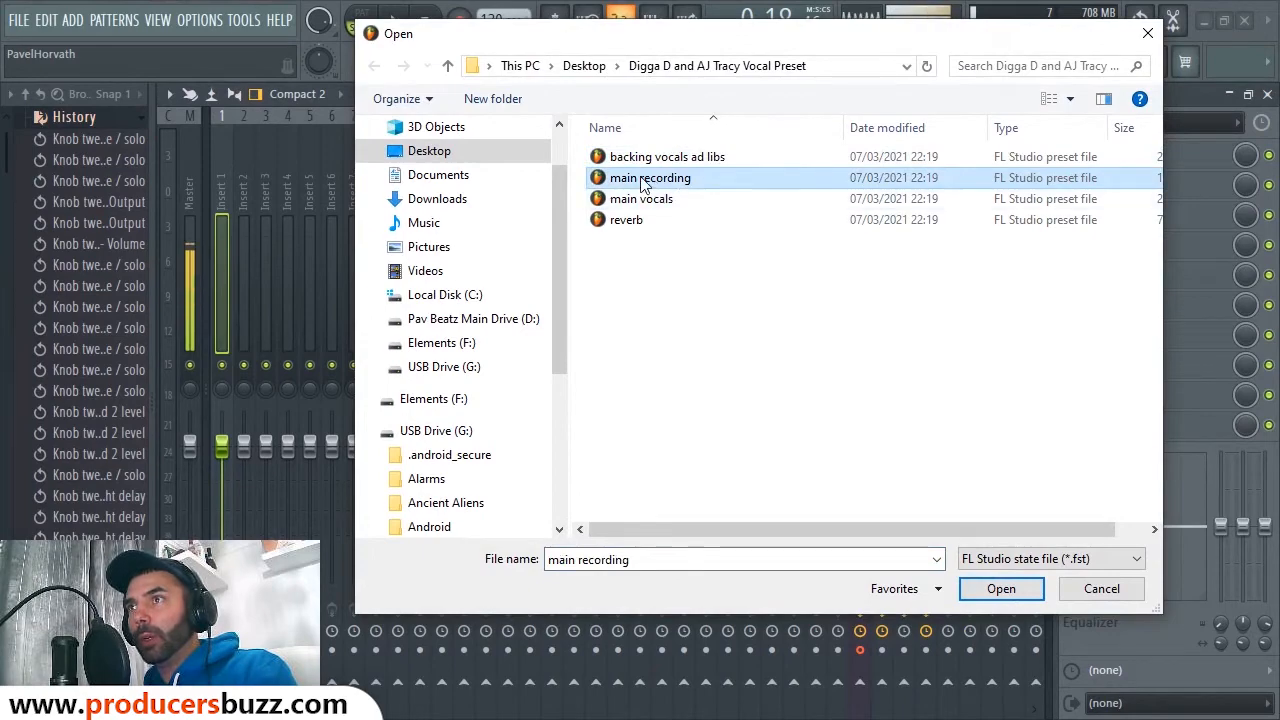
{"action": "double_click", "coordinate": [652, 182]}
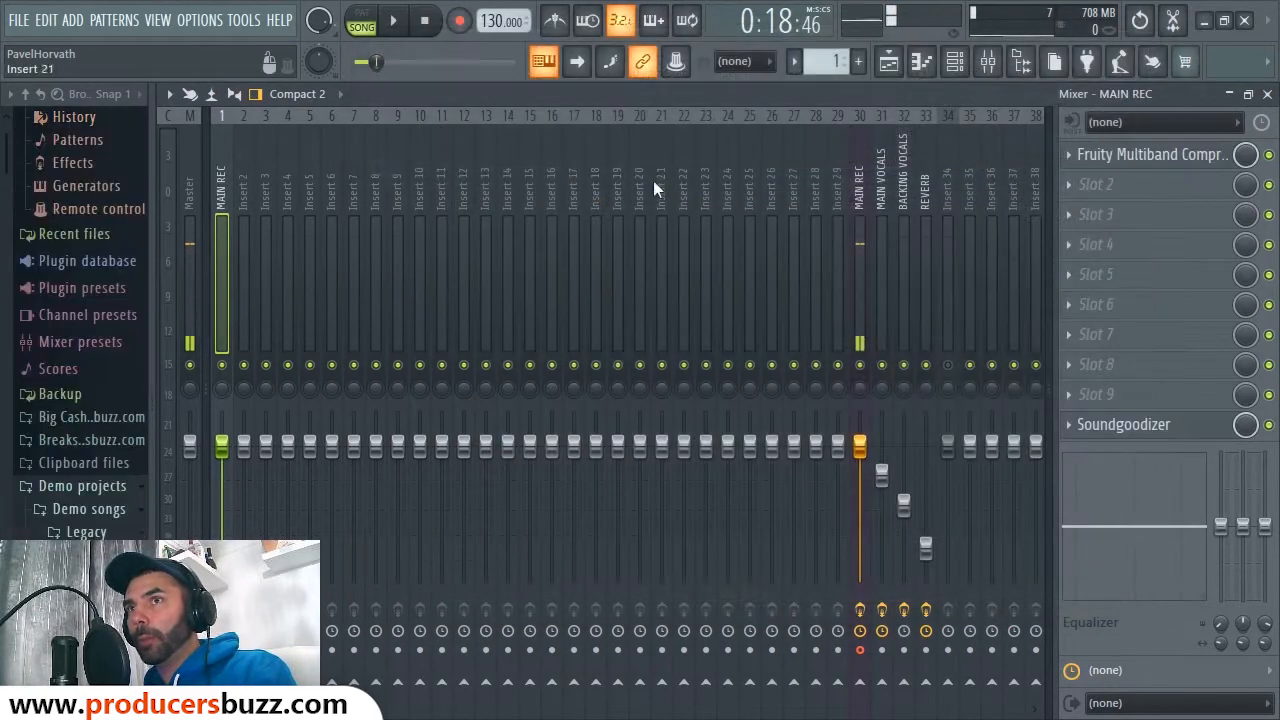
Step: Load the 'main vocals' mixer state onto Insert 2
{"action": "left_click", "coordinate": [245, 188]}
{"action": "right_click", "coordinate": [244, 167]}
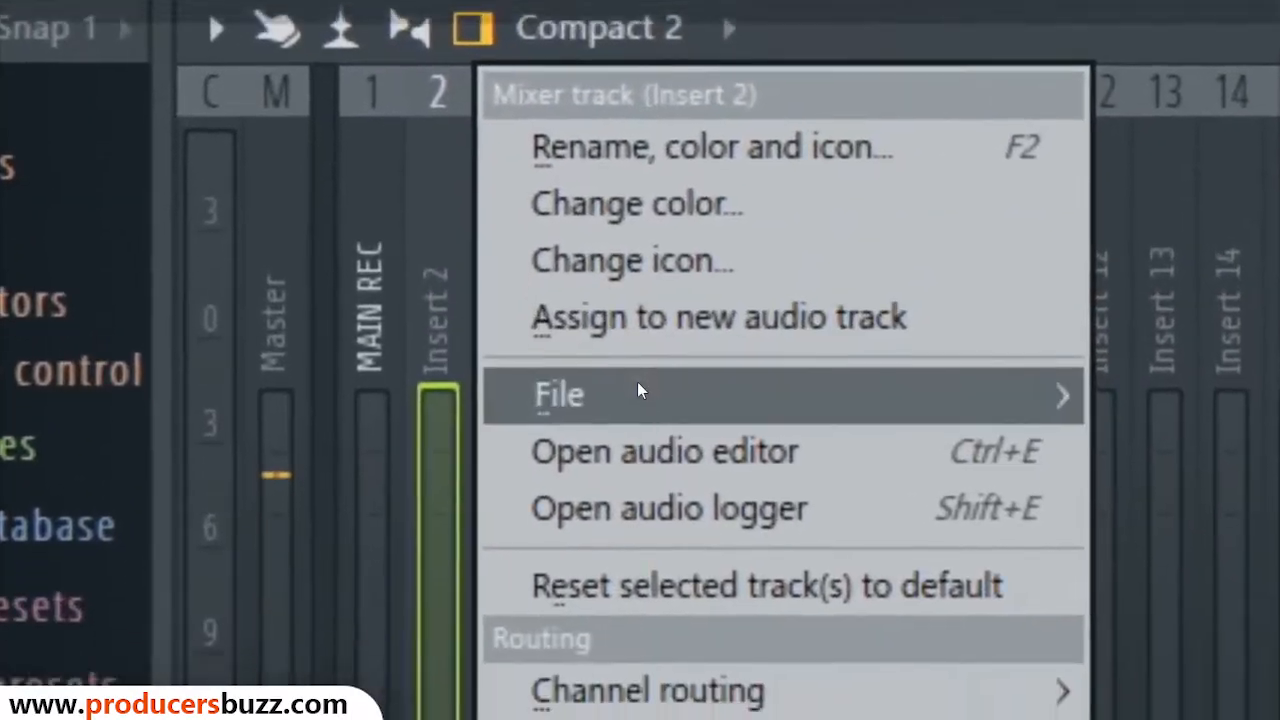
{"action": "mouse_move", "coordinate": [580, 491]}
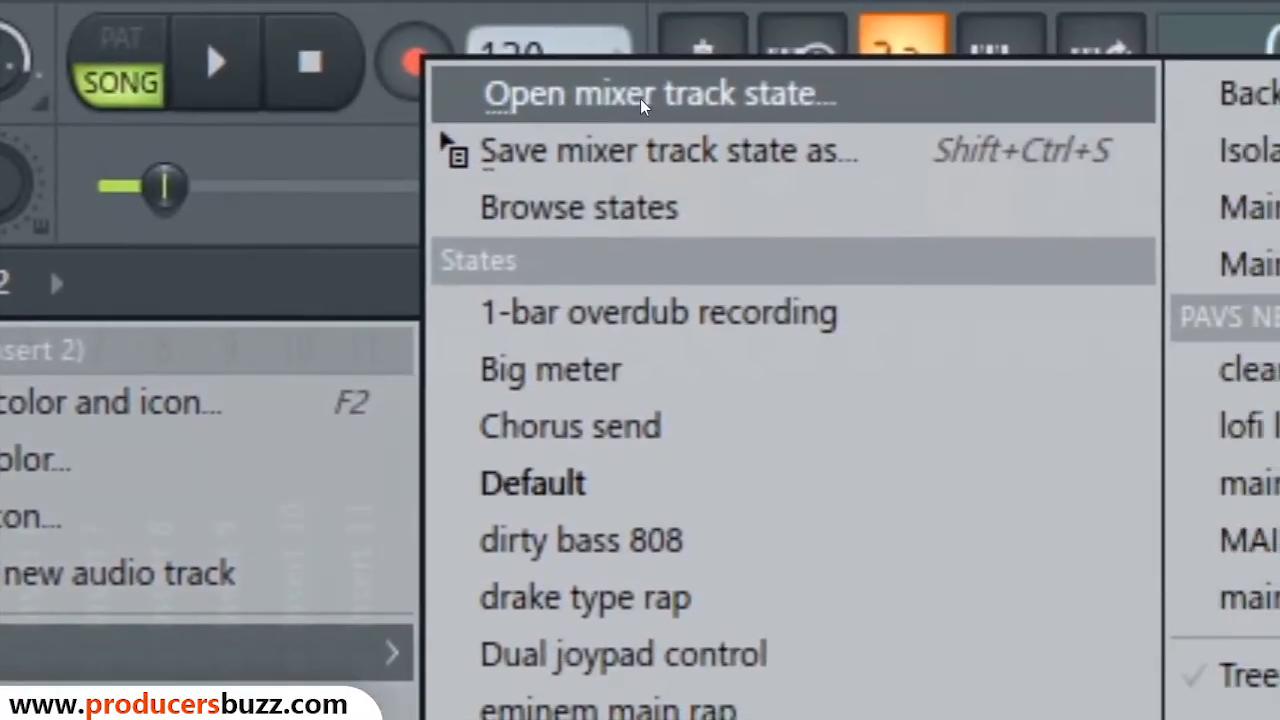
{"action": "left_click", "coordinate": [640, 98]}
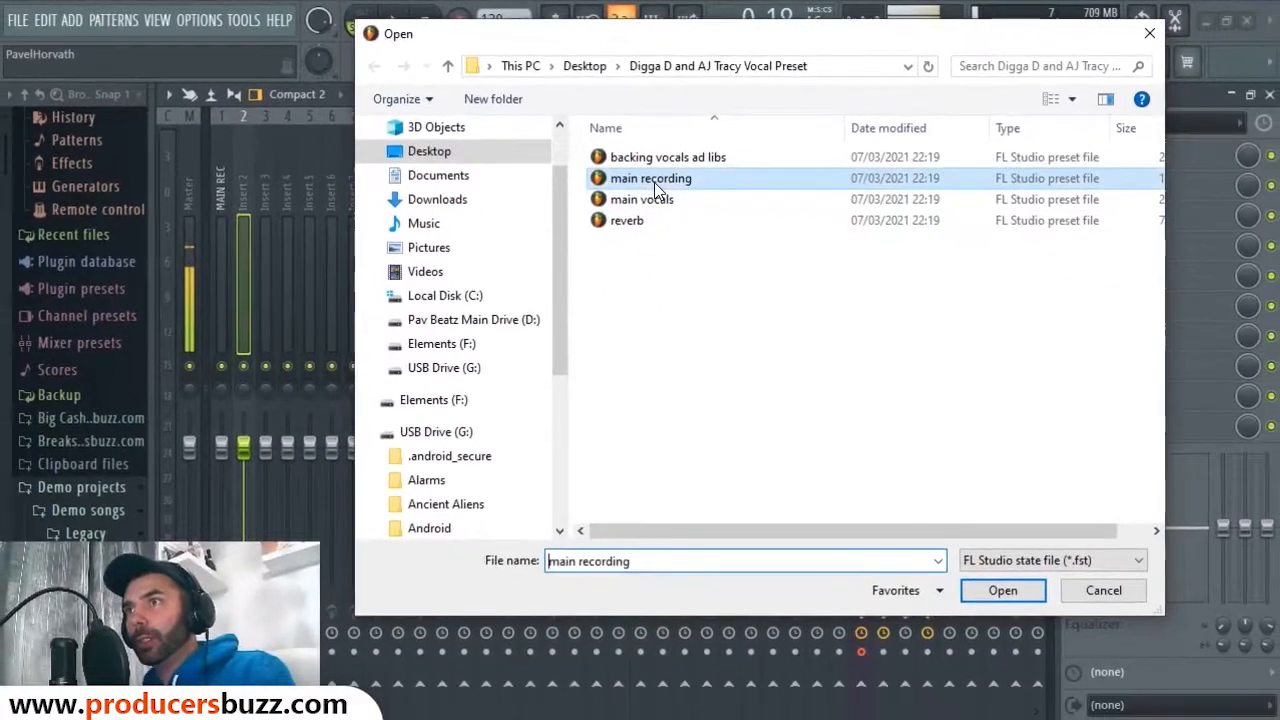
{"action": "left_click", "coordinate": [657, 206]}
{"action": "double_click", "coordinate": [645, 205]}
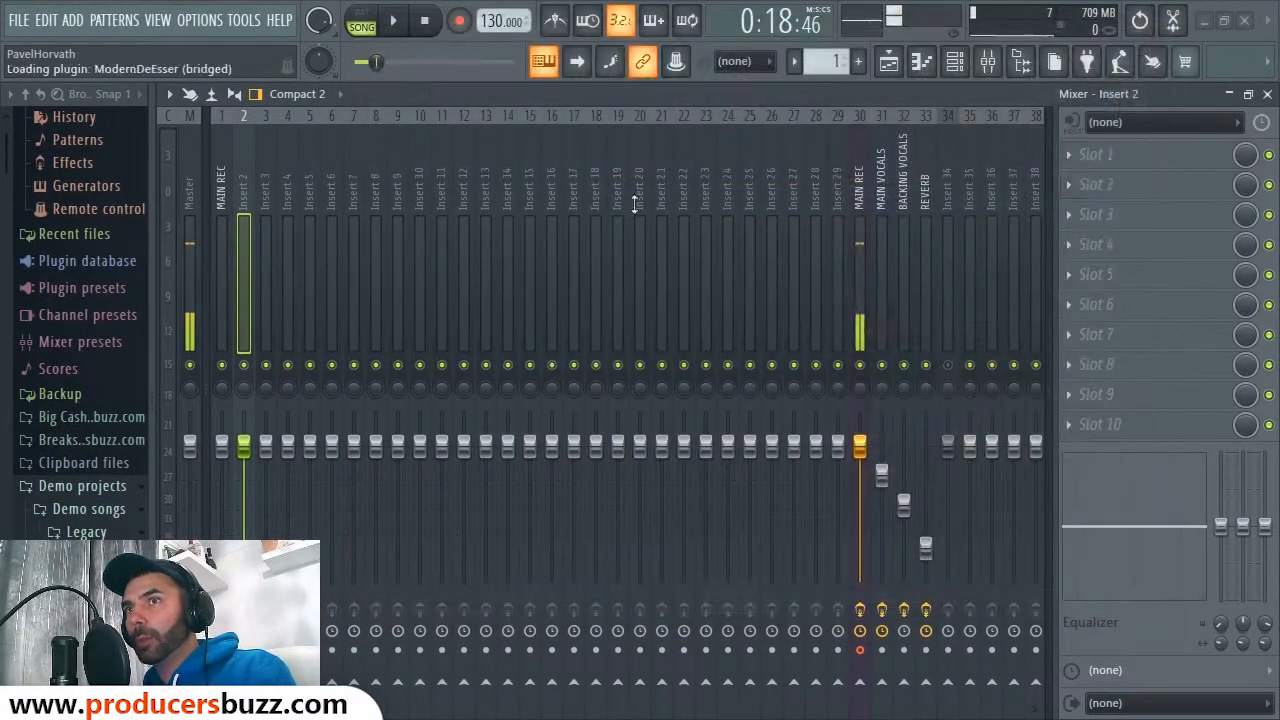
Step: Load the 'backing vocals ad libs' mixer state onto Insert 3
{"action": "left_click", "coordinate": [267, 170]}
{"action": "right_click", "coordinate": [268, 170]}
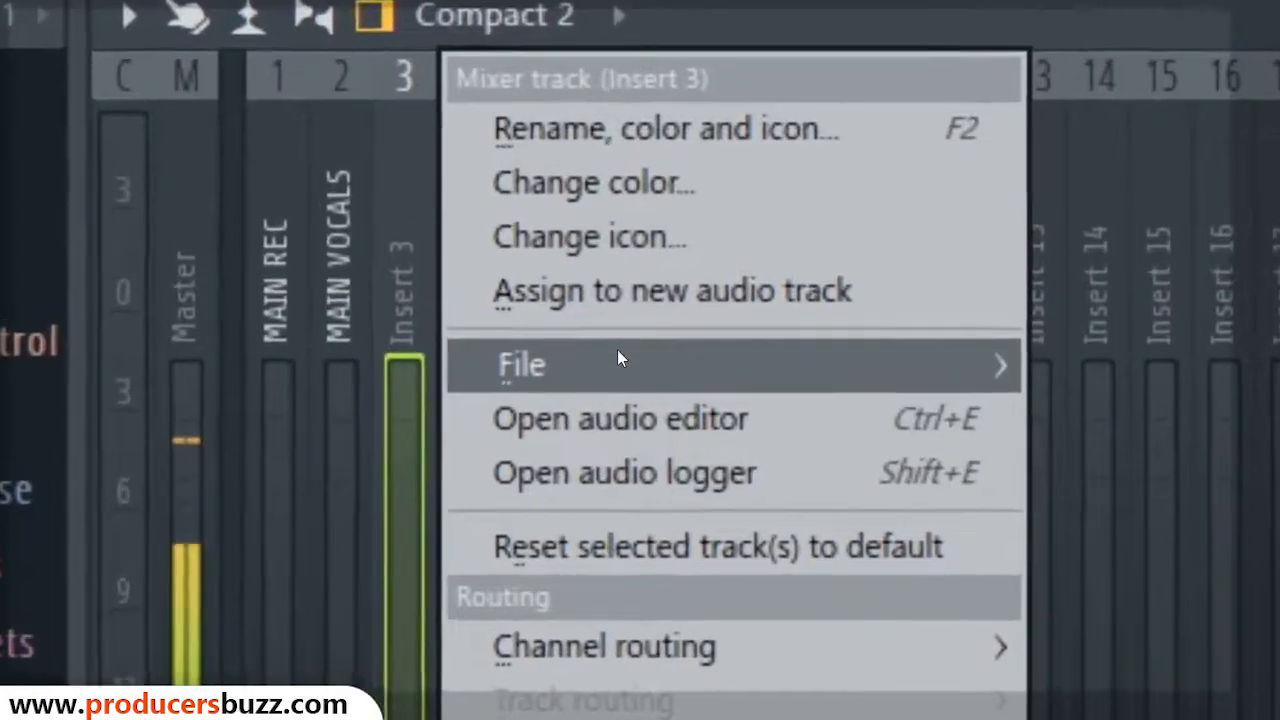
{"action": "mouse_move", "coordinate": [341, 217]}
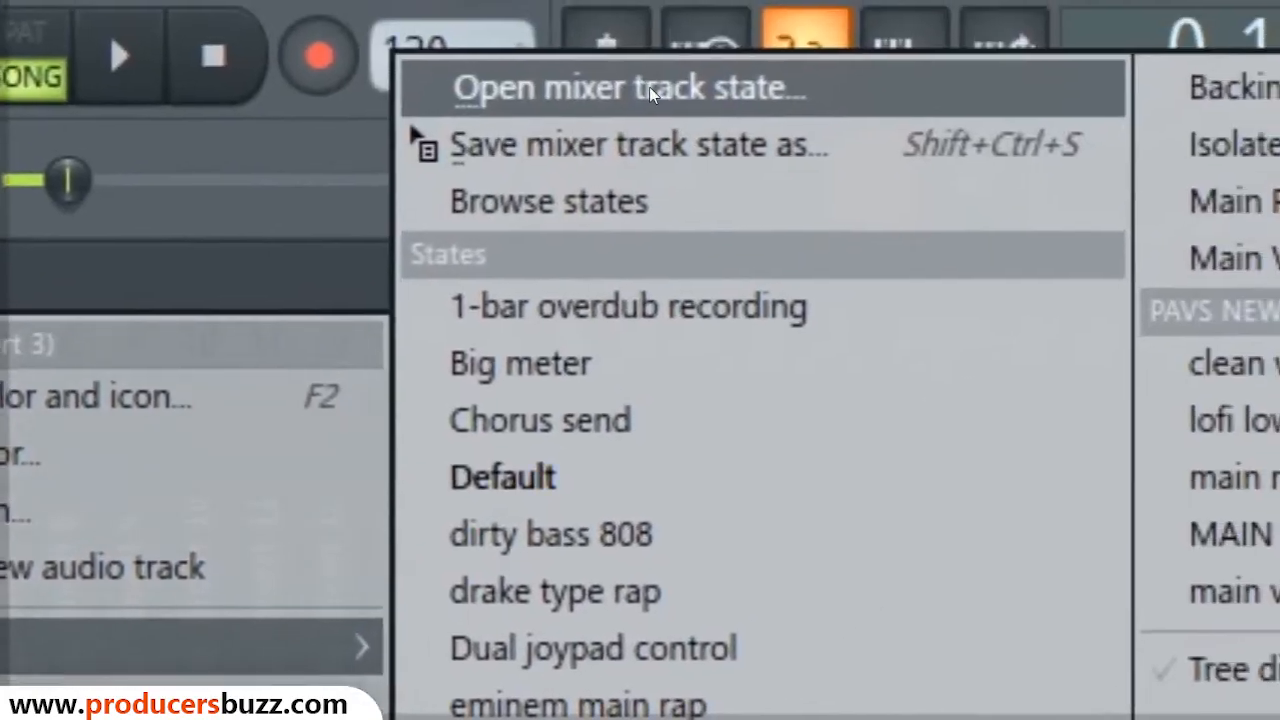
{"action": "left_click", "coordinate": [700, 1]}
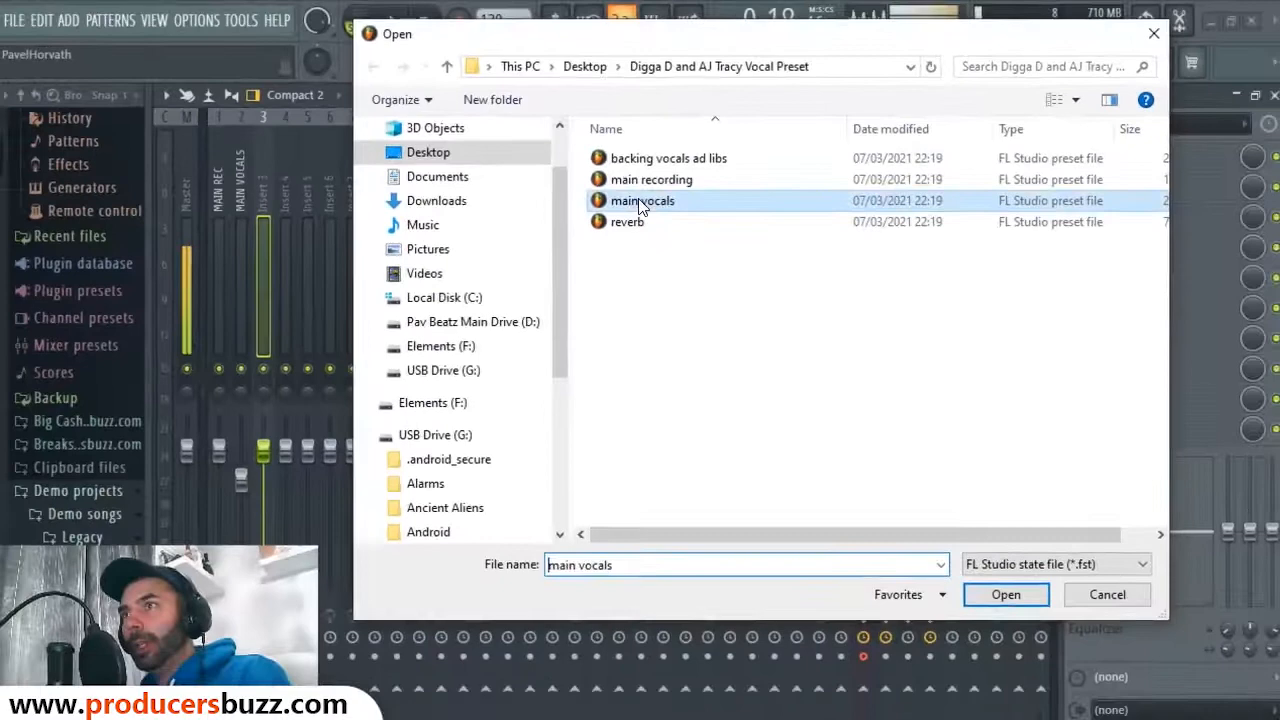
{"action": "left_click", "coordinate": [650, 181]}
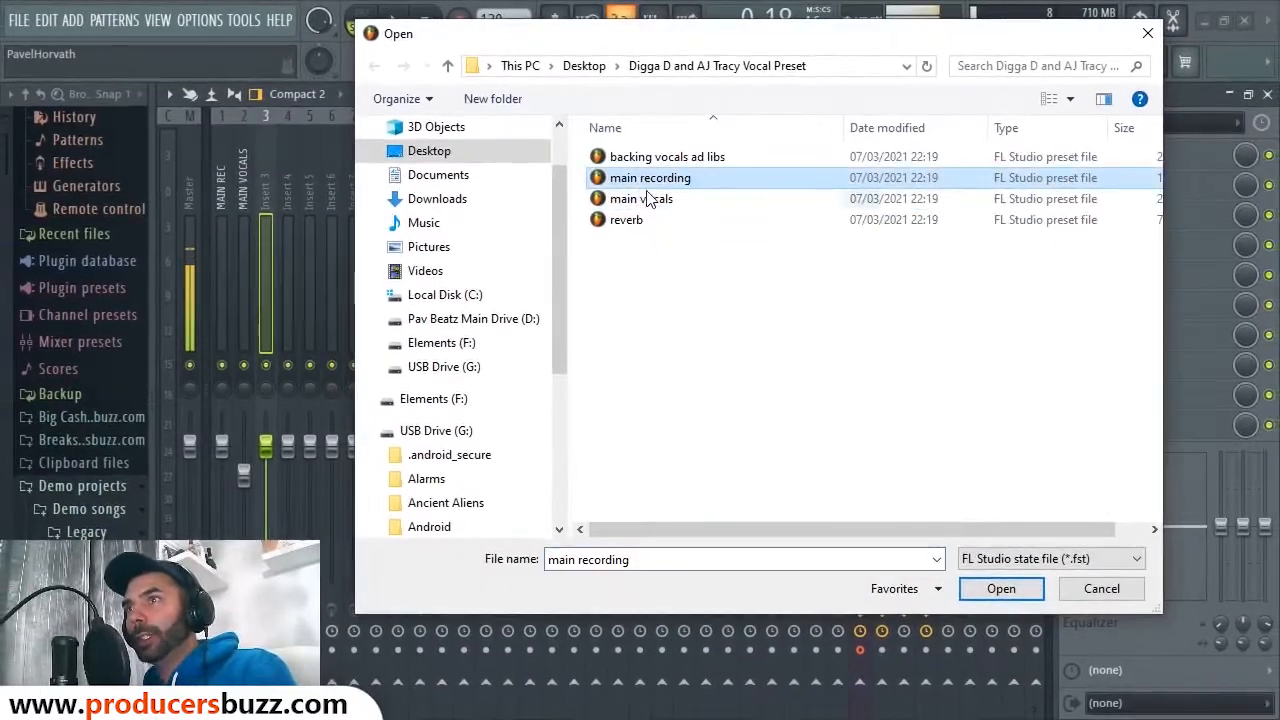
{"action": "left_click", "coordinate": [636, 222]}
{"action": "left_click", "coordinate": [648, 202]}
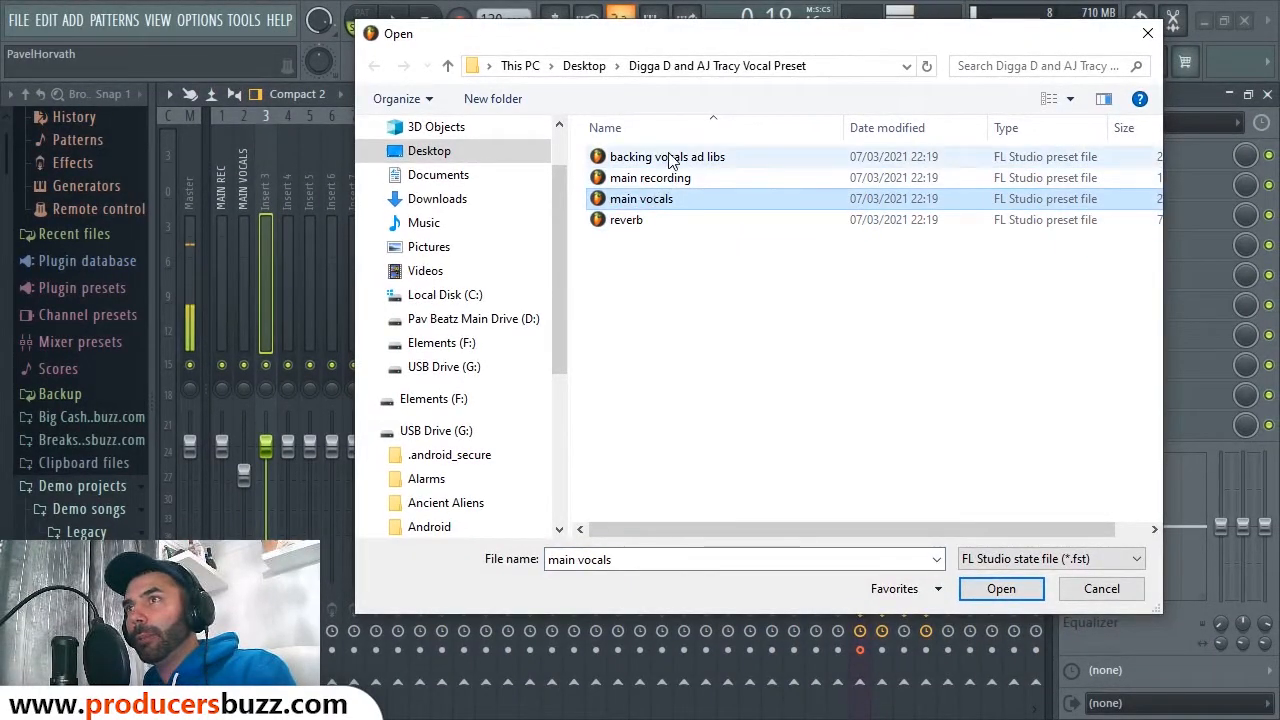
{"action": "left_click", "coordinate": [668, 157]}
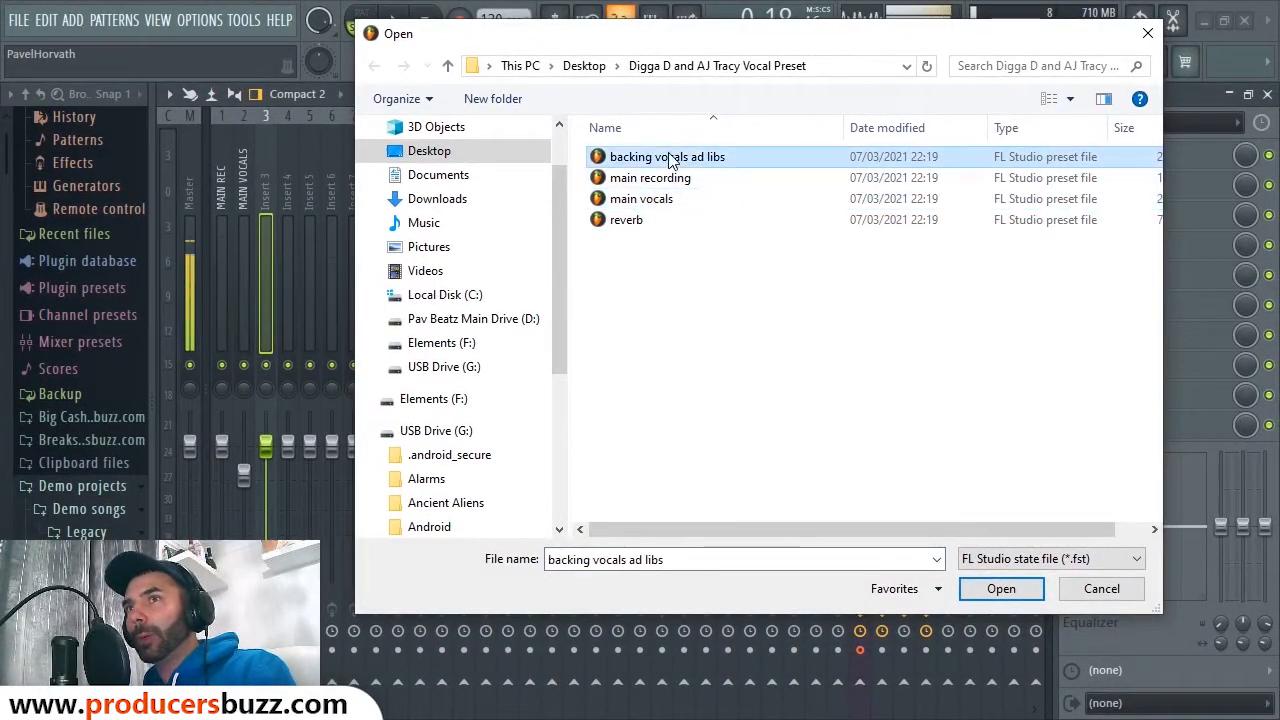
{"action": "double_click", "coordinate": [668, 155]}
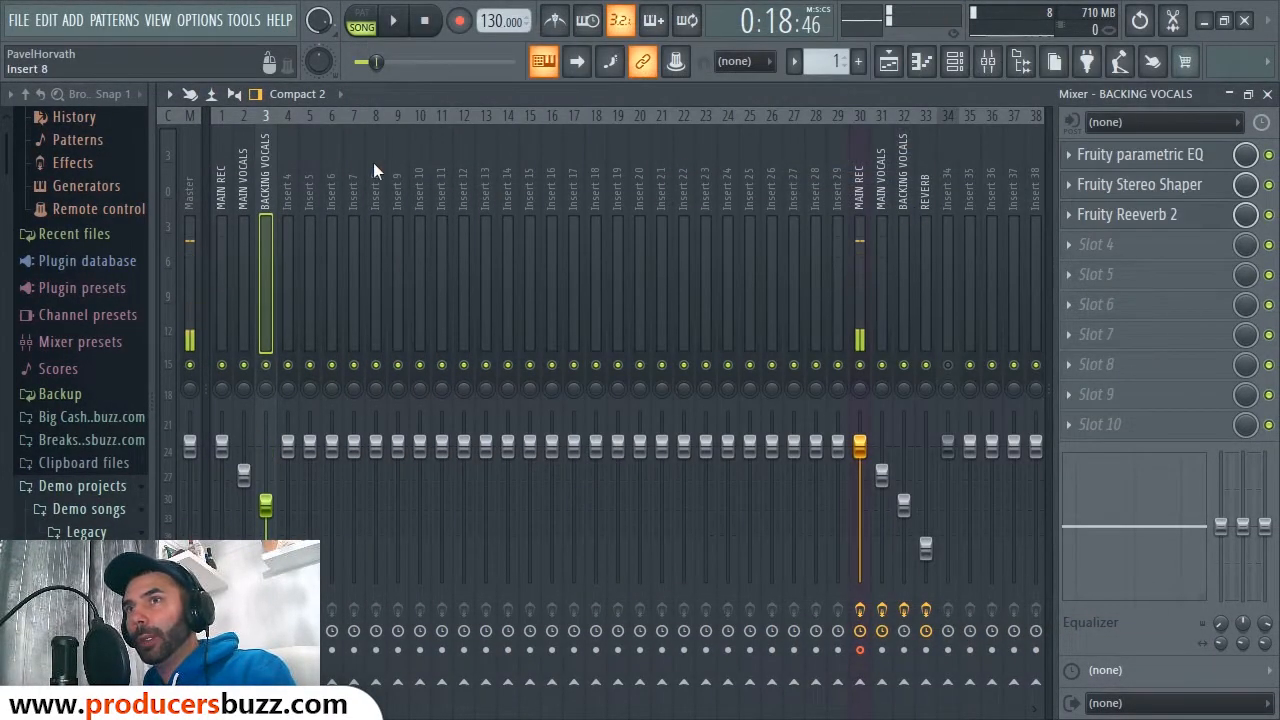
Step: Load the 'reverb' mixer state onto Insert 4, making it the REVERB track
{"action": "left_click", "coordinate": [288, 180]}
{"action": "right_click", "coordinate": [291, 162]}
{"action": "mouse_move", "coordinate": [340, 213]}
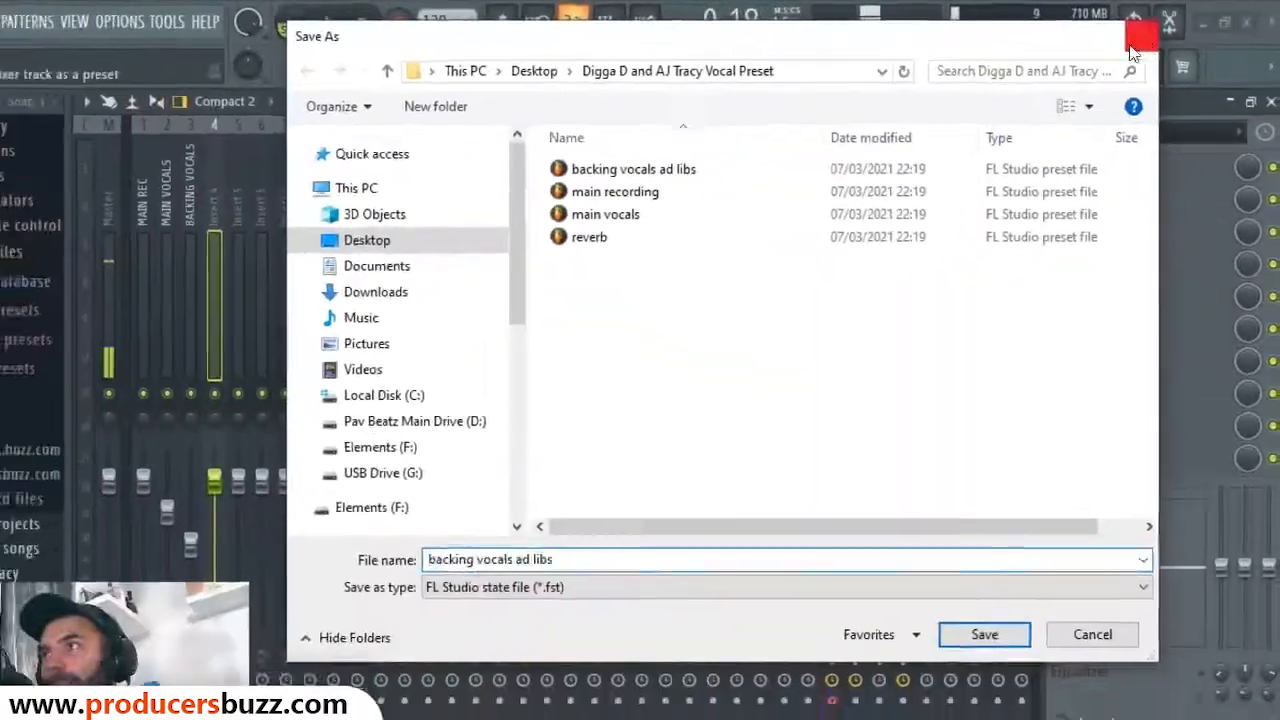
{"action": "left_click", "coordinate": [1130, 96]}
{"action": "right_click", "coordinate": [285, 172]}
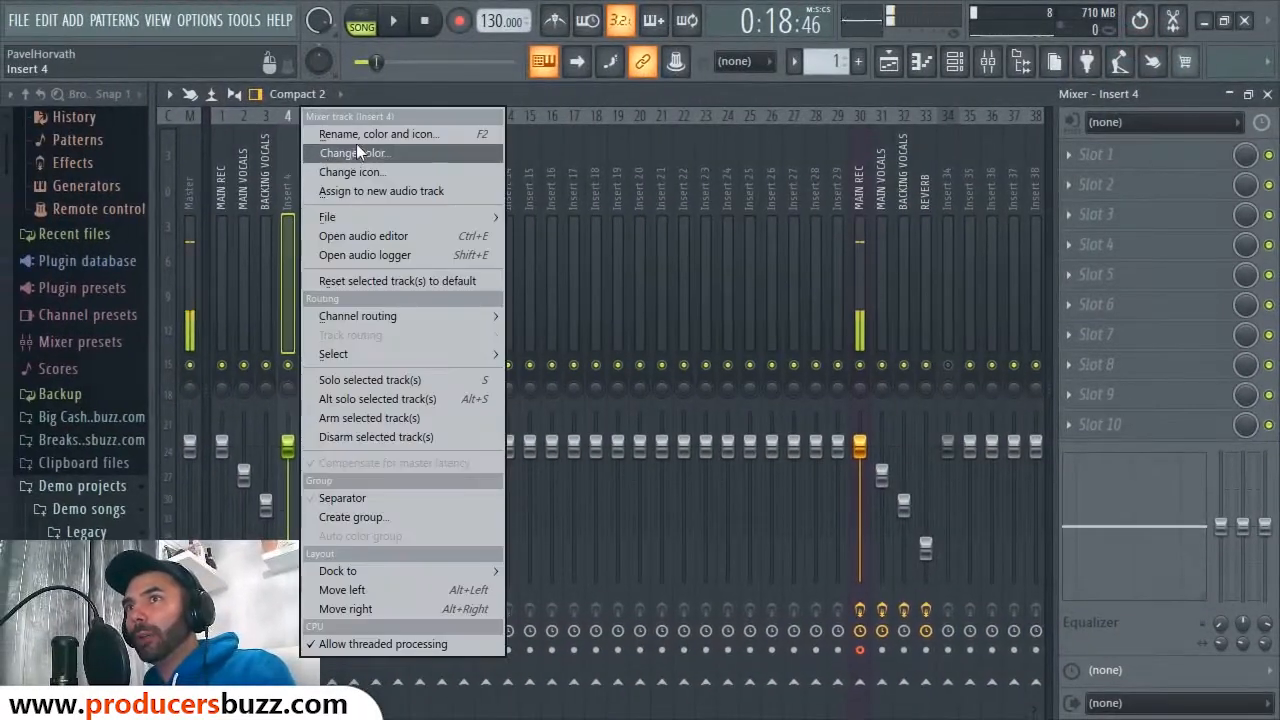
{"action": "mouse_move", "coordinate": [358, 220]}
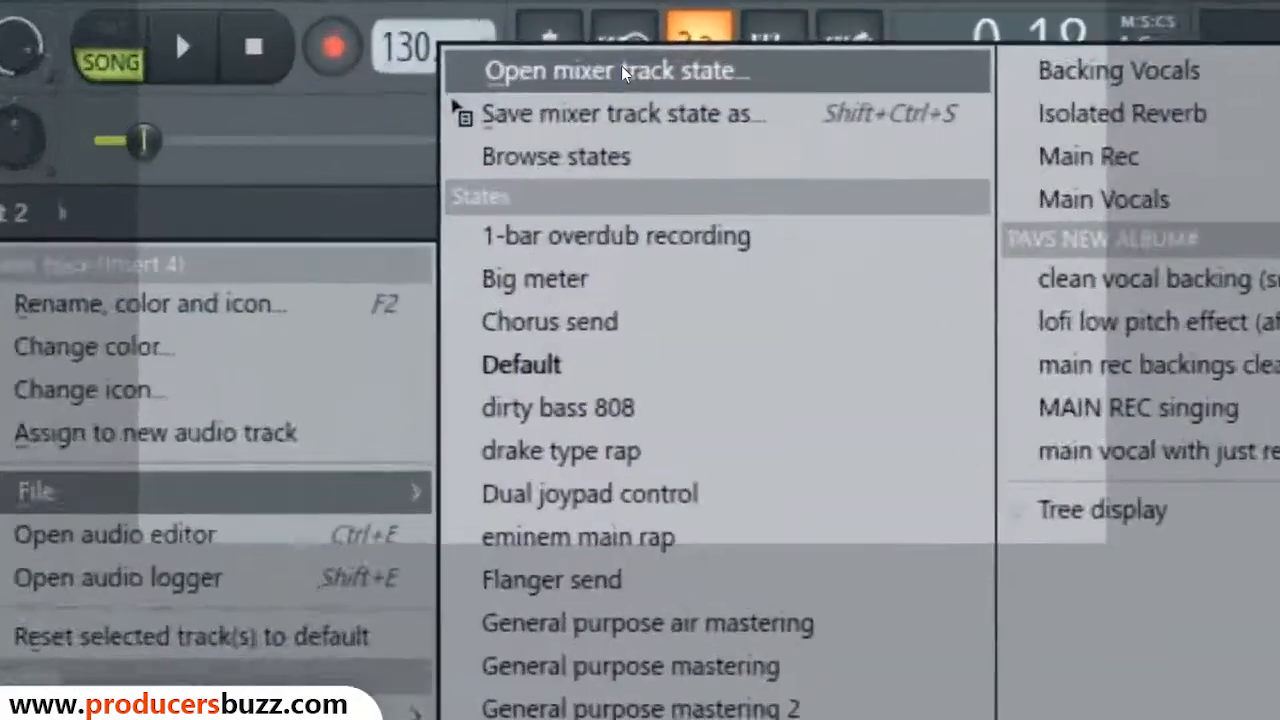
{"action": "left_click", "coordinate": [587, 30]}
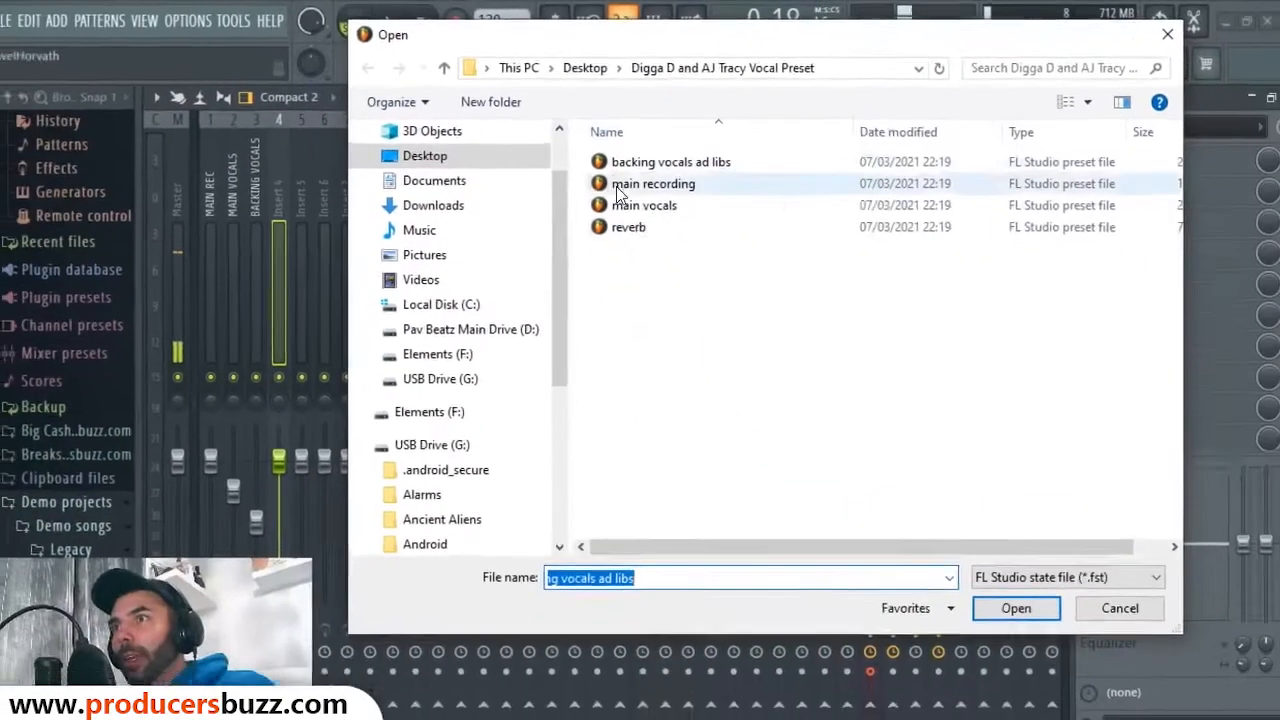
{"action": "left_click", "coordinate": [629, 230]}
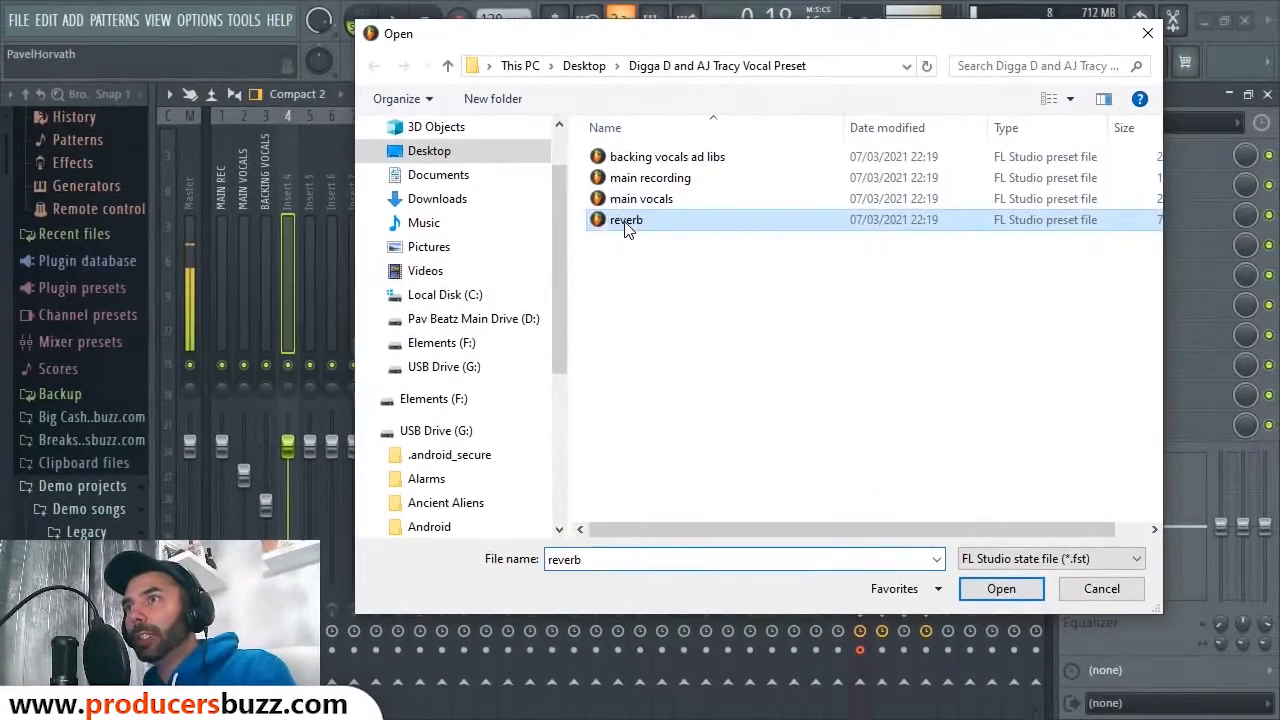
{"action": "double_click", "coordinate": [618, 226]}
{"action": "left_click_drag", "start_coordinate": [213, 192], "coordinate": [232, 219]}
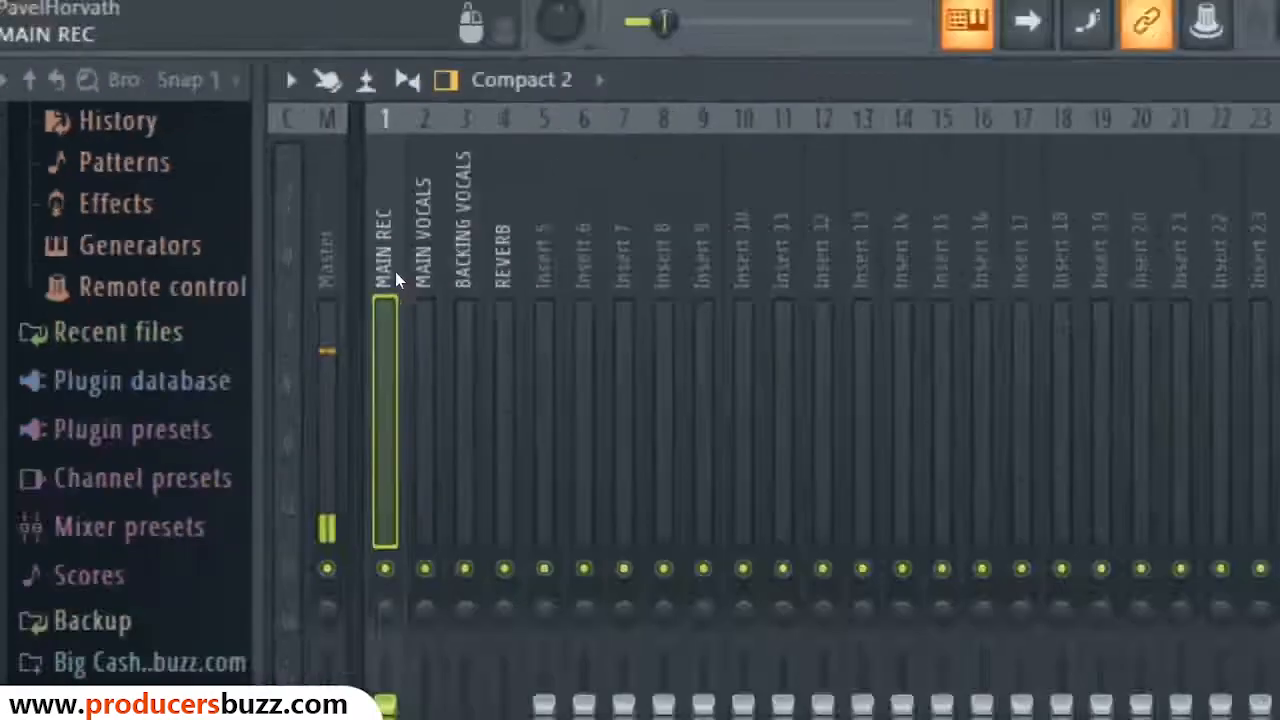
Step: Inspect the effects on the restored MAIN VOCALS, BACKING VOCALS and REVERB inserts
{"action": "left_click", "coordinate": [247, 191]}
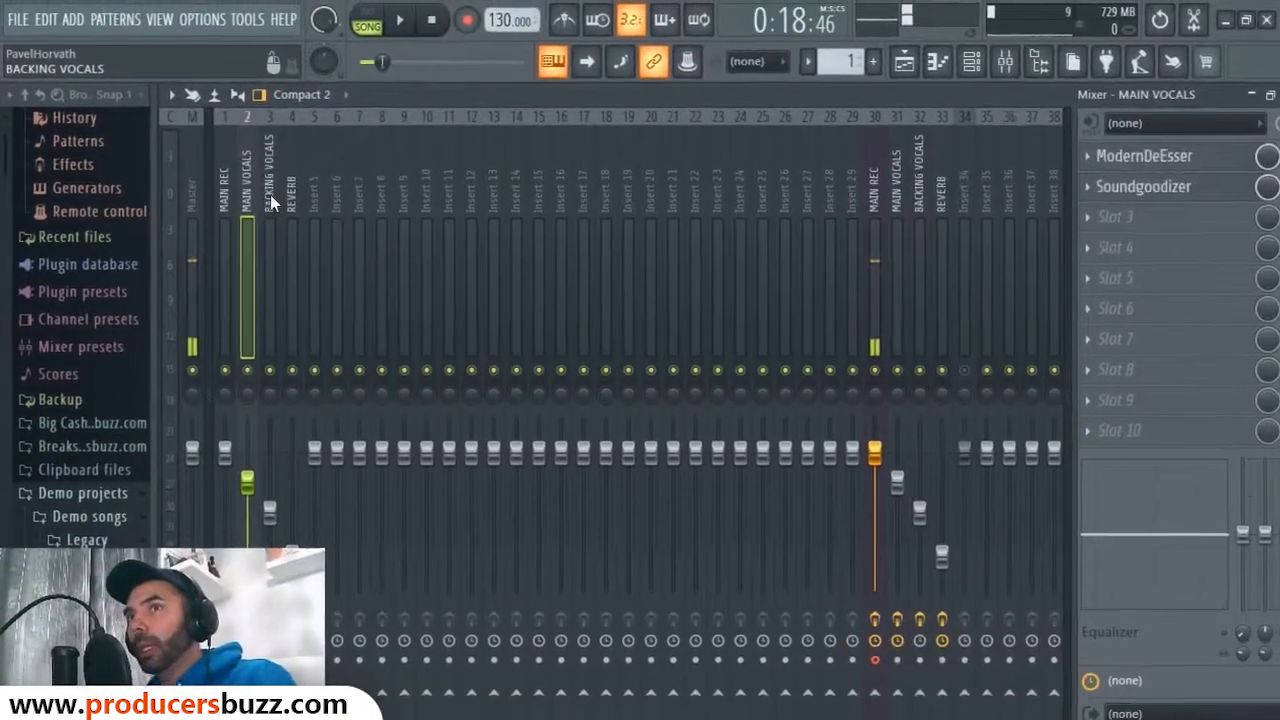
{"action": "left_click", "coordinate": [270, 194]}
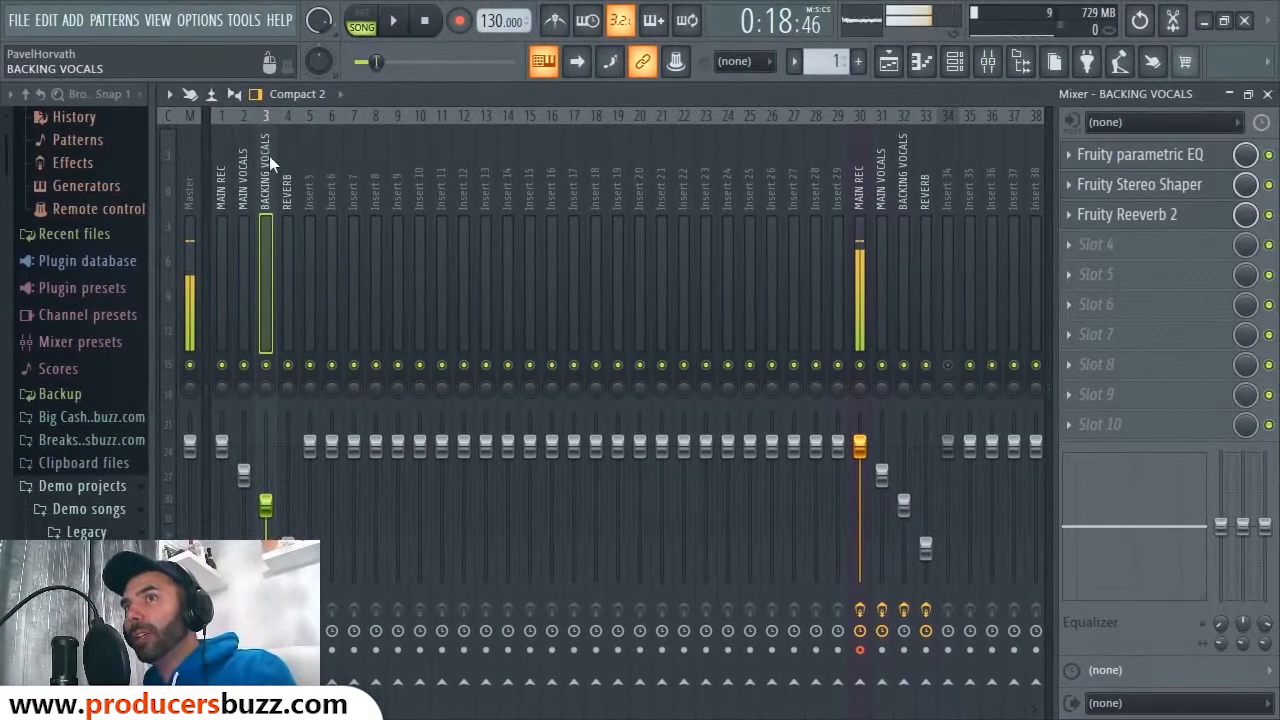
{"action": "left_click", "coordinate": [290, 212]}
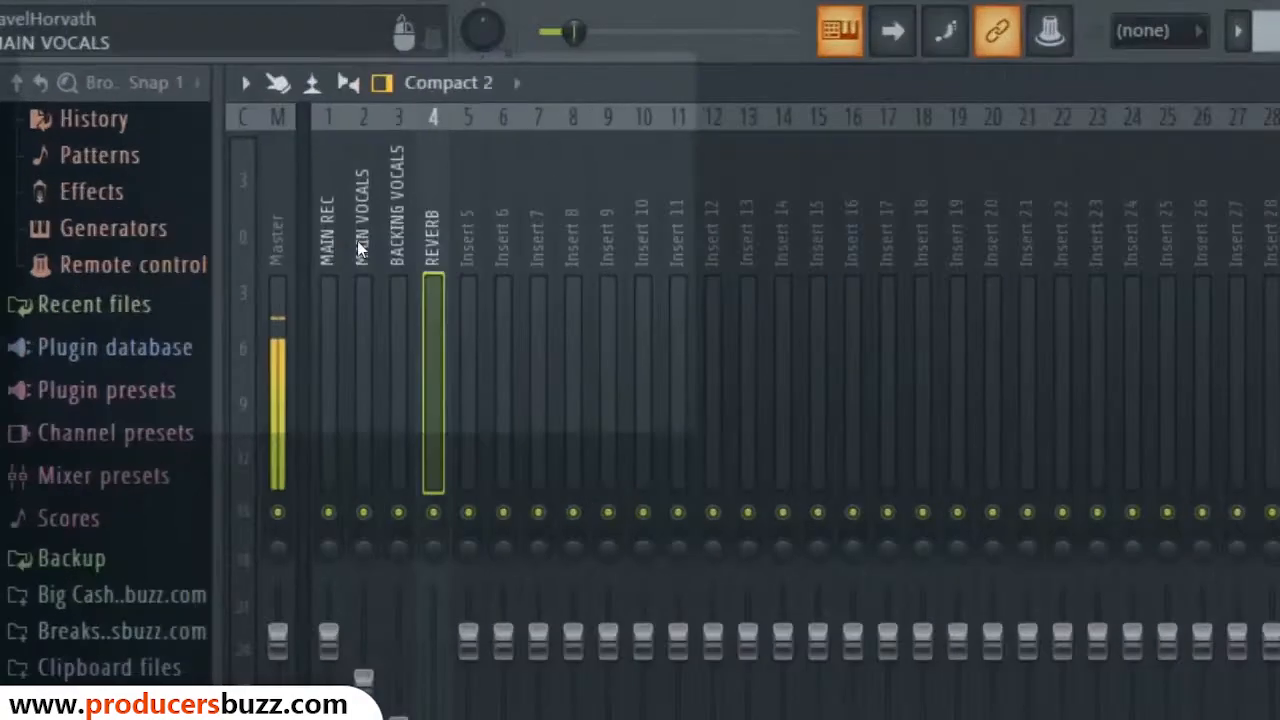
{"action": "left_click", "coordinate": [238, 160]}
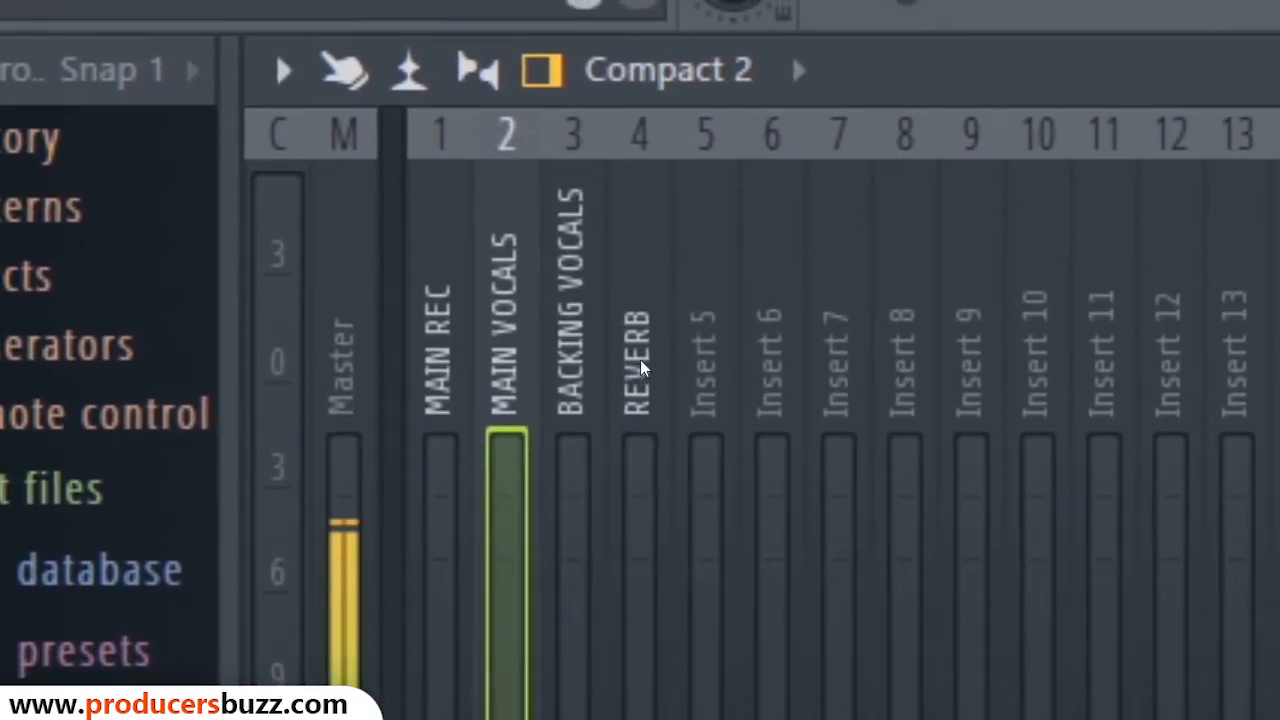
{"action": "left_click", "coordinate": [641, 368]}
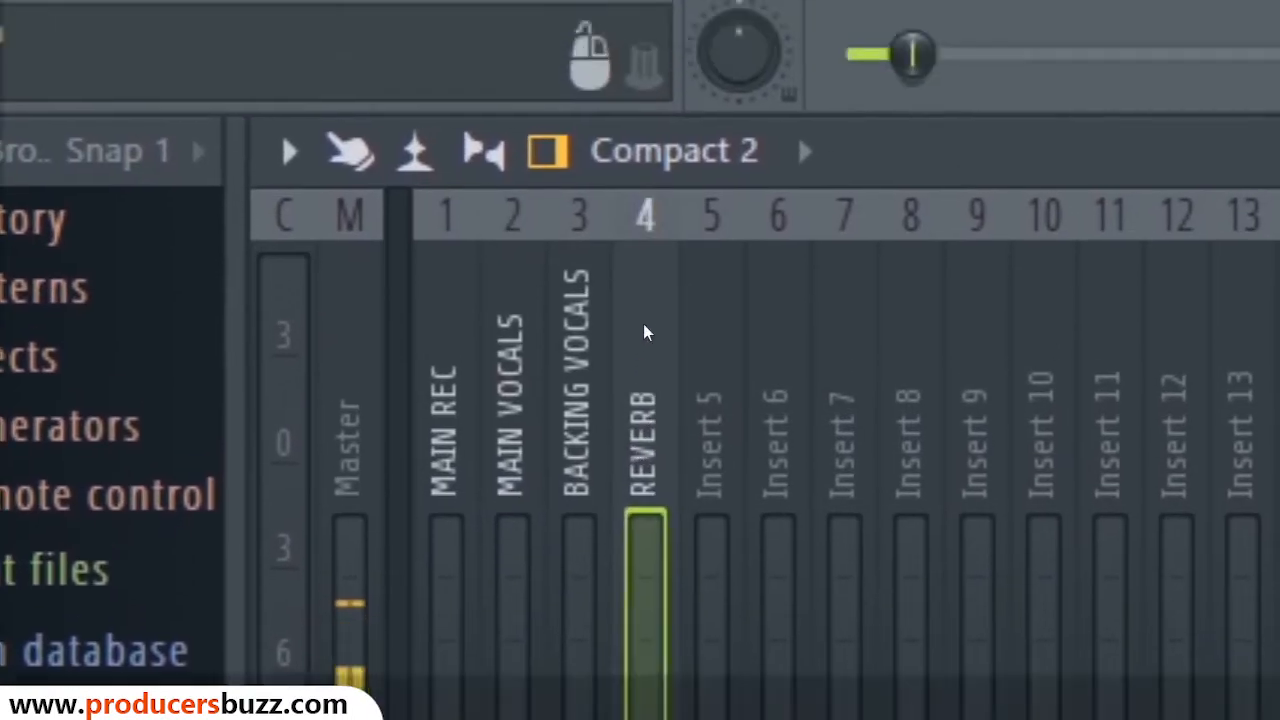
Step: Close the mixer and move the playhead back to around bar 2
{"action": "left_click", "coordinate": [1268, 94]}
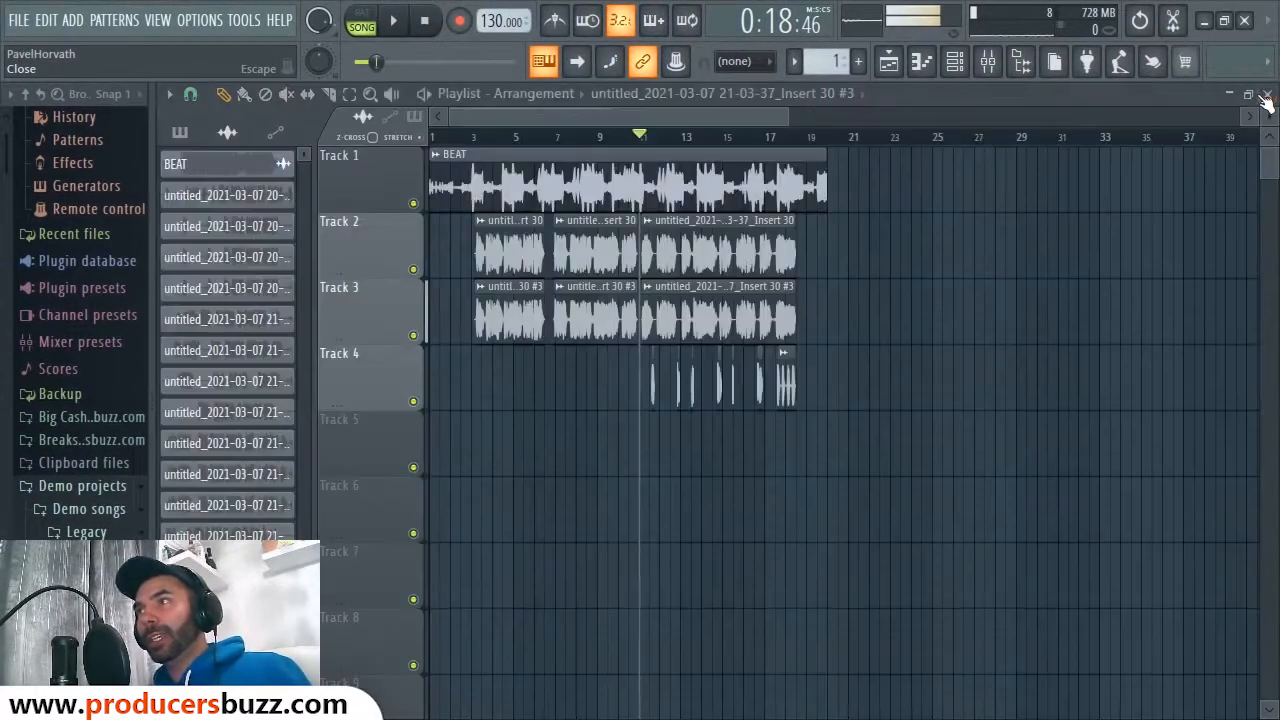
{"action": "left_click_drag", "start_coordinate": [500, 136], "coordinate": [463, 134]}
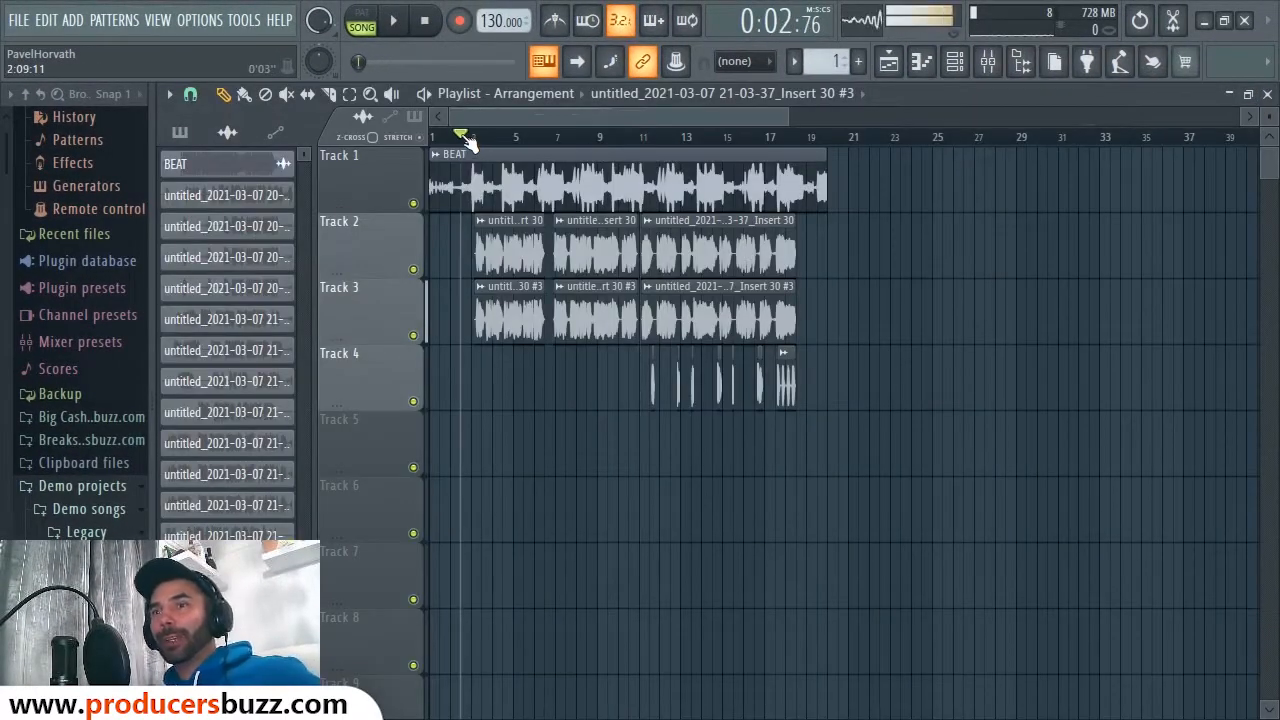
{"action": "key", "text": "alt+Tab"}
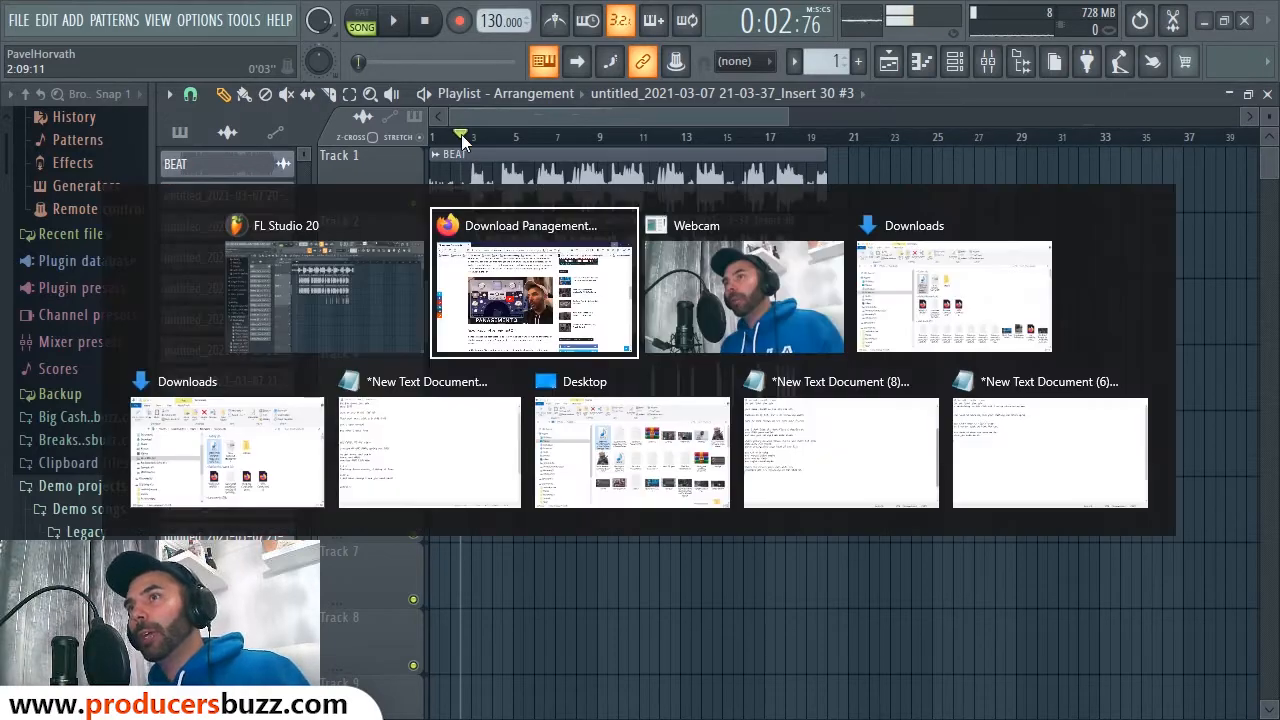
Step: Go to producersbuzz's FL Studio 20 – Vocal Presets page via DOWNLOADS > VST Presets & Expansions
{"action": "scroll", "coordinate": [958, 248], "scroll_direction": "up", "scroll_amount": 10}
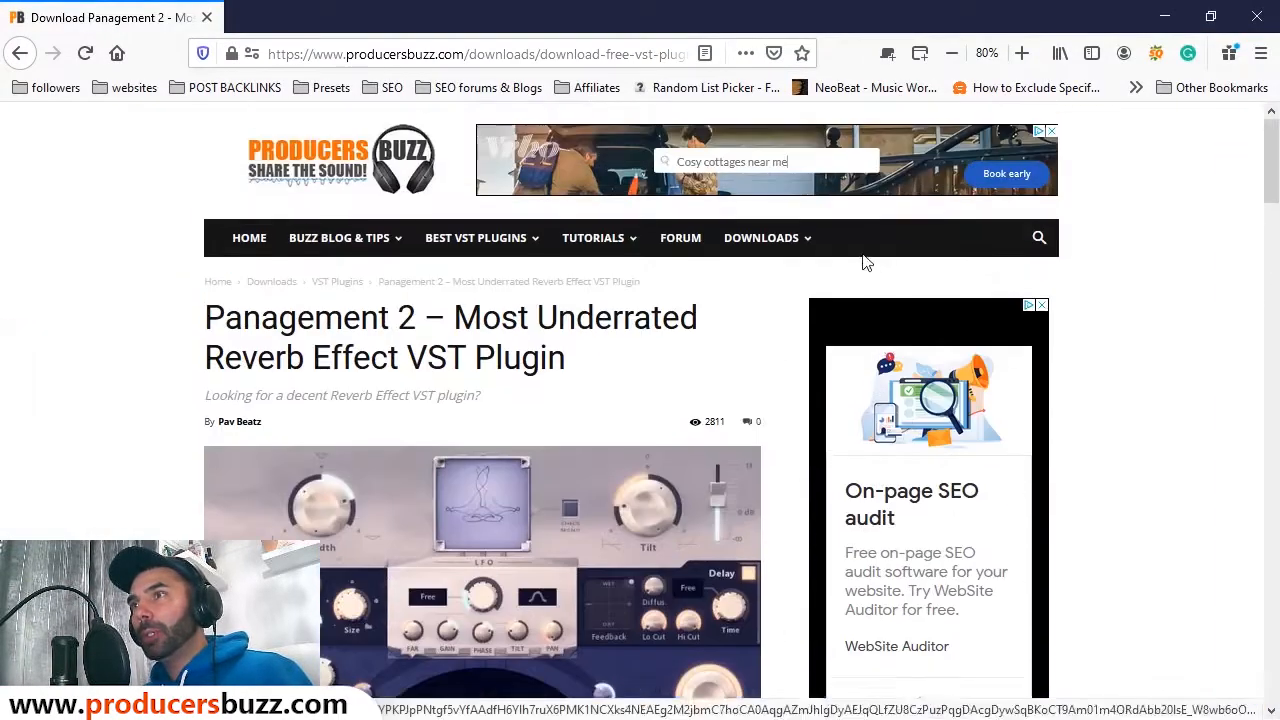
{"action": "mouse_move", "coordinate": [797, 247]}
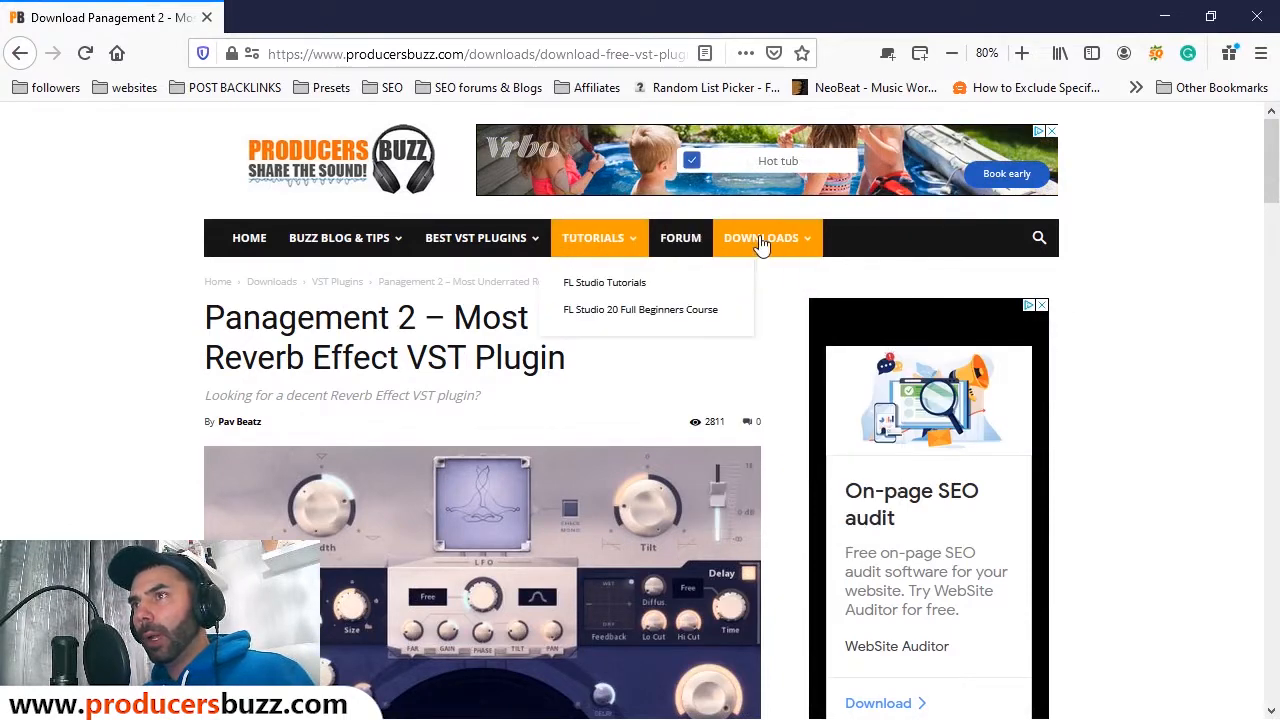
{"action": "mouse_move", "coordinate": [766, 343]}
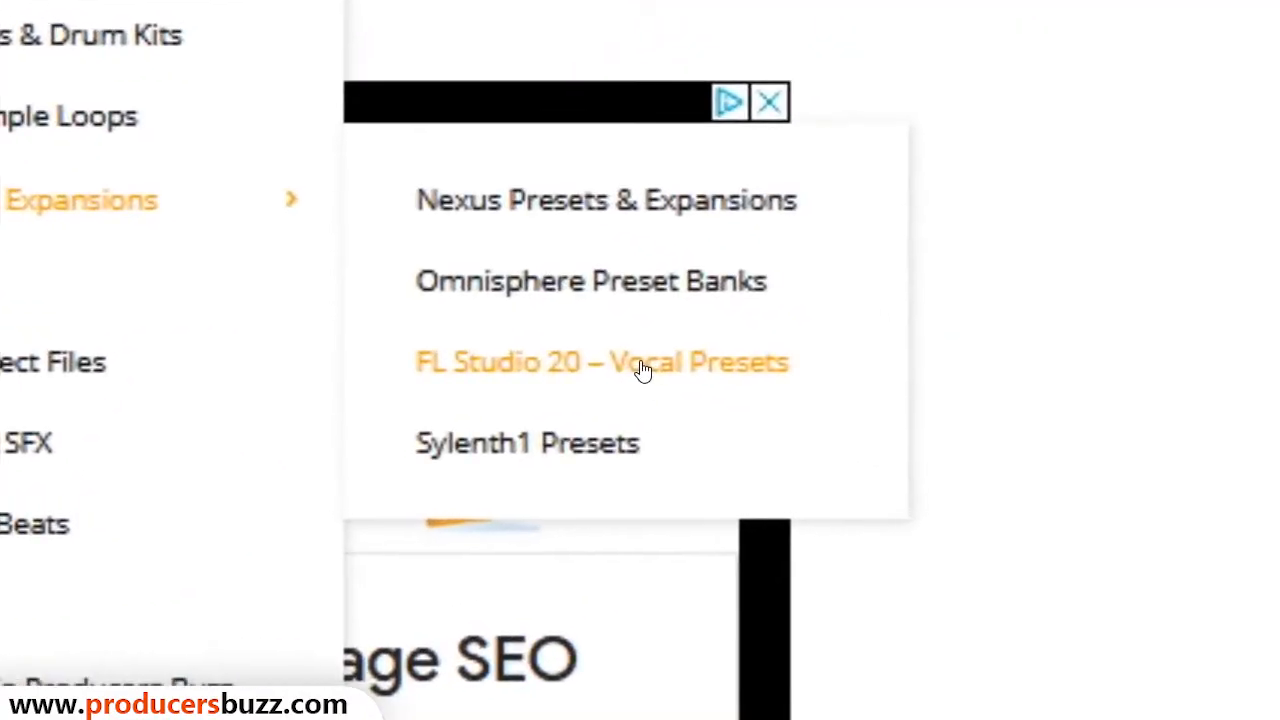
{"action": "left_click", "coordinate": [952, 393]}
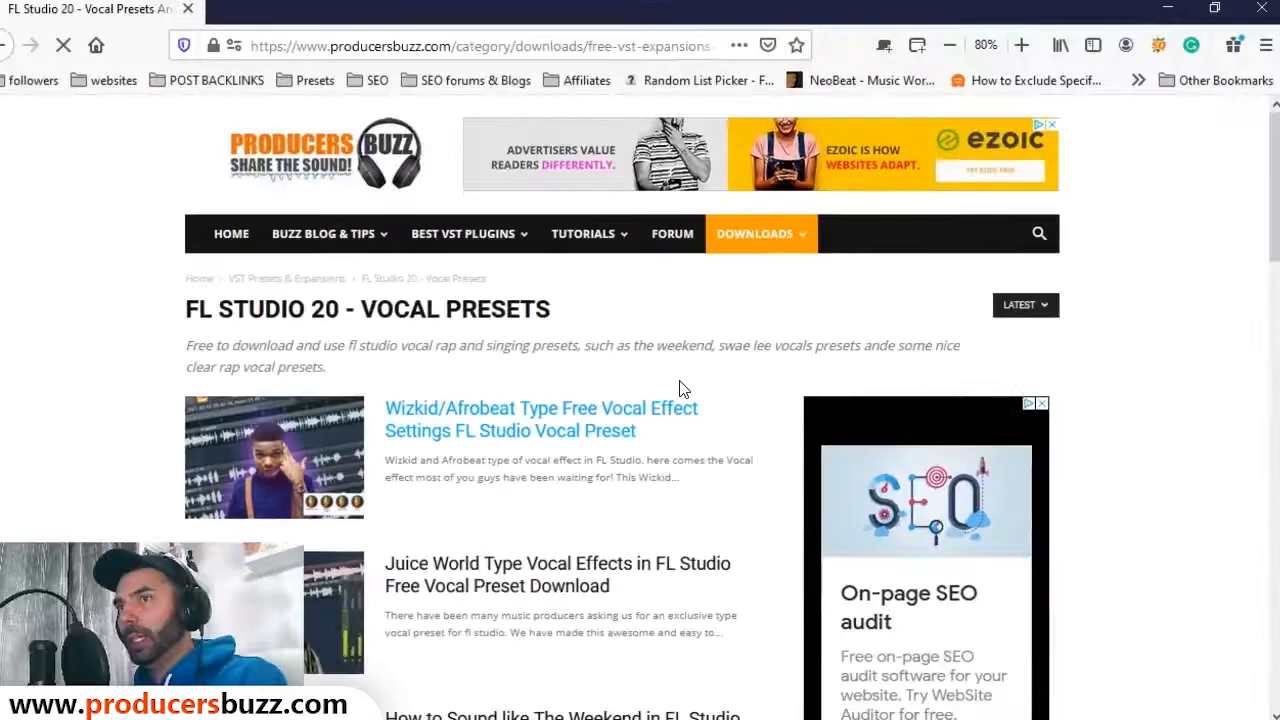
Step: Scroll through the vocal preset listing, then return to FL Studio
{"action": "scroll", "coordinate": [731, 412], "scroll_direction": "down", "scroll_amount": 10}
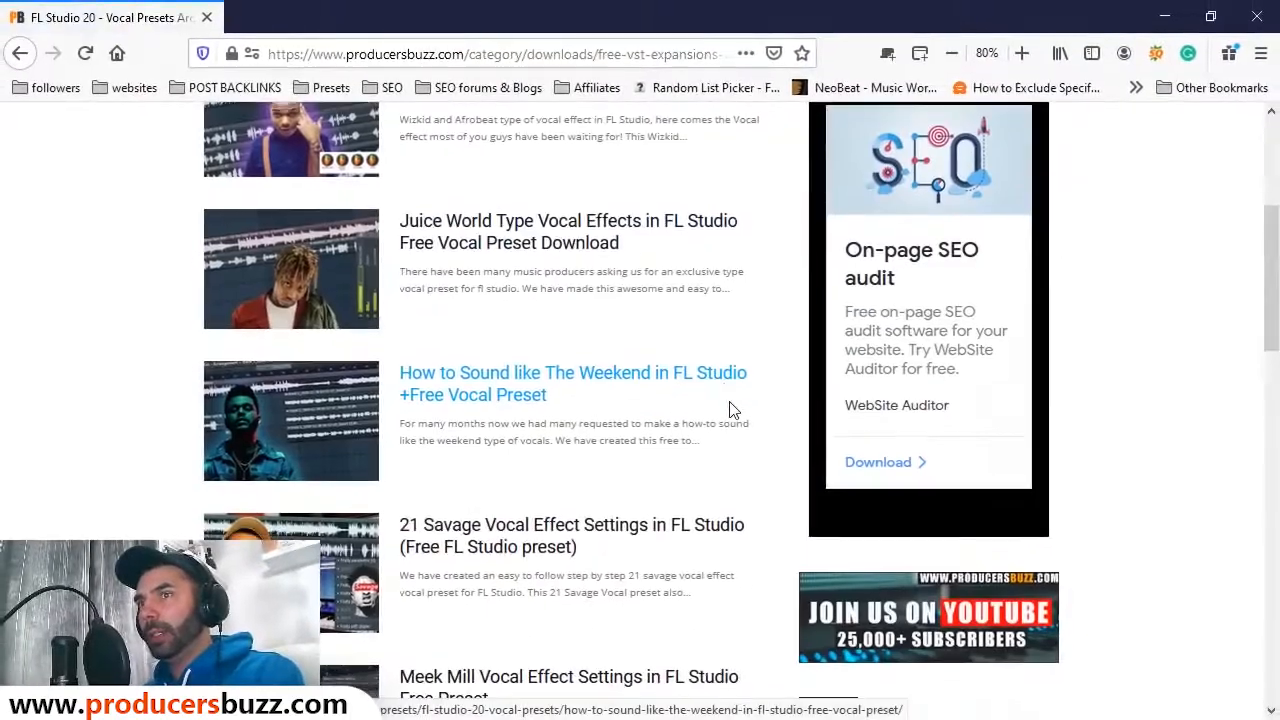
{"action": "scroll", "coordinate": [733, 414], "scroll_direction": "down", "scroll_amount": 3}
{"action": "scroll", "coordinate": [728, 437], "scroll_direction": "up", "scroll_amount": 11}
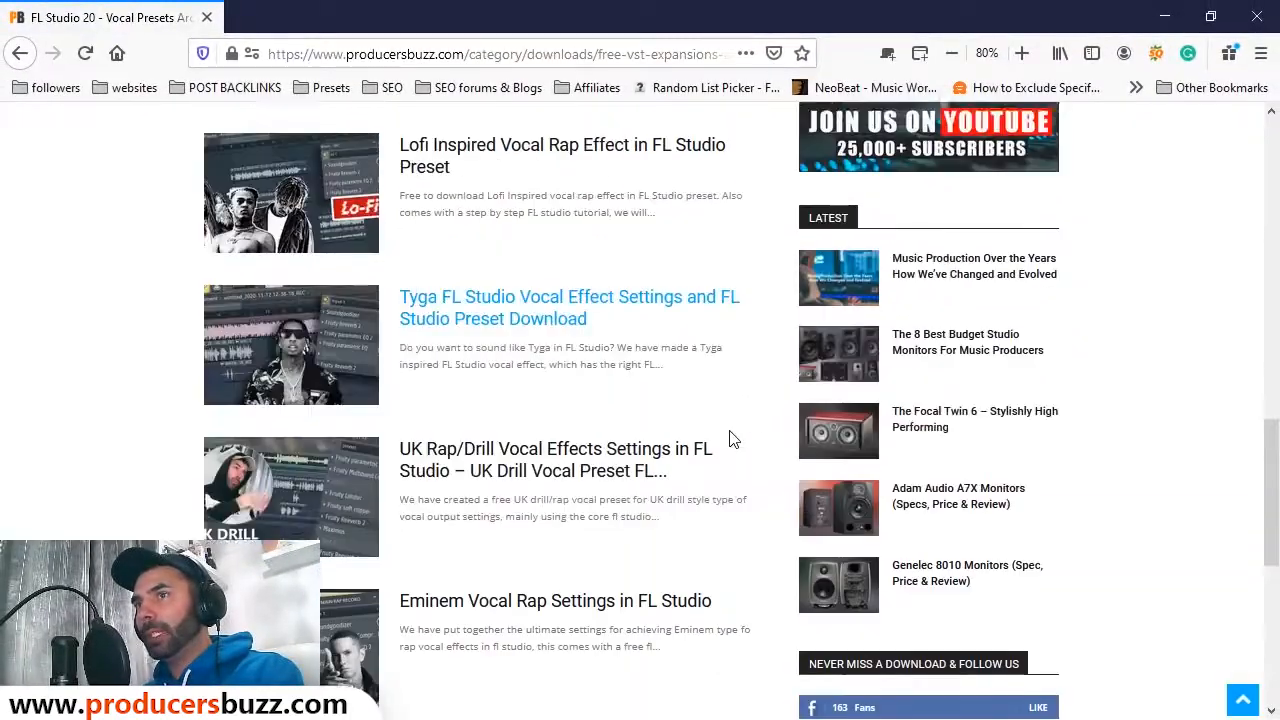
{"action": "scroll", "coordinate": [731, 437], "scroll_direction": "up", "scroll_amount": 4}
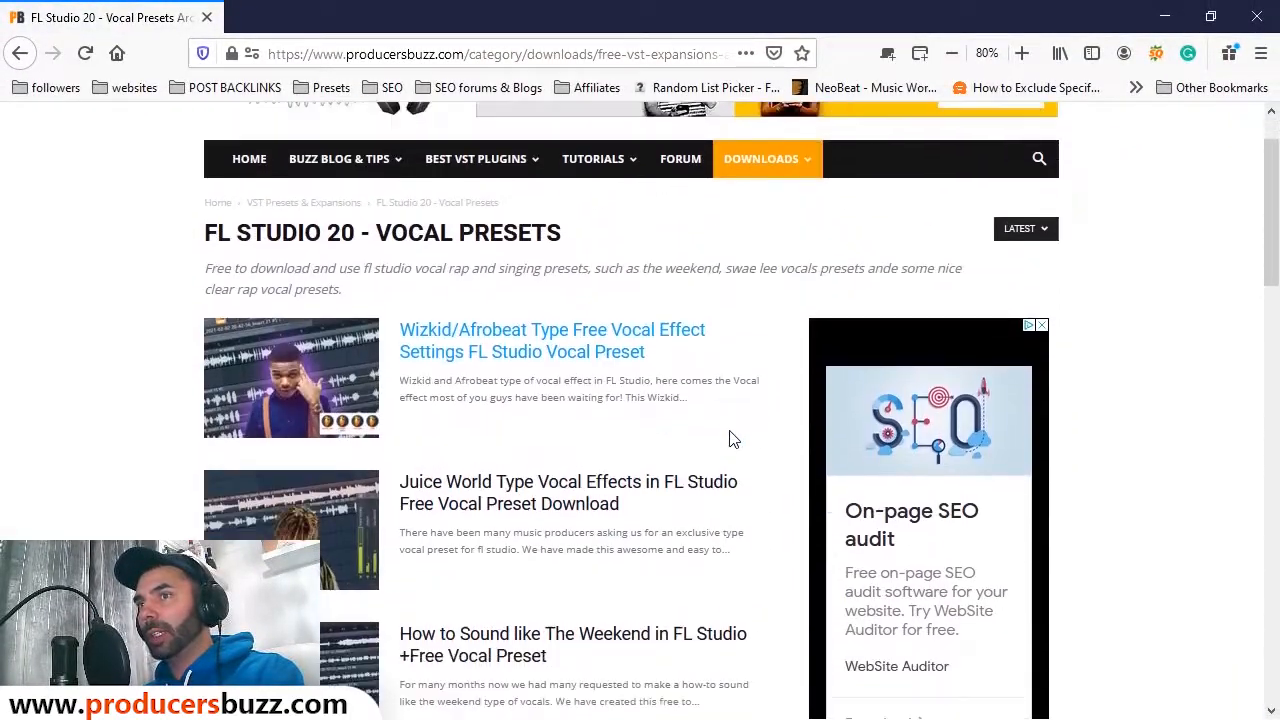
{"action": "scroll", "coordinate": [503, 337], "scroll_direction": "down", "scroll_amount": 2}
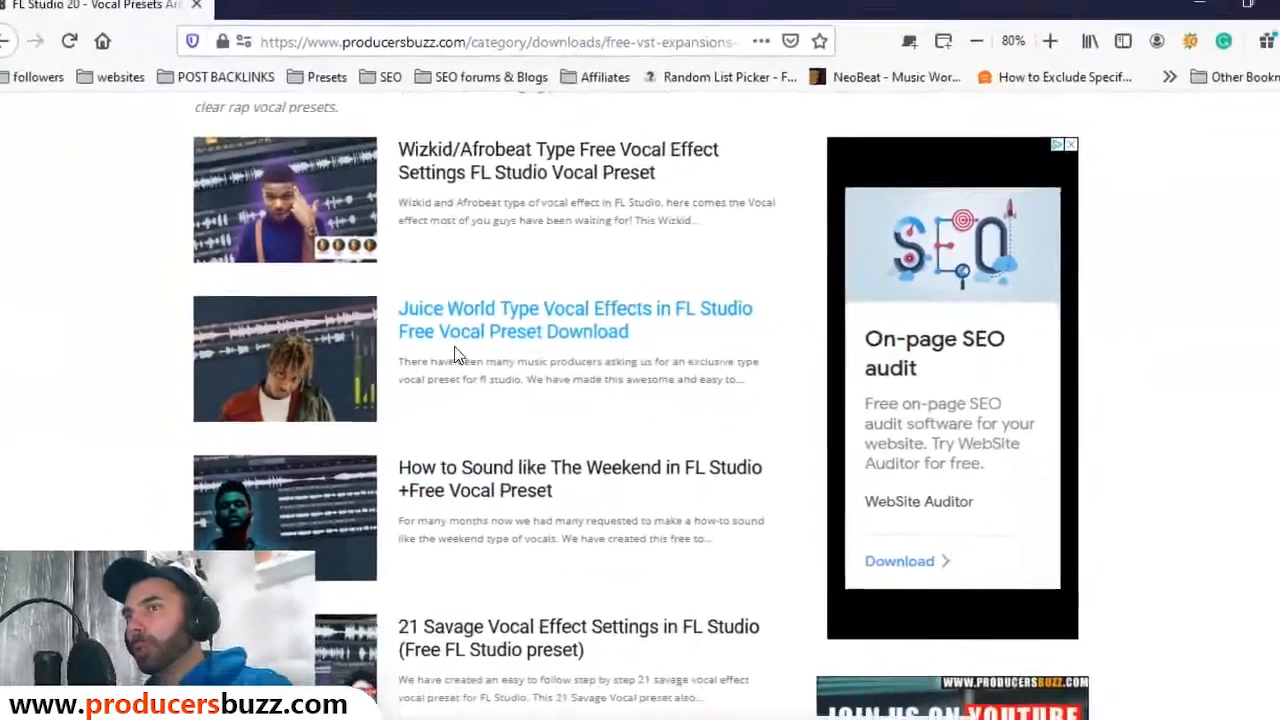
{"action": "scroll", "coordinate": [600, 420], "scroll_direction": "down", "scroll_amount": 3}
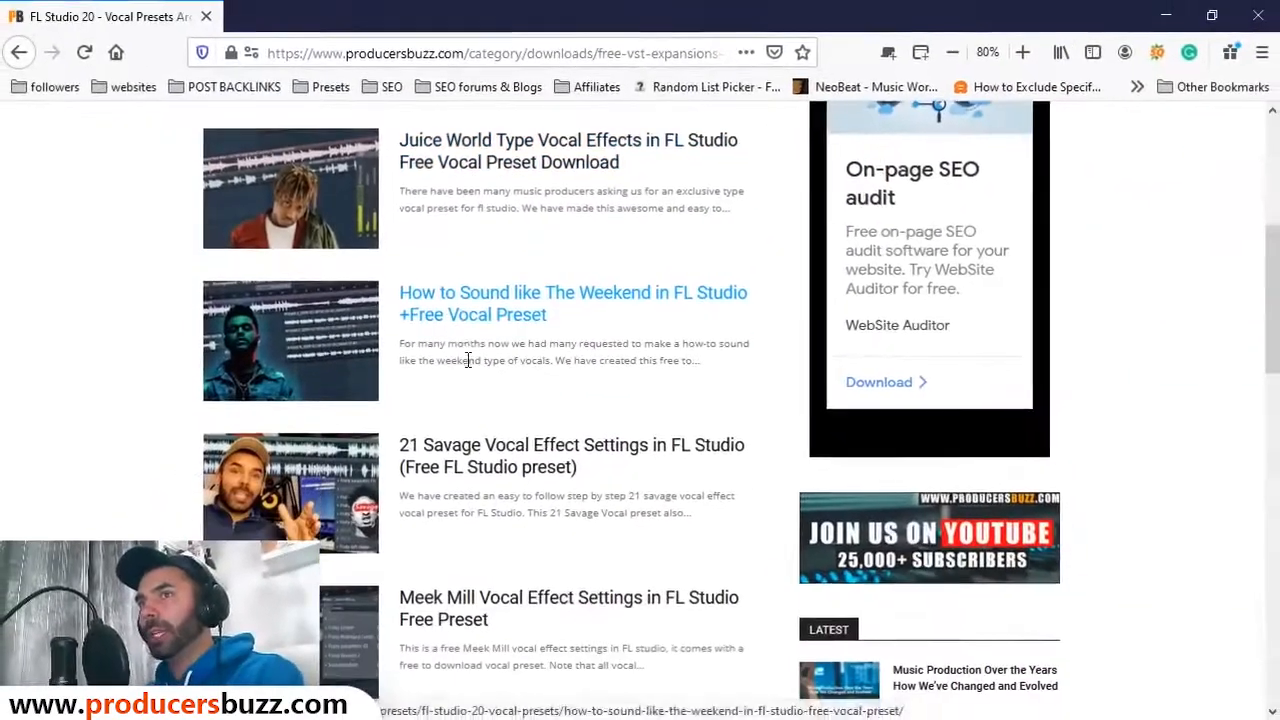
{"action": "scroll", "coordinate": [561, 364], "scroll_direction": "down", "scroll_amount": 2}
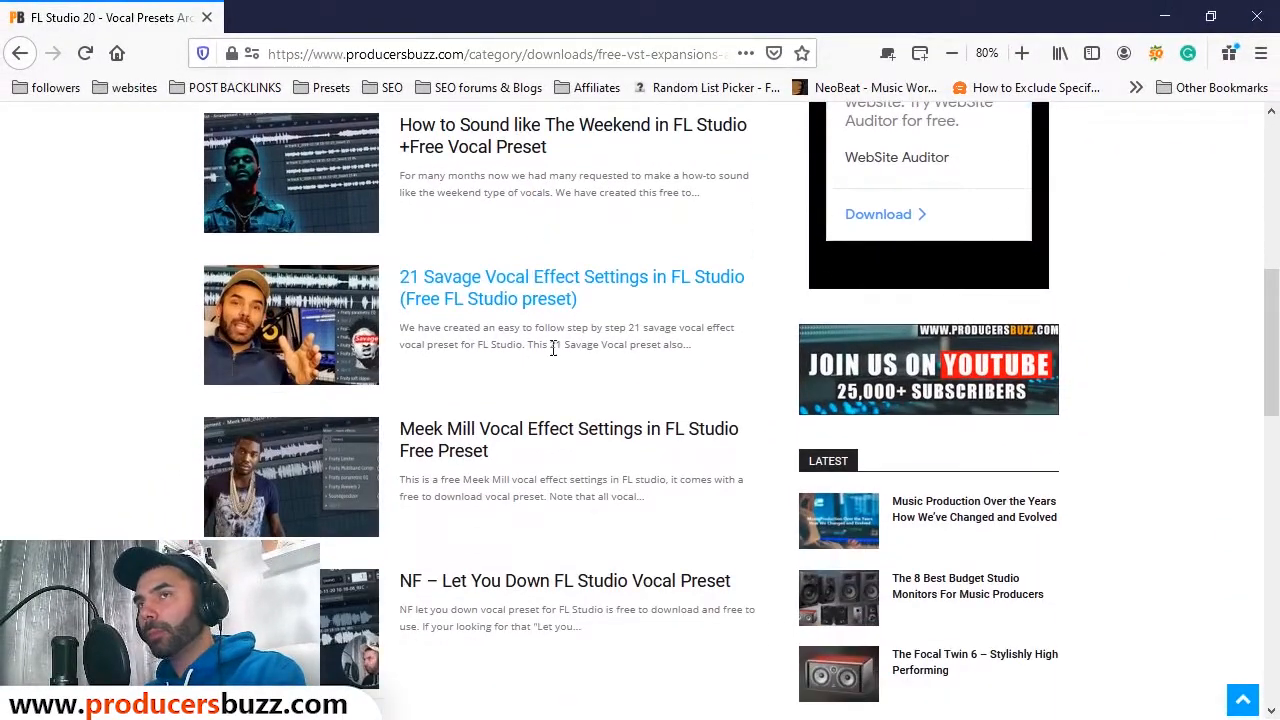
{"action": "scroll", "coordinate": [515, 292], "scroll_direction": "up", "scroll_amount": 1}
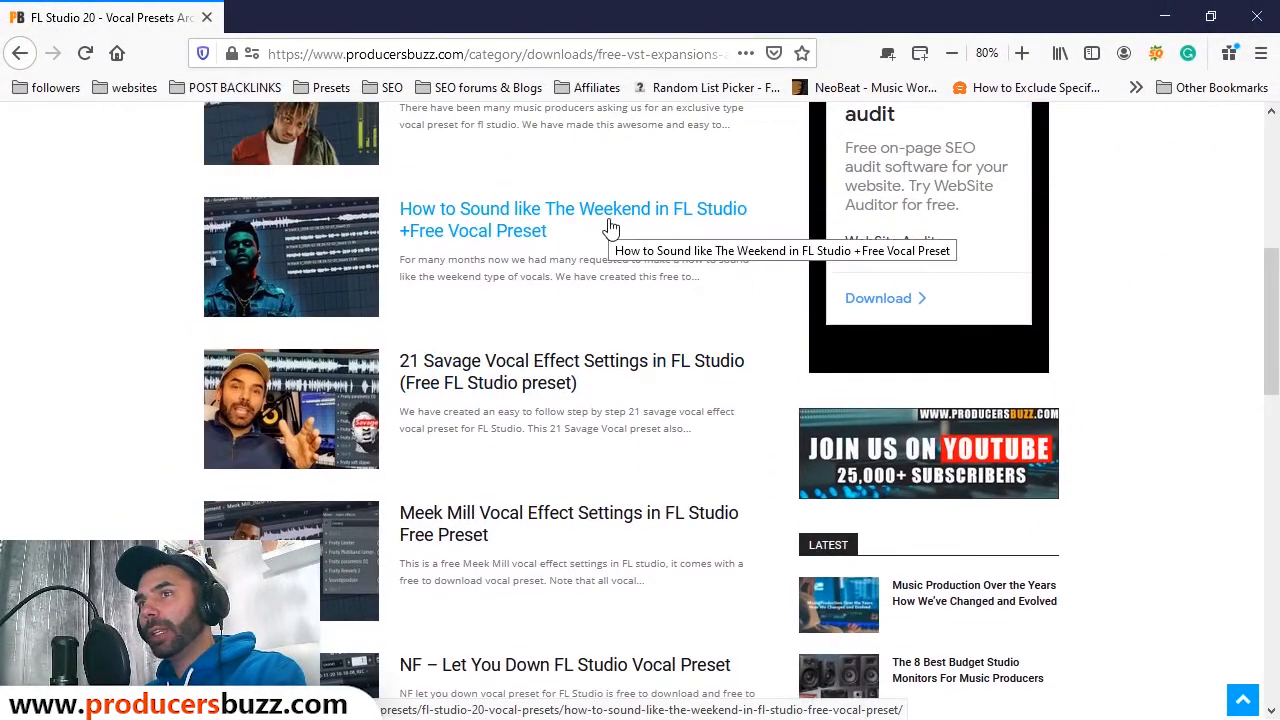
{"action": "scroll", "coordinate": [640, 260], "scroll_direction": "down", "scroll_amount": 4}
{"action": "scroll", "coordinate": [660, 285], "scroll_direction": "down", "scroll_amount": 1}
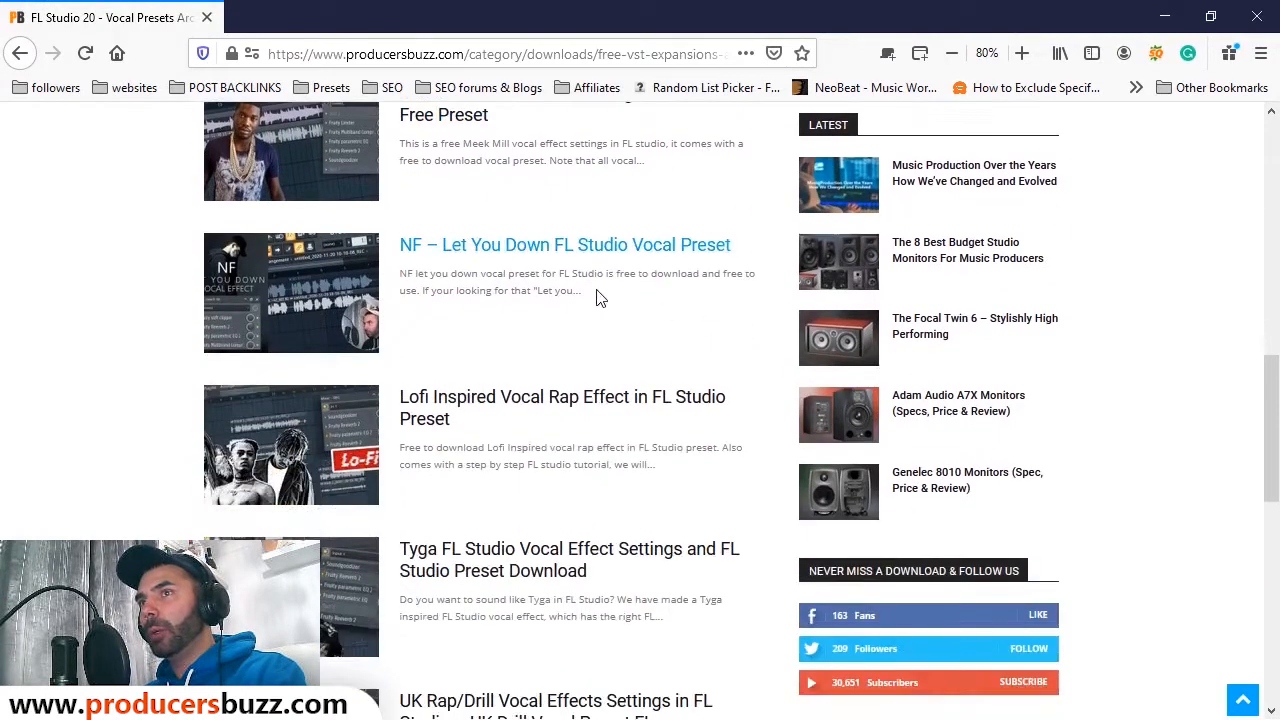
{"action": "scroll", "coordinate": [600, 280], "scroll_direction": "down", "scroll_amount": 3}
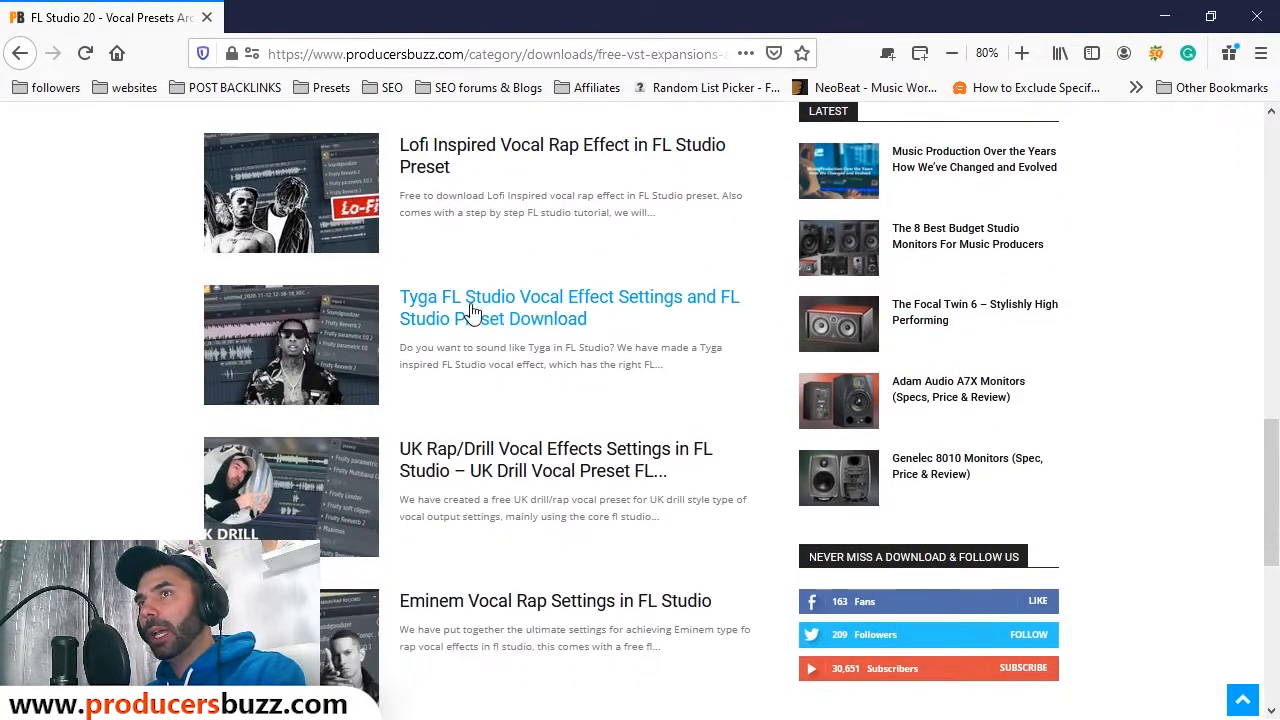
{"action": "scroll", "coordinate": [600, 310], "scroll_direction": "down", "scroll_amount": 3}
{"action": "scroll", "coordinate": [641, 362], "scroll_direction": "down", "scroll_amount": 1}
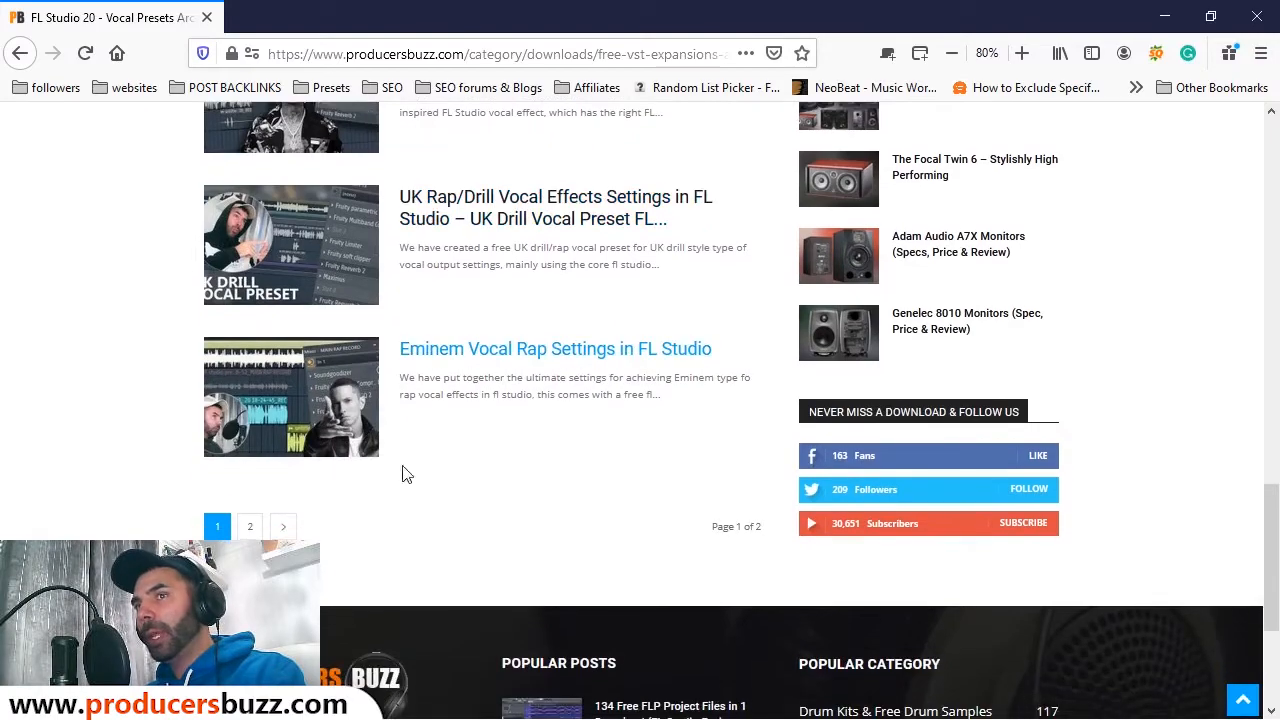
{"action": "scroll", "coordinate": [700, 445], "scroll_direction": "up", "scroll_amount": 3}
{"action": "scroll", "coordinate": [716, 433], "scroll_direction": "up", "scroll_amount": 10}
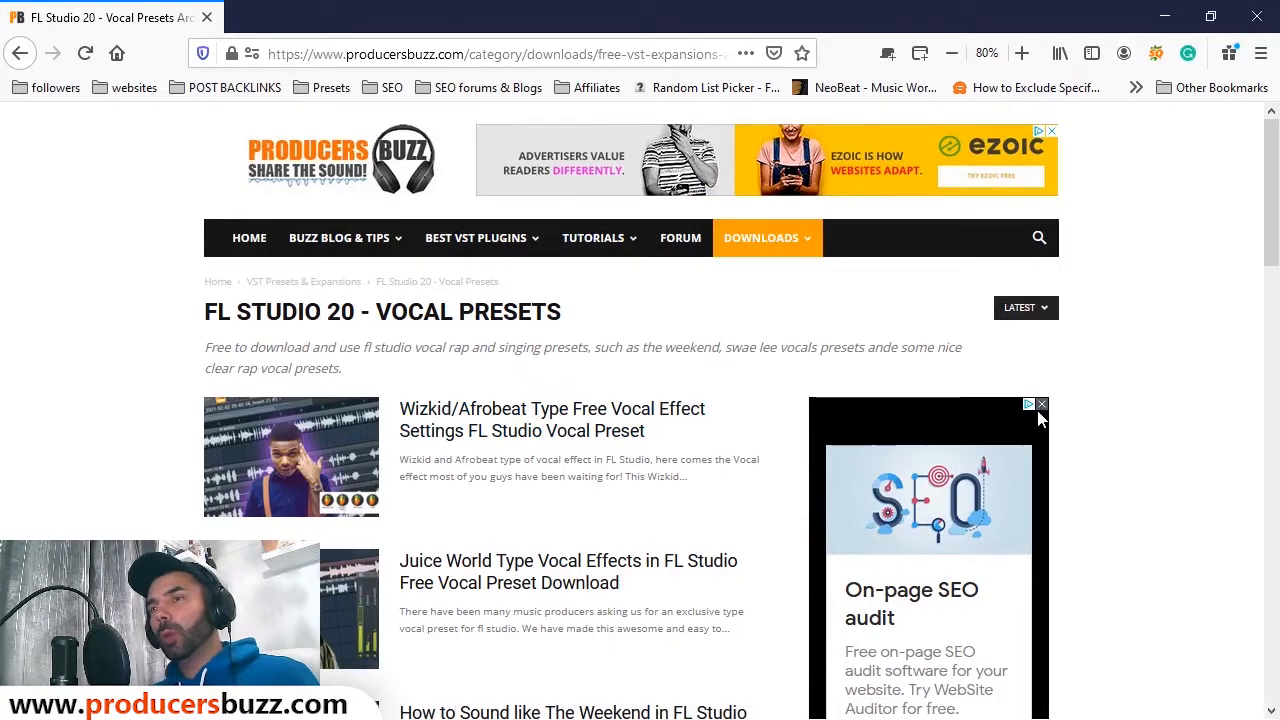
{"action": "key", "text": "alt+Tab"}
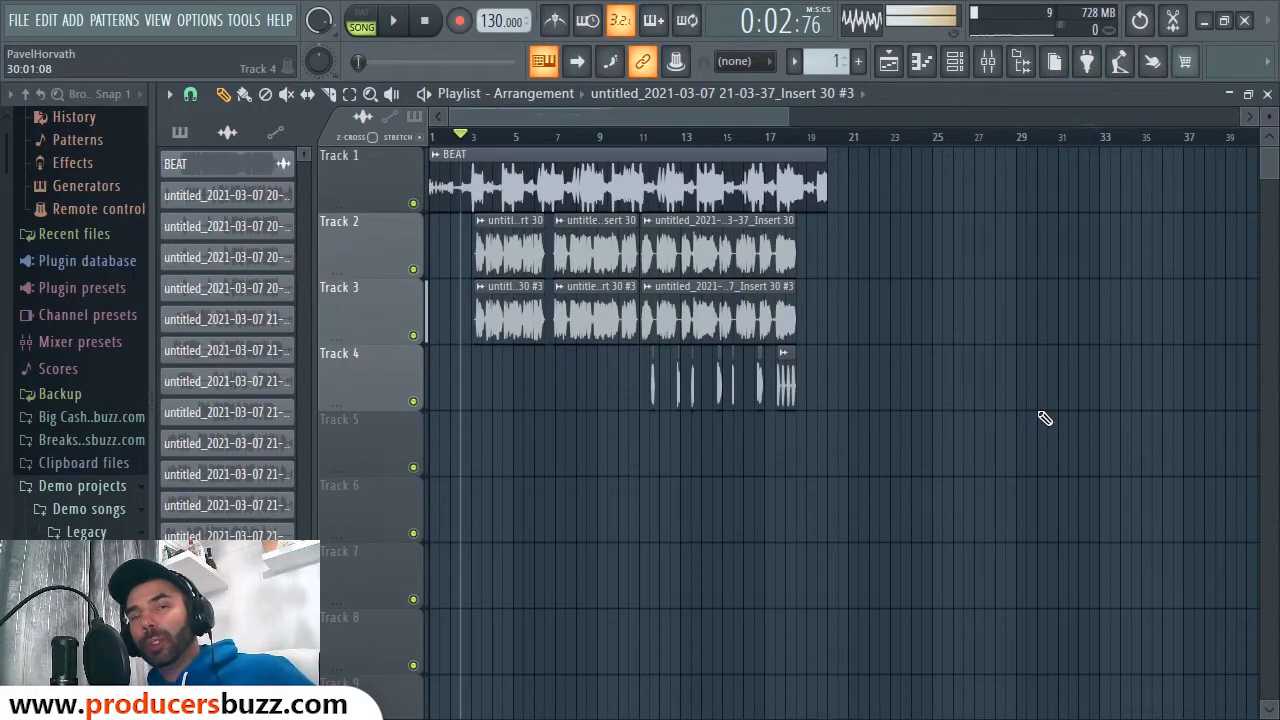